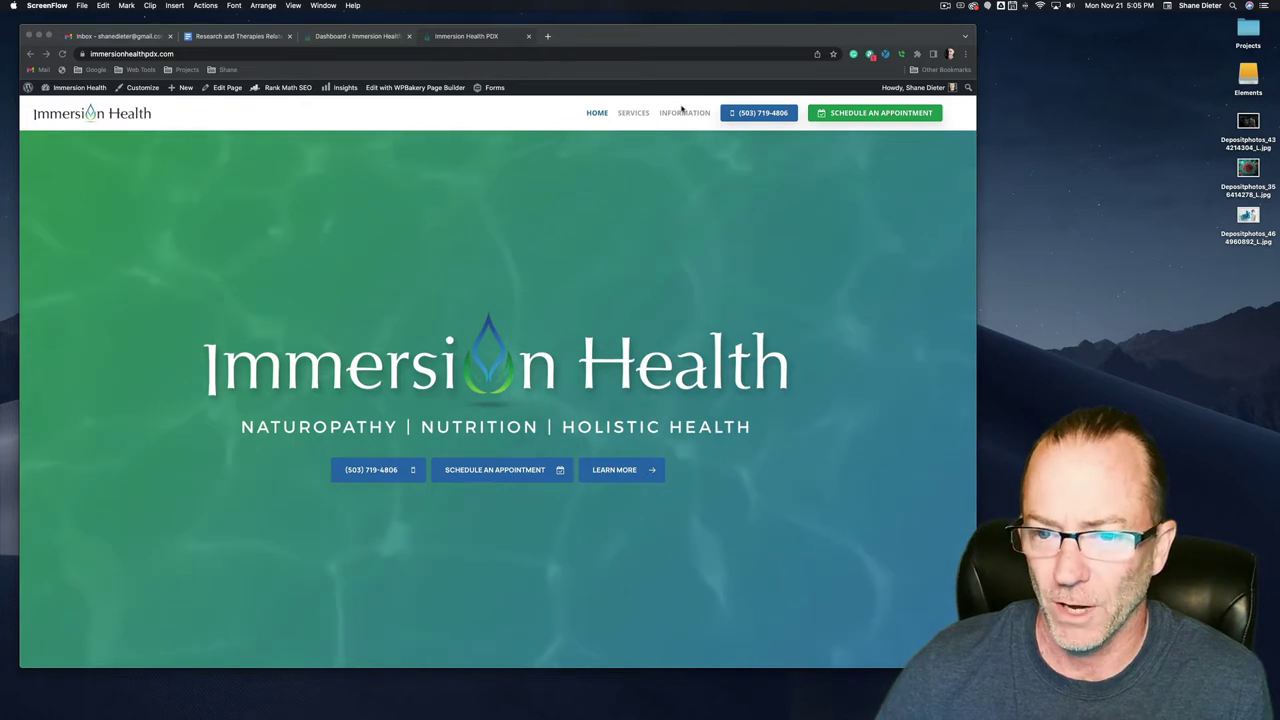
# Step: Open the website's Blog category page and look over the published posts and the sidebar
pyautogui.click(606, 177)
pyautogui.moveTo(660, 125)
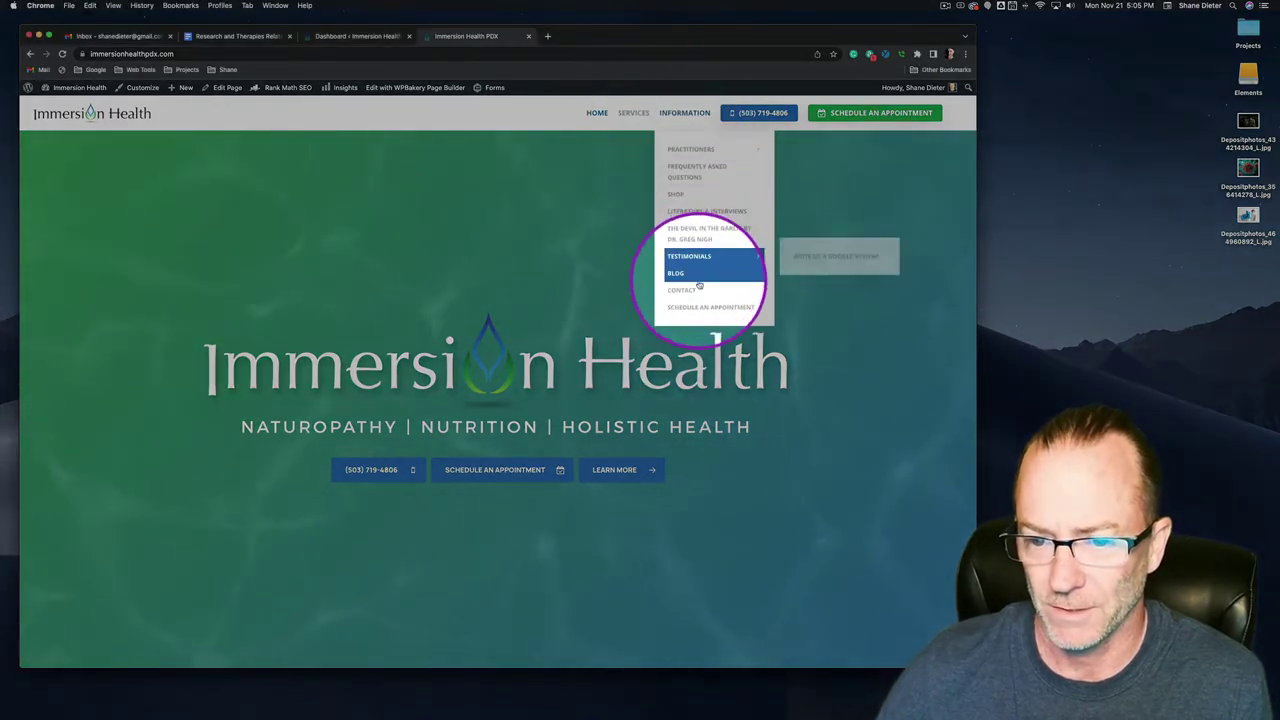
pyautogui.click(697, 275)
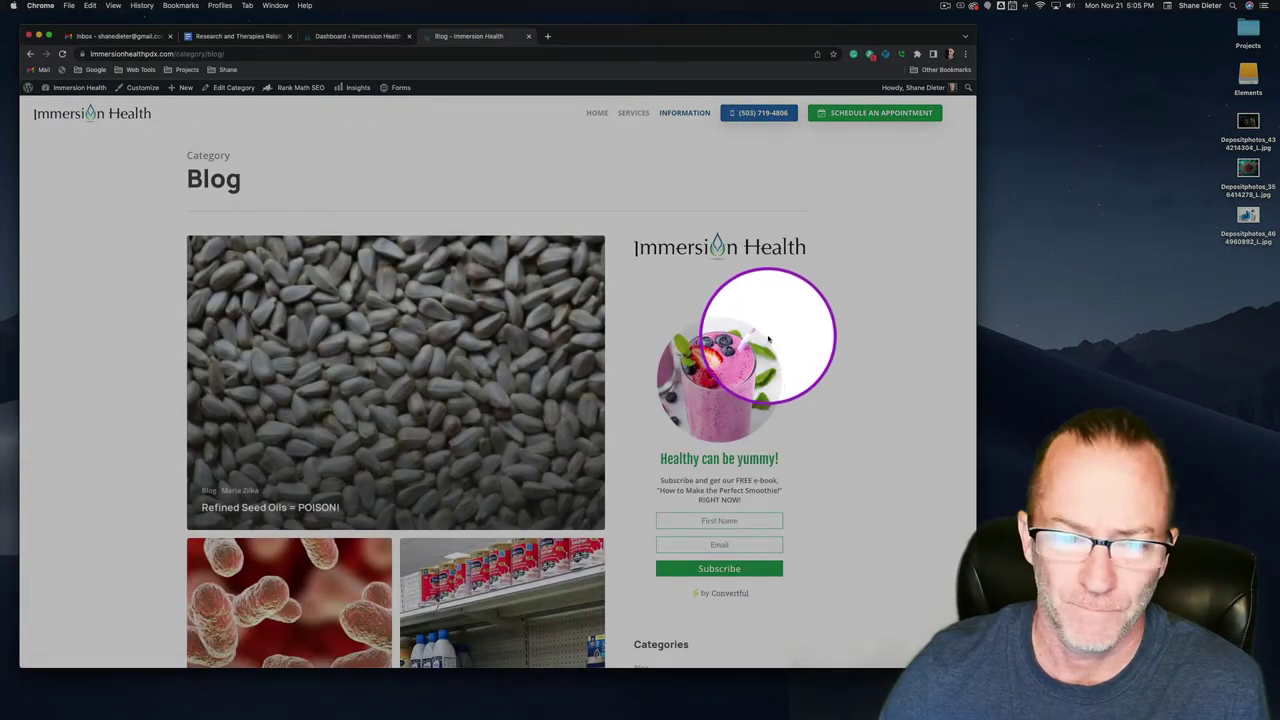
pyautogui.scroll(-5, 827, 328)
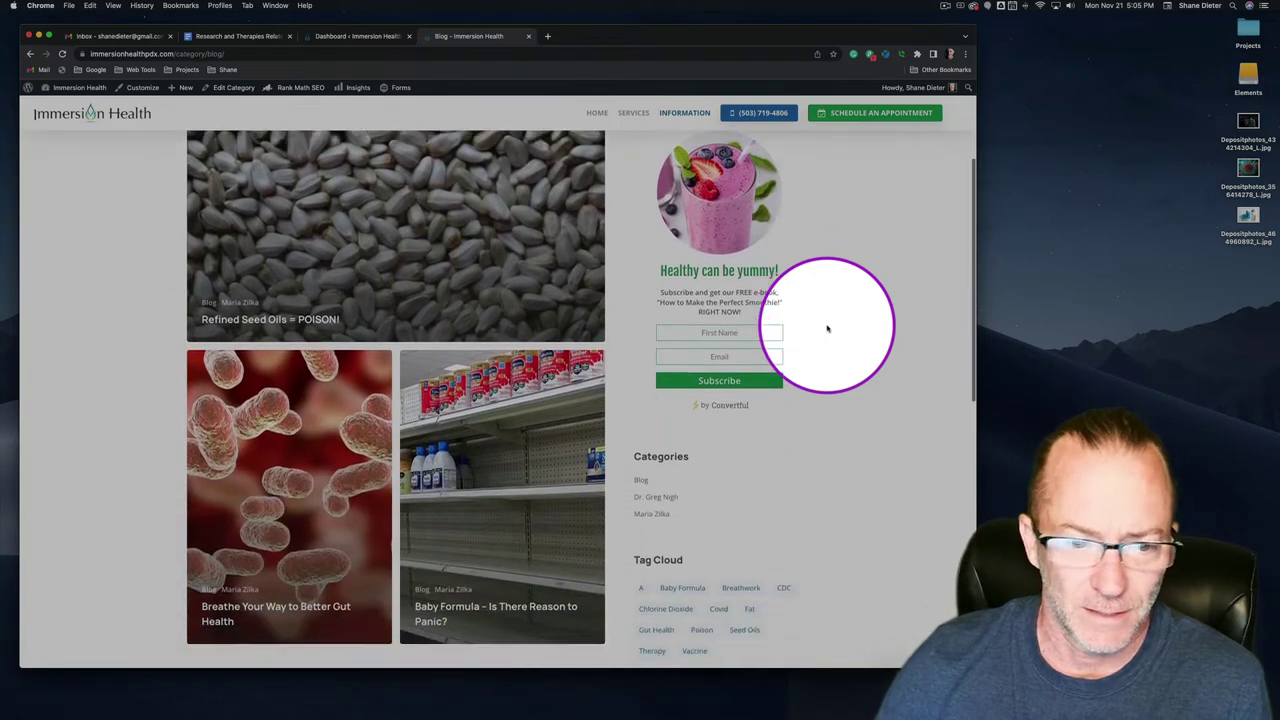
pyautogui.scroll(-2, 820, 328)
pyautogui.scroll(9, 820, 328)
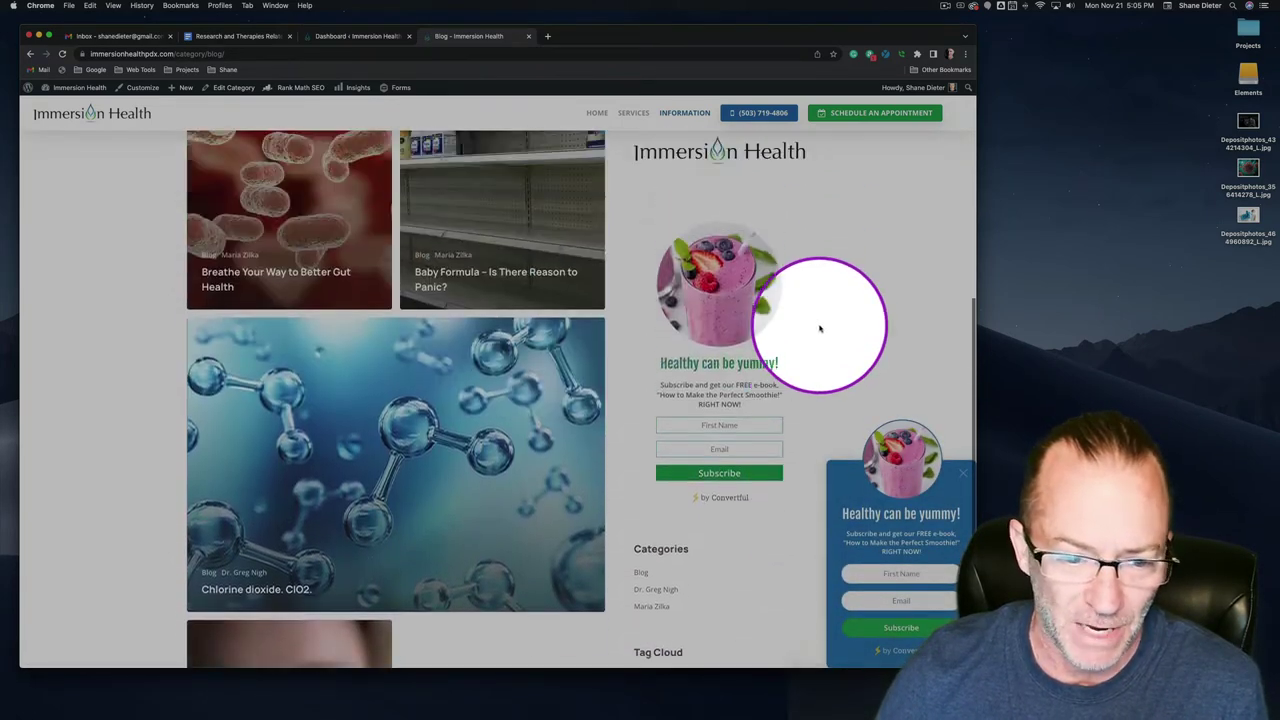
pyautogui.scroll(2, 820, 328)
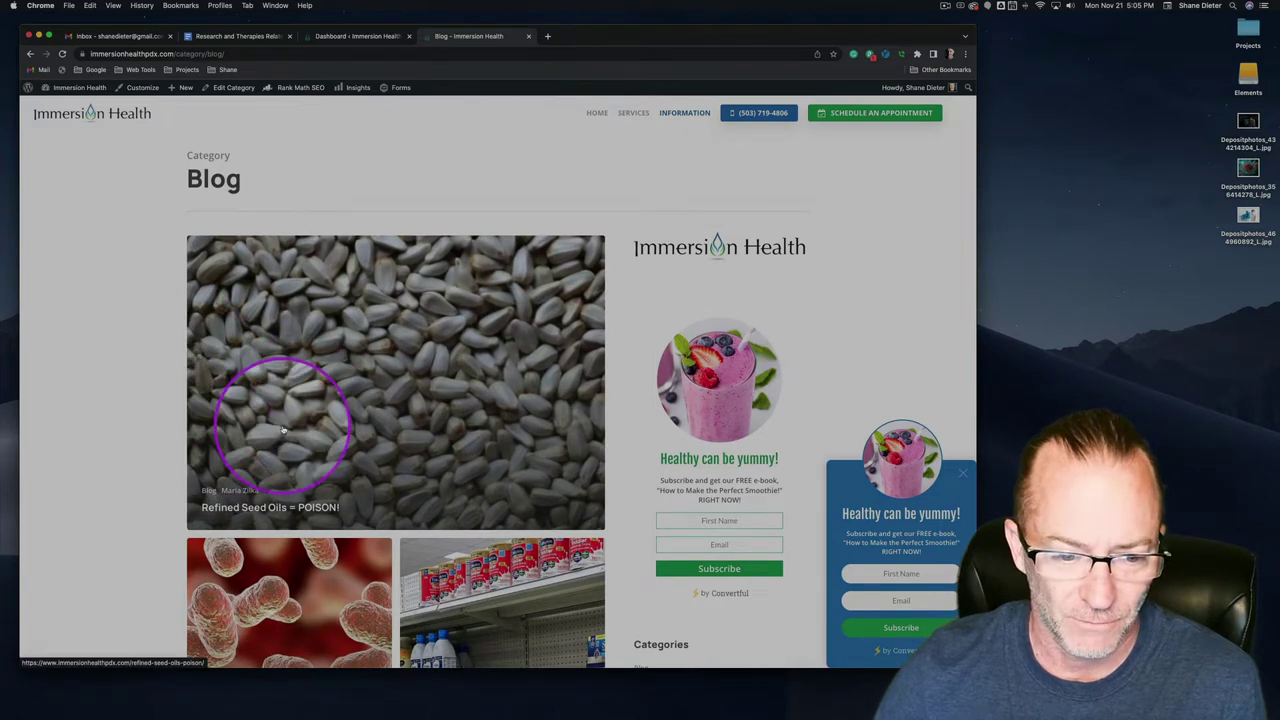
# Step: Open the "Refined Seed Oils = POISON!" post and examine its header, introduction, list of oils and first image callout
pyautogui.click(400, 428)
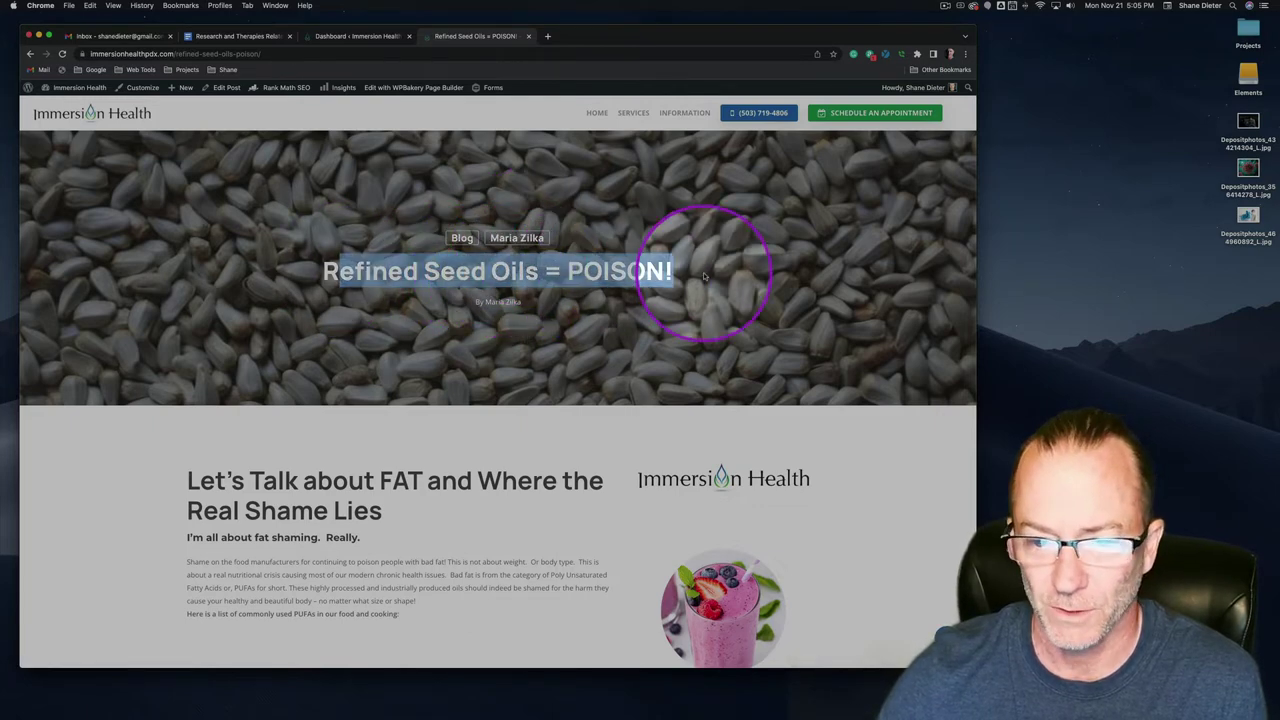
pyautogui.scroll(-5, 555, 322)
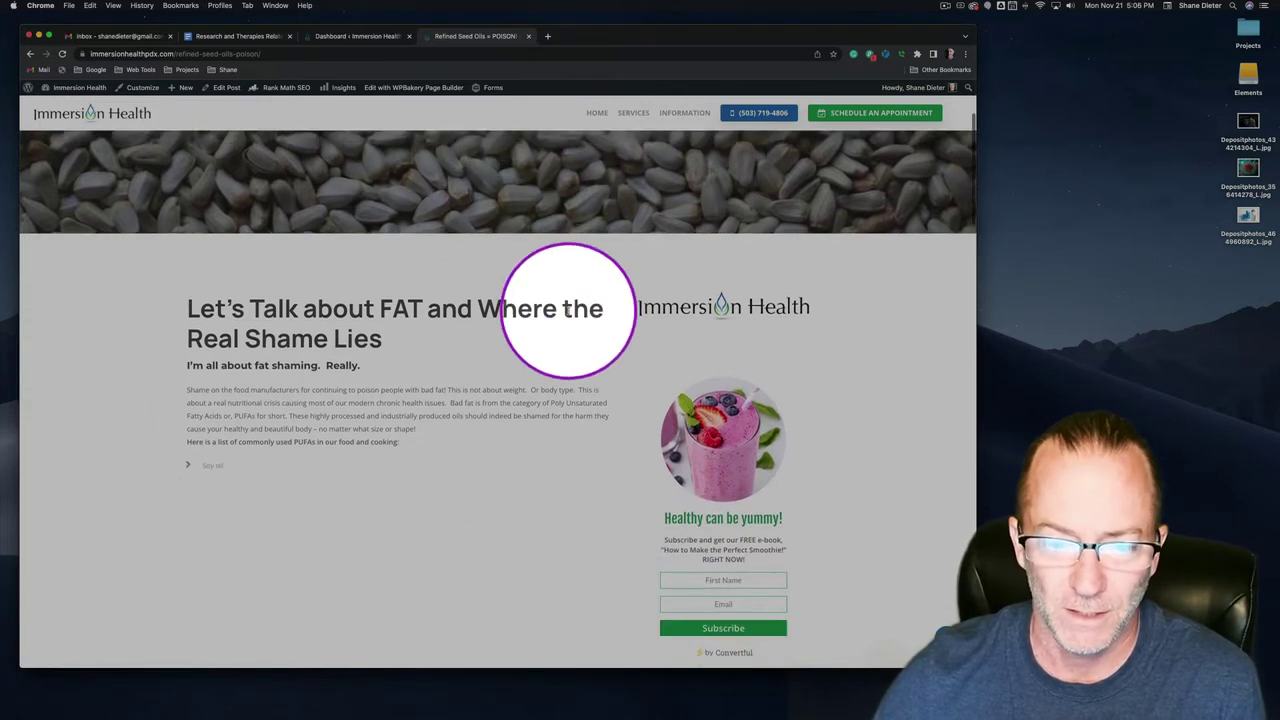
pyautogui.moveTo(171, 257); pyautogui.dragTo(415, 300)
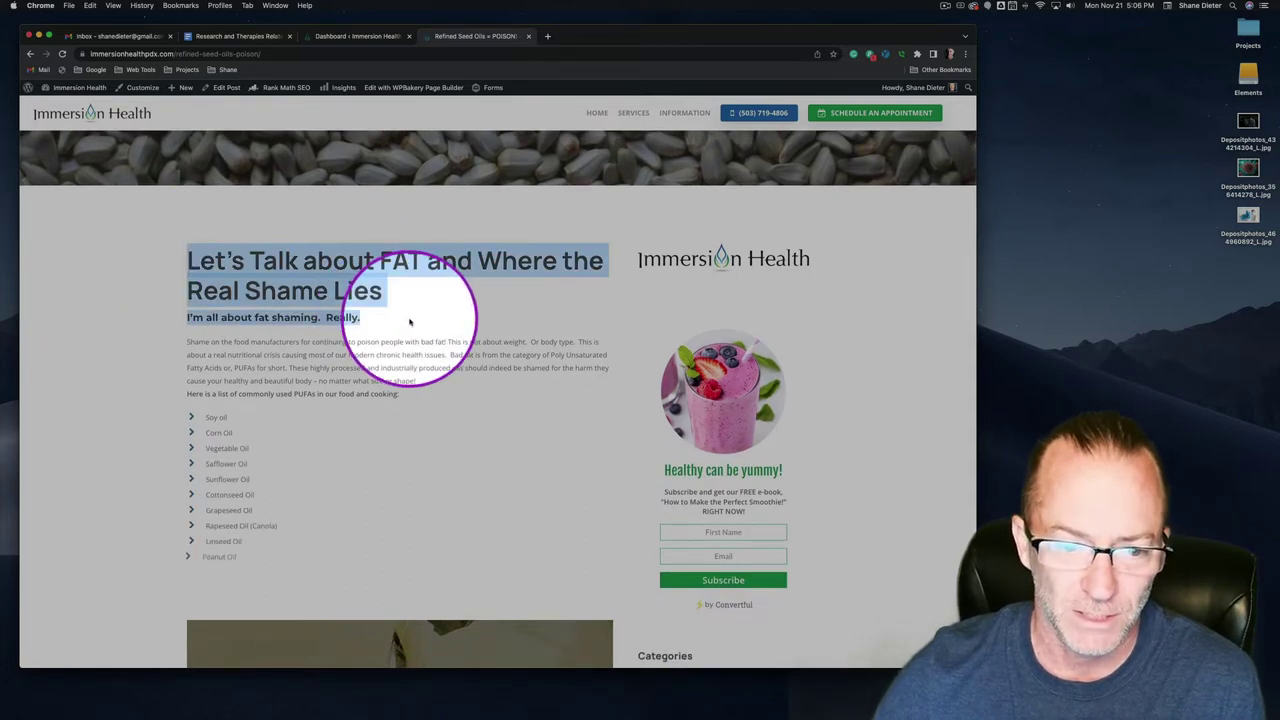
pyautogui.click(400, 314)
pyautogui.scroll(-4, 405, 330)
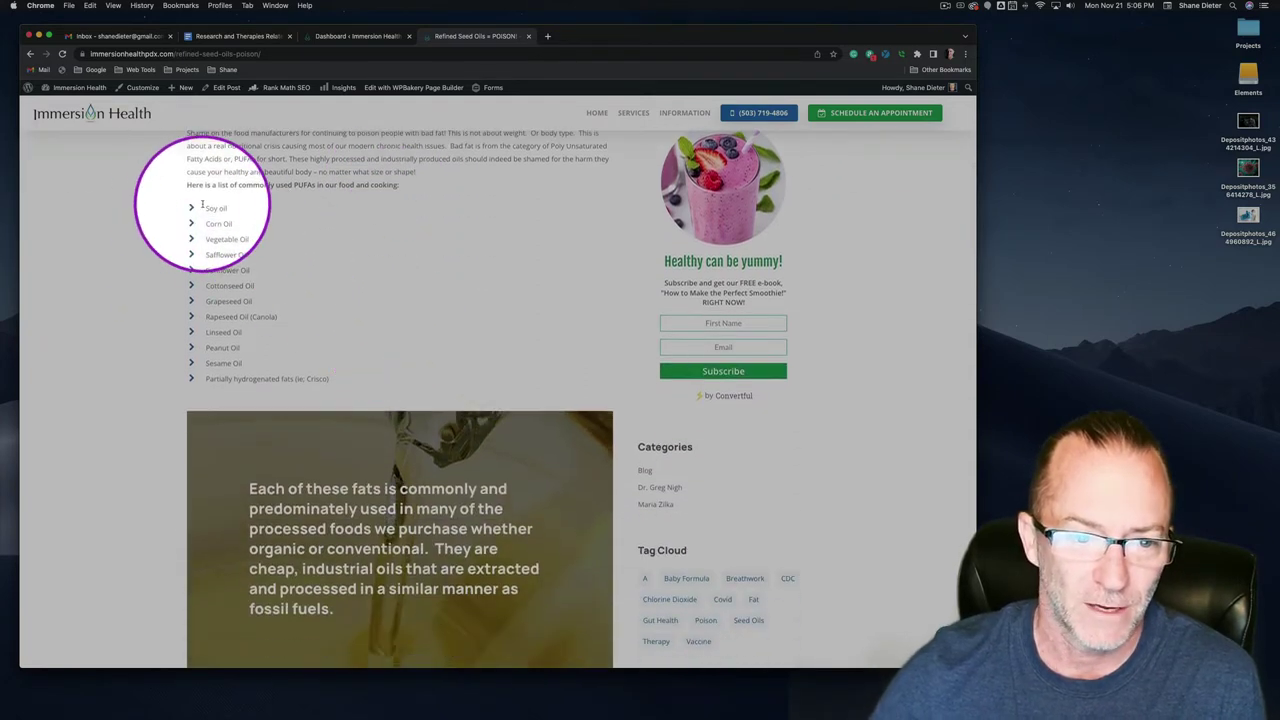
pyautogui.moveTo(203, 206); pyautogui.dragTo(347, 381)
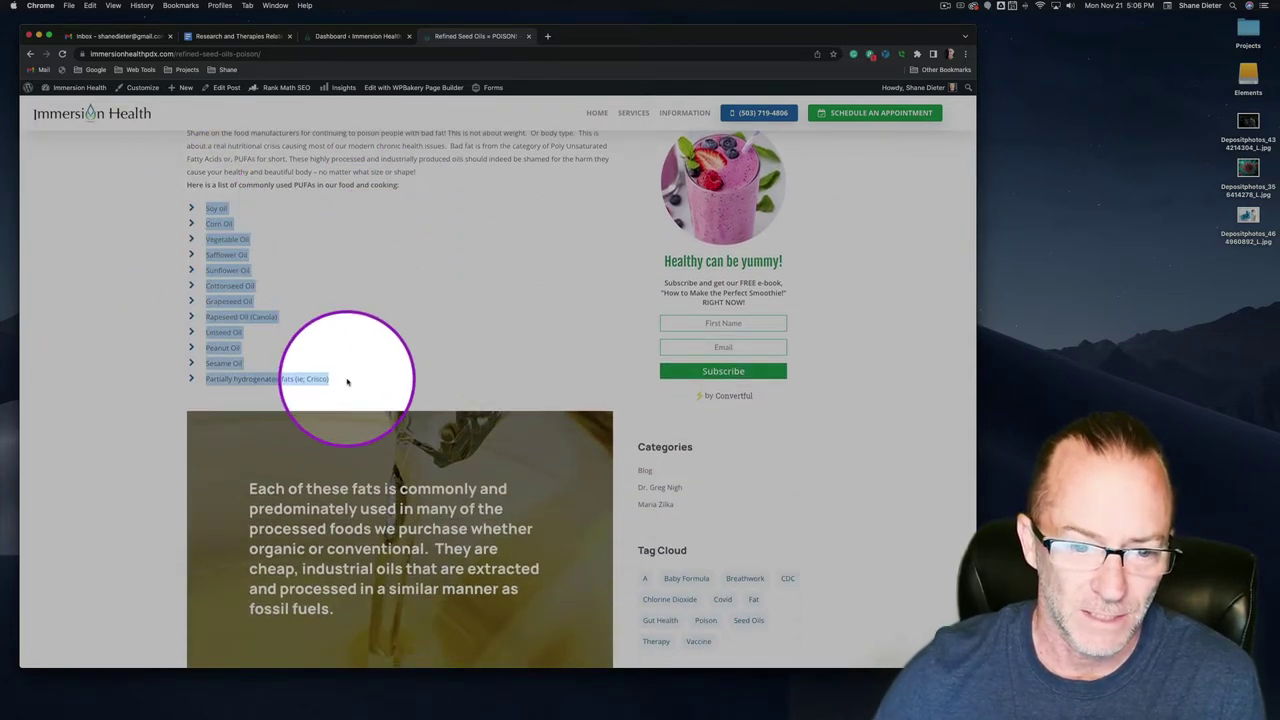
pyautogui.click(391, 289)
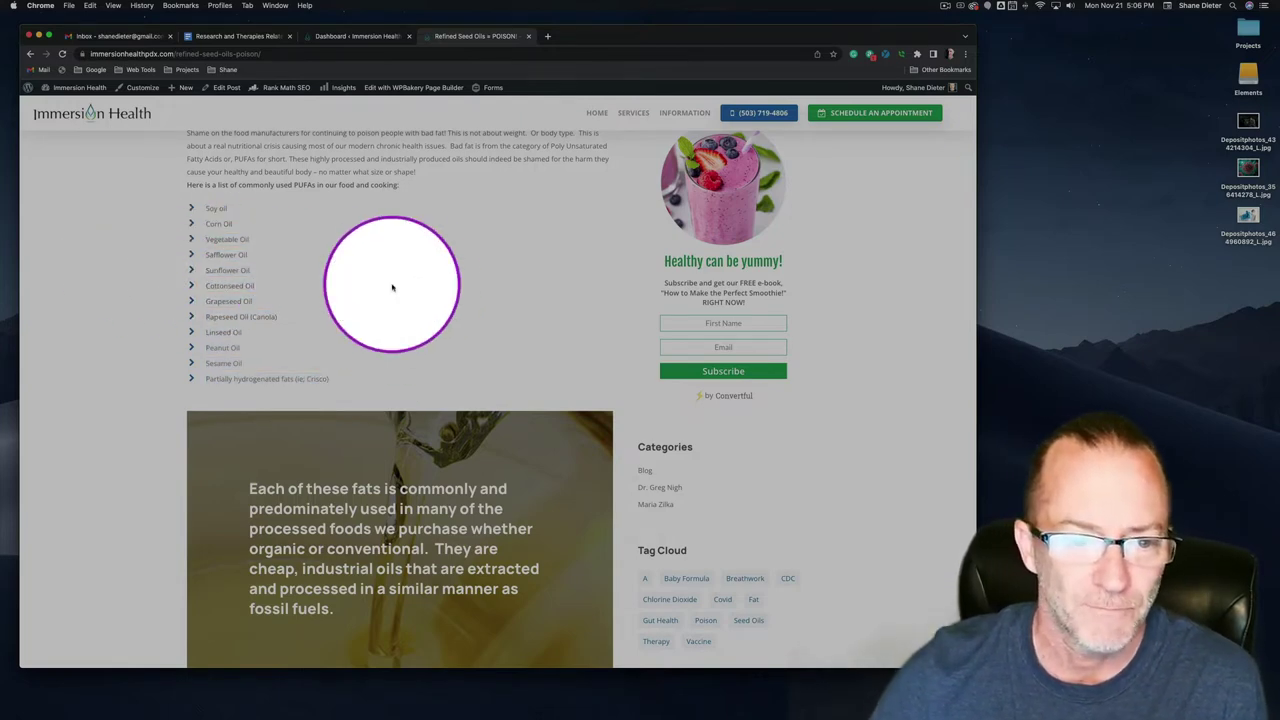
pyautogui.scroll(-3, 405, 290)
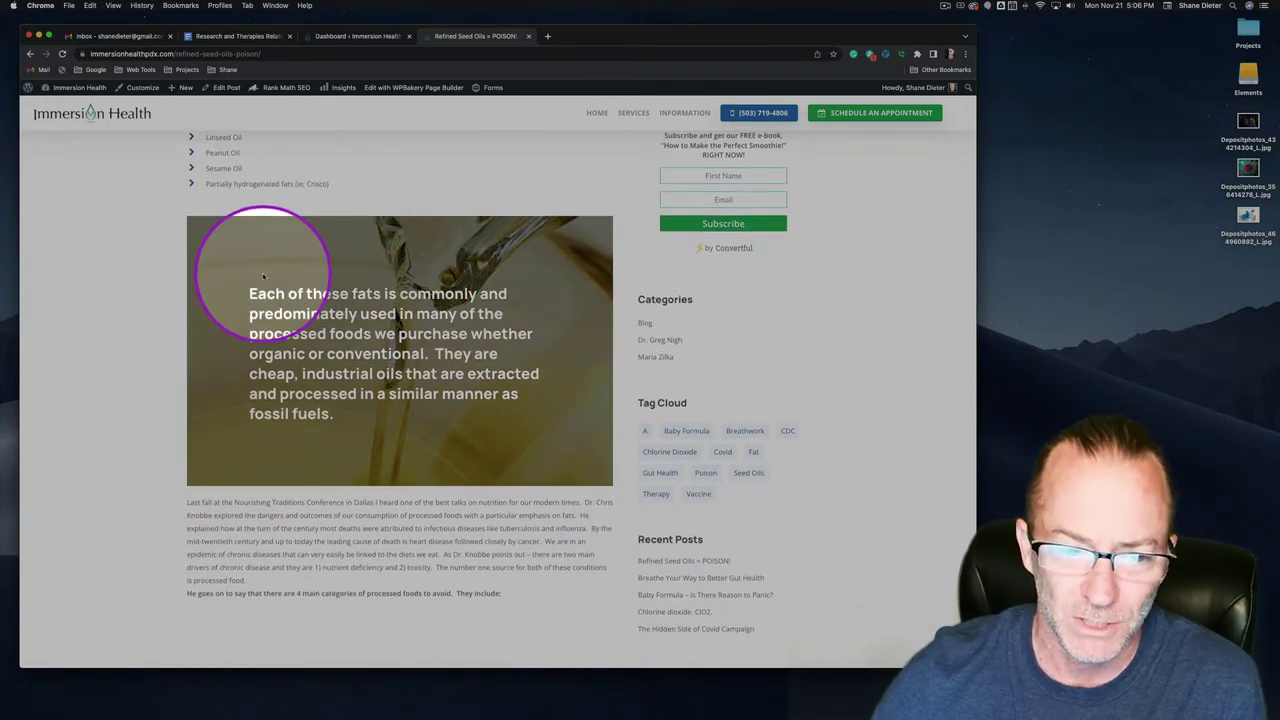
pyautogui.moveTo(250, 294); pyautogui.dragTo(368, 429)
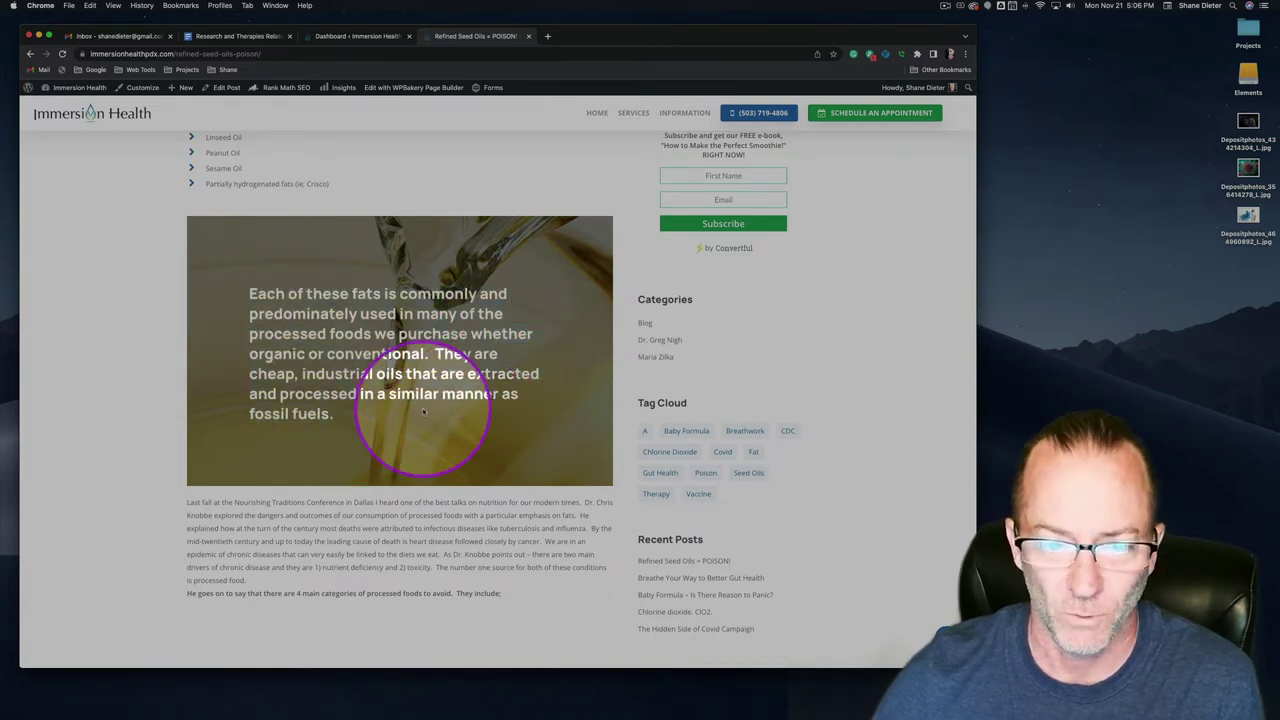
# Step: Examine the rest of the post: body text, embedded video, second callout, recommendations, author block and next-post banner
pyautogui.scroll(-3, 423, 410)
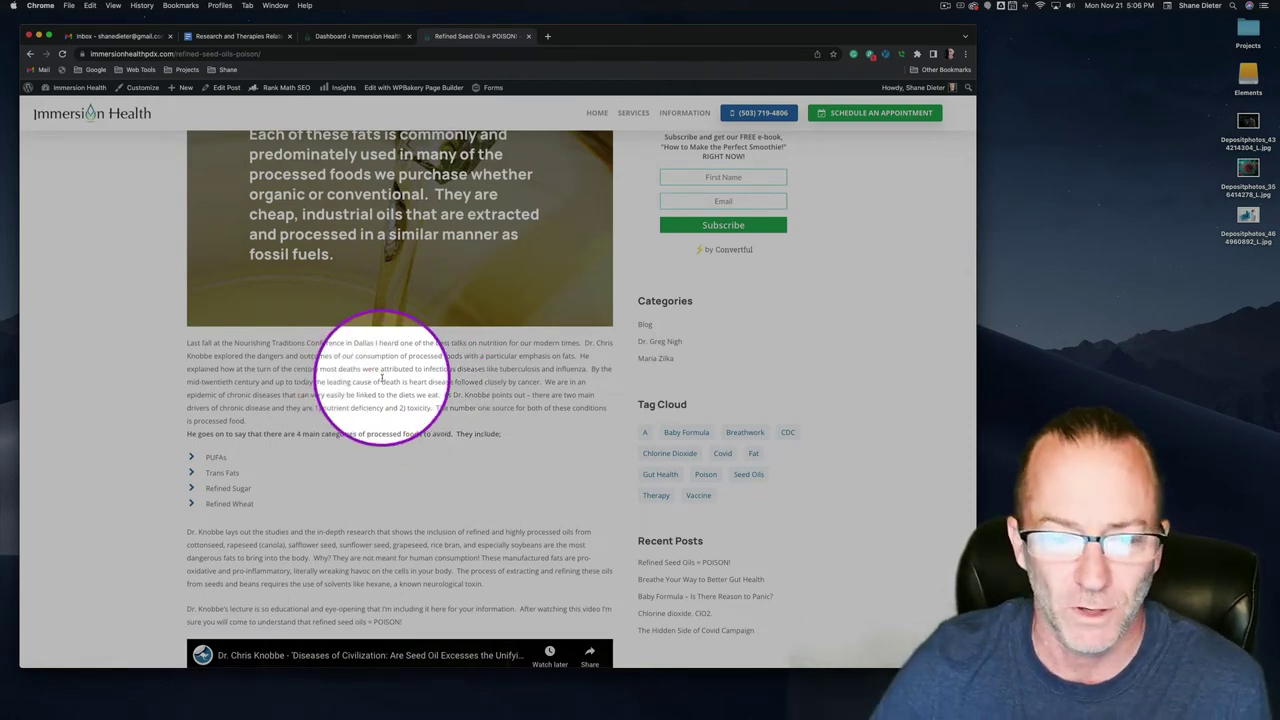
pyautogui.scroll(-5, 381, 378)
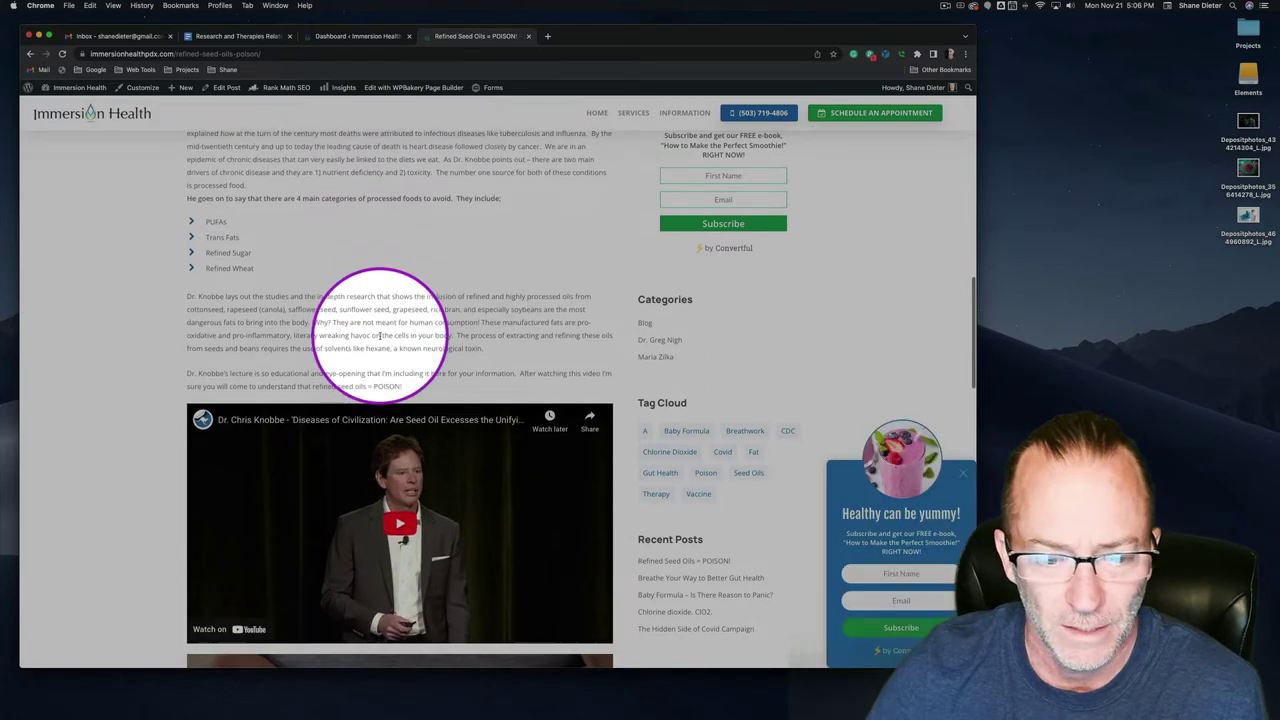
pyautogui.scroll(-4, 380, 336)
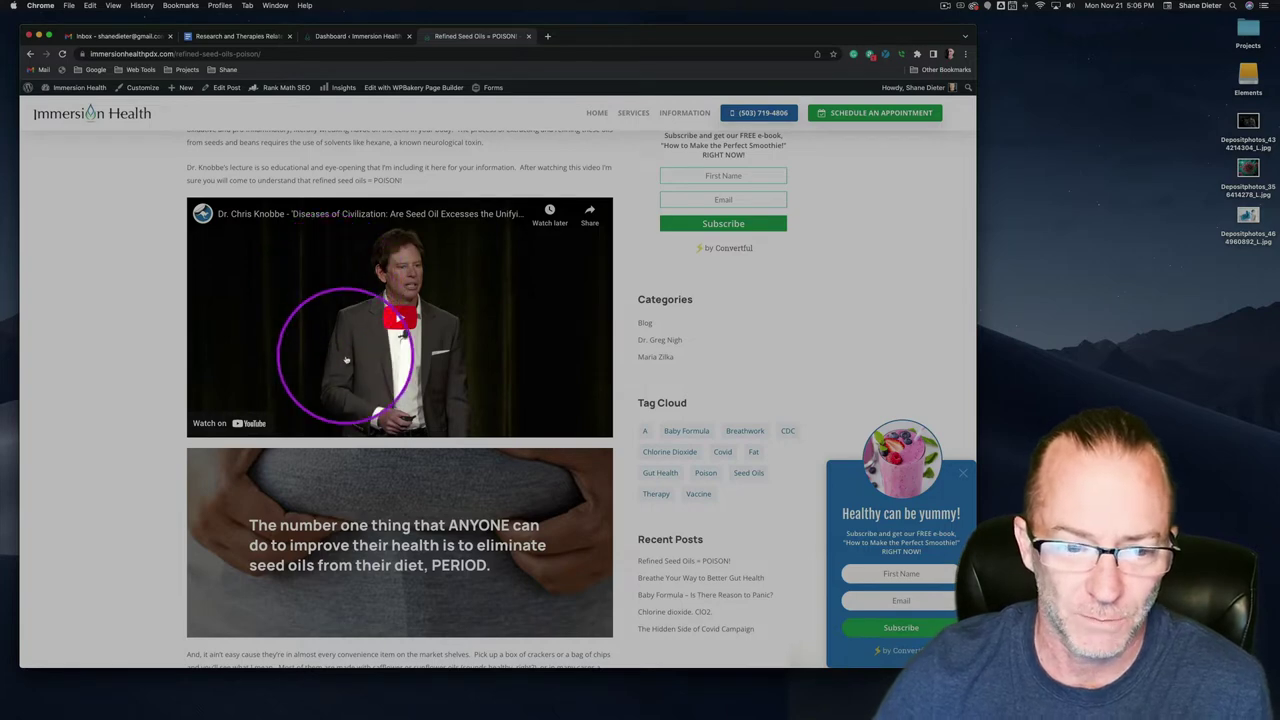
pyautogui.scroll(-4, 345, 360)
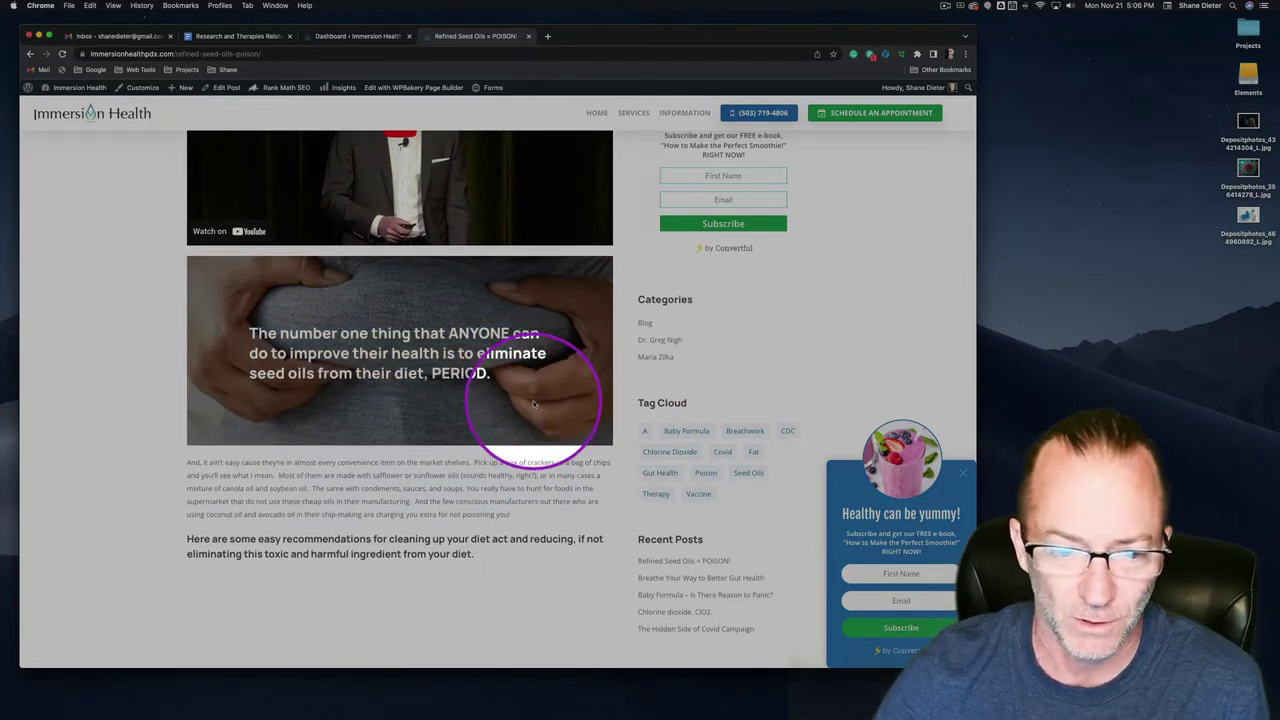
pyautogui.scroll(-4, 343, 400)
pyautogui.moveTo(214, 277); pyautogui.dragTo(371, 471)
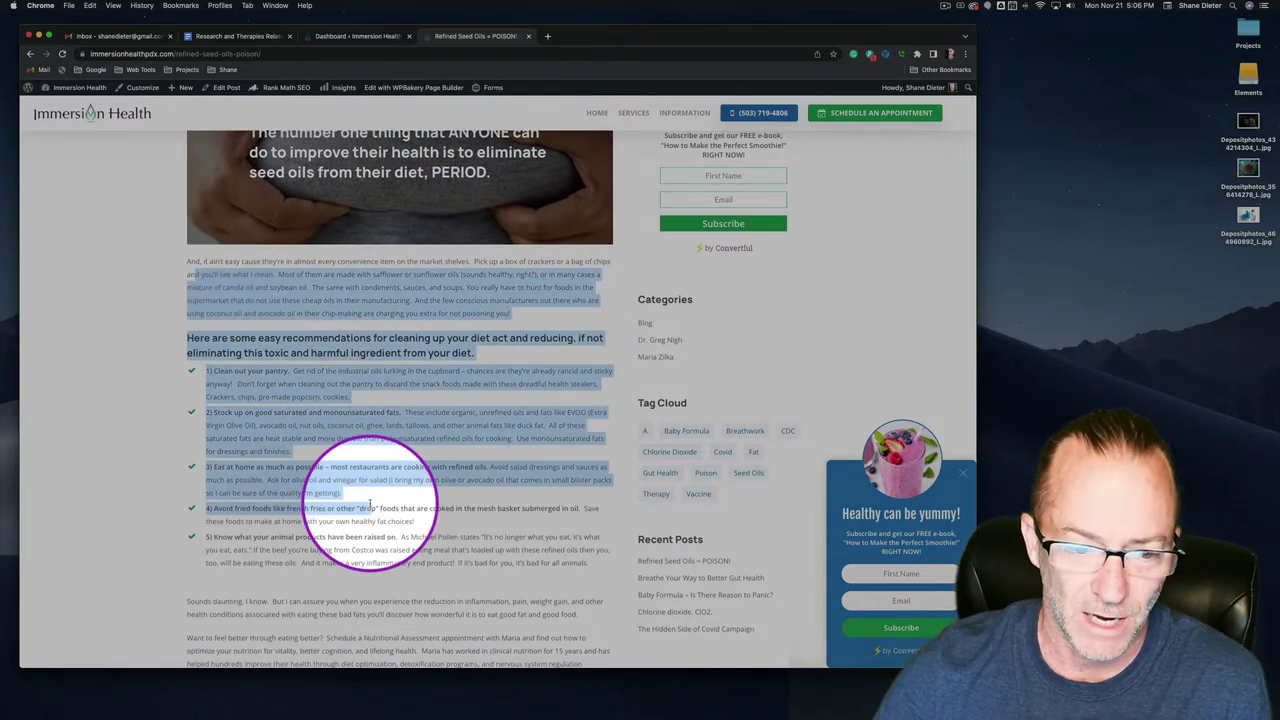
pyautogui.scroll(-5, 371, 490)
pyautogui.click(343, 395)
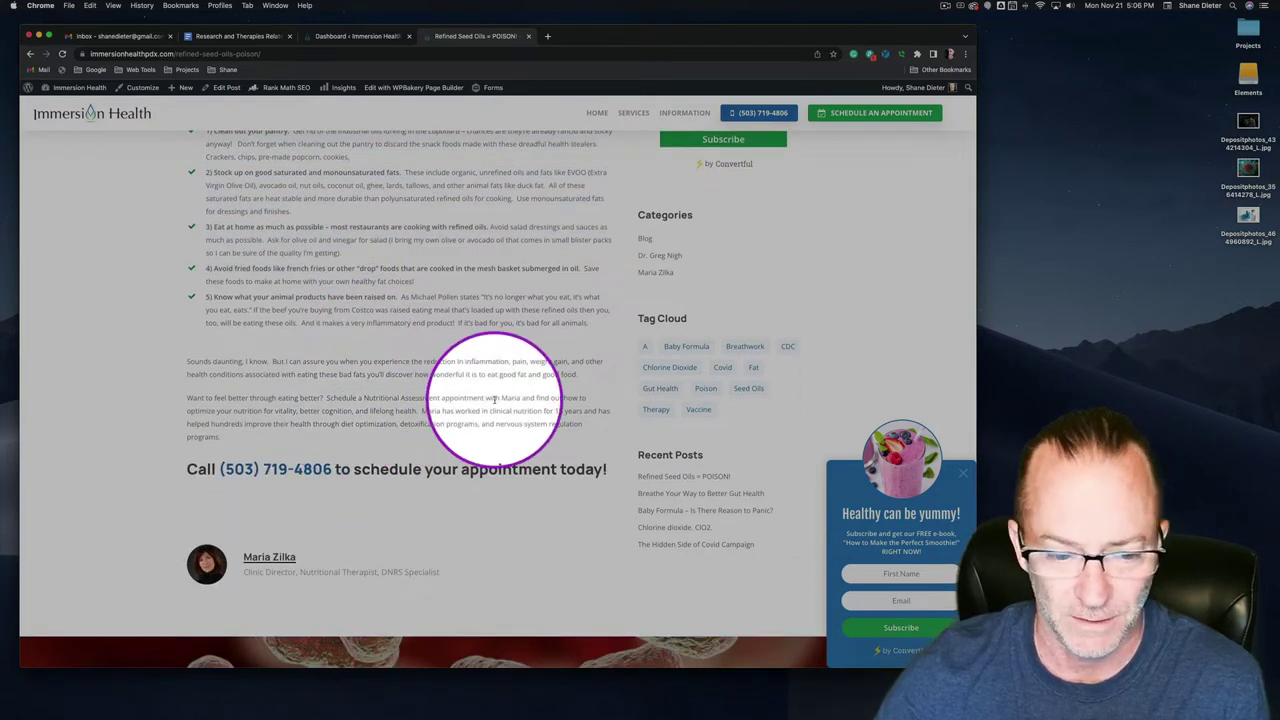
pyautogui.scroll(-7, 530, 398)
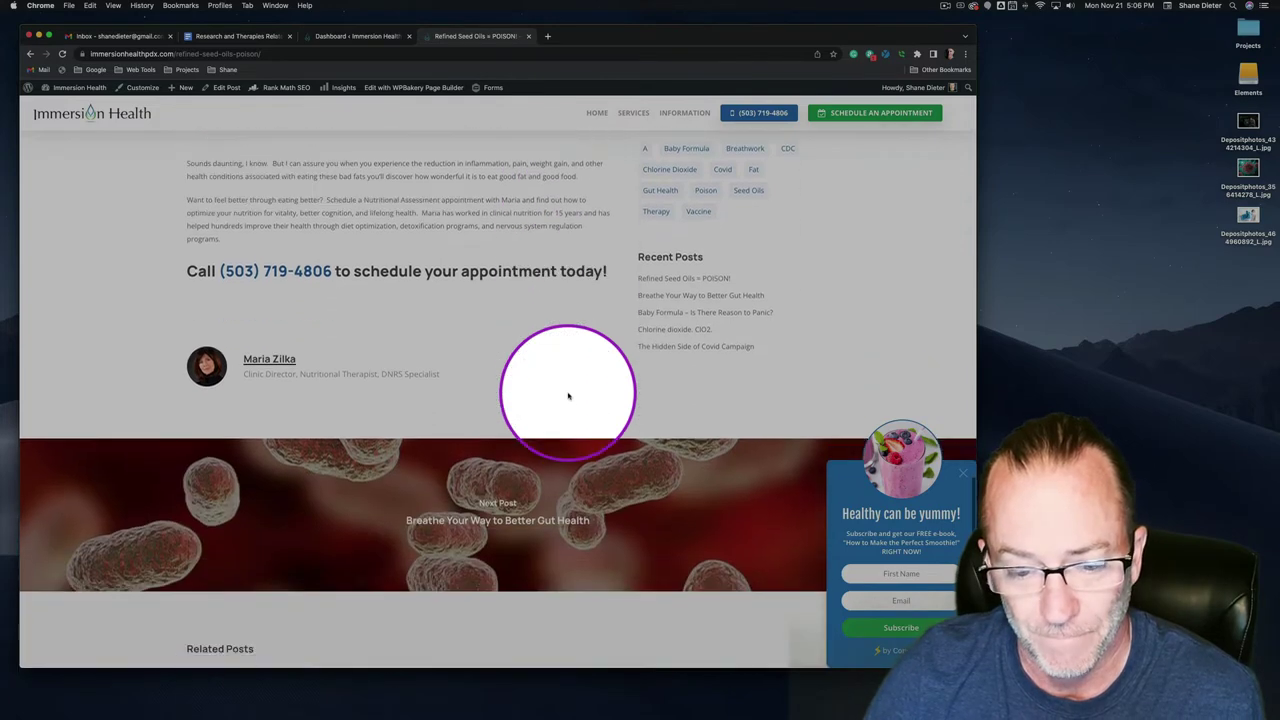
pyautogui.scroll(1, 551, 402)
pyautogui.scroll(2, 552, 400)
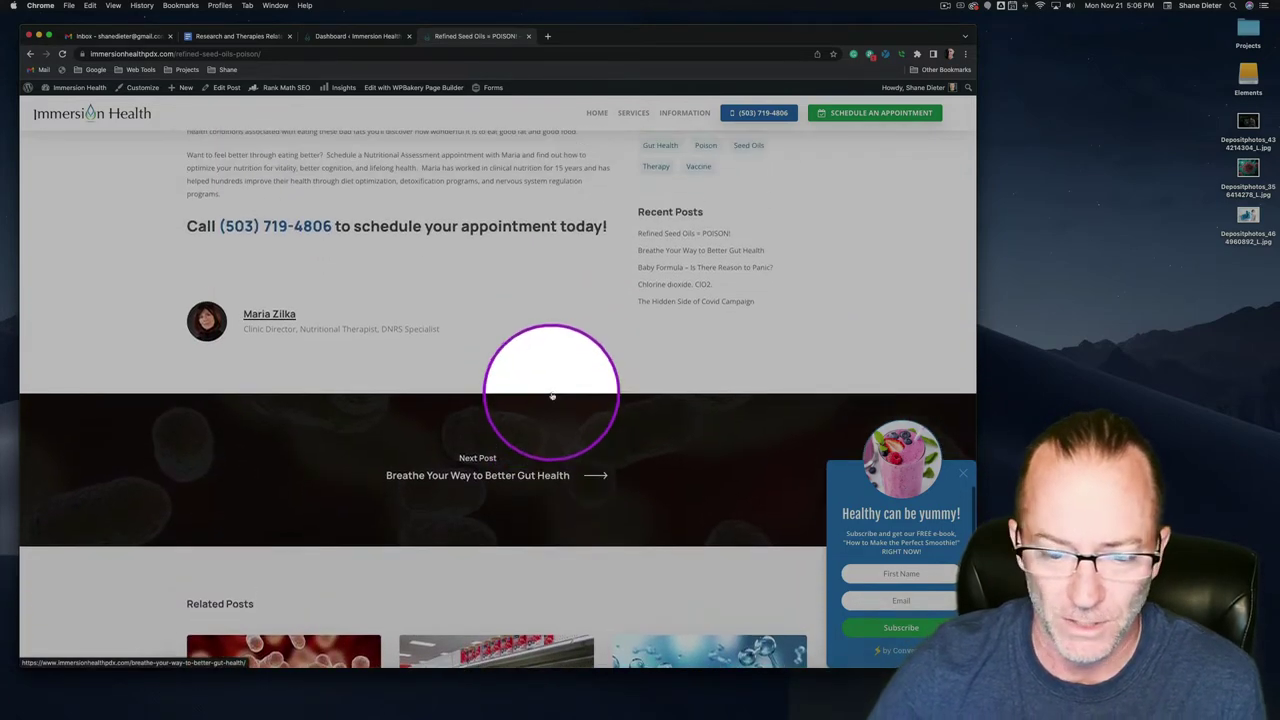
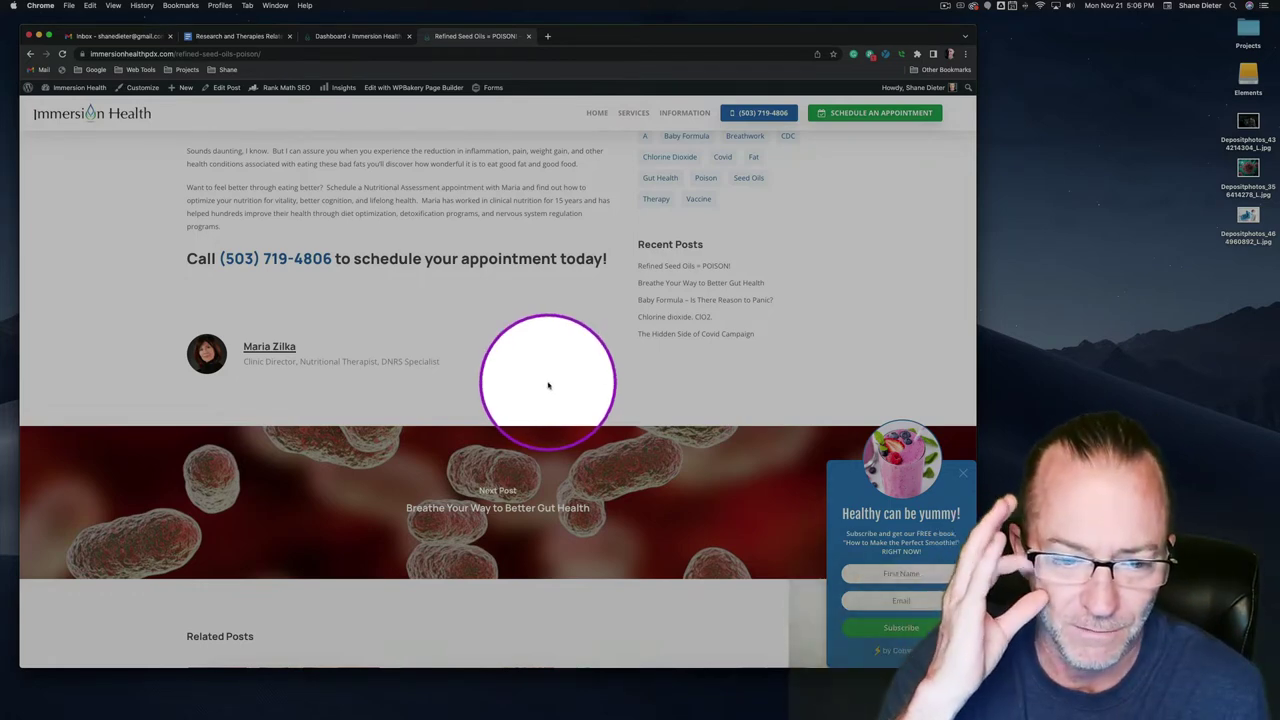
pyautogui.scroll(-2, 545, 389)
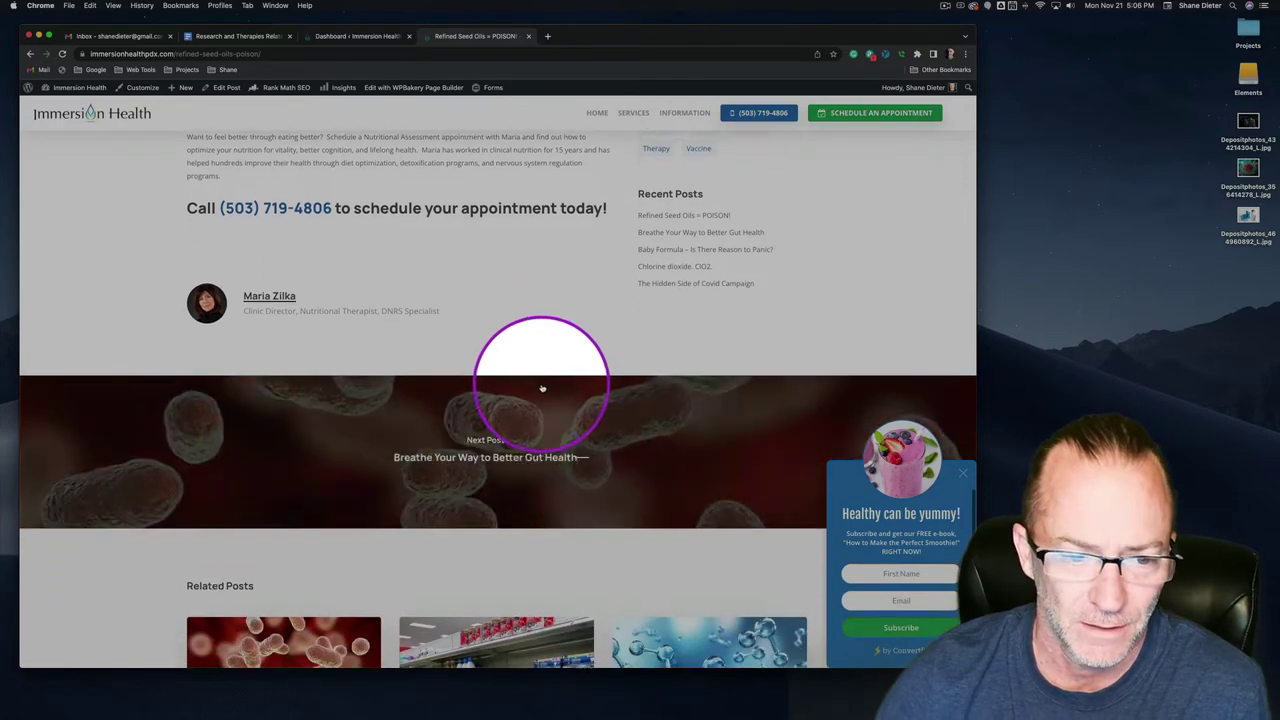
pyautogui.scroll(15, 545, 385)
pyautogui.scroll(6, 545, 378)
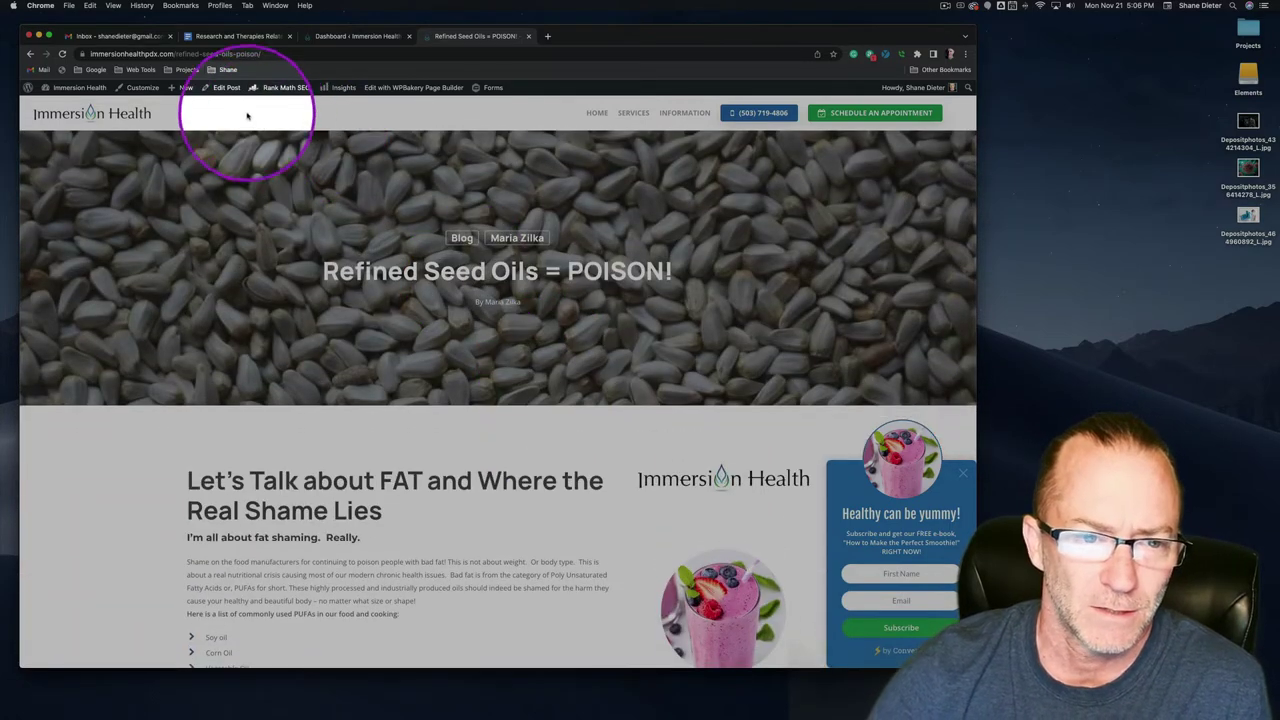
# Step: In the WordPress admin, duplicate the "Refined Seed Oils = POISON!" post and open the draft copy for editing
pyautogui.click(357, 36)
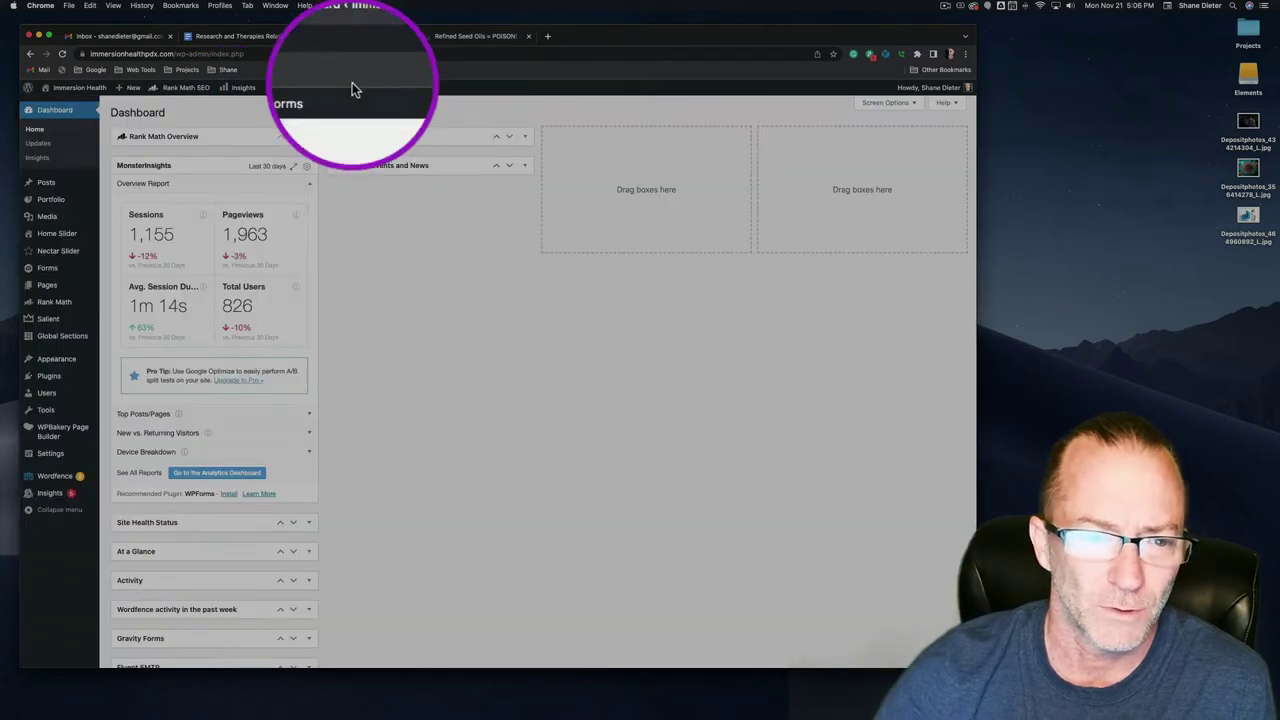
pyautogui.click(82, 185)
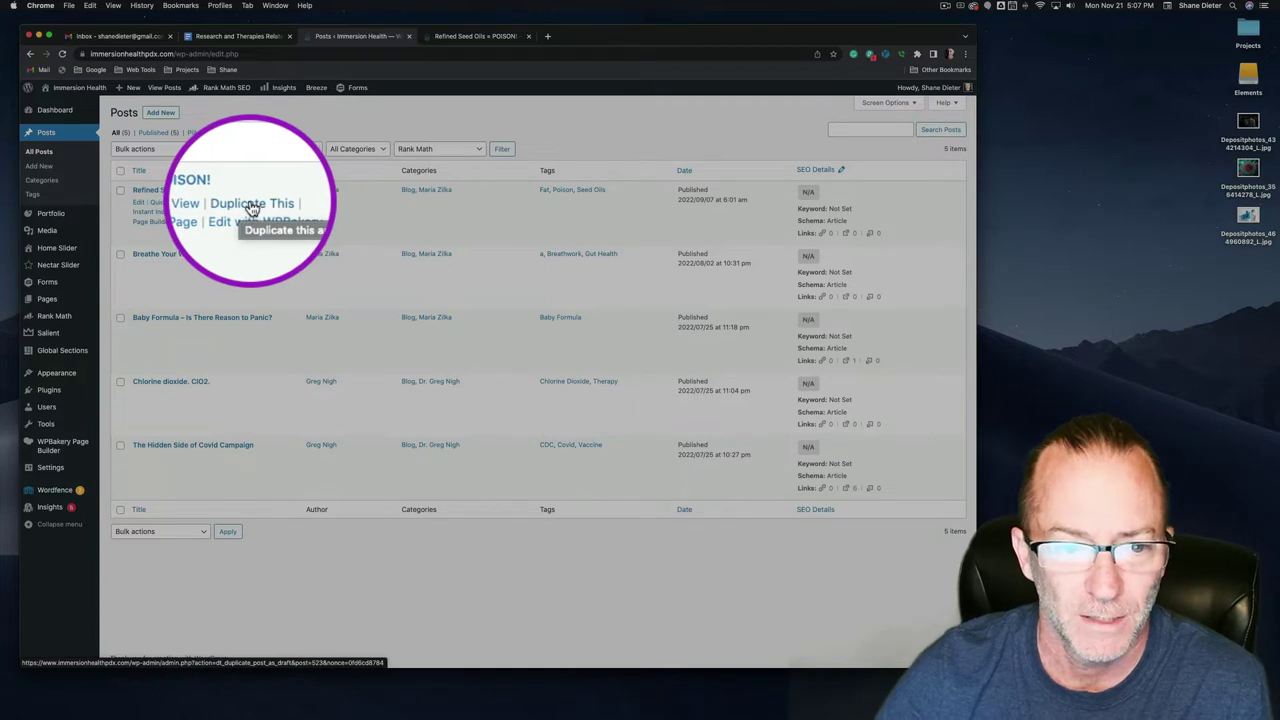
pyautogui.click(250, 205)
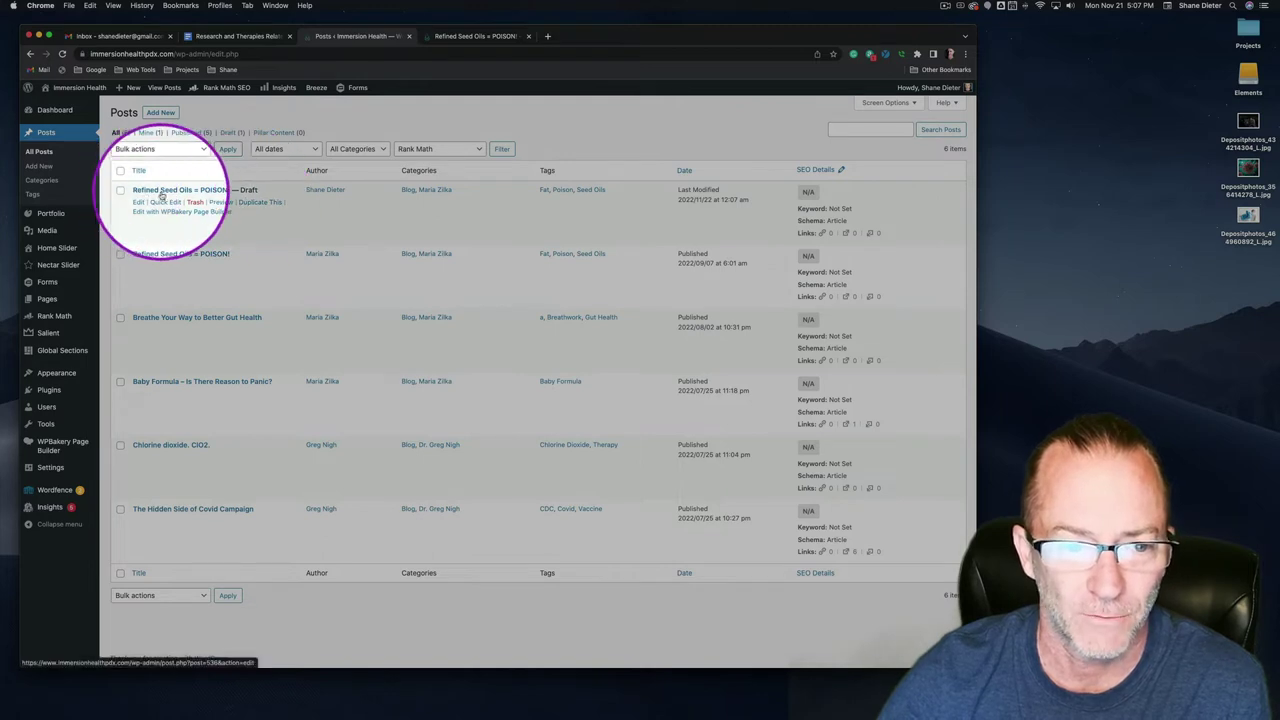
pyautogui.doubleClick(248, 190)
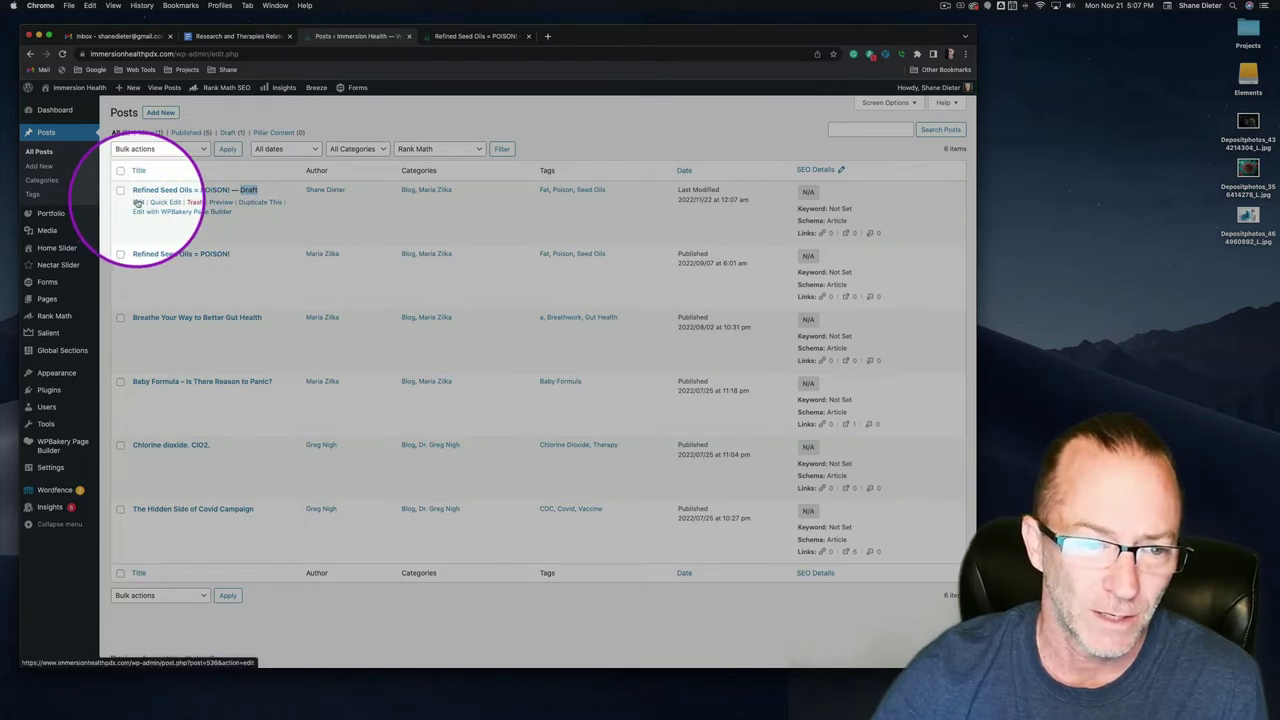
pyautogui.click(138, 202)
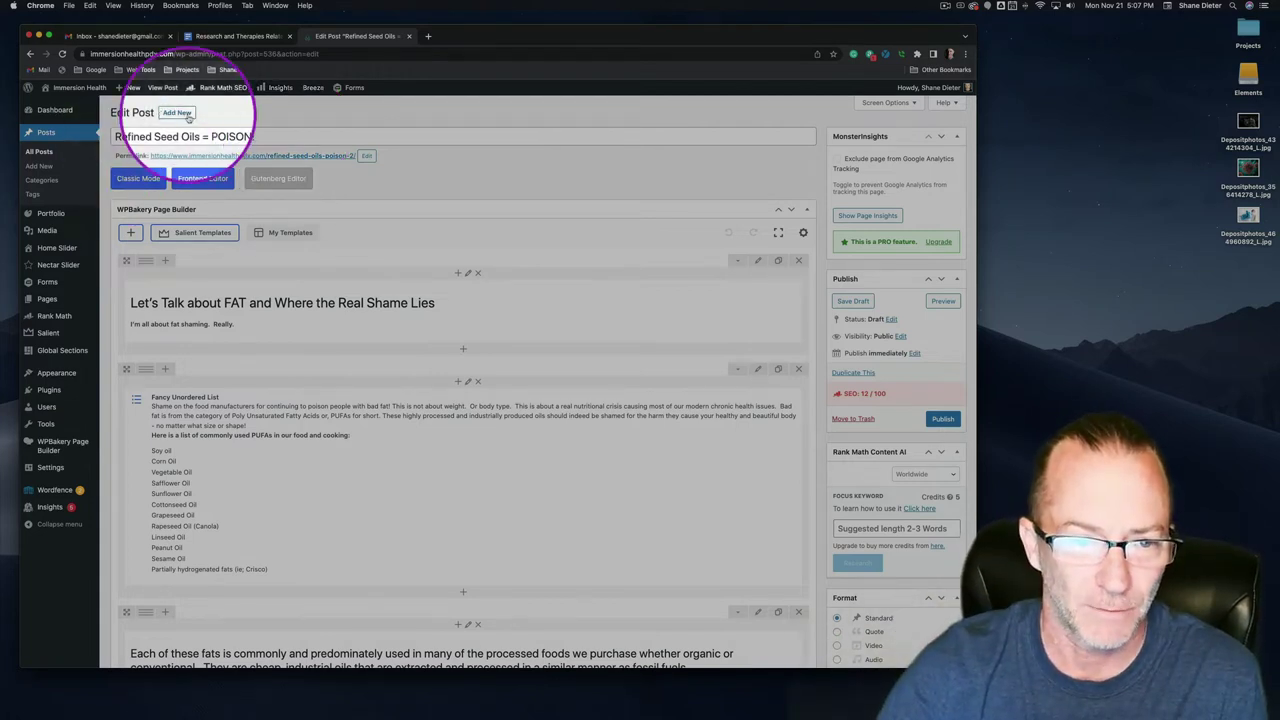
# Step: Replace the draft's title with the heading from the Google Docs article, shortened to "Research & Therapies Related to Vax Injuries"
pyautogui.click(240, 36)
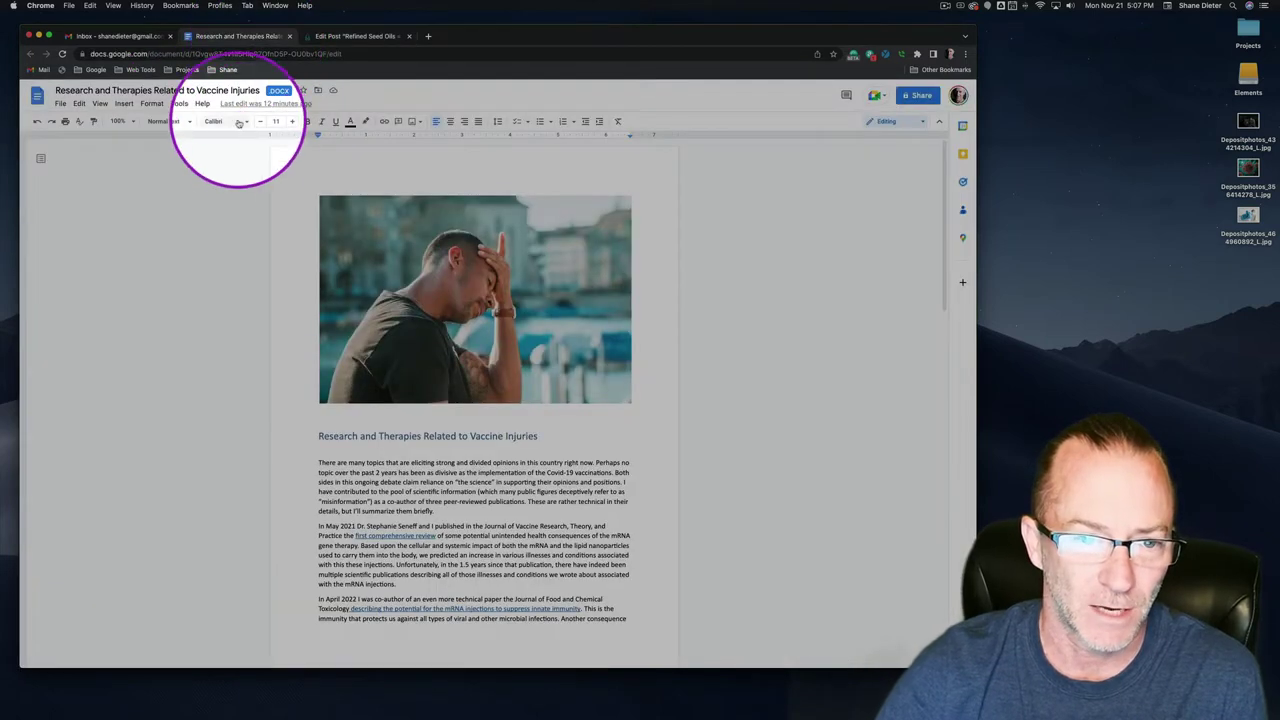
pyautogui.moveTo(318, 436); pyautogui.dragTo(545, 472)
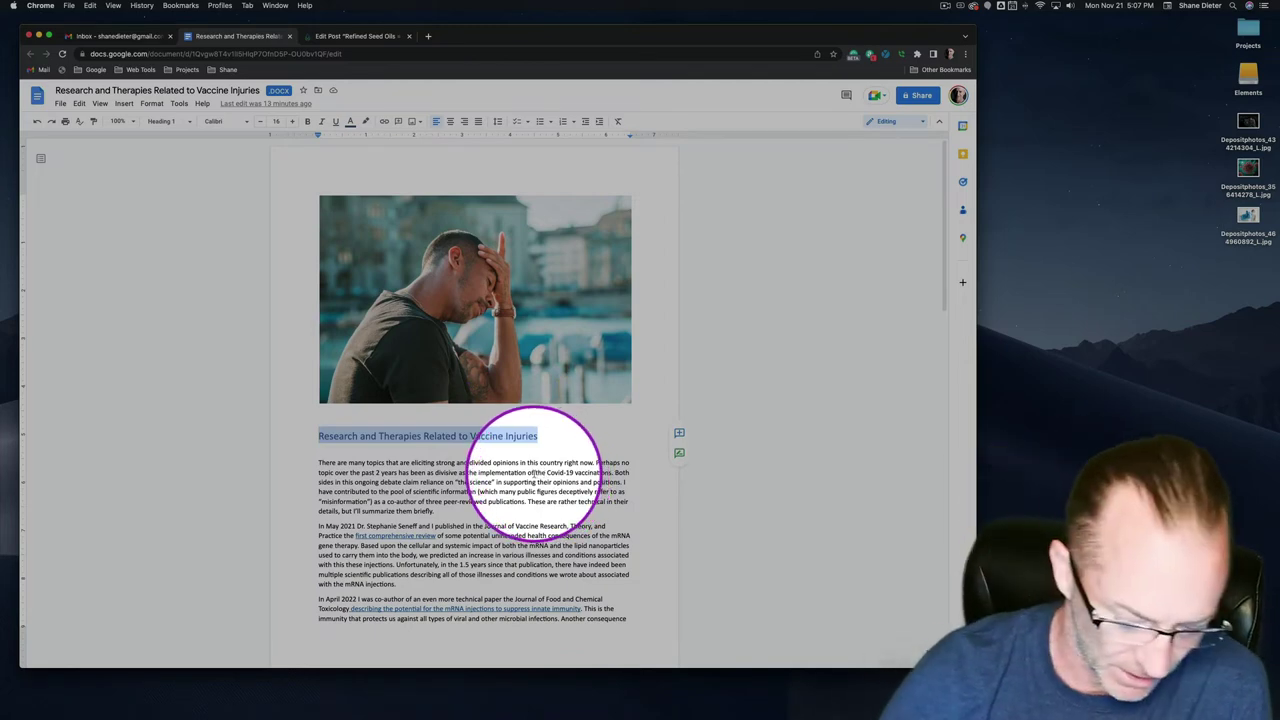
pyautogui.click(360, 36)
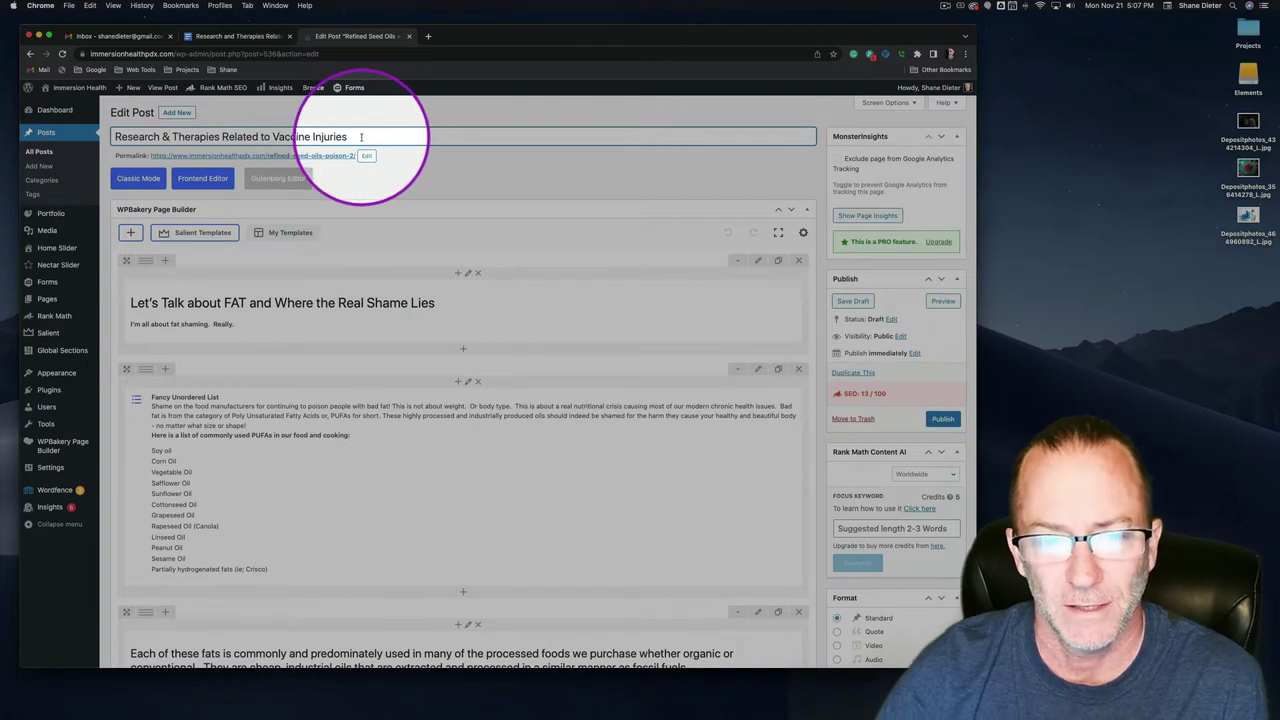
pyautogui.click(310, 136)
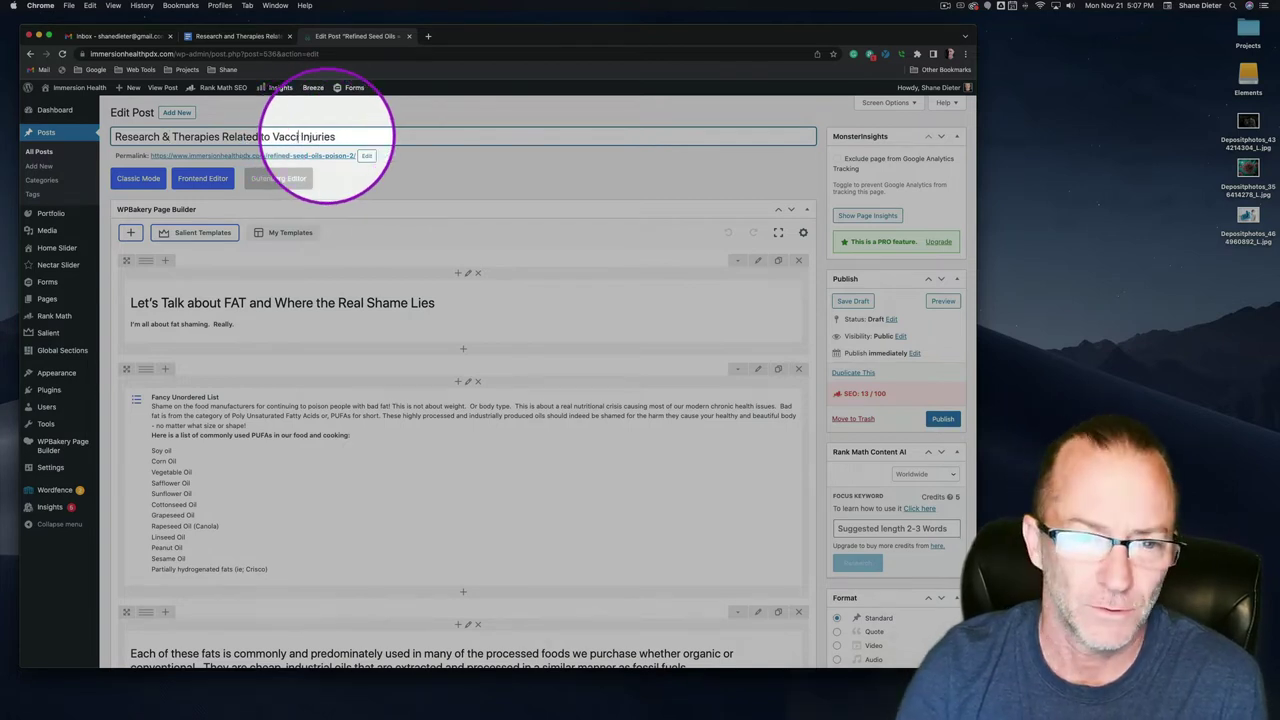
pyautogui.write('X')
pyautogui.scroll(-1, 328, 136)
pyautogui.press('BackSpace')
pyautogui.write('x')
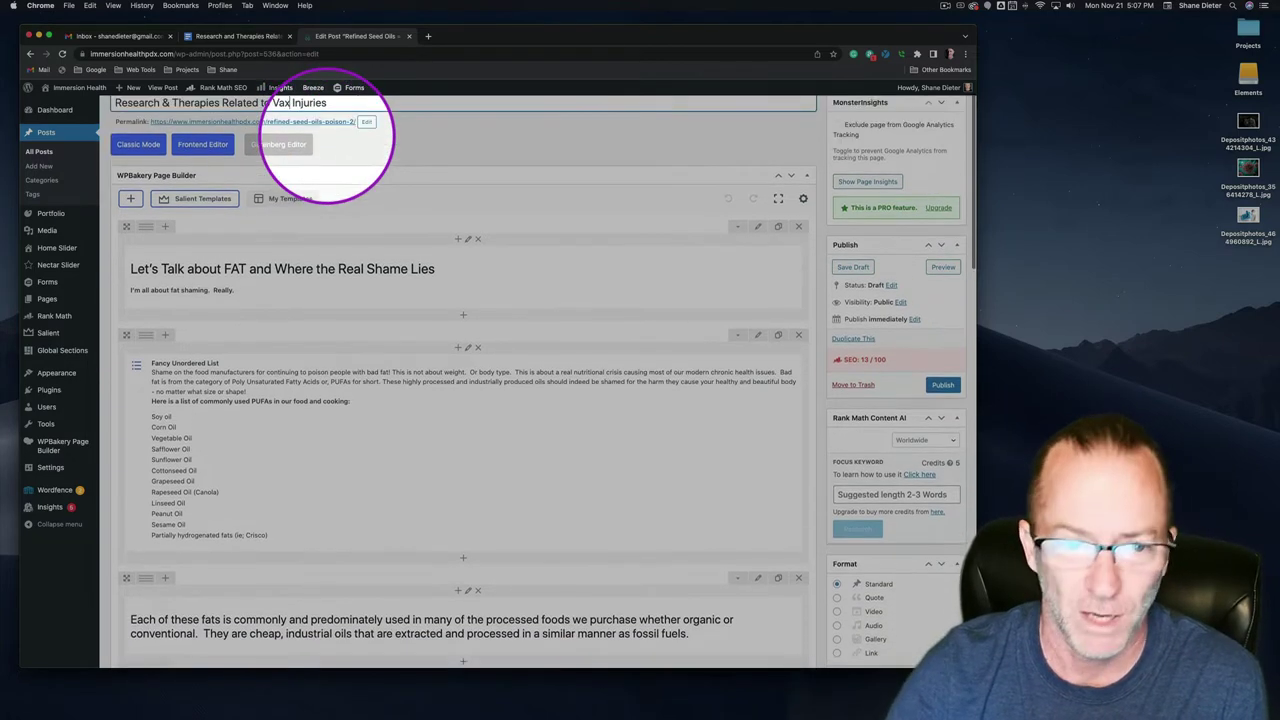
pyautogui.click(366, 138)
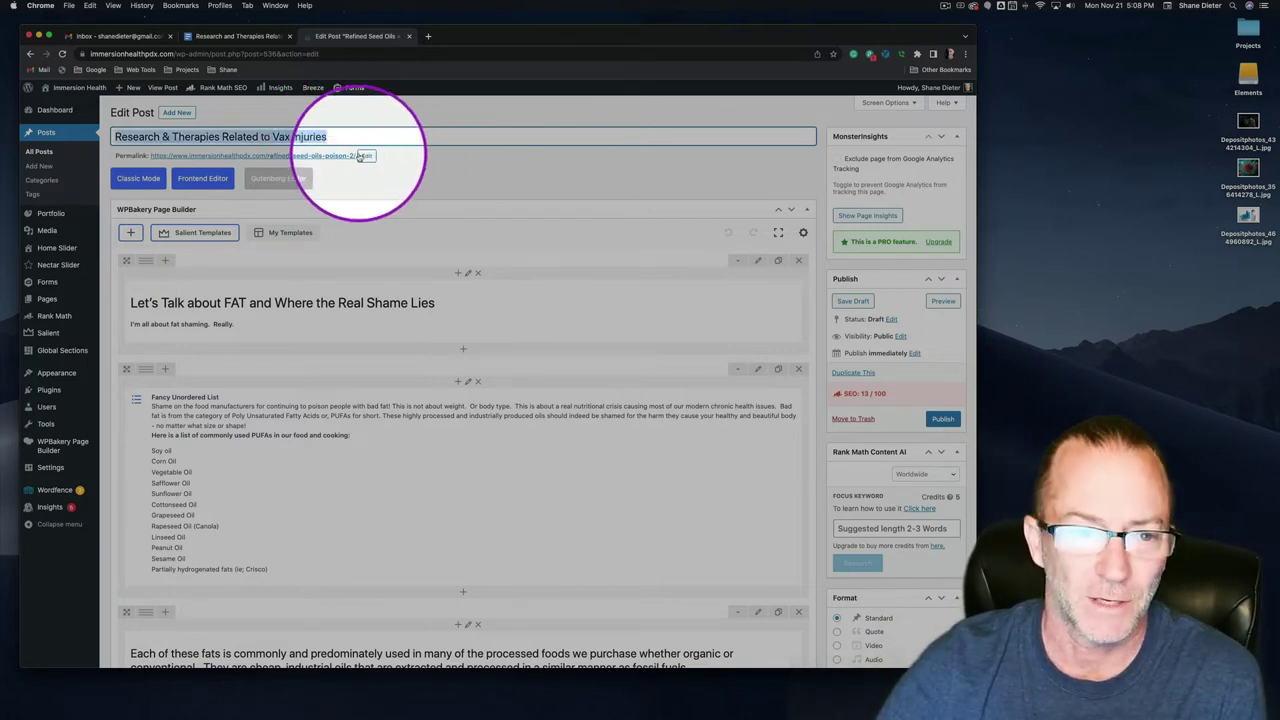
# Step: Change the draft's permalink slug to match the new title, research-therapies-related-to-vax-injuries
pyautogui.click(133, 155)
pyautogui.moveTo(145, 156); pyautogui.dragTo(325, 157)
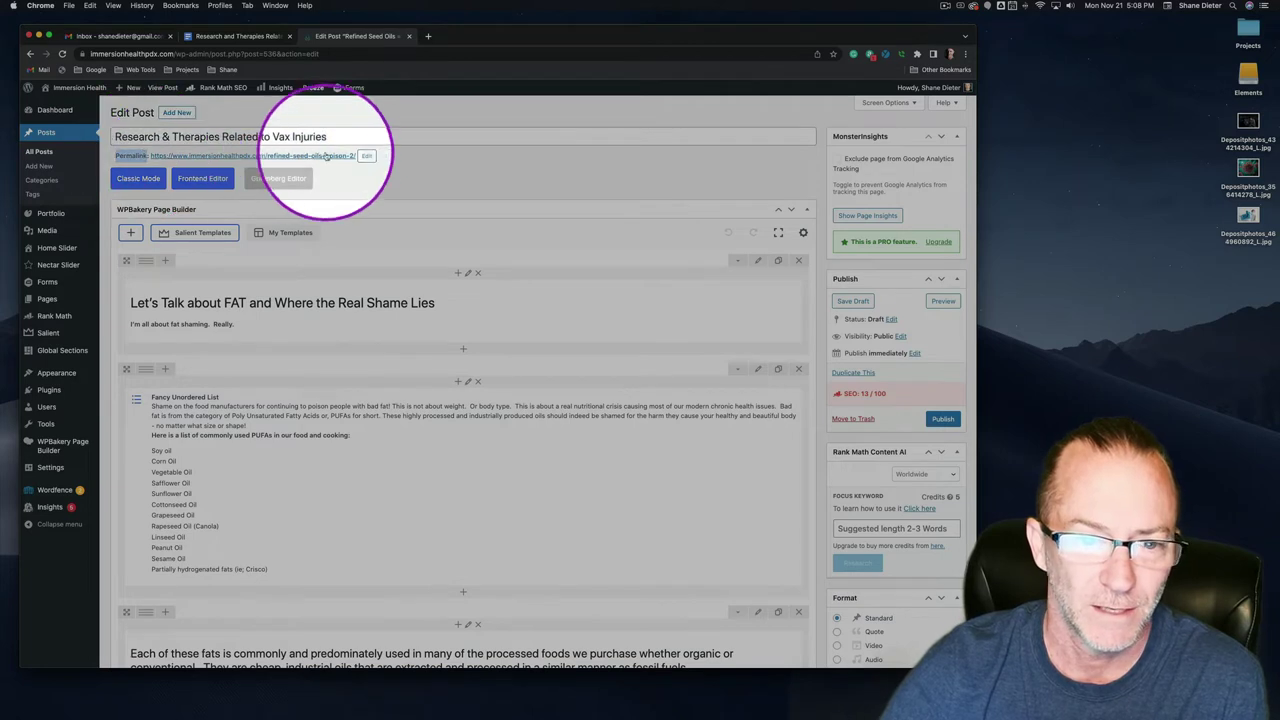
pyautogui.click(366, 157)
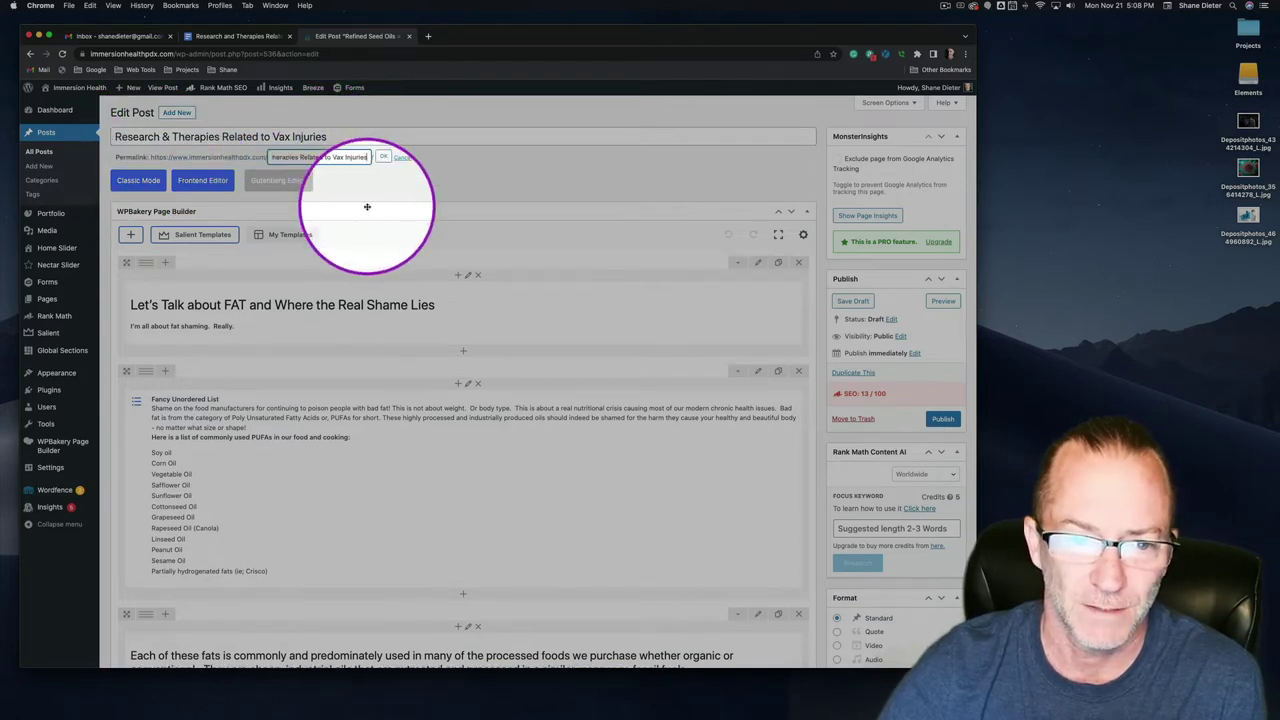
pyautogui.click(383, 157)
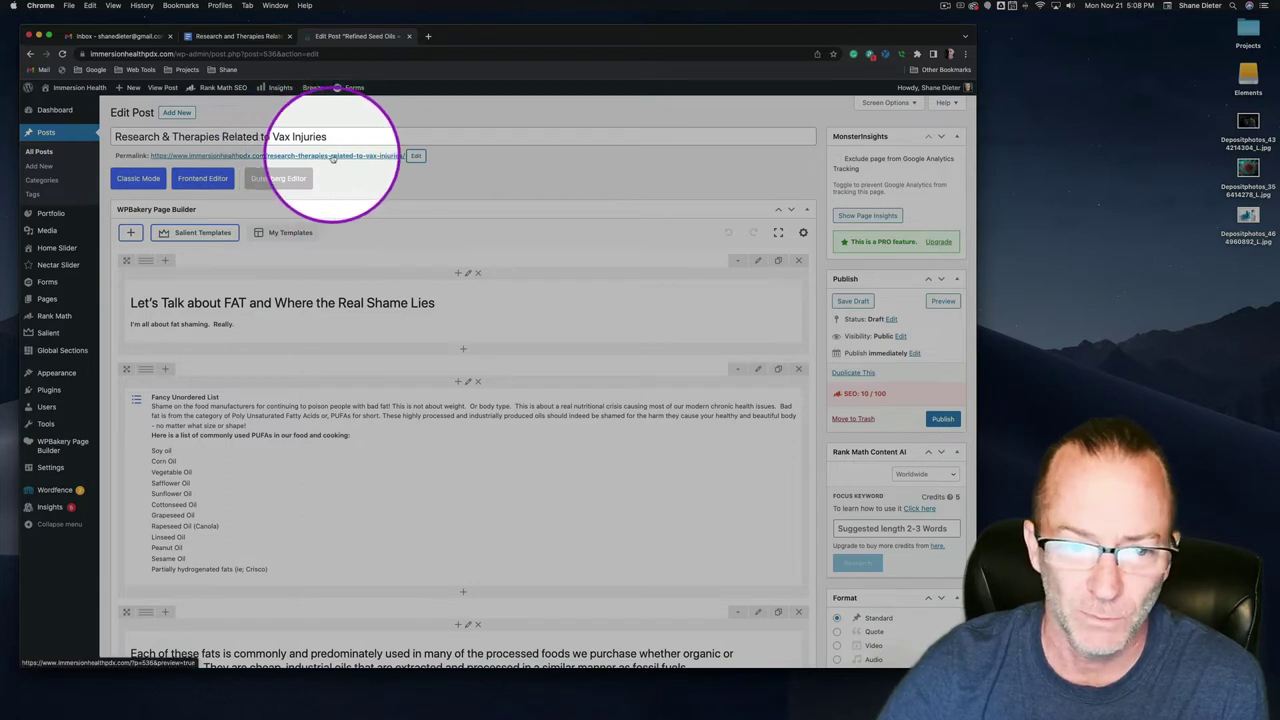
pyautogui.click(362, 137)
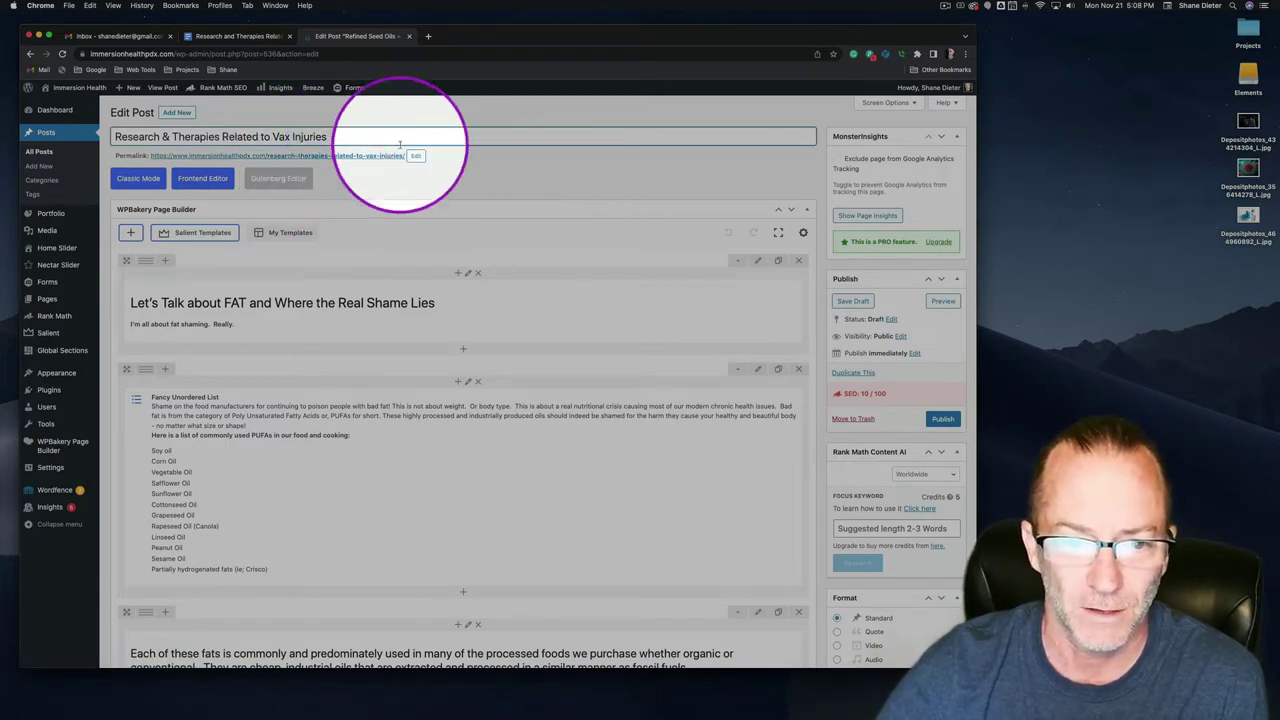
# Step: Keep the Blog category, clear the original author's category and assign the category of the doctor who wrote the new article
pyautogui.scroll(-5, 473, 184)
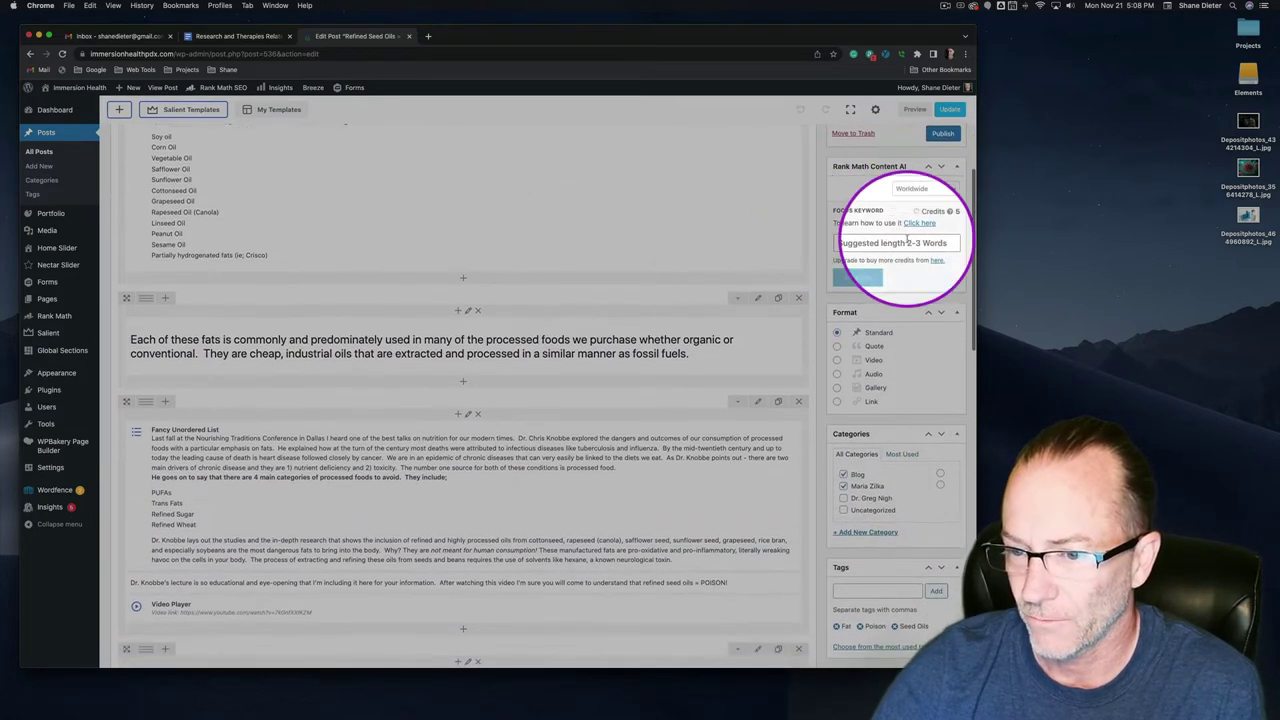
pyautogui.scroll(7, 543, 251)
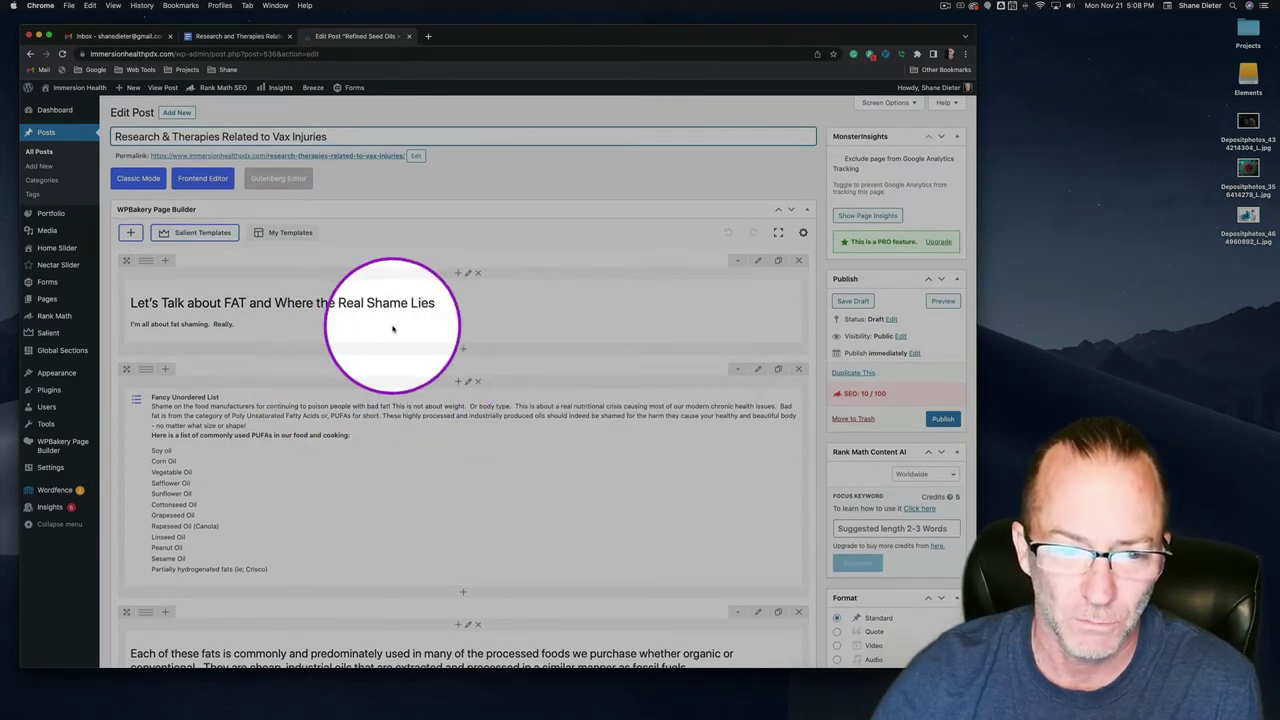
pyautogui.scroll(-5, 900, 330)
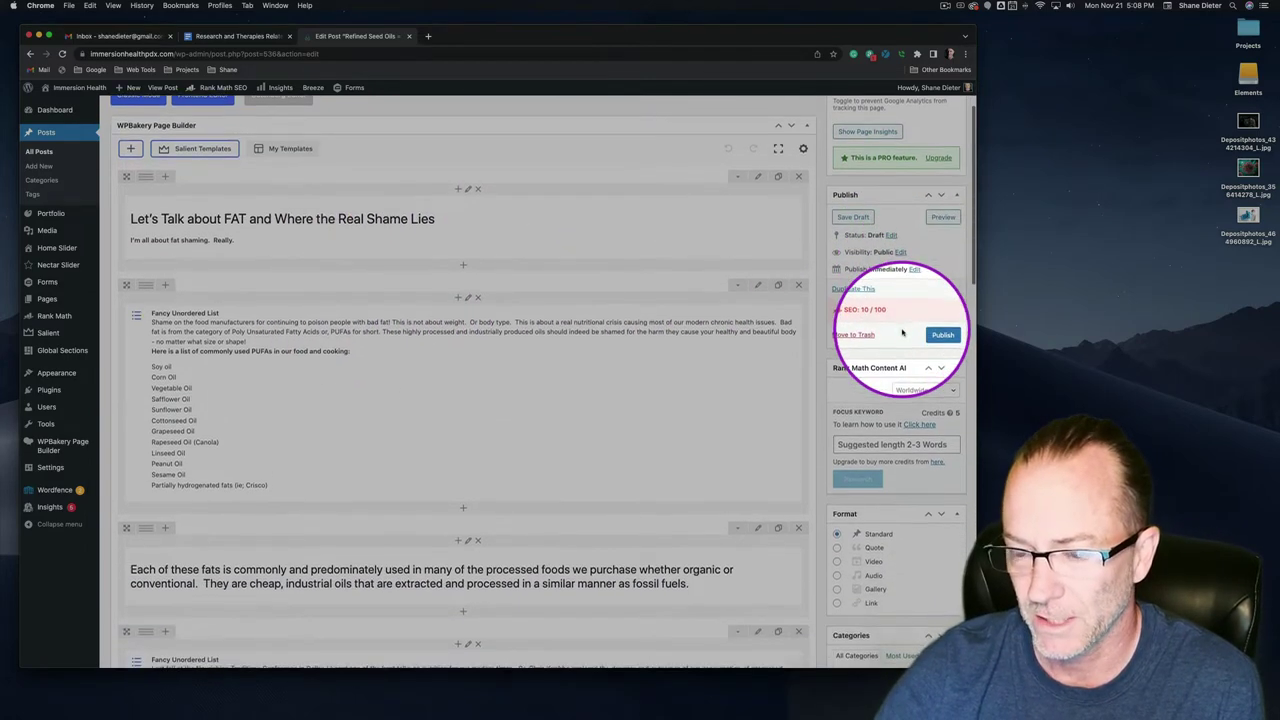
pyautogui.scroll(-3, 902, 330)
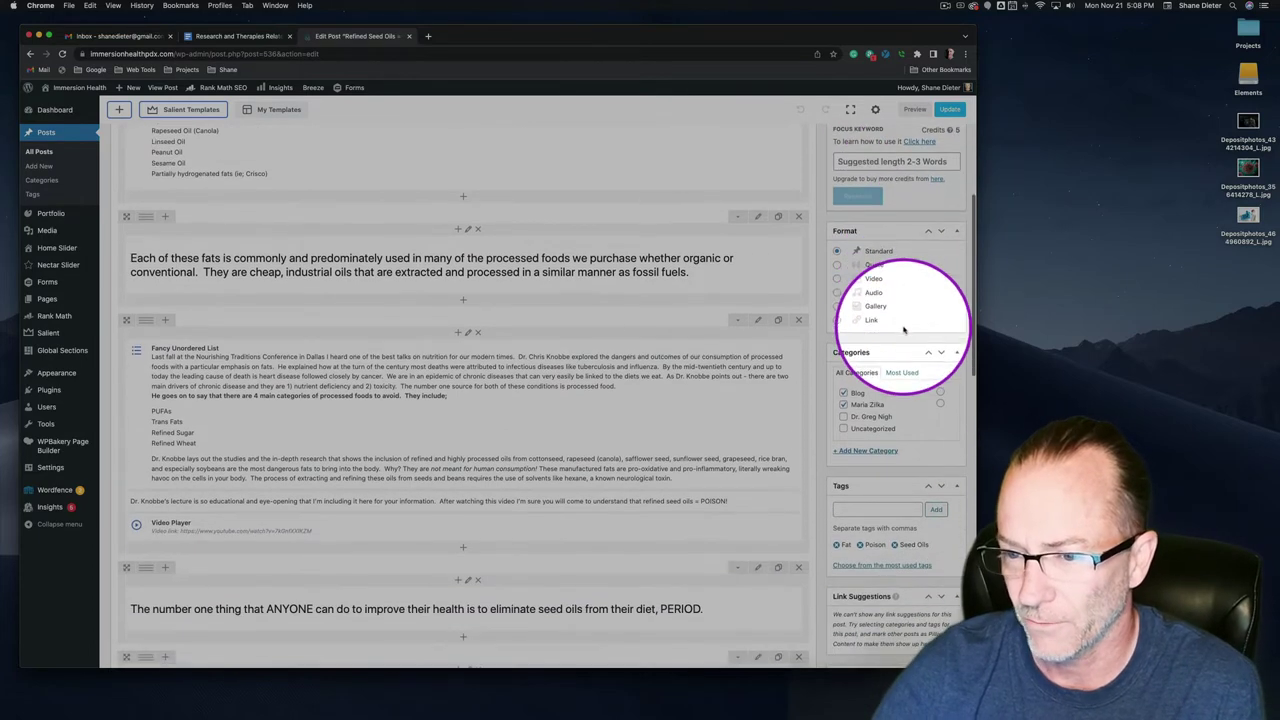
pyautogui.scroll(-2, 860, 260)
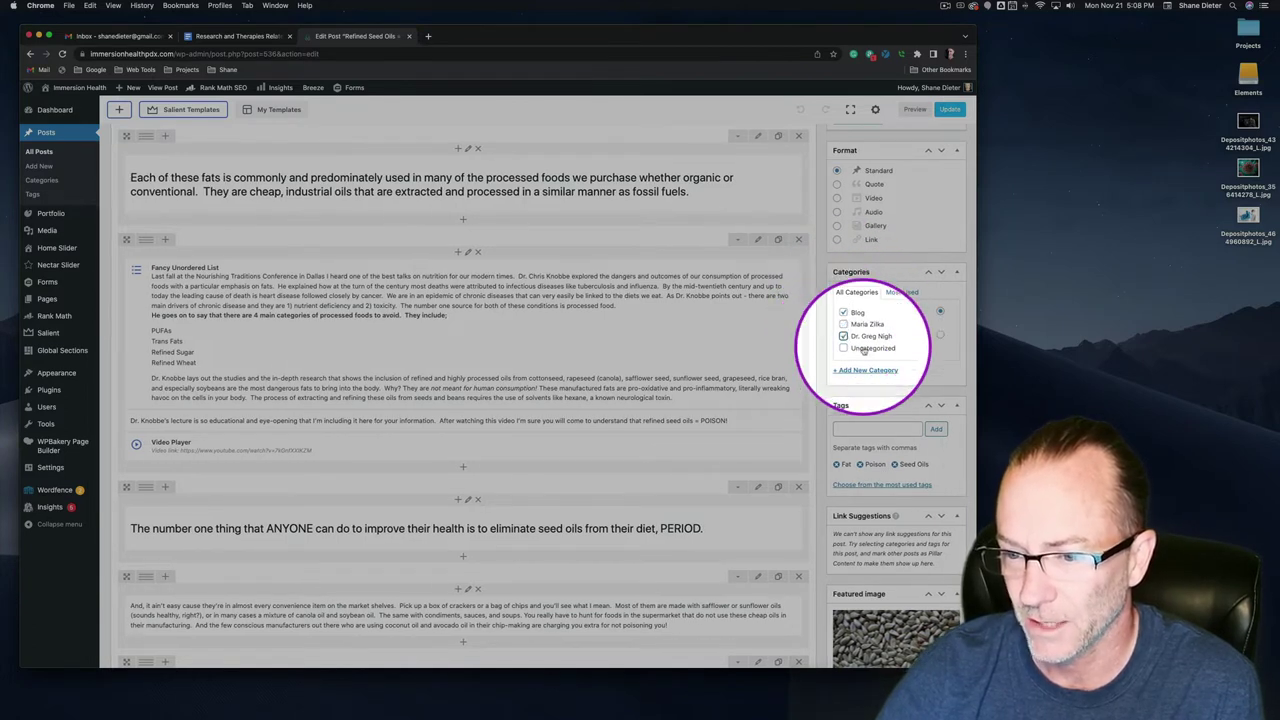
pyautogui.scroll(-1, 866, 340)
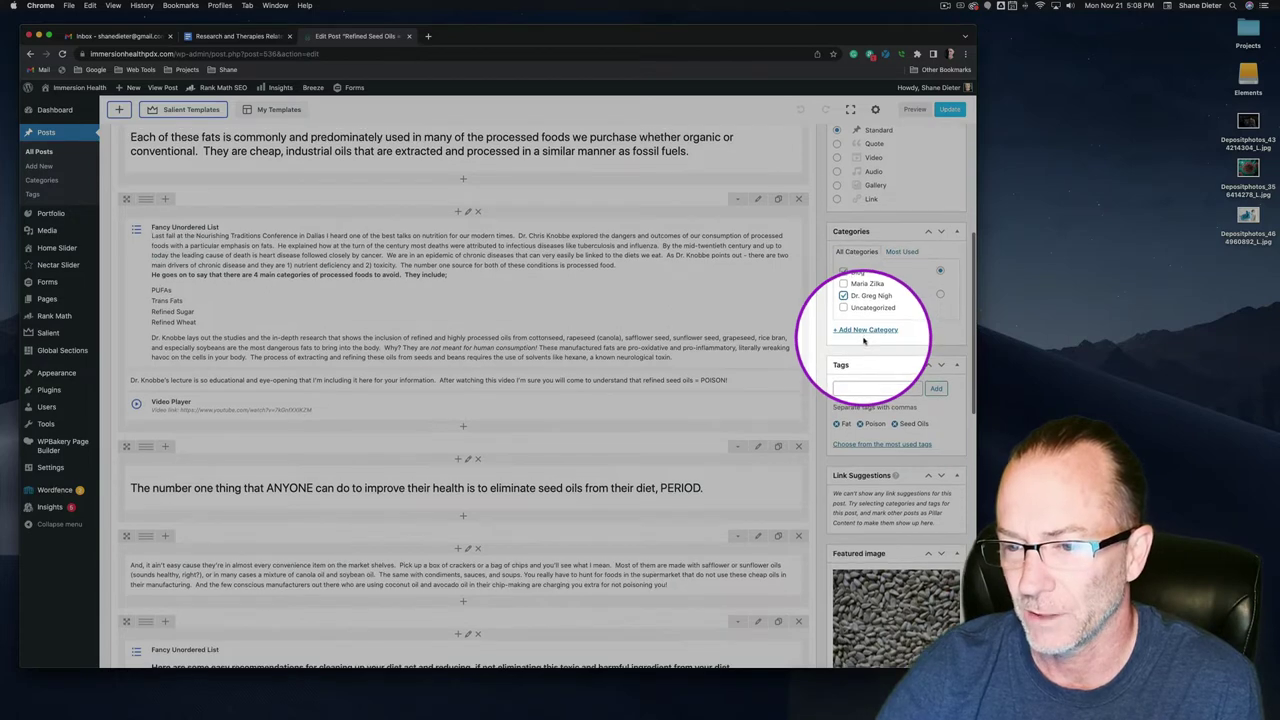
# Step: Copy the word "Therapies" from the Google Docs article heading and add it as a tag on the draft post
pyautogui.scroll(-1, 865, 340)
pyautogui.scroll(-2, 866, 335)
pyautogui.click(881, 316)
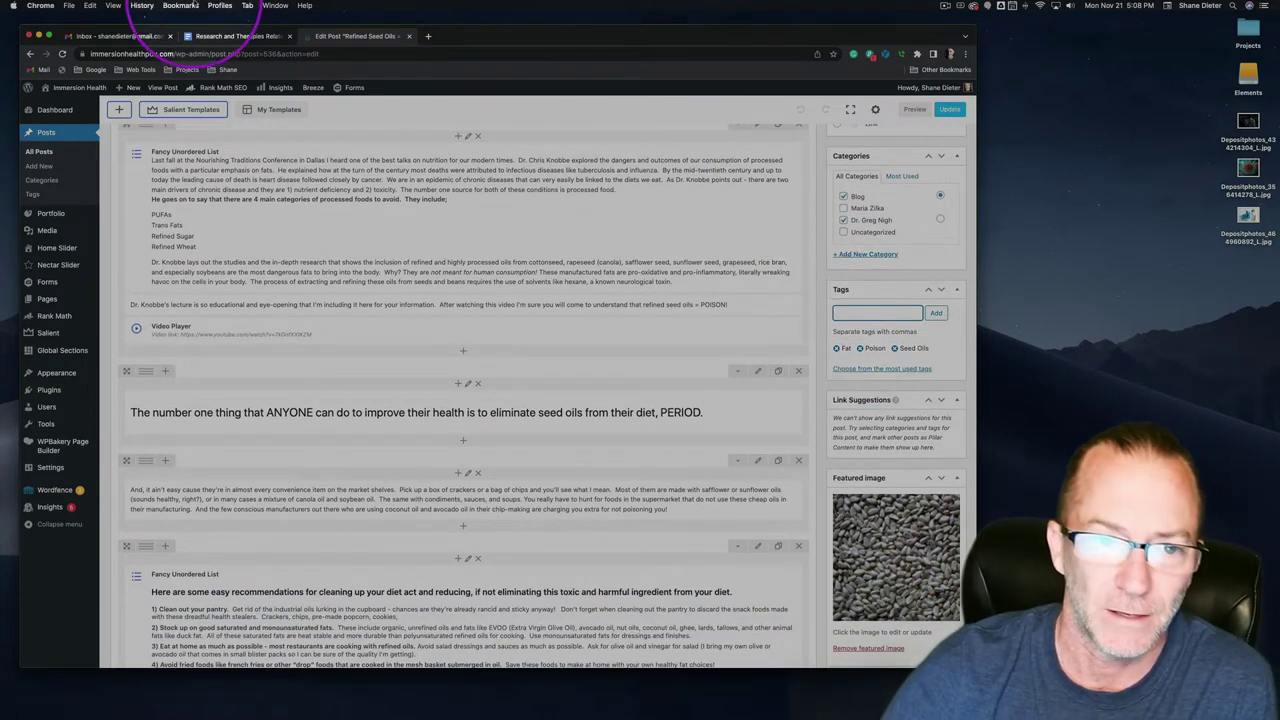
pyautogui.click(230, 36)
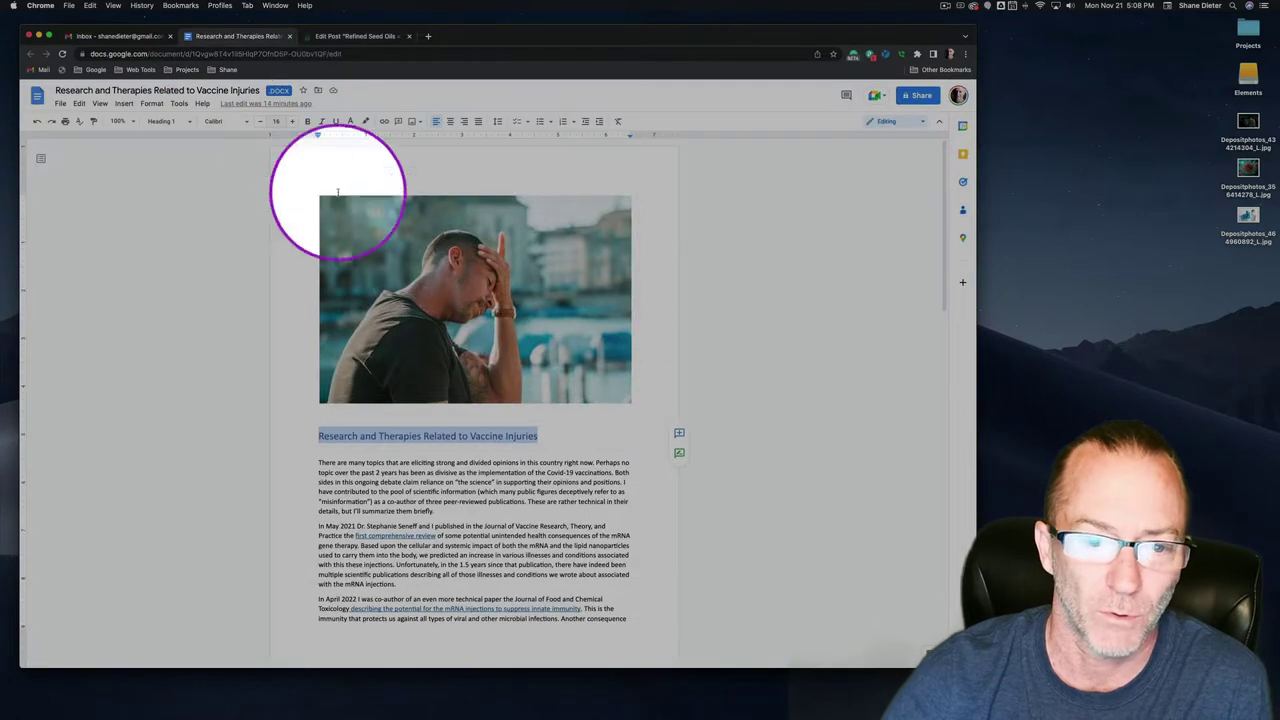
pyautogui.click(405, 436)
pyautogui.moveTo(378, 436); pyautogui.dragTo(422, 437)
pyautogui.hotkey('ctrl', 'c')
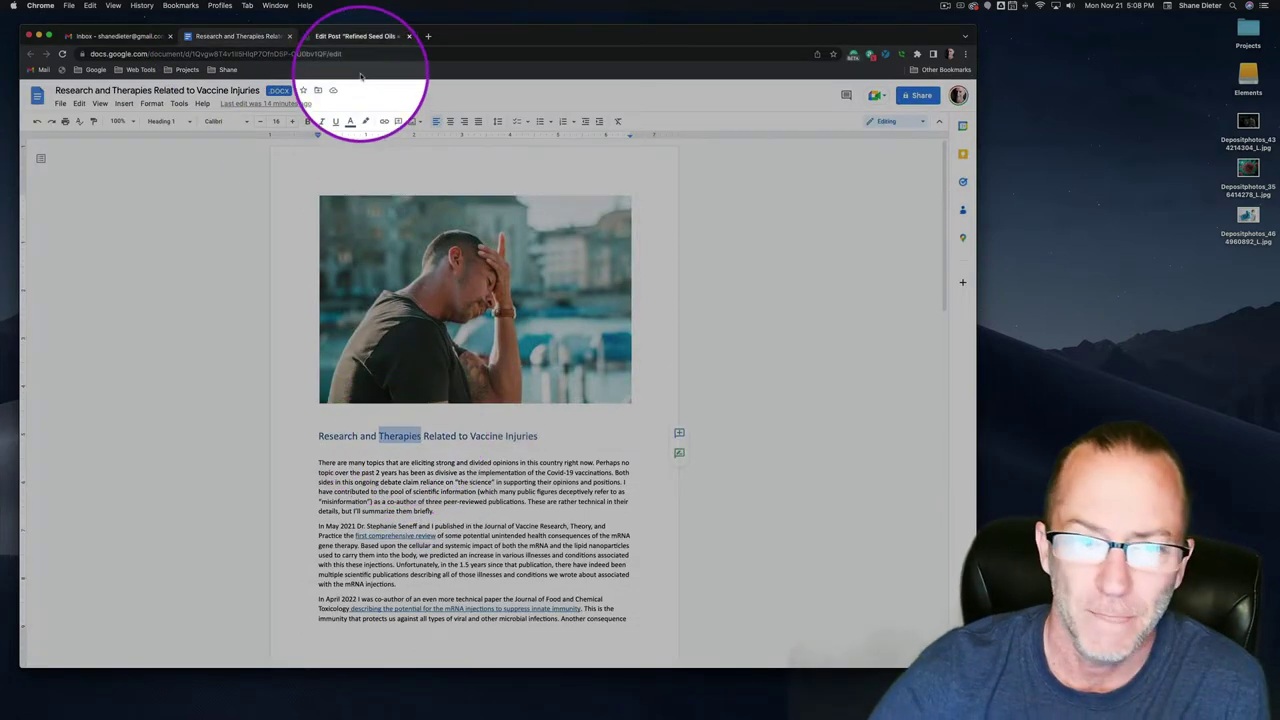
pyautogui.click(358, 37)
pyautogui.click(870, 313)
pyautogui.hotkey('ctrl', 'v')
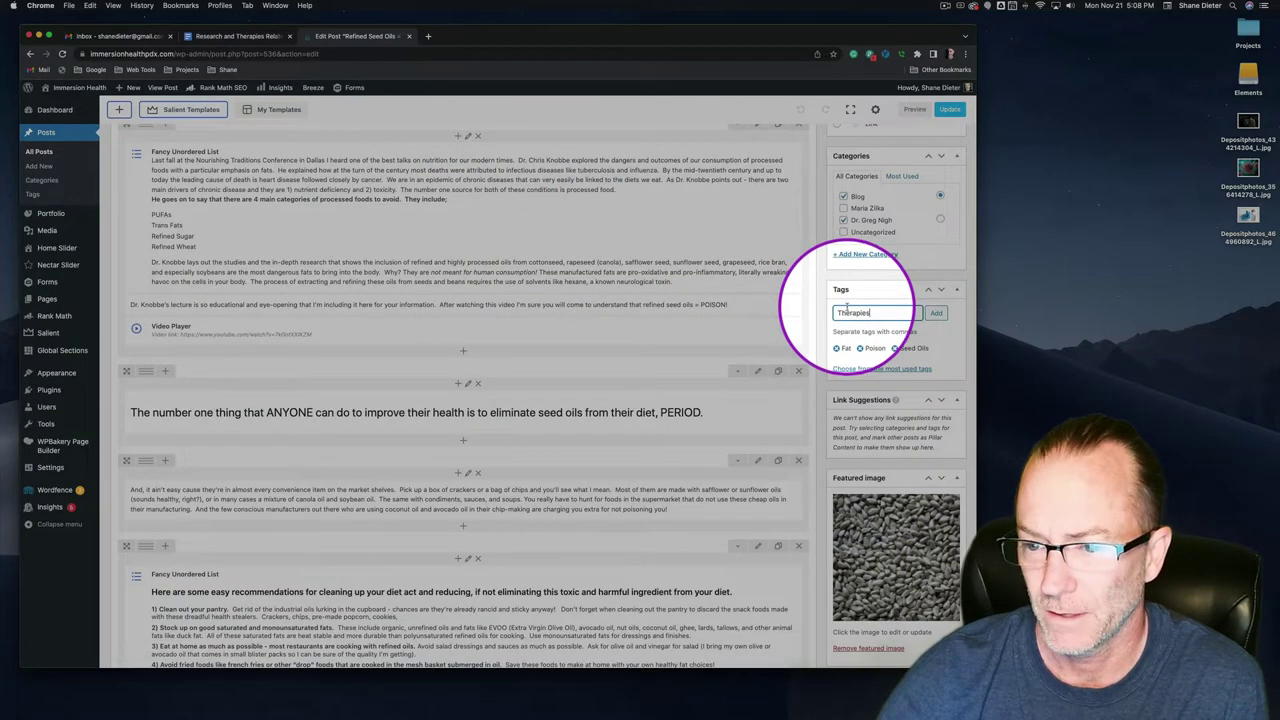
pyautogui.click(935, 315)
# Step: Copy "Vaccine Injuries" from the Google Docs article heading and add it as another tag on the draft post
pyautogui.click(237, 37)
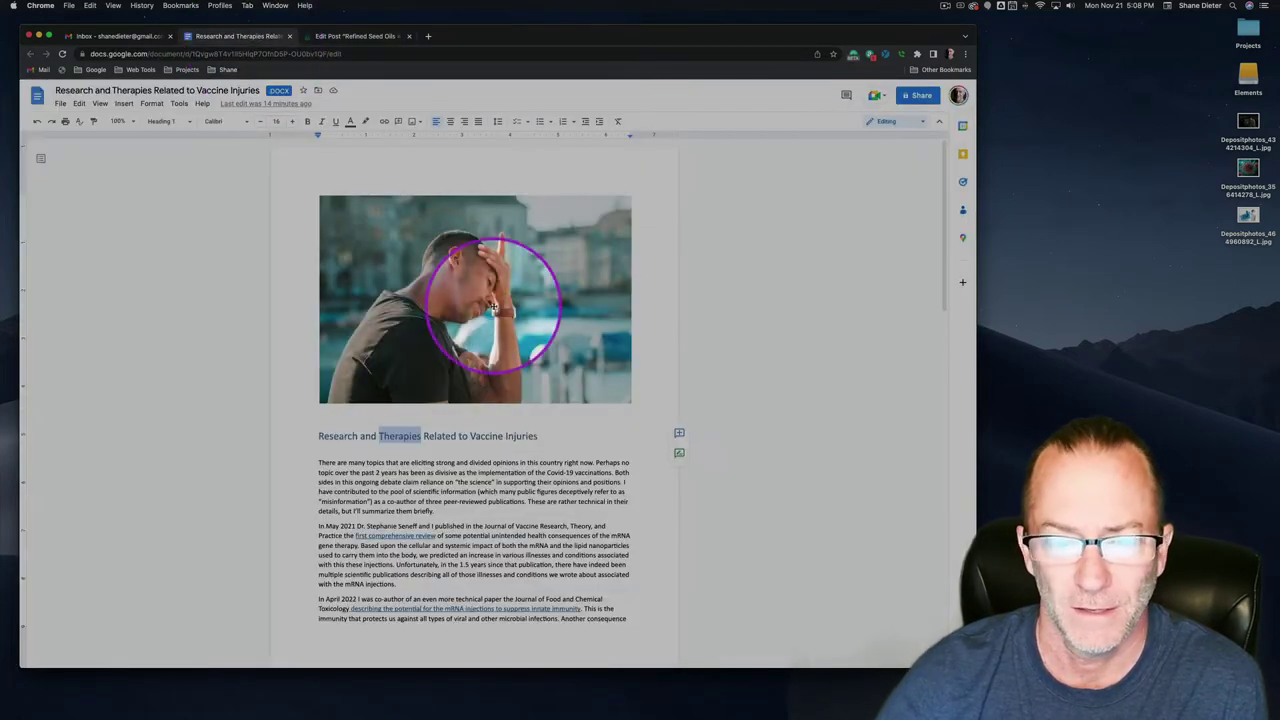
pyautogui.moveTo(471, 436); pyautogui.dragTo(538, 436)
pyautogui.hotkey('ctrl', 'c')
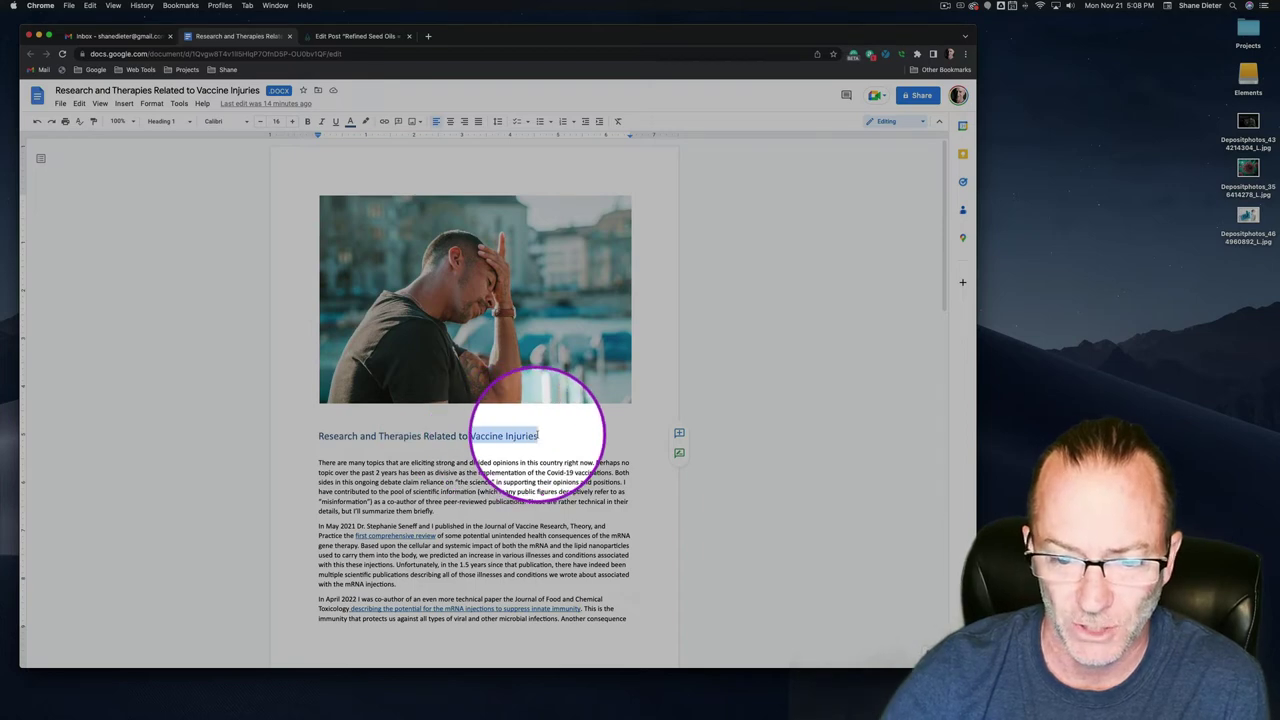
pyautogui.click(358, 37)
pyautogui.hotkey('ctrl', 'v')
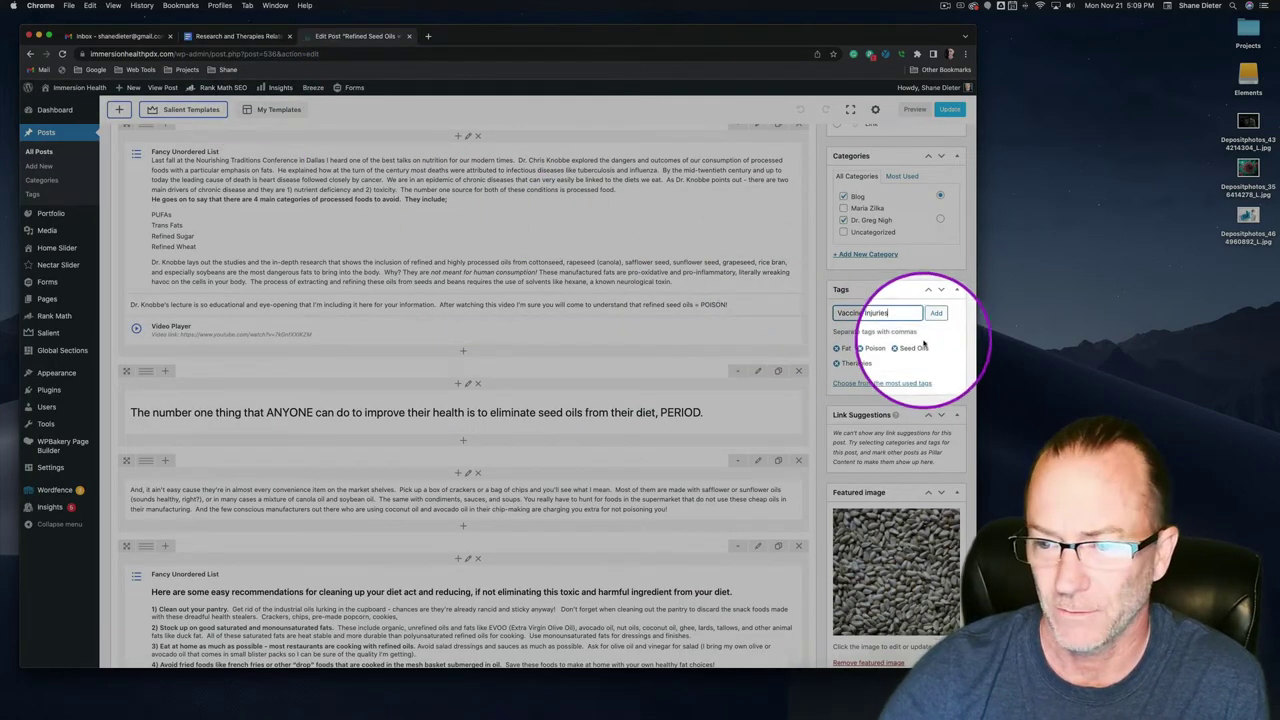
pyautogui.click(932, 315)
# Step: Add the tag "Research" from the article heading, and remove the old tags Fat, Poison and Seed Oils
pyautogui.click(260, 36)
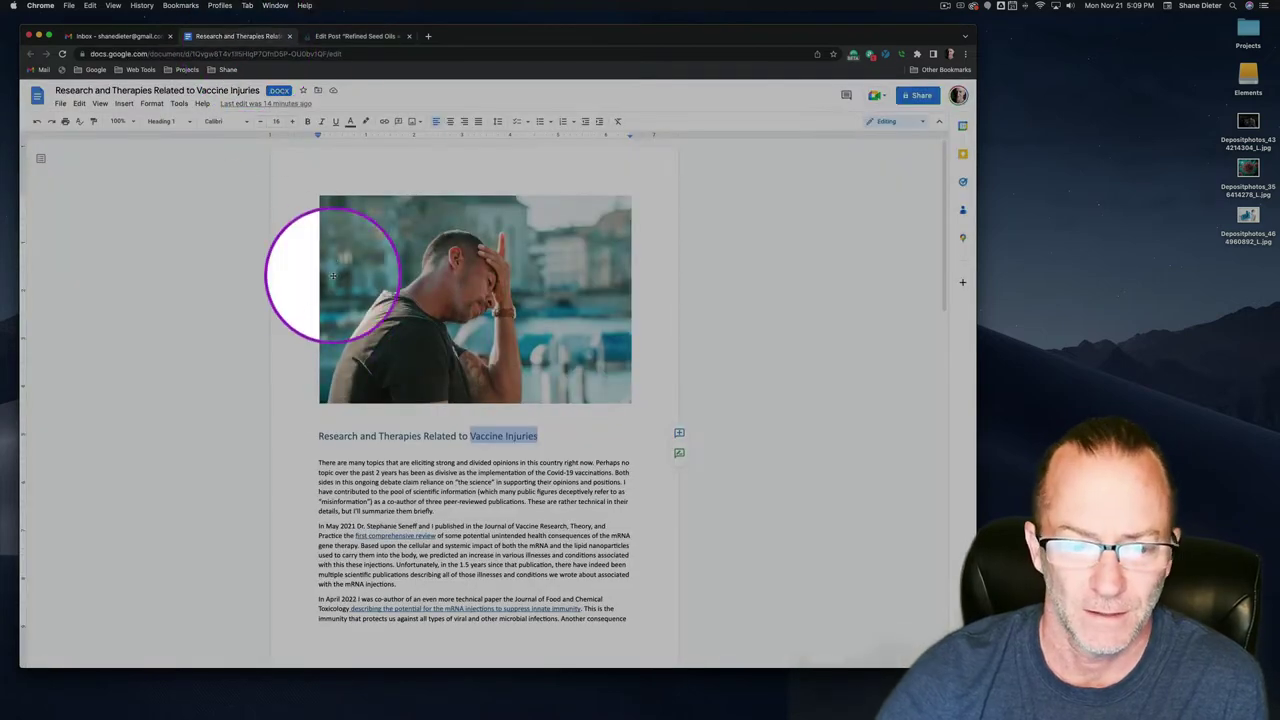
pyautogui.moveTo(318, 437); pyautogui.dragTo(356, 437)
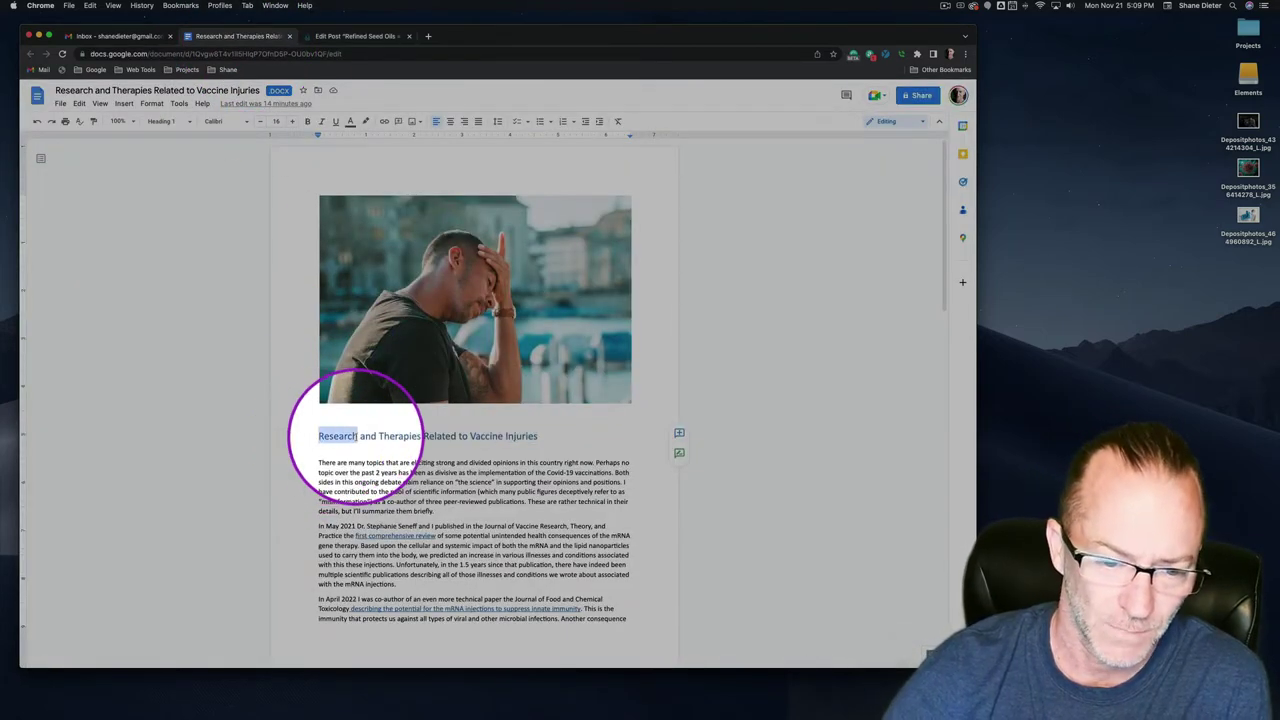
pyautogui.click(390, 36)
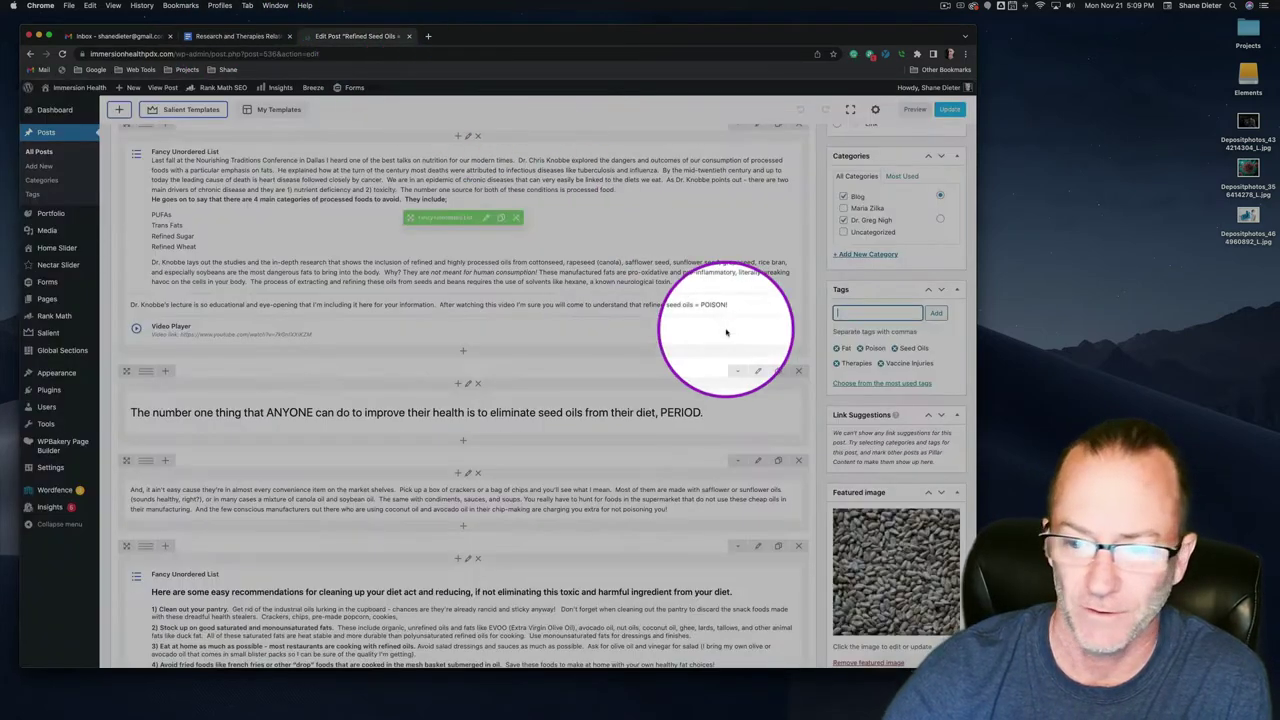
pyautogui.click(936, 313)
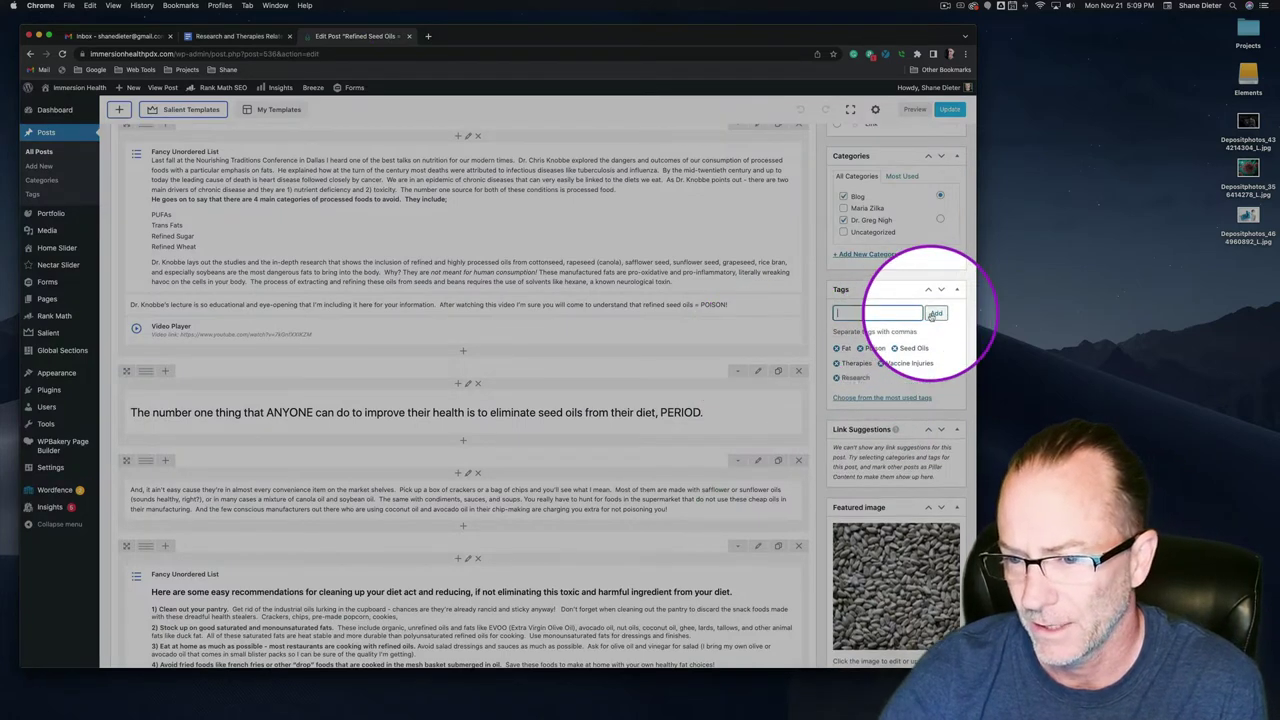
pyautogui.click(836, 349)
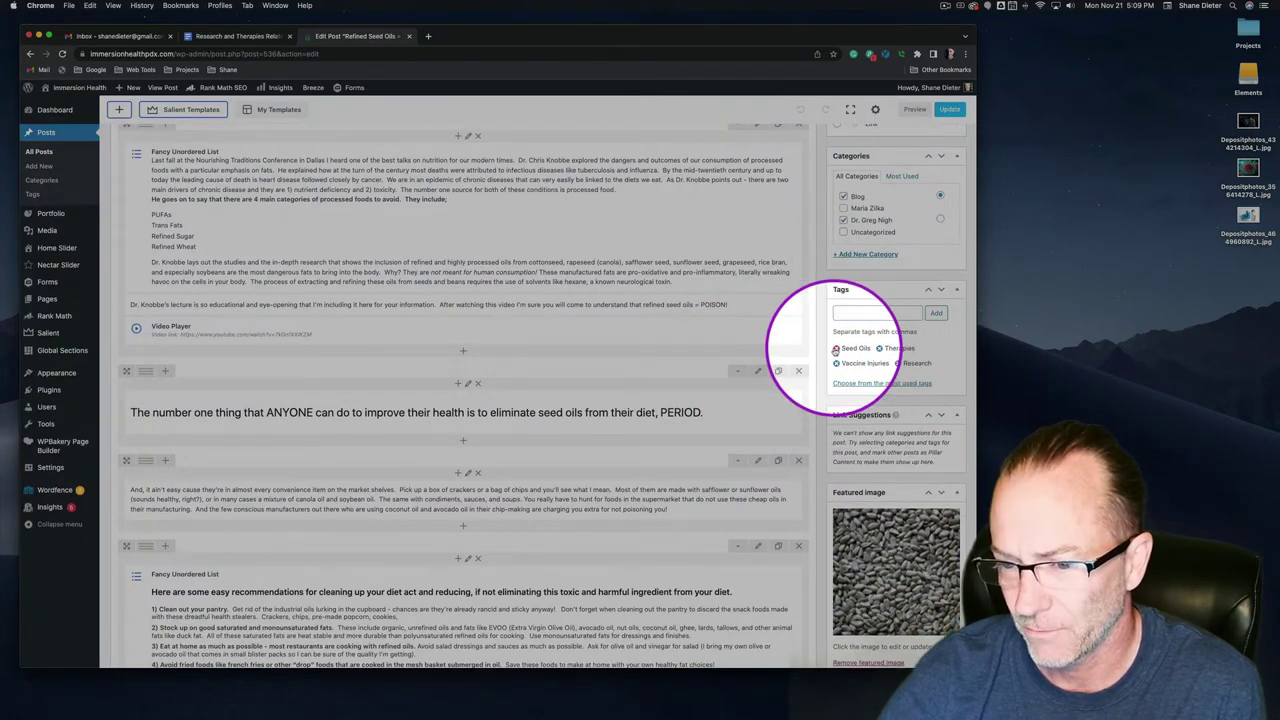
pyautogui.click(836, 348)
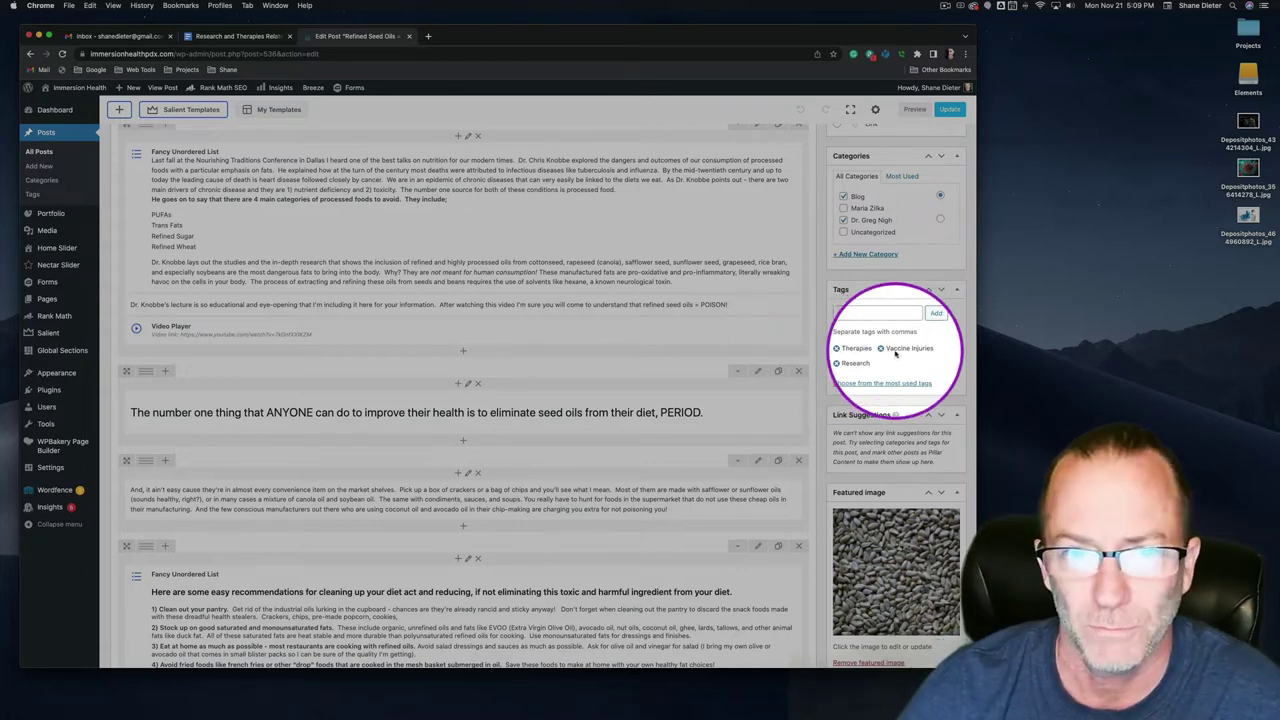
# Step: Switch to Photoshop and open the desktop photo Depositphotos_434214304_L.jpg for the post's new featured image
pyautogui.scroll(-5, 905, 390)
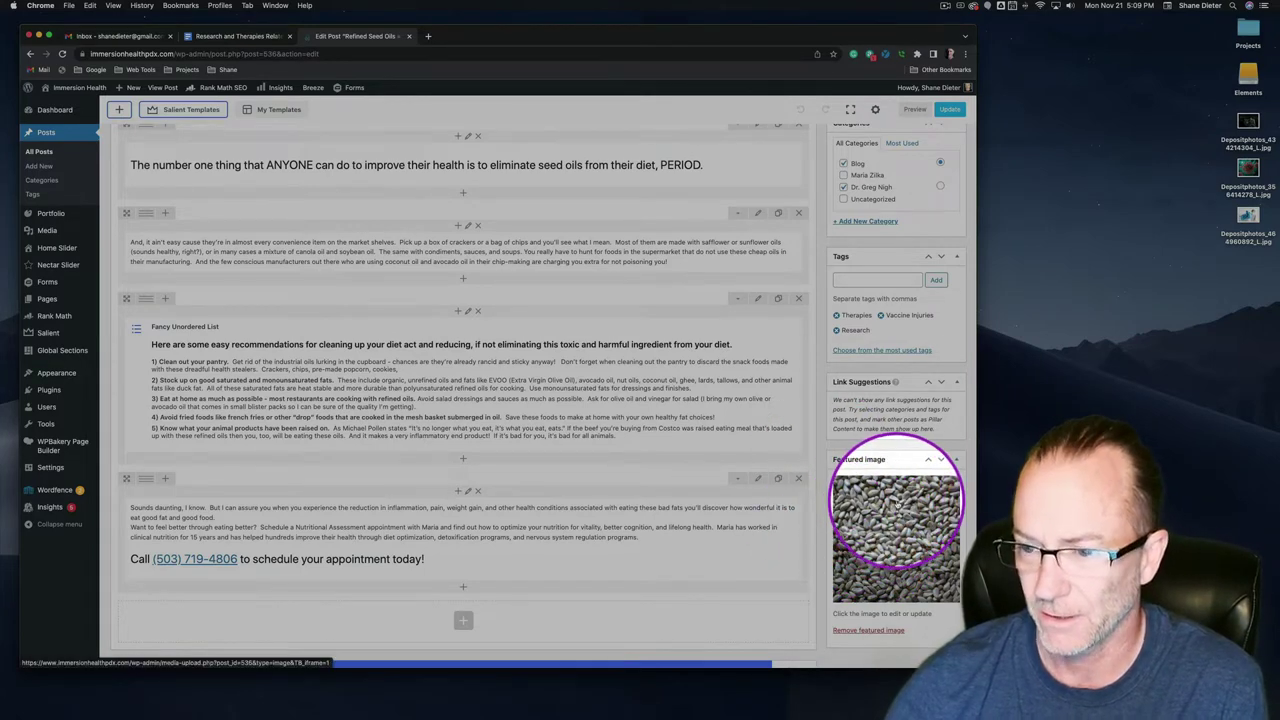
pyautogui.press('super+Tab')
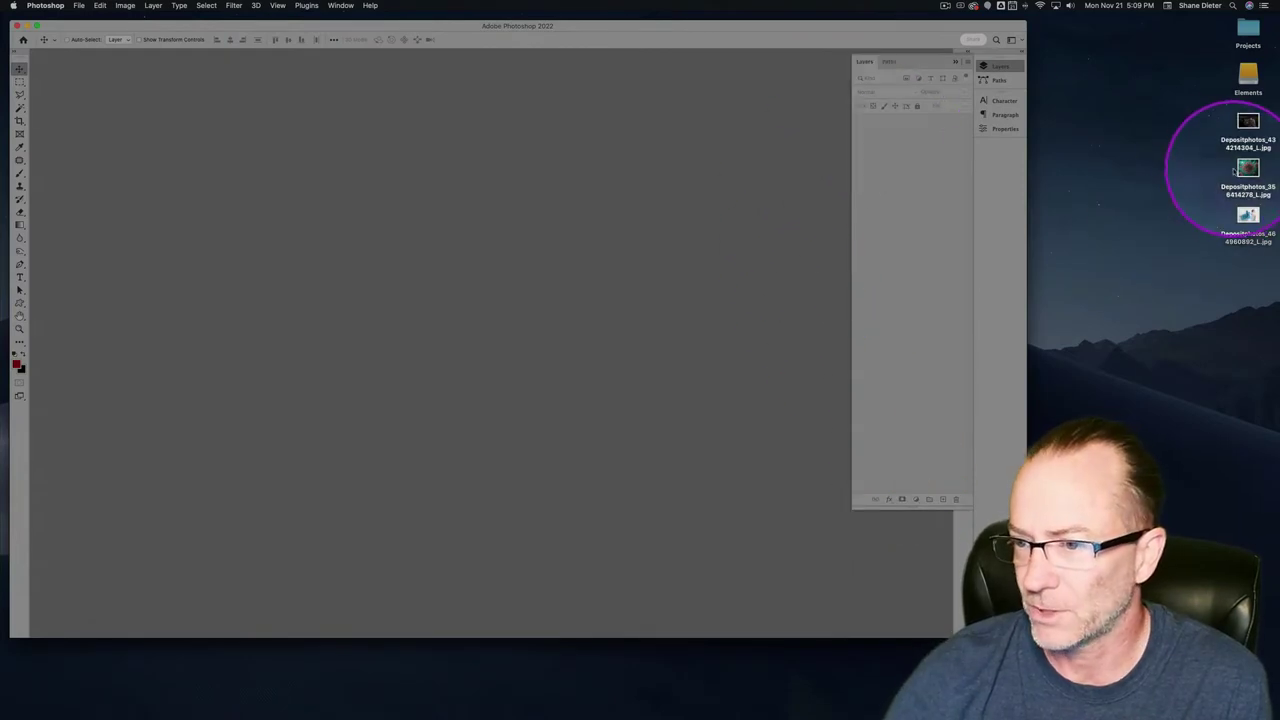
pyautogui.click(1230, 117)
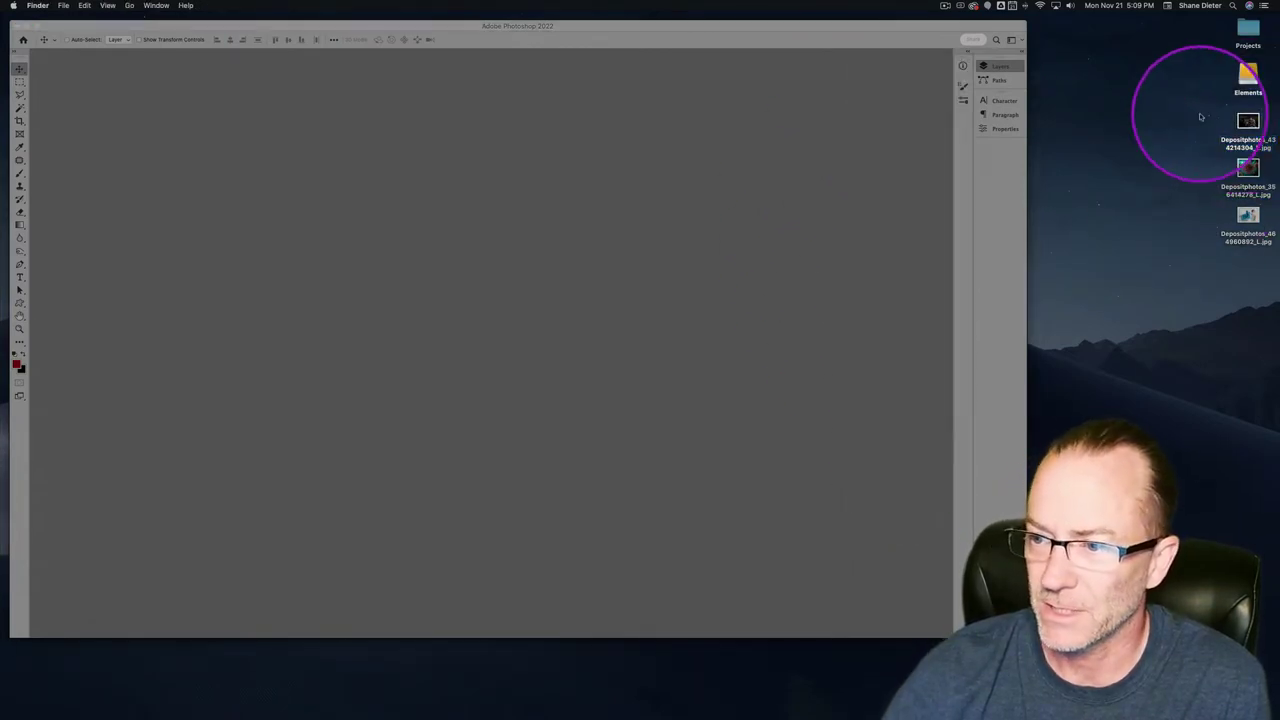
pyautogui.click(1226, 145)
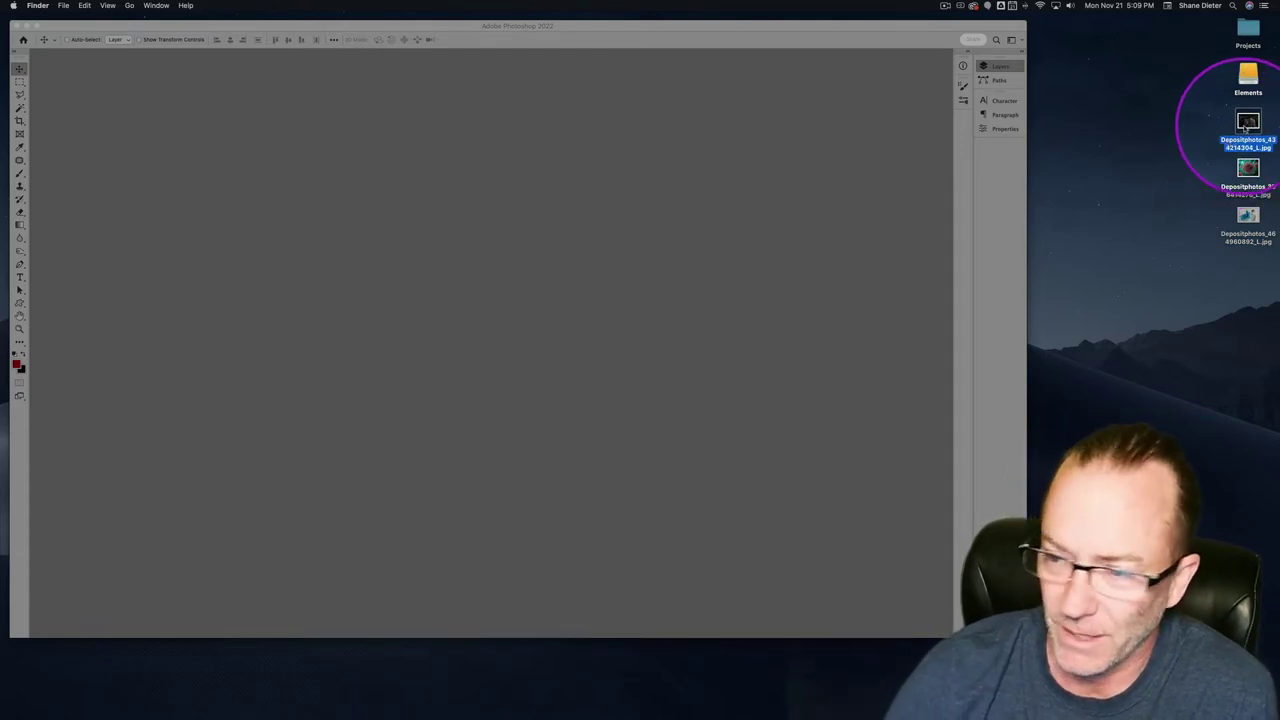
pyautogui.moveTo(1232, 118); pyautogui.dragTo(663, 171)
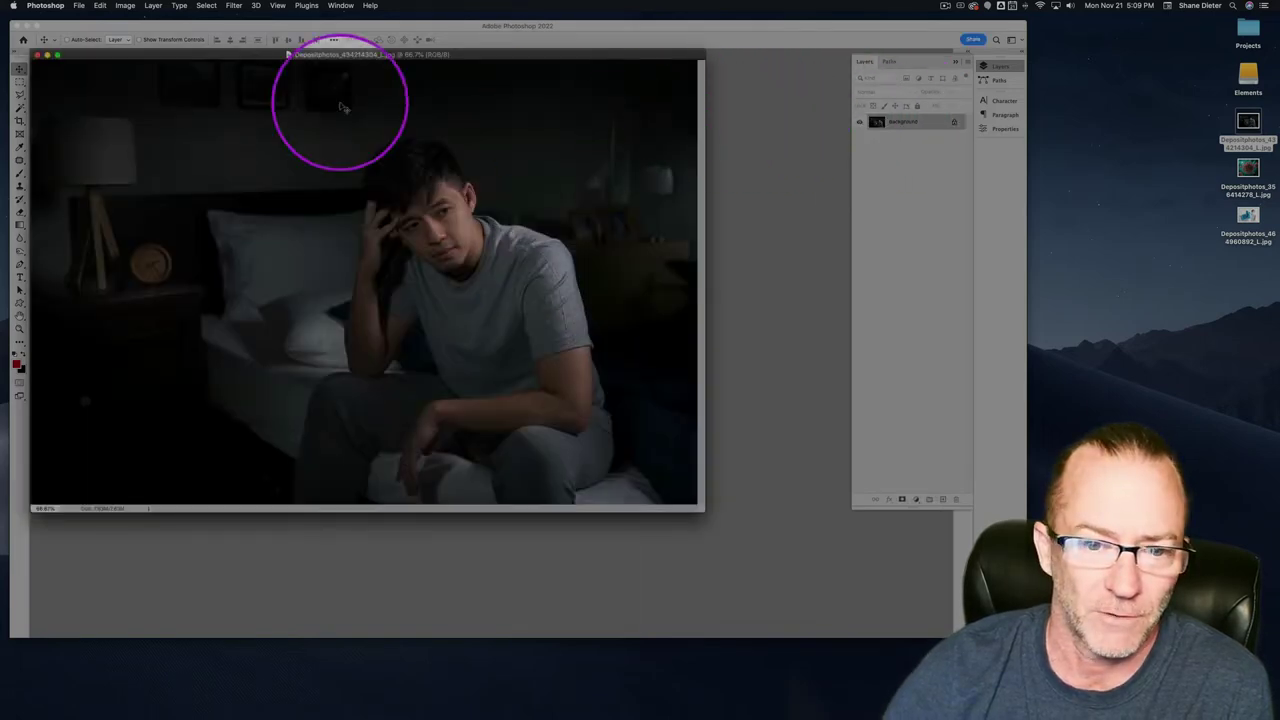
# Step: Crop the photo of the seated man to 1920 × 1080 px at 72 px/in, trimming it slightly closer around him
pyautogui.click(19, 120)
pyautogui.click(124, 39)
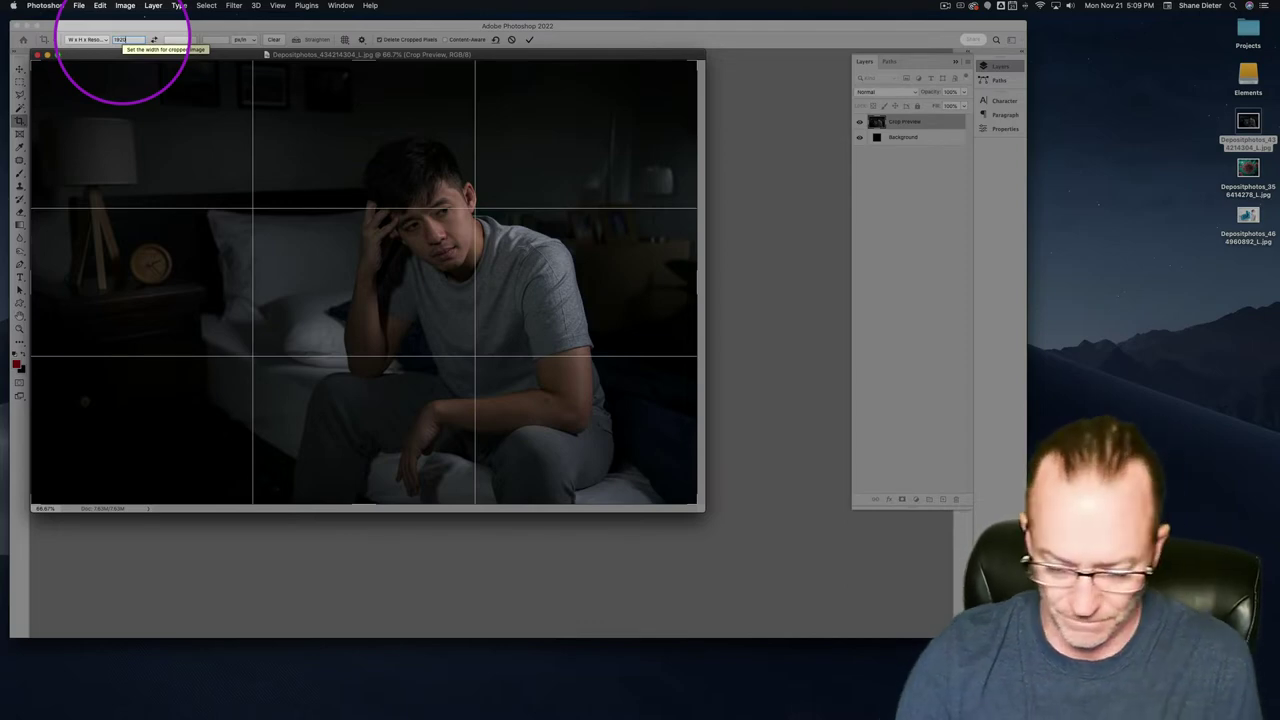
pyautogui.write('1080')
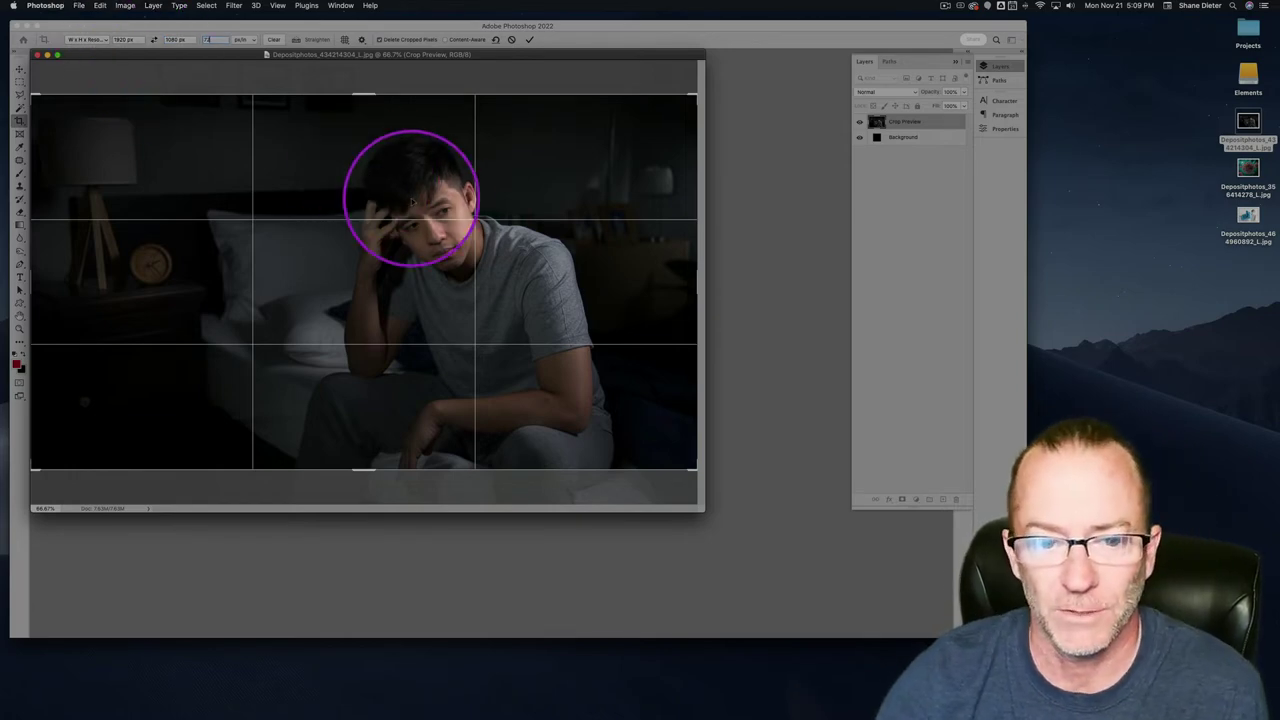
pyautogui.moveTo(49, 88); pyautogui.dragTo(63, 111)
pyautogui.doubleClick(257, 214)
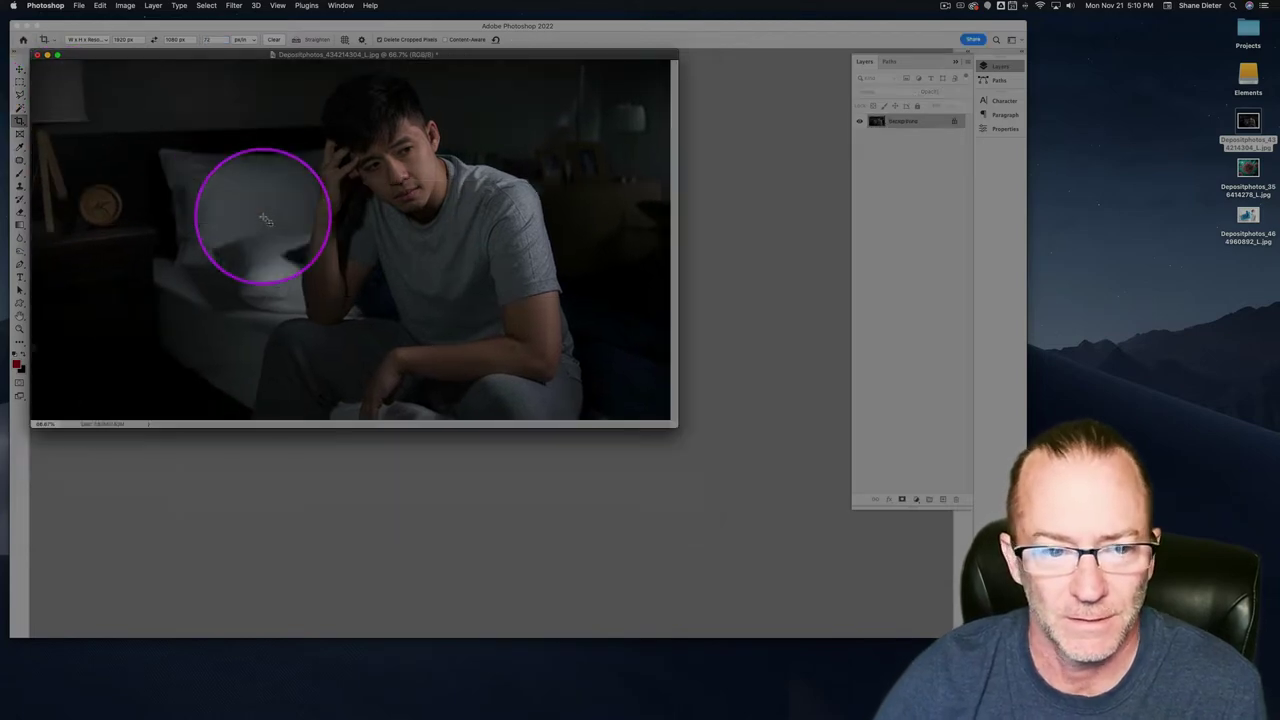
# Step: Open Save for Web for the cropped photo and apply the JPEG Medium preset
pyautogui.click(19, 67)
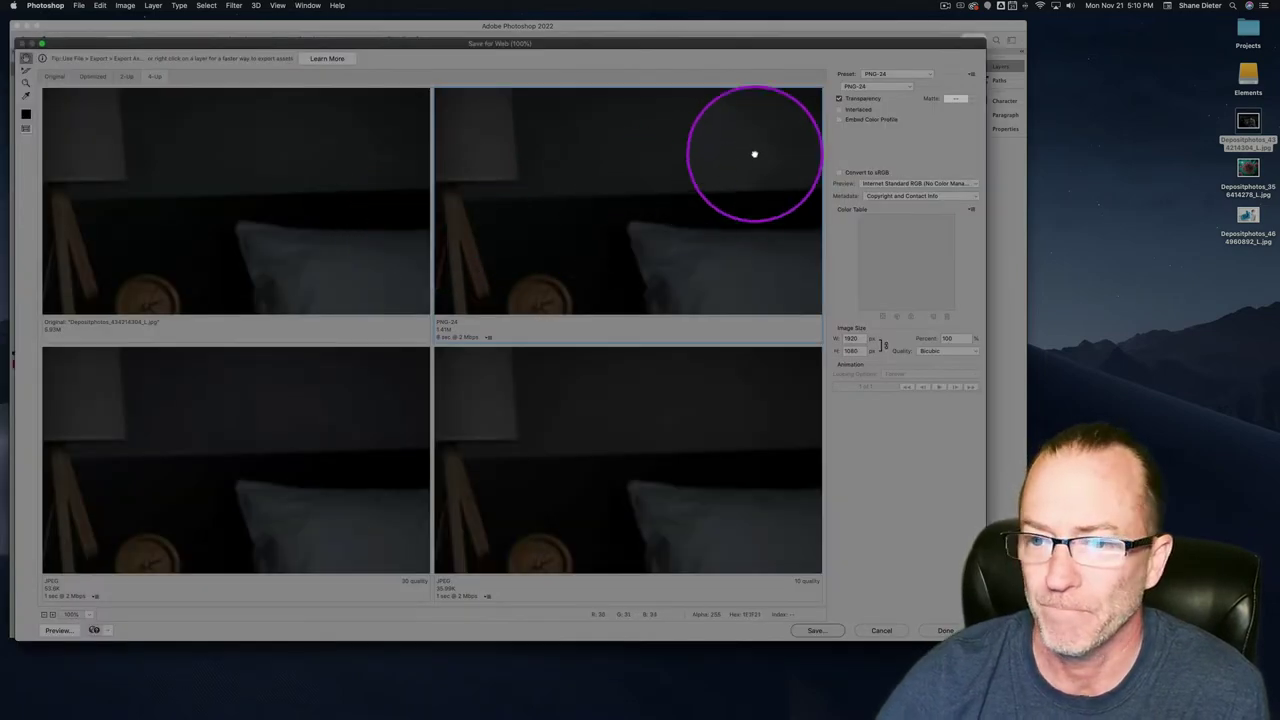
pyautogui.click(878, 79)
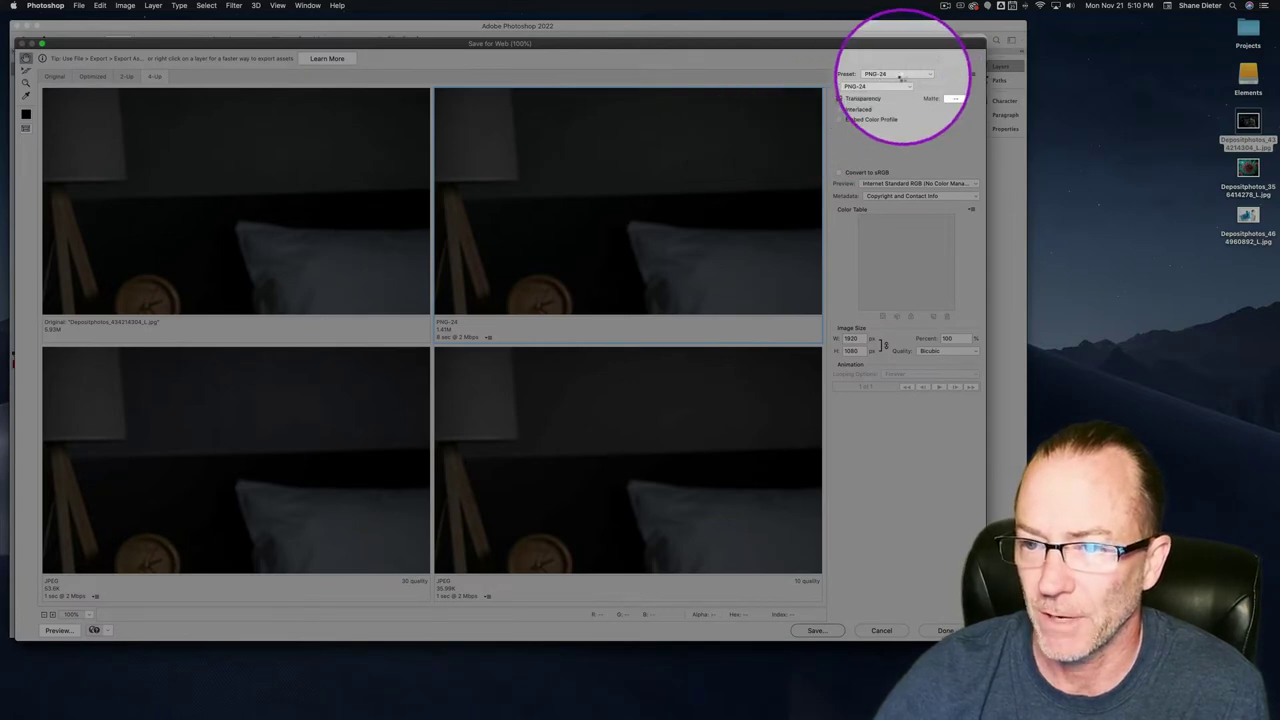
pyautogui.click(899, 77)
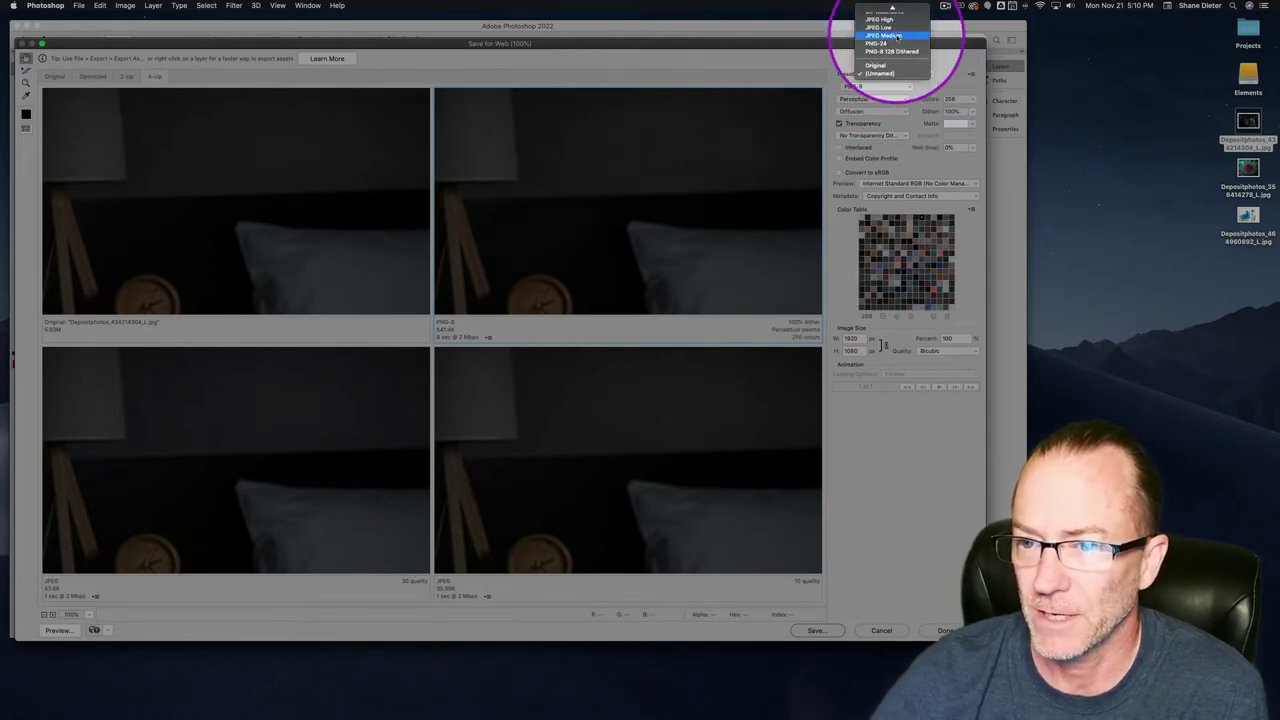
pyautogui.click(897, 36)
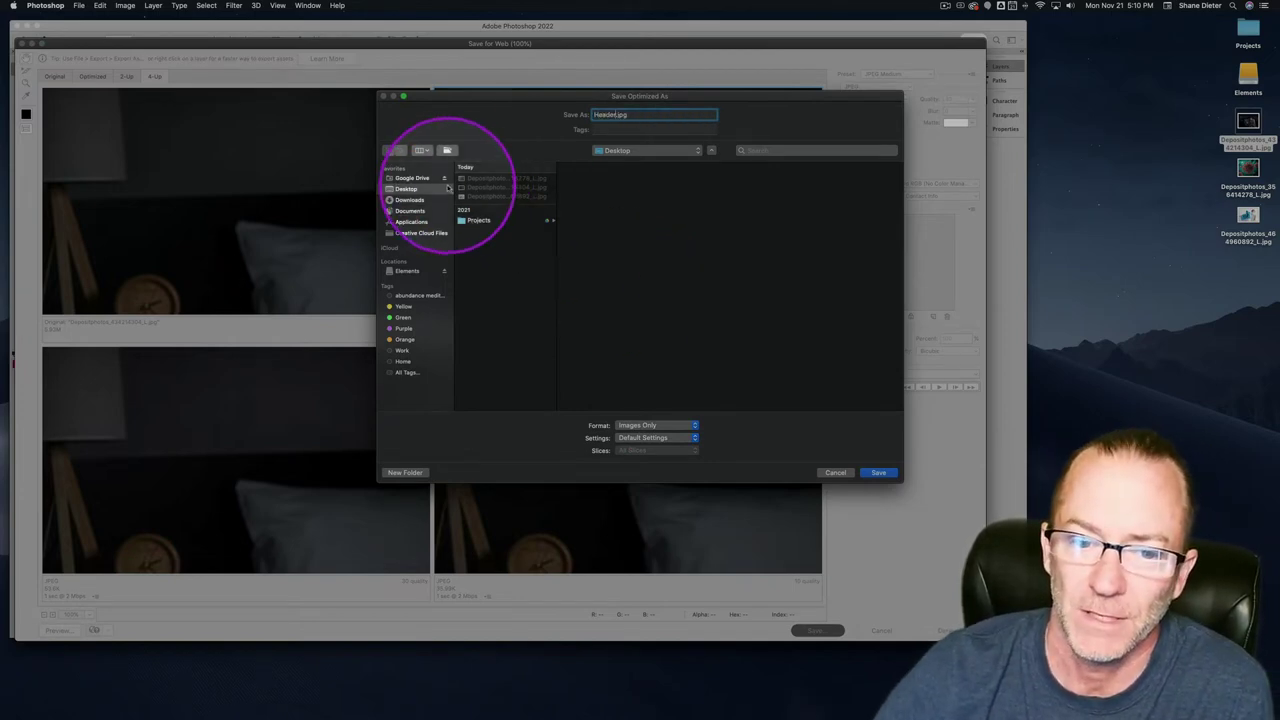
# Step: Save the optimized photo to the desktop as Header.jpg, and upload it as the post's featured image in place of the seeds picture
pyautogui.click(880, 473)
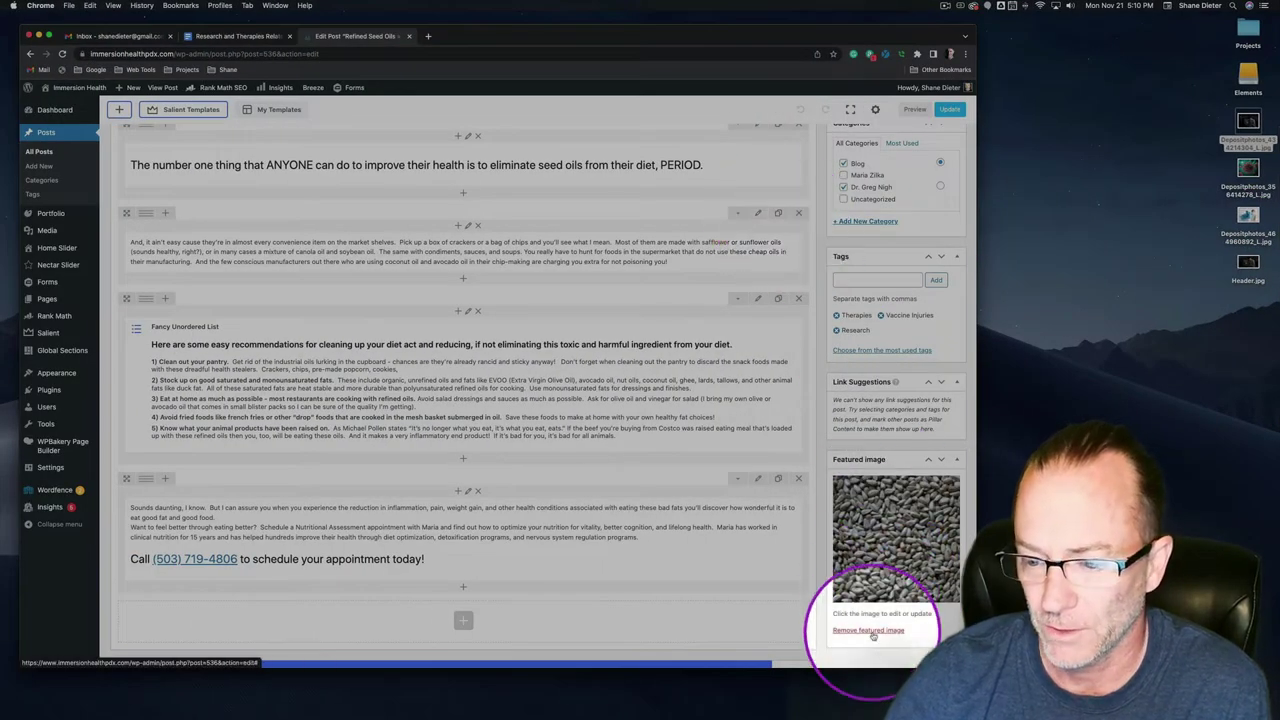
pyautogui.click(877, 631)
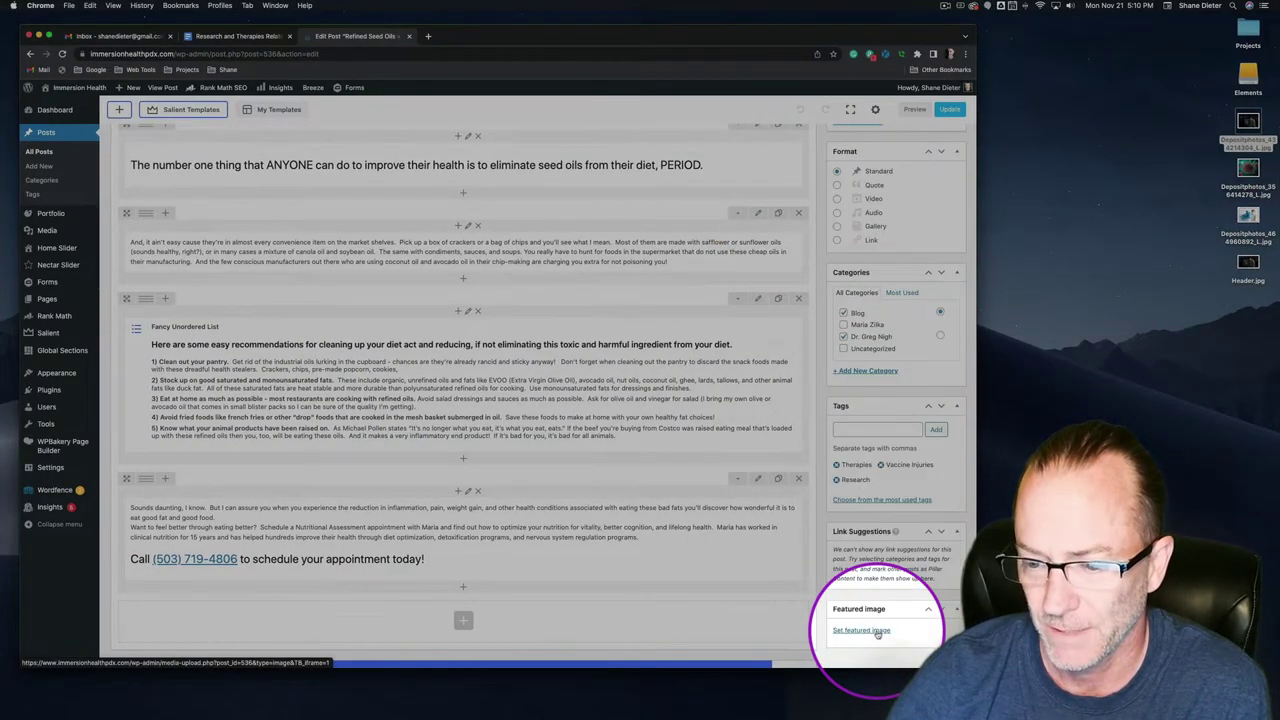
pyautogui.click(877, 631)
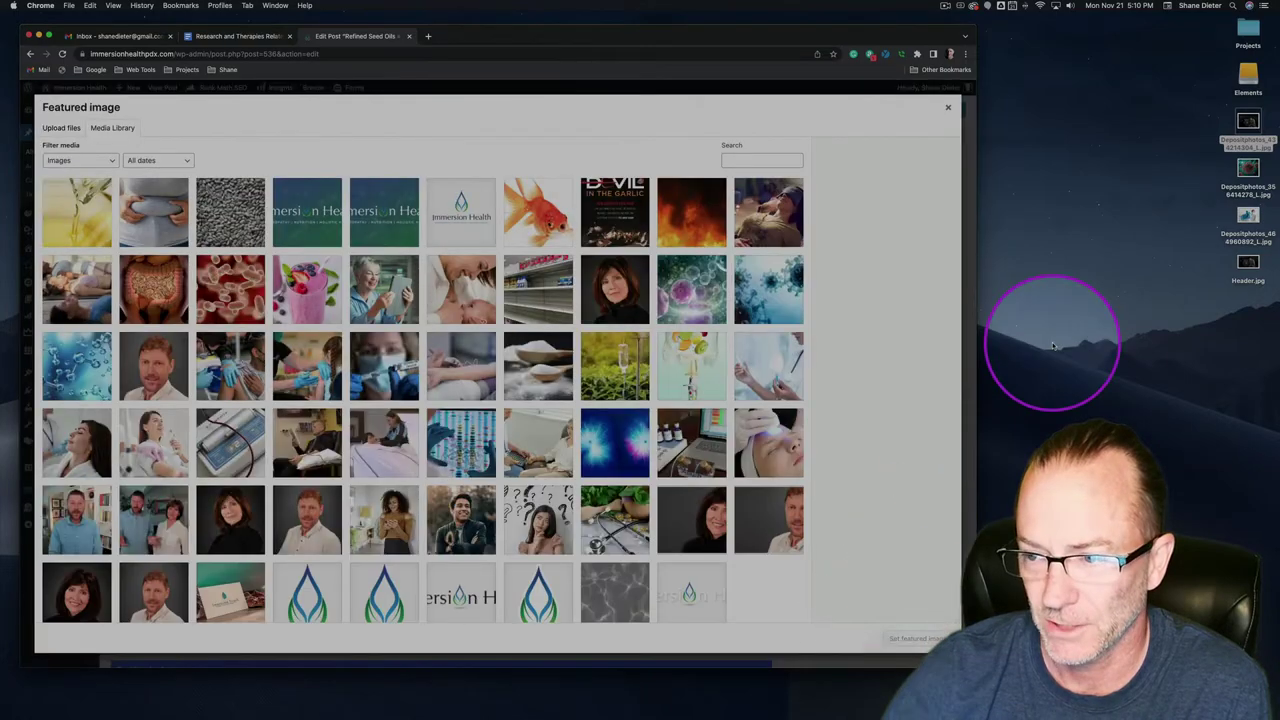
pyautogui.click(1248, 262)
pyautogui.moveTo(1248, 262); pyautogui.dragTo(571, 286)
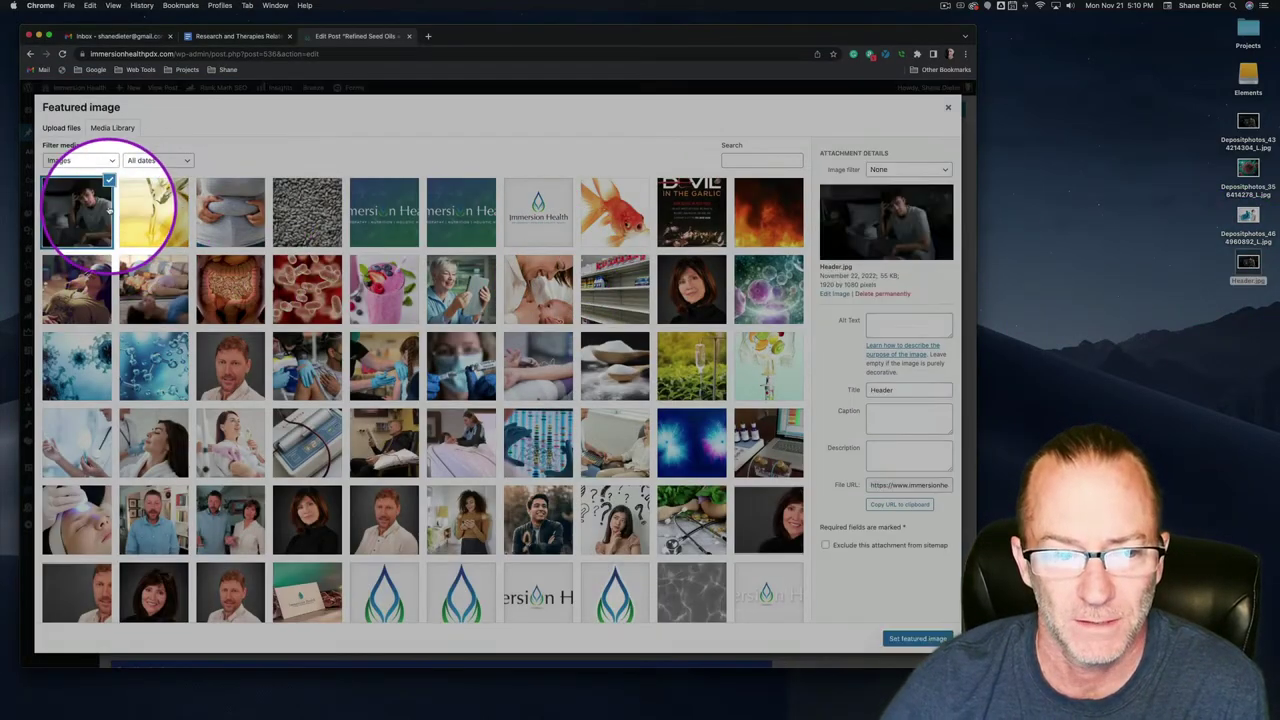
pyautogui.click(917, 638)
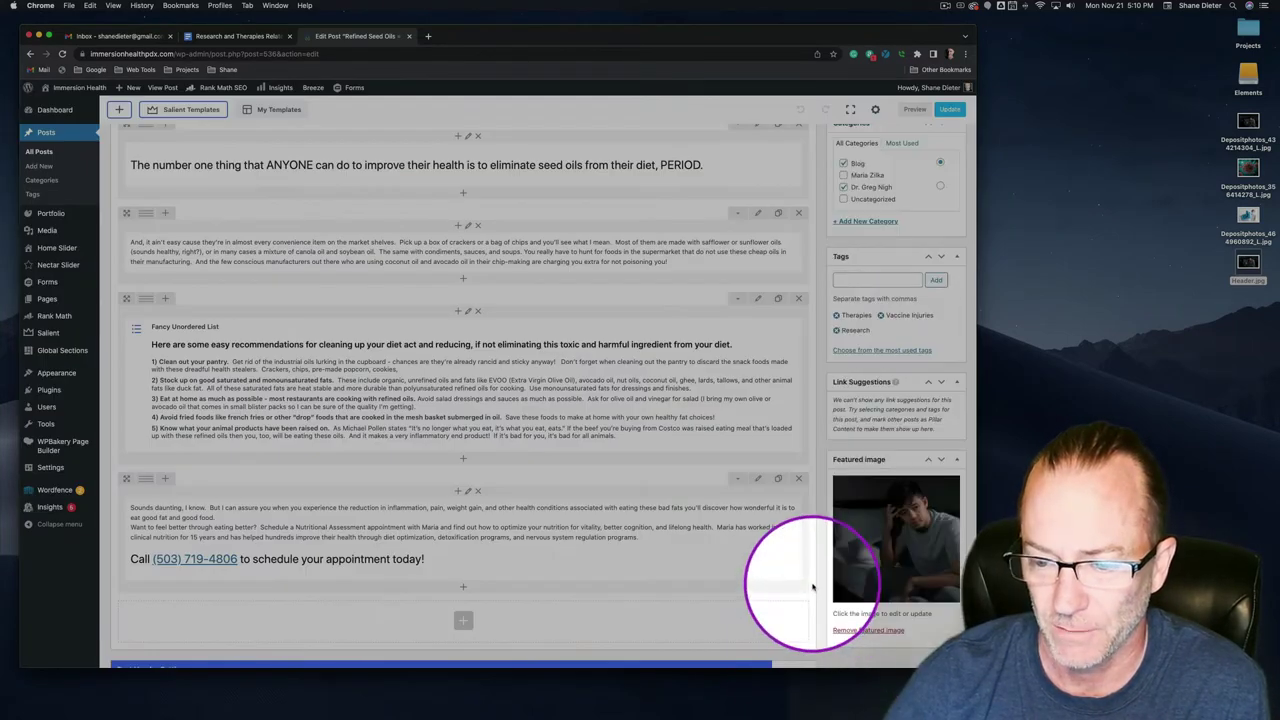
# Step: Review the post's new title, permalink, categories, tags and featured image, along with the old content that still needs replacing
pyautogui.scroll(10, 820, 581)
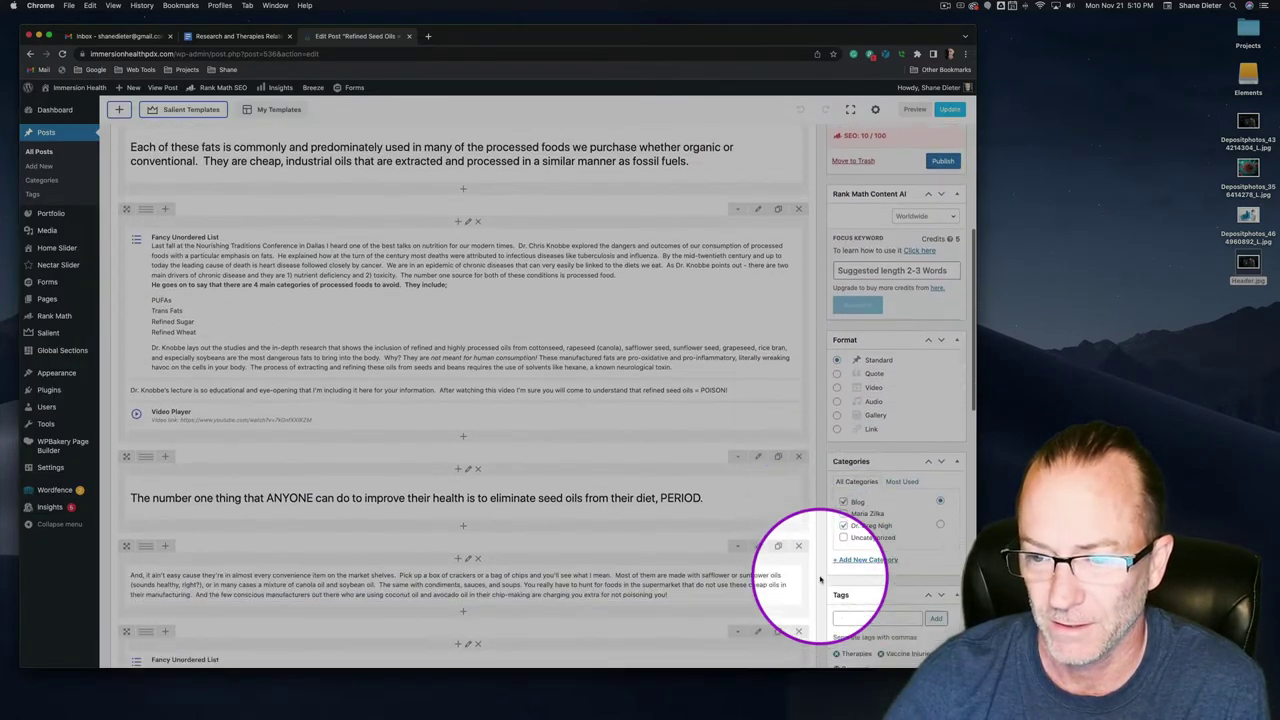
pyautogui.scroll(2, 820, 581)
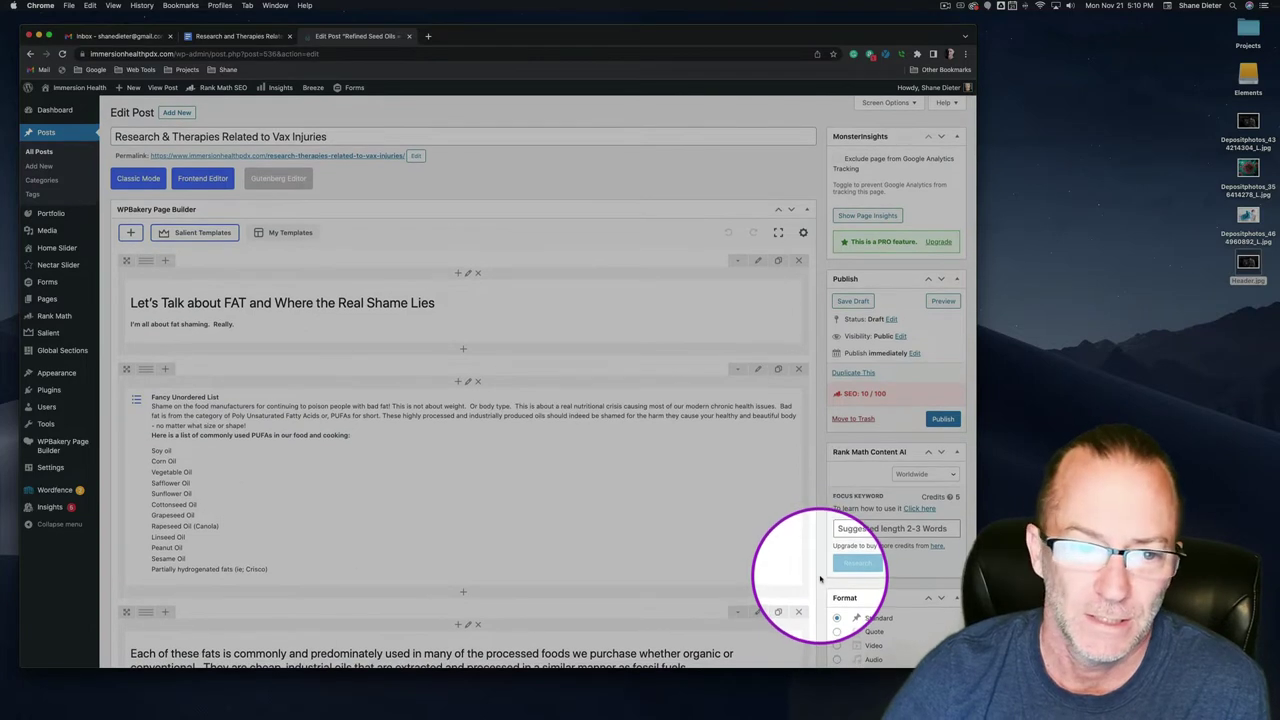
pyautogui.moveTo(132, 137); pyautogui.dragTo(328, 137)
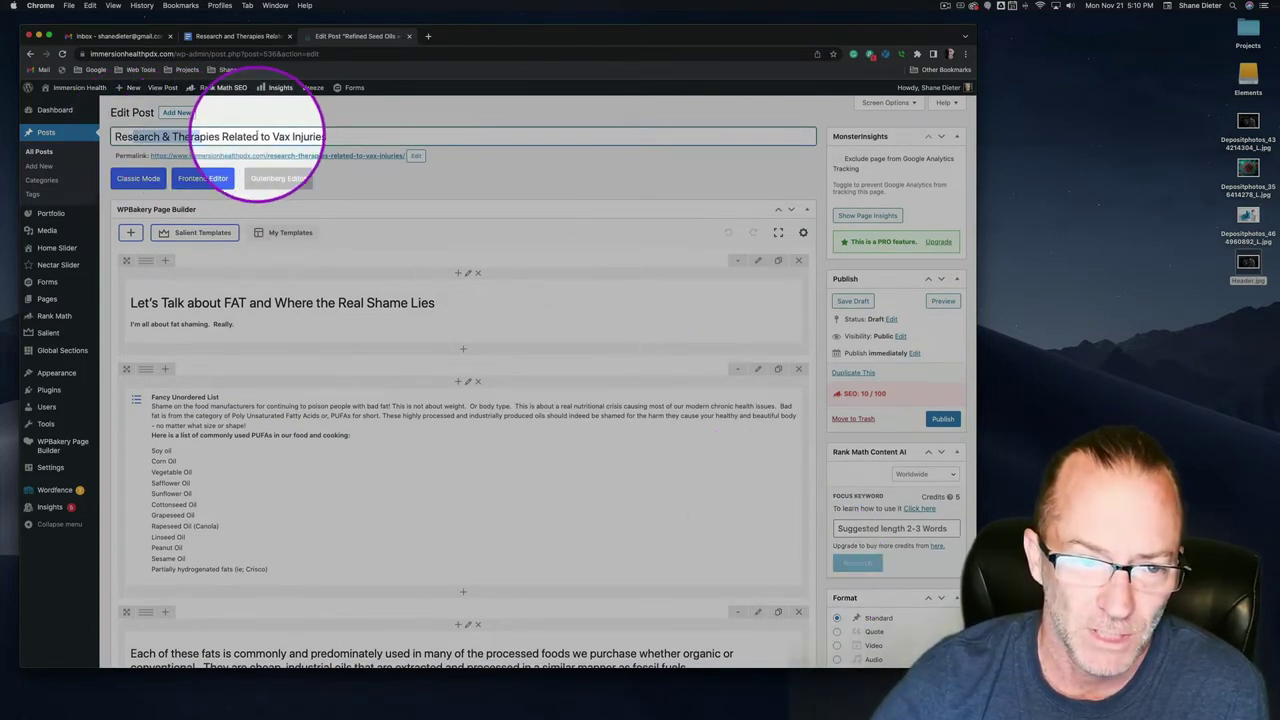
pyautogui.doubleClick(128, 156)
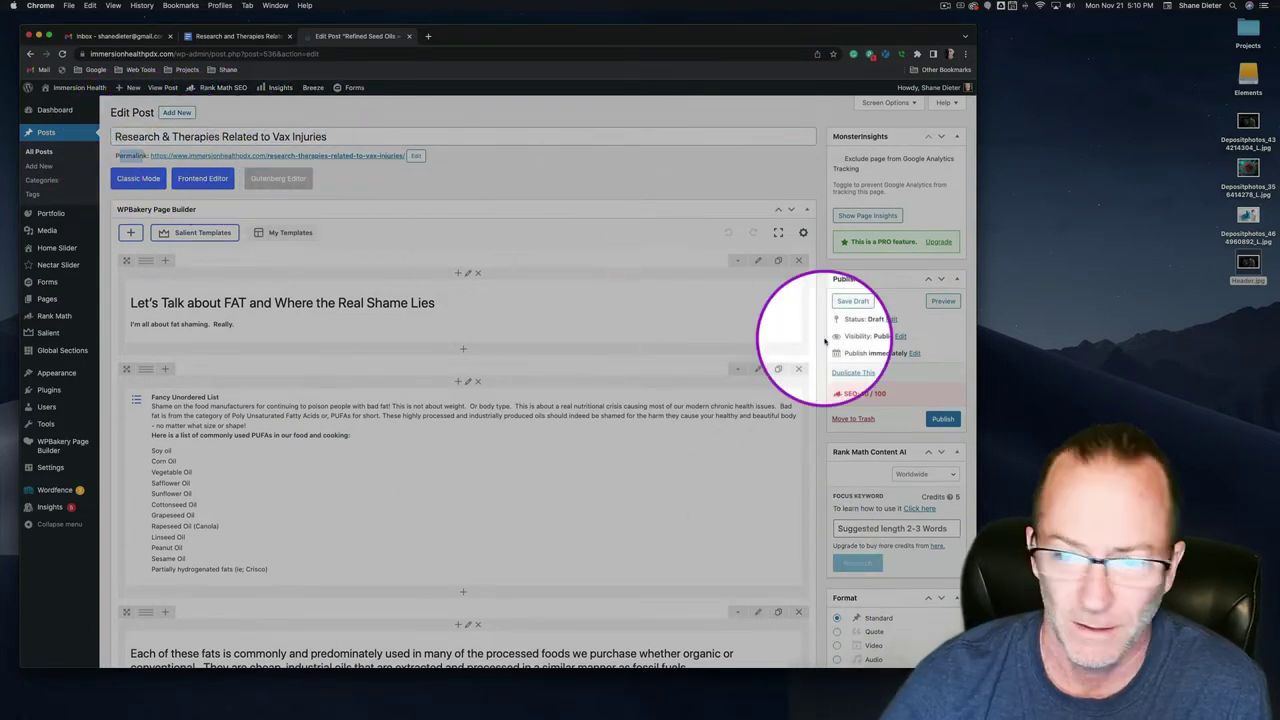
pyautogui.scroll(-1, 863, 423)
pyautogui.scroll(-8, 866, 425)
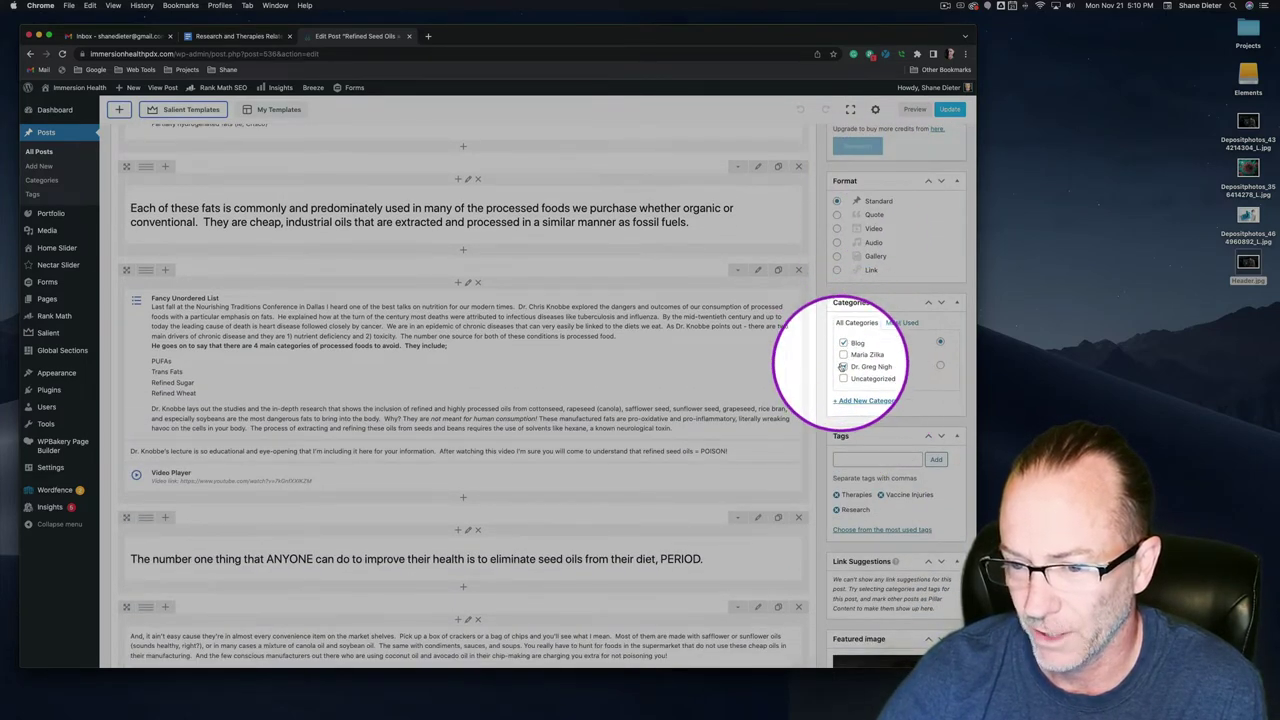
pyautogui.scroll(-1, 846, 517)
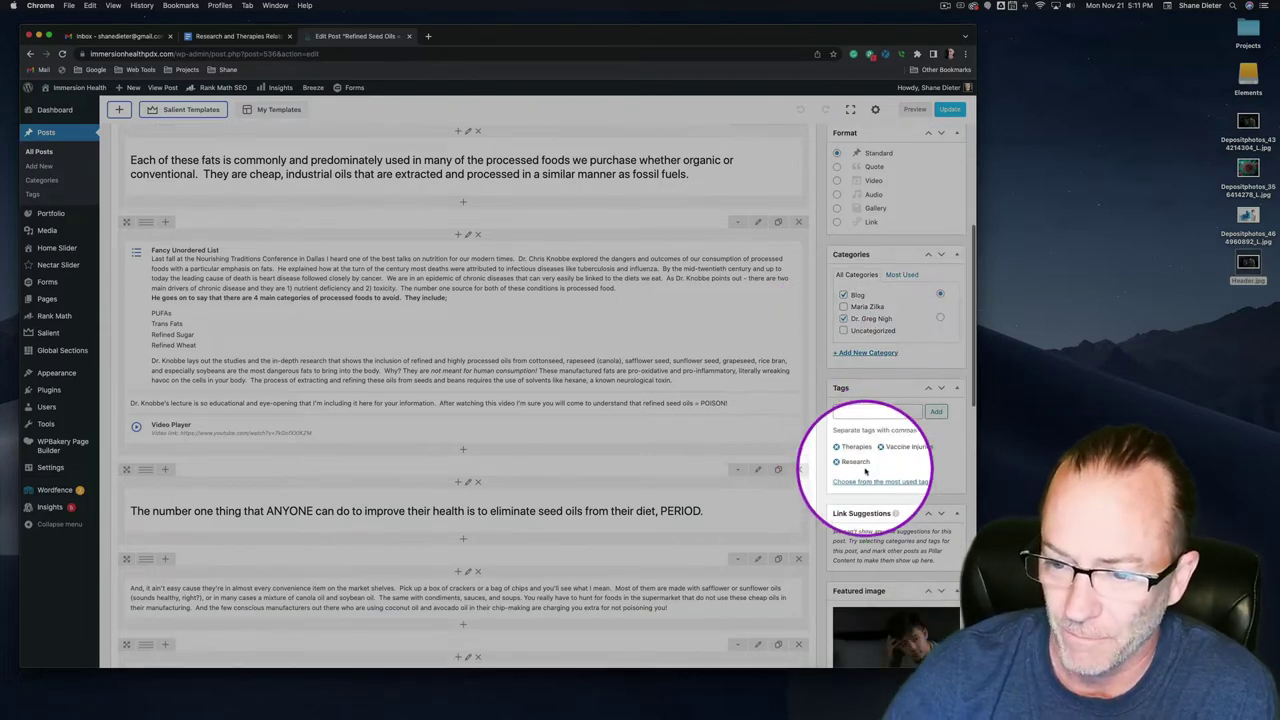
pyautogui.scroll(-2, 850, 400)
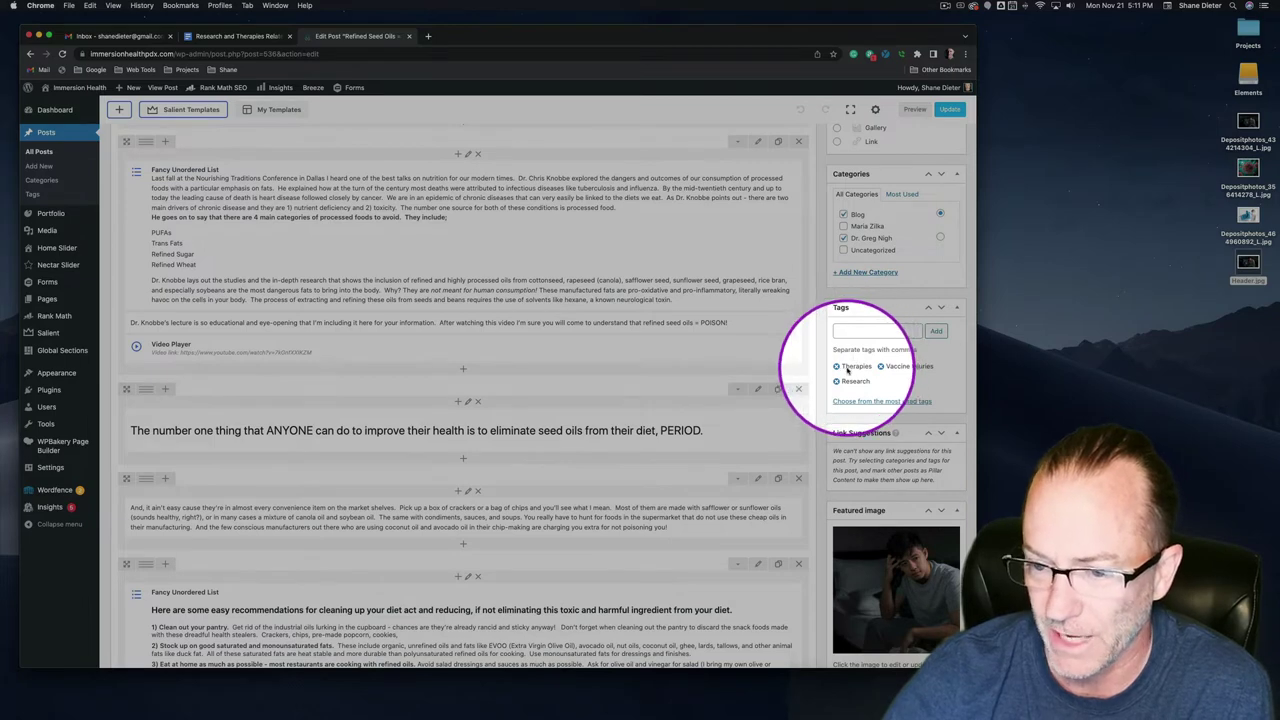
pyautogui.scroll(-1, 852, 394)
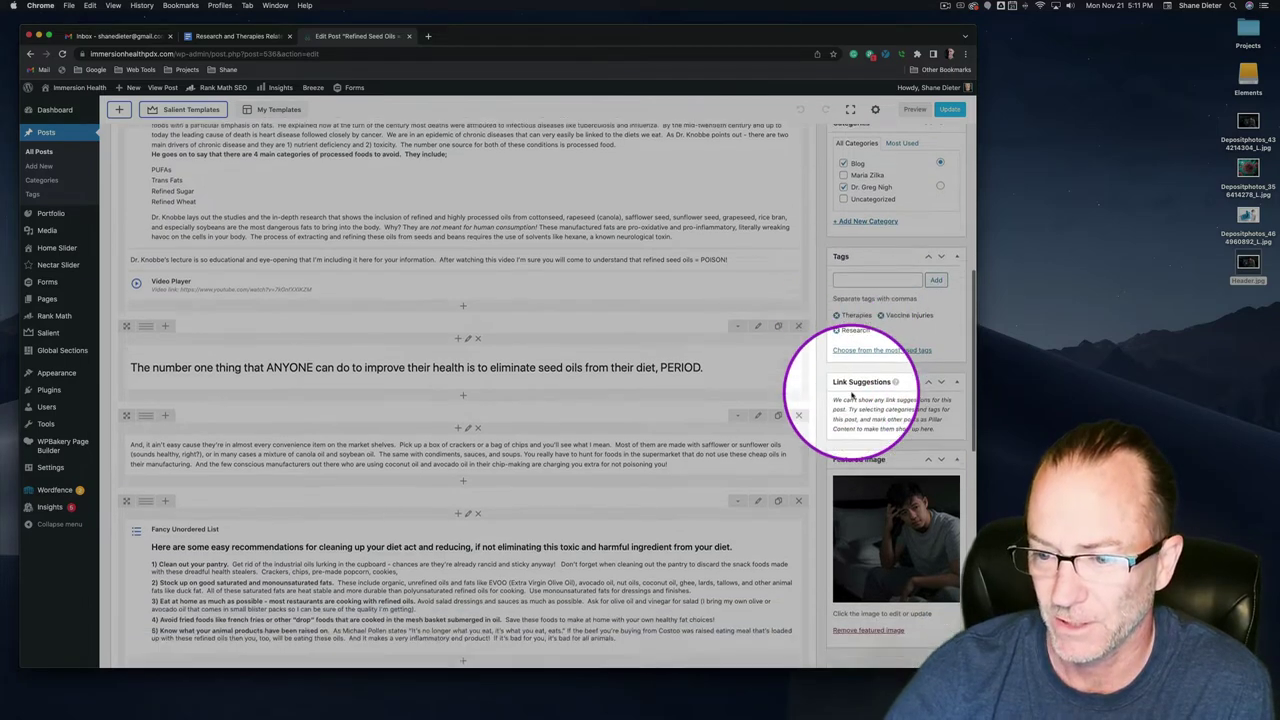
pyautogui.scroll(-4, 845, 480)
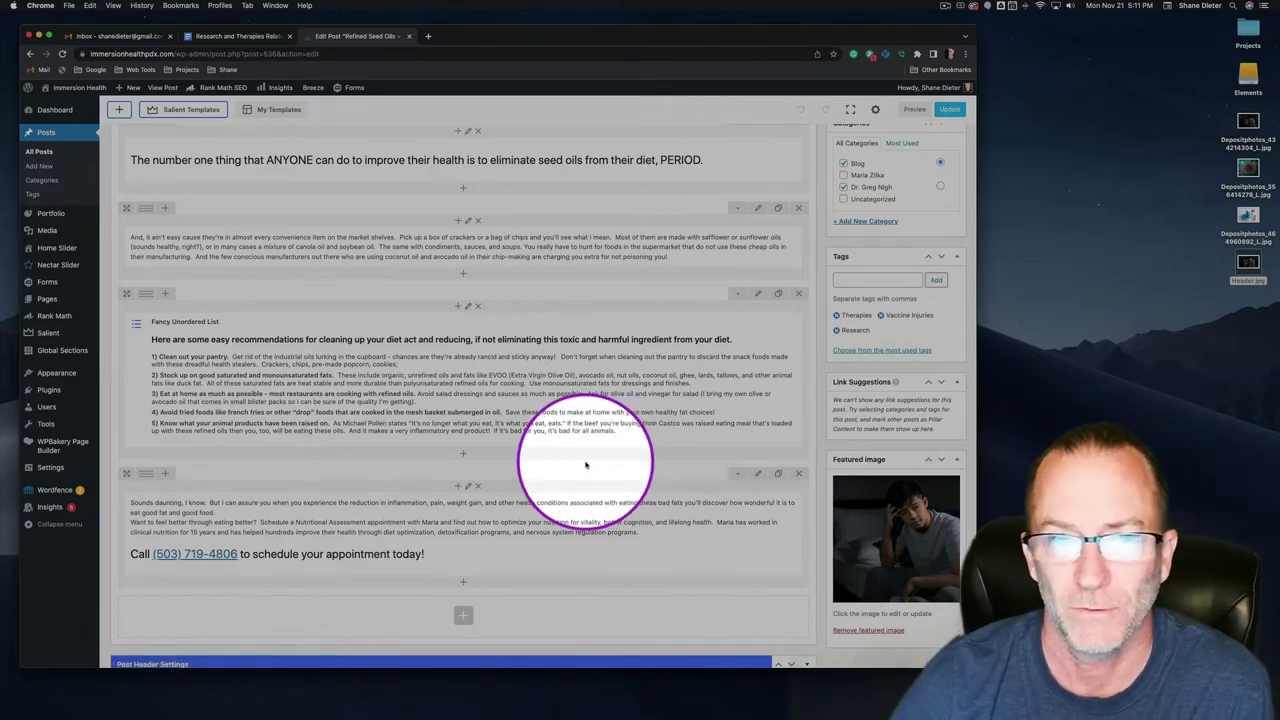
# Step: Replace the first text block's heading with "Research and Therapies Related to Vaccine Injuries", copied from the Google Docs article
pyautogui.scroll(12, 590, 460)
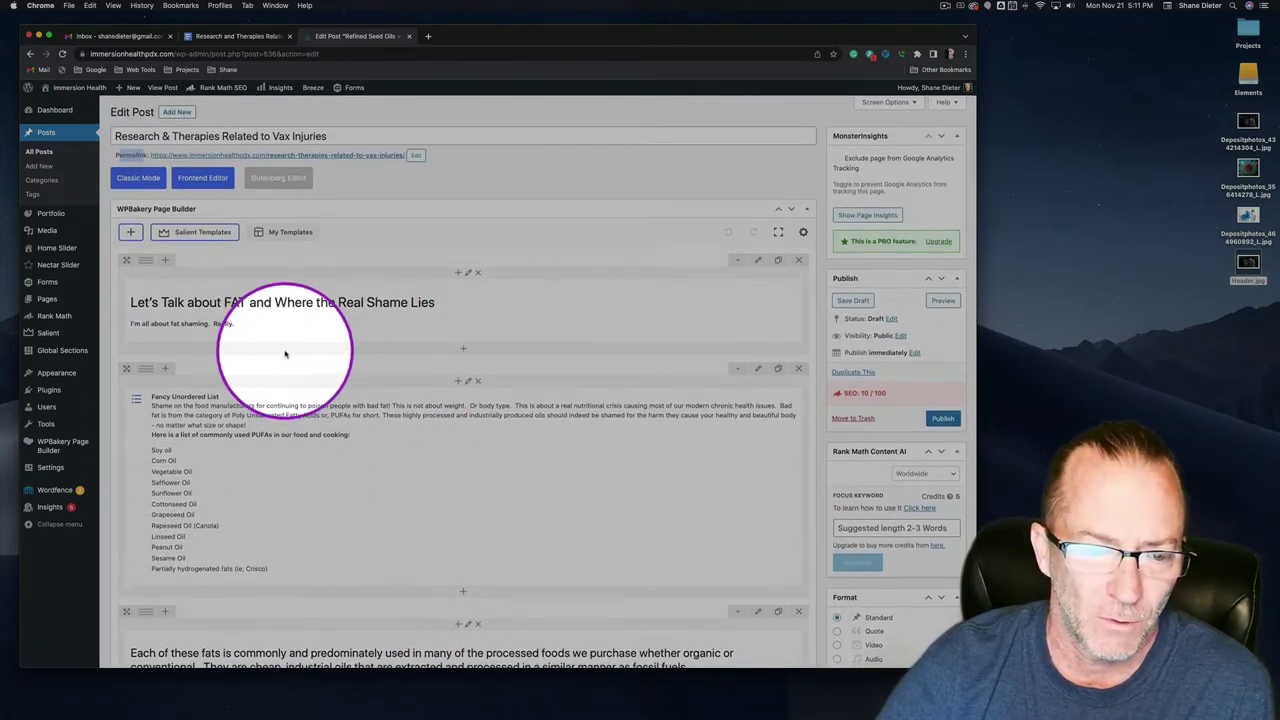
pyautogui.scroll(-3, 385, 340)
pyautogui.scroll(2, 384, 338)
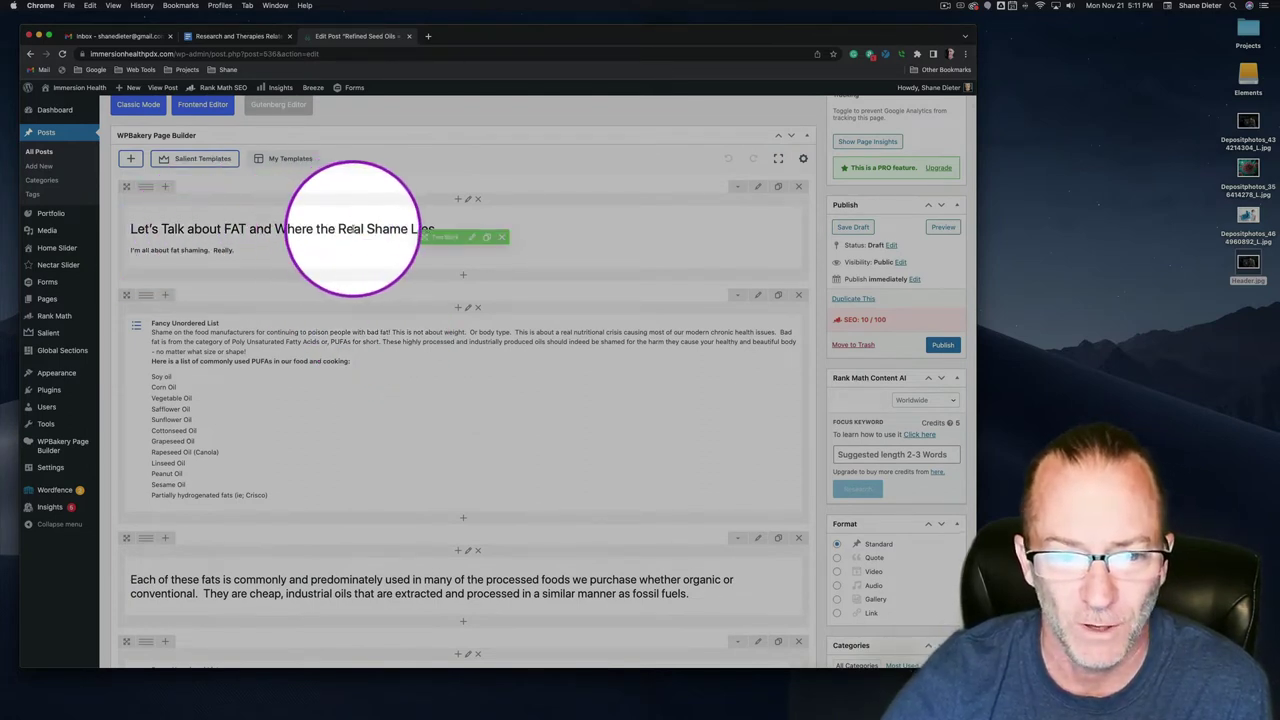
pyautogui.click(472, 238)
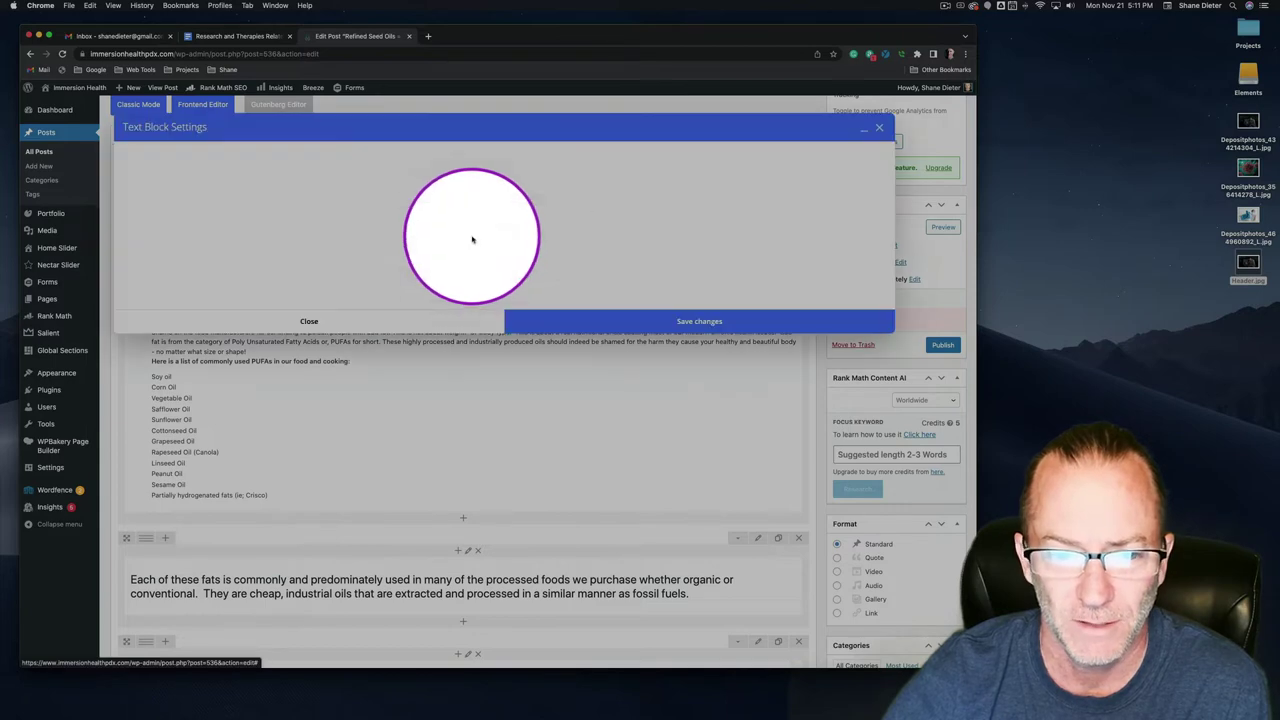
pyautogui.click(240, 36)
pyautogui.moveTo(320, 436); pyautogui.dragTo(539, 437)
pyautogui.press('super+c')
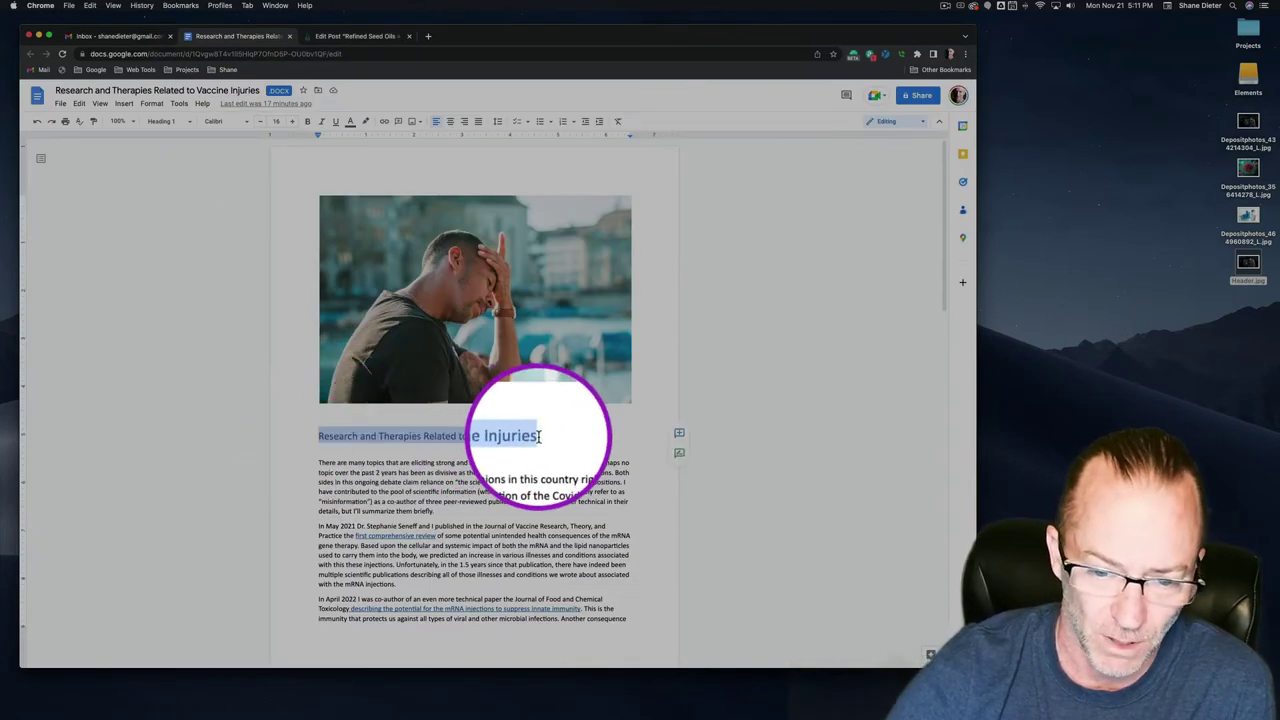
pyautogui.click(385, 38)
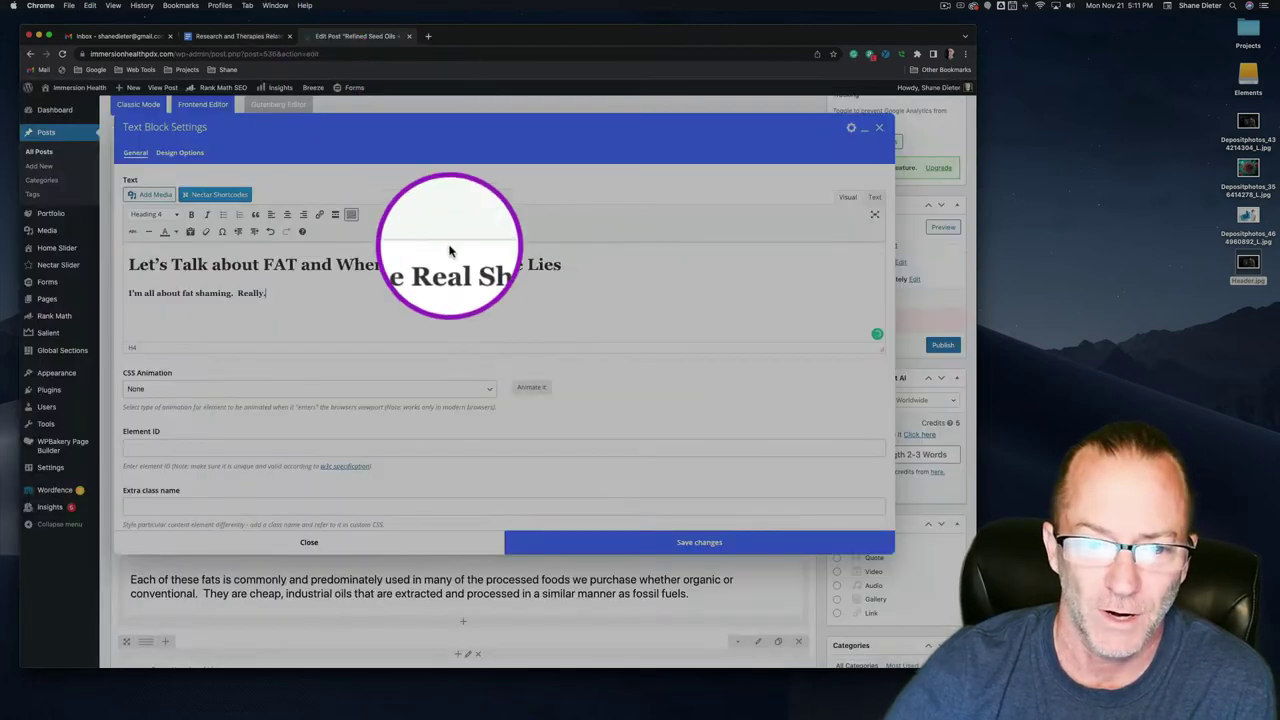
pyautogui.click(350, 262)
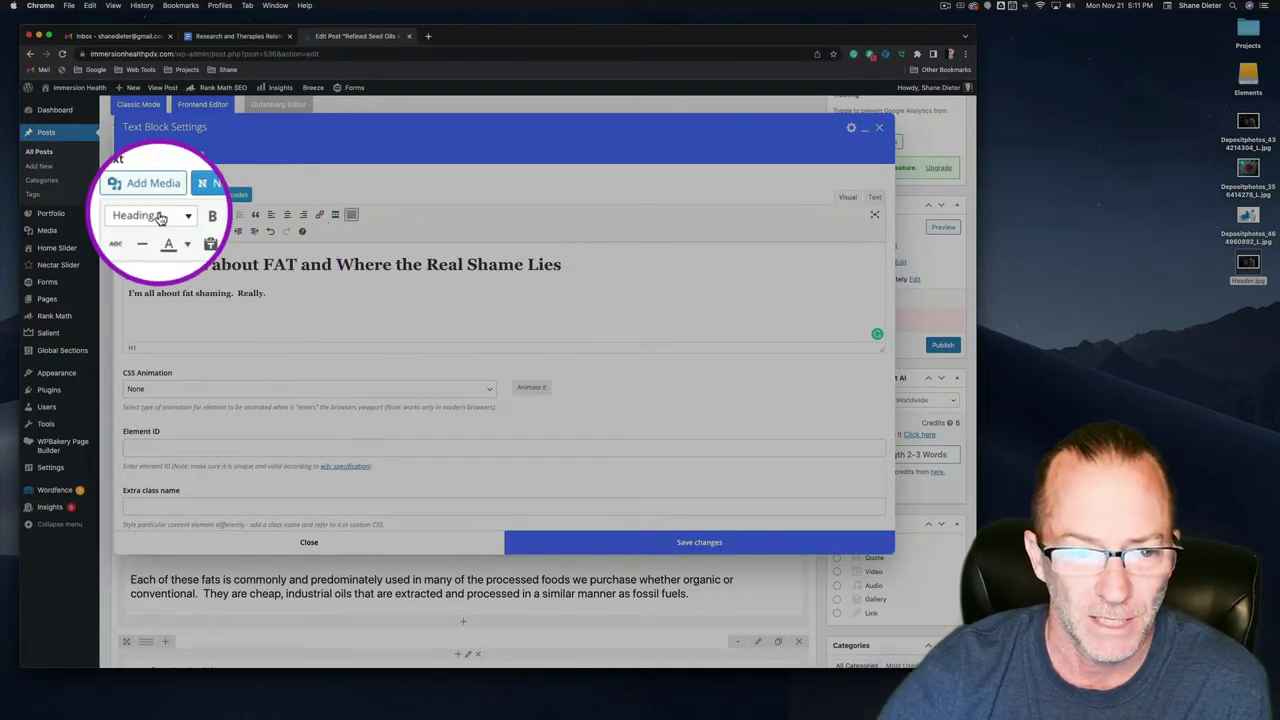
pyautogui.tripleClick(197, 264)
pyautogui.press('super+v')
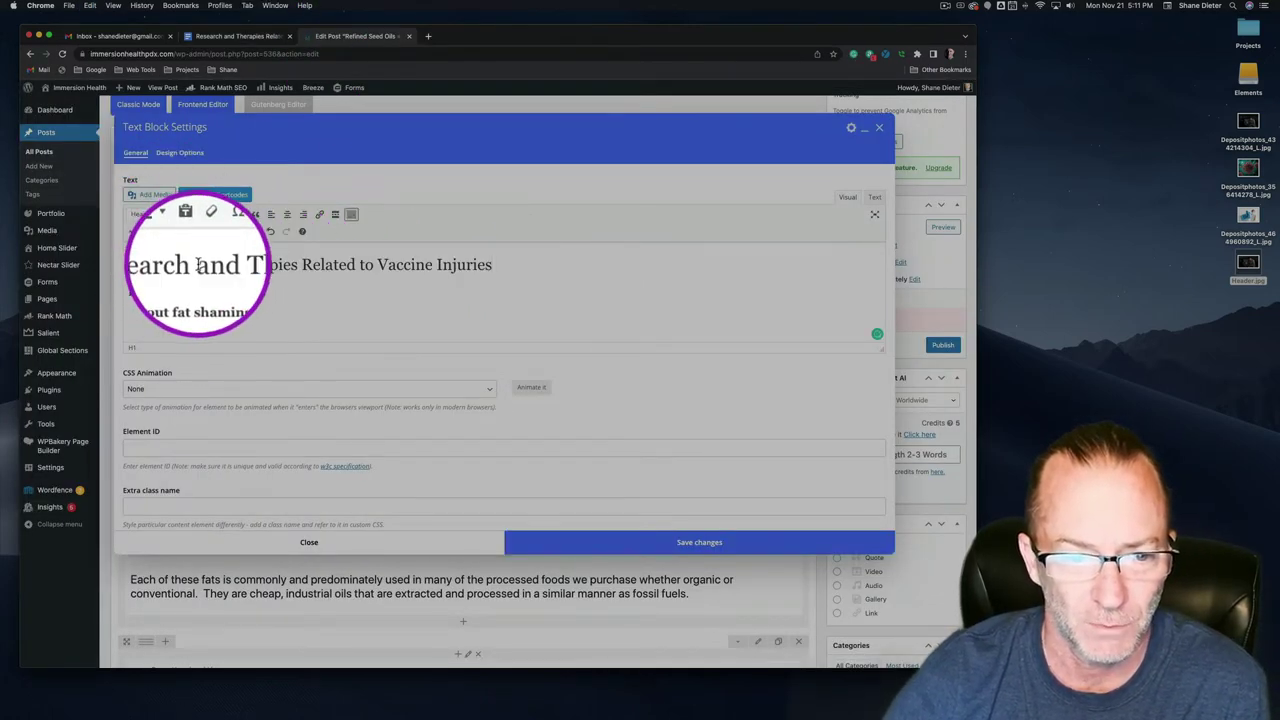
# Step: Delete the old line "I'm all about fat shaming. Really." beneath the heading in the text block
pyautogui.moveTo(272, 293); pyautogui.dragTo(500, 251)
pyautogui.press('BackSpace')
pyautogui.press('BackSpace')
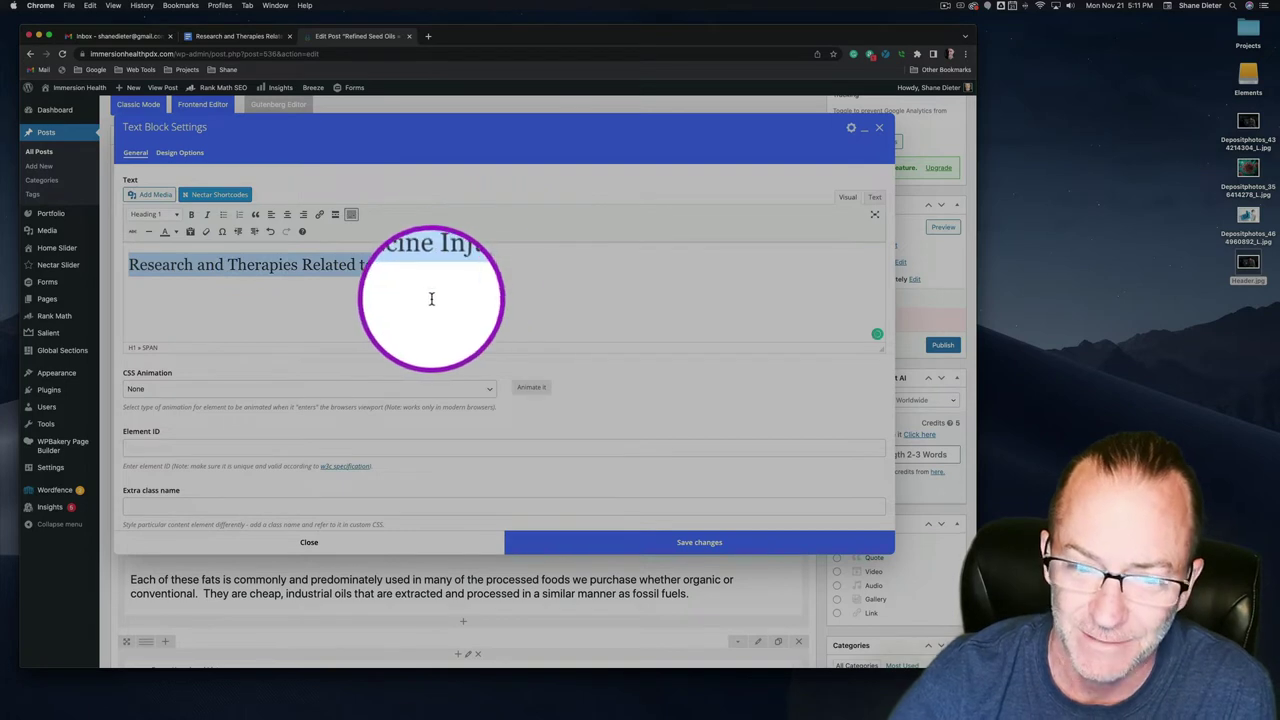
pyautogui.click(358, 298)
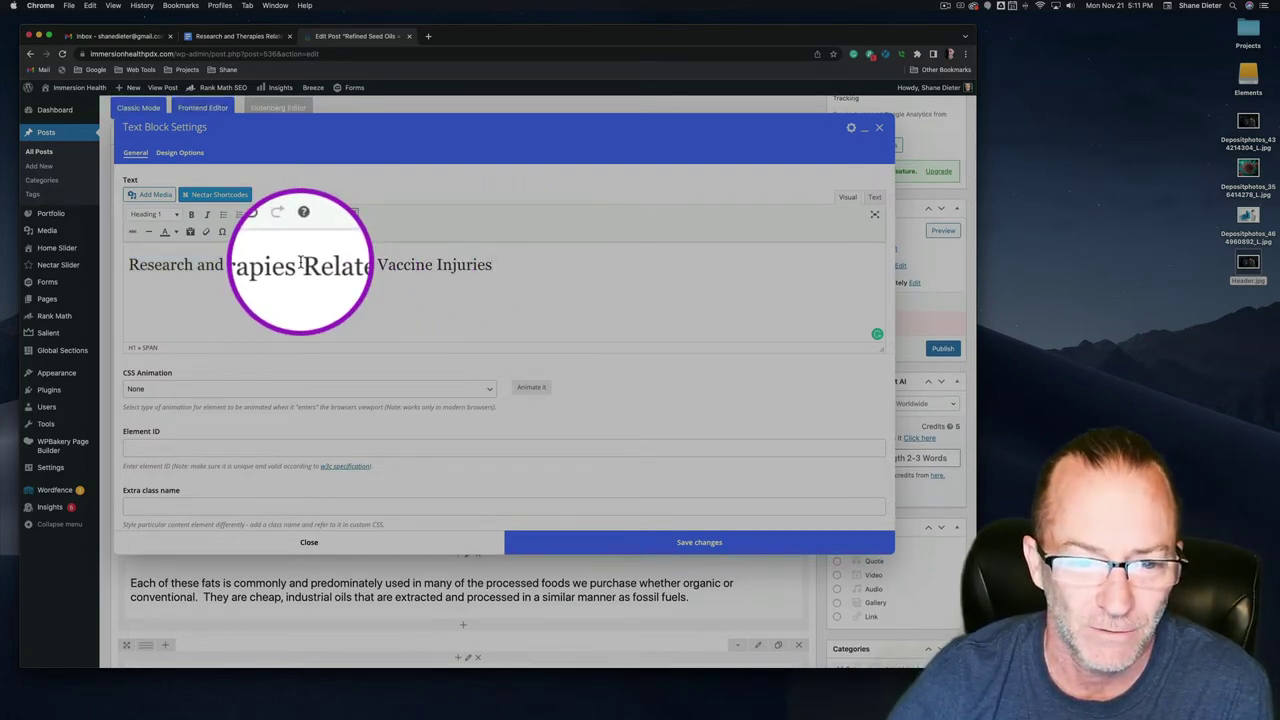
# Step: Clear the pasted formatting from the heading so it uses the site's Heading 1 style, and save the text block
pyautogui.tripleClick(300, 262)
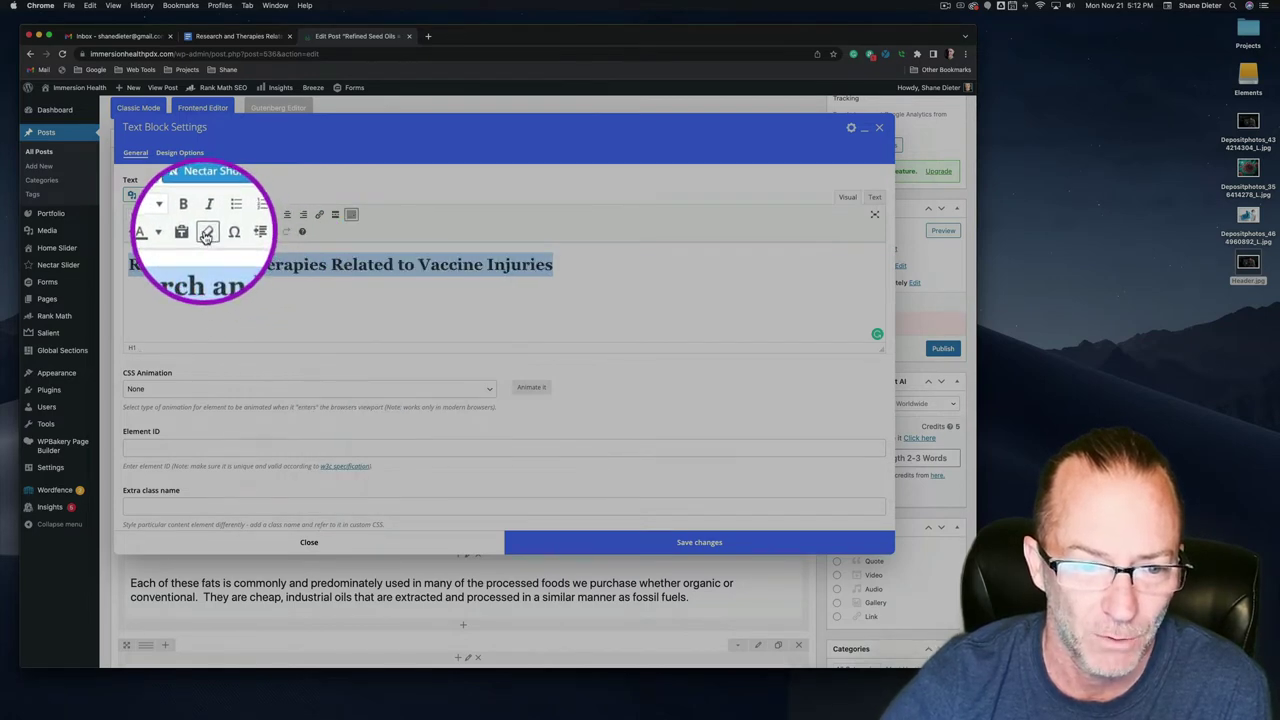
pyautogui.click(214, 255)
pyautogui.moveTo(129, 264); pyautogui.dragTo(545, 273)
pyautogui.click(558, 271)
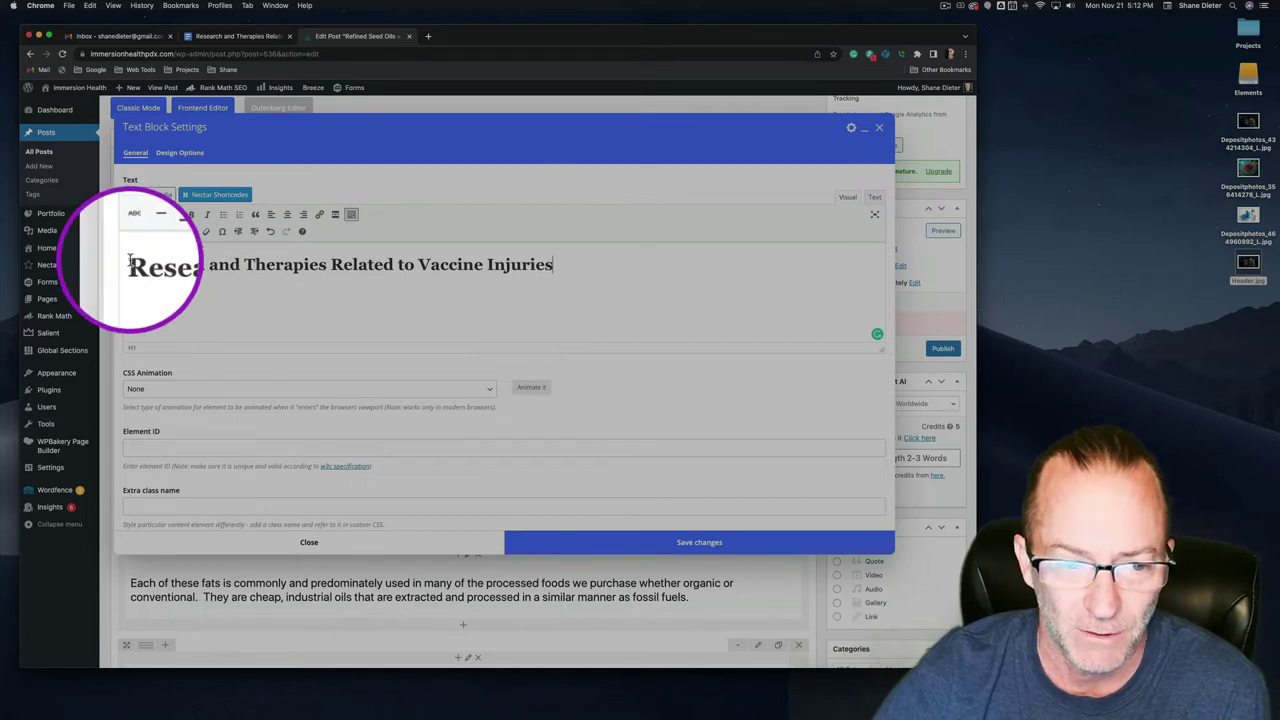
pyautogui.moveTo(129, 264); pyautogui.dragTo(549, 266)
pyautogui.click(238, 265)
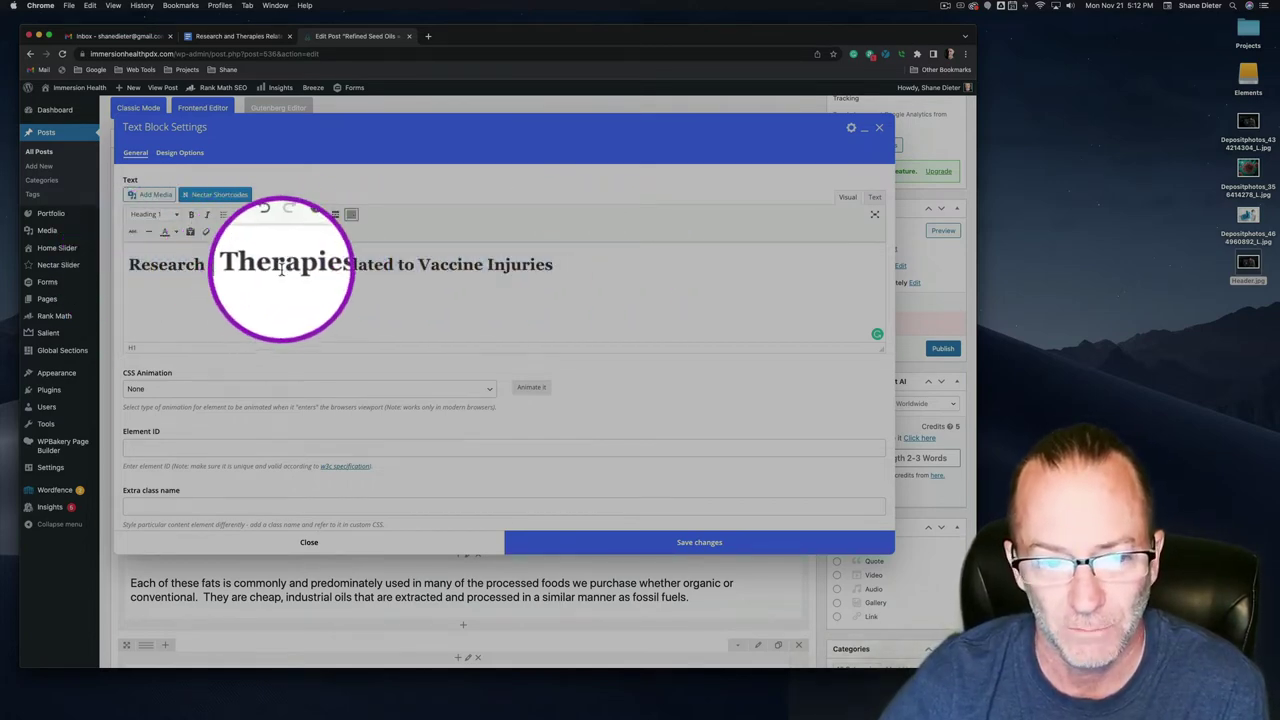
pyautogui.tripleClick(200, 265)
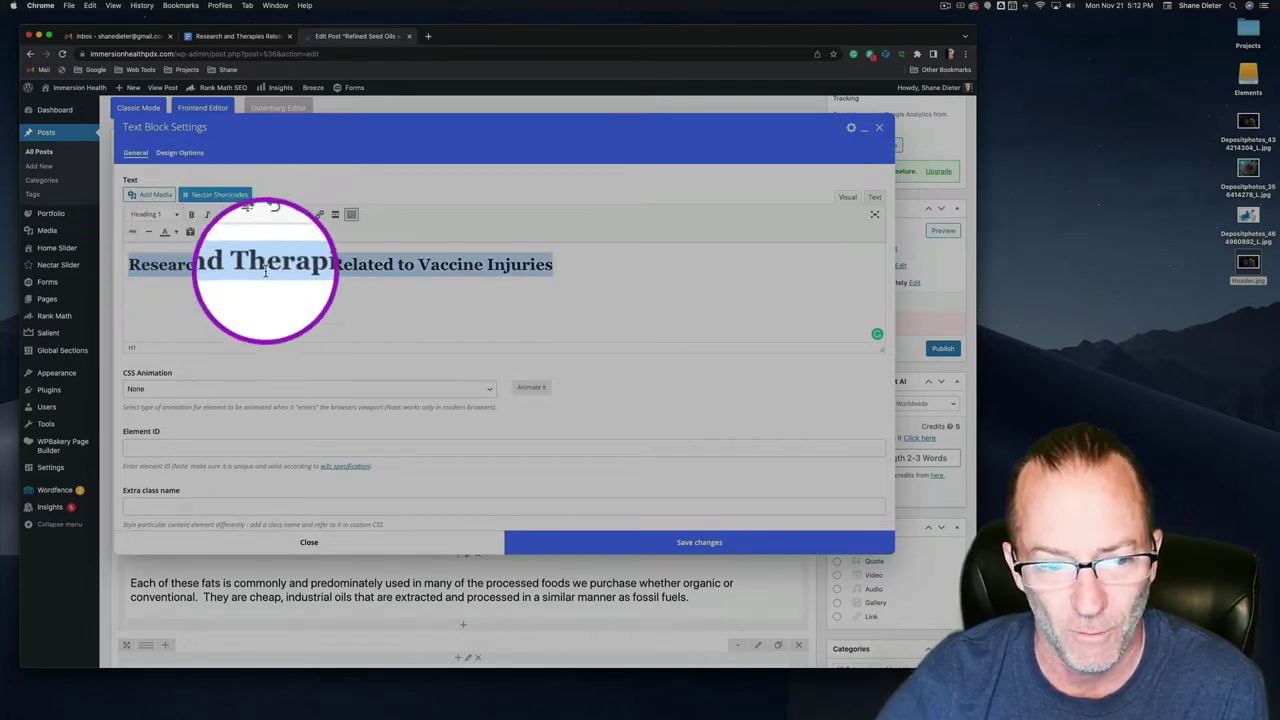
pyautogui.click(284, 316)
pyautogui.click(600, 549)
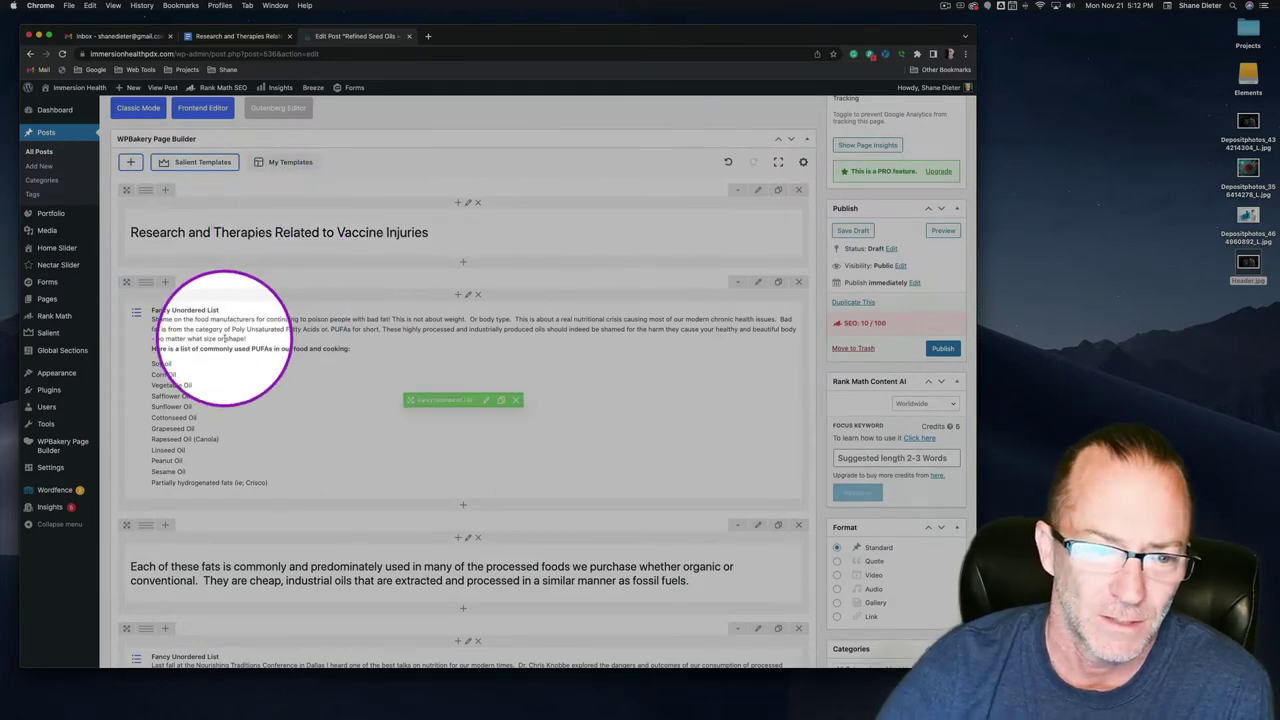
# Step: Read through the Google Docs article and select its opening text down to "becoming malignant" to judge how to divide it into sections
pyautogui.click(235, 37)
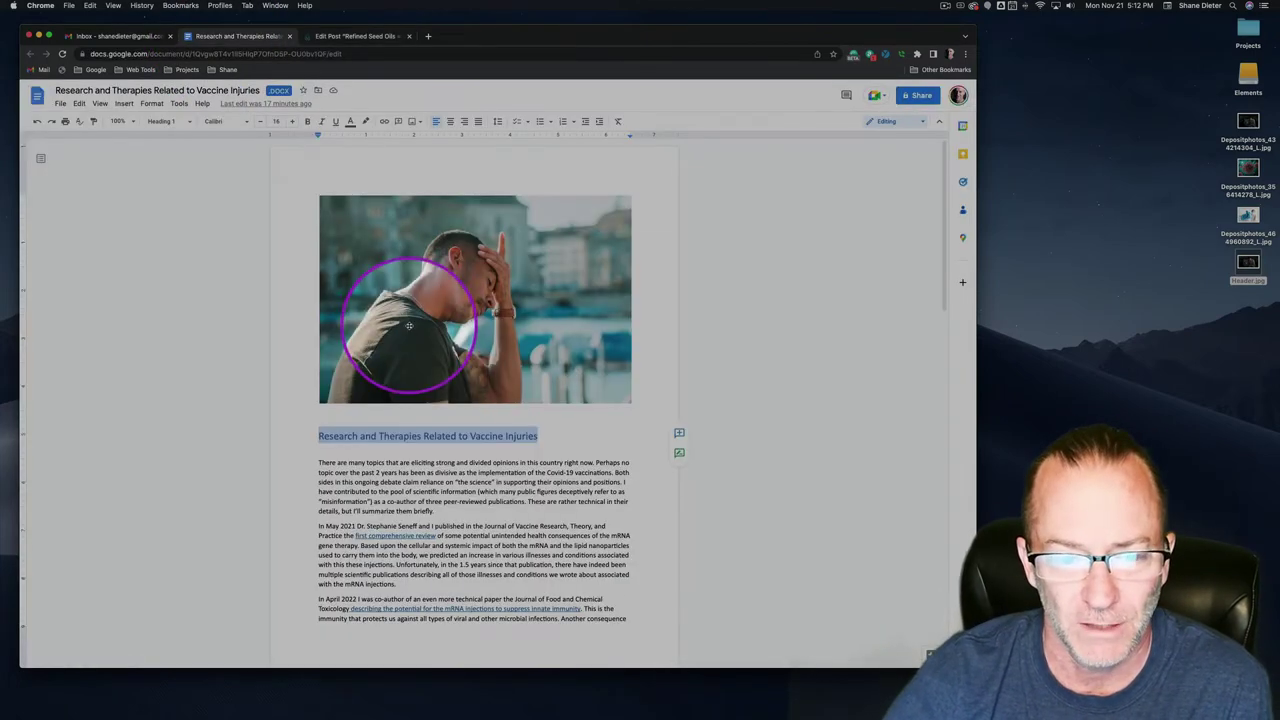
pyautogui.scroll(-15, 404, 404)
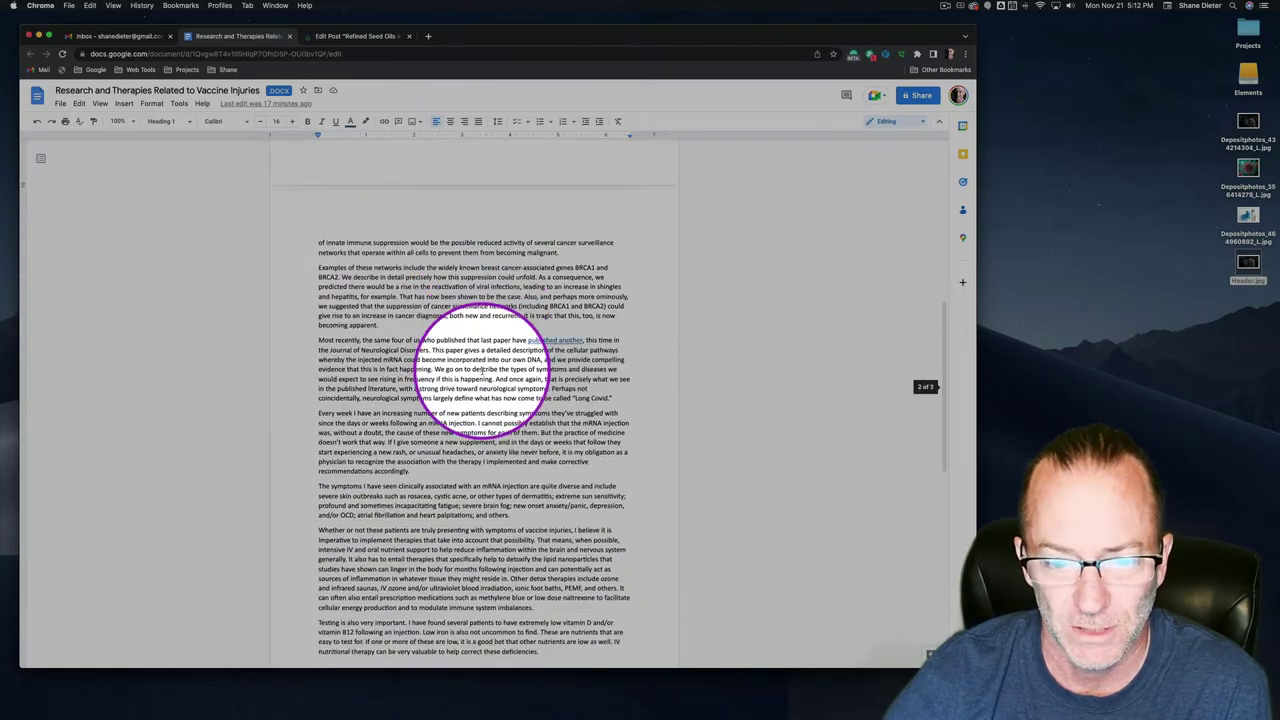
pyautogui.scroll(15, 481, 368)
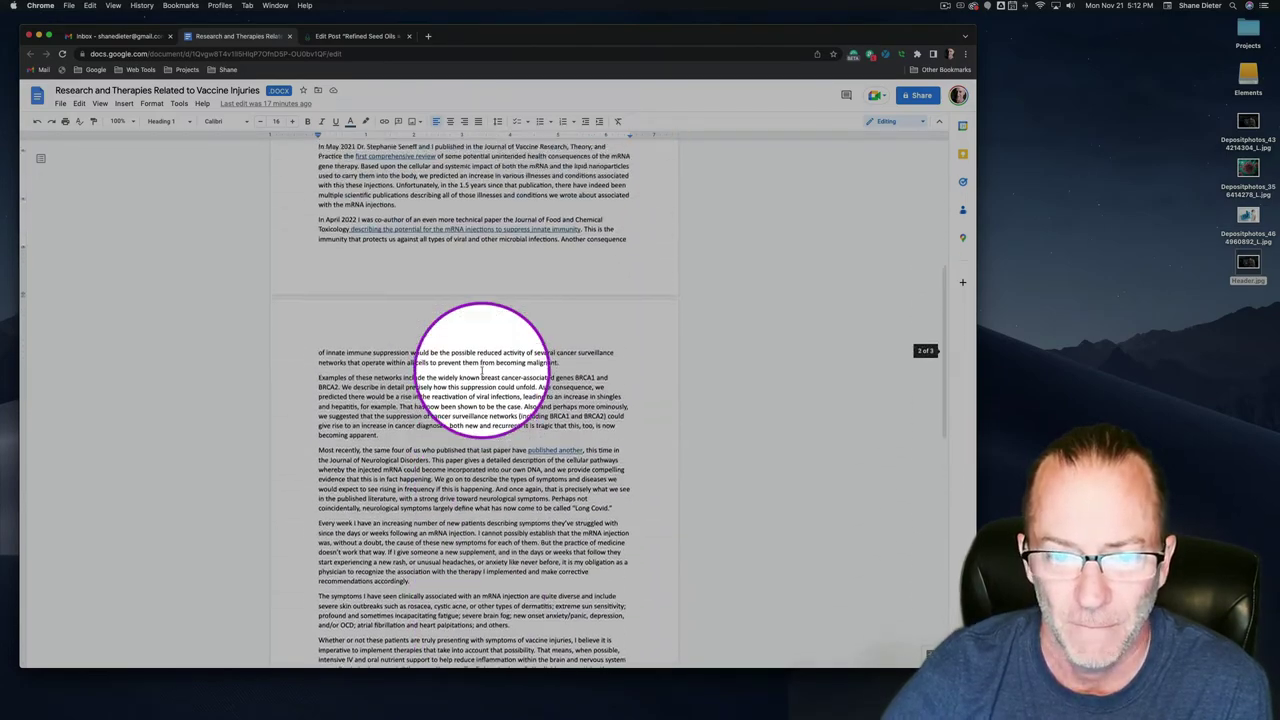
pyautogui.scroll(-1, 481, 370)
pyautogui.moveTo(317, 208); pyautogui.dragTo(534, 440)
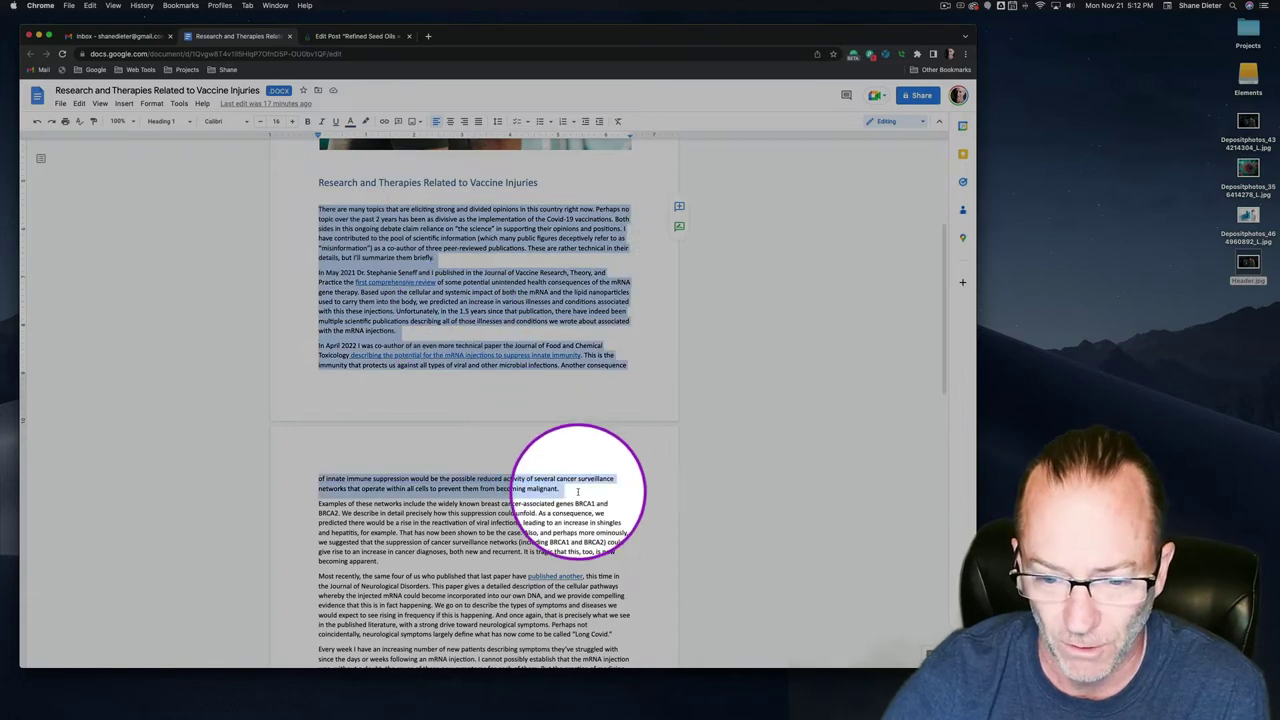
pyautogui.scroll(-5, 680, 463)
pyautogui.scroll(5, 699, 461)
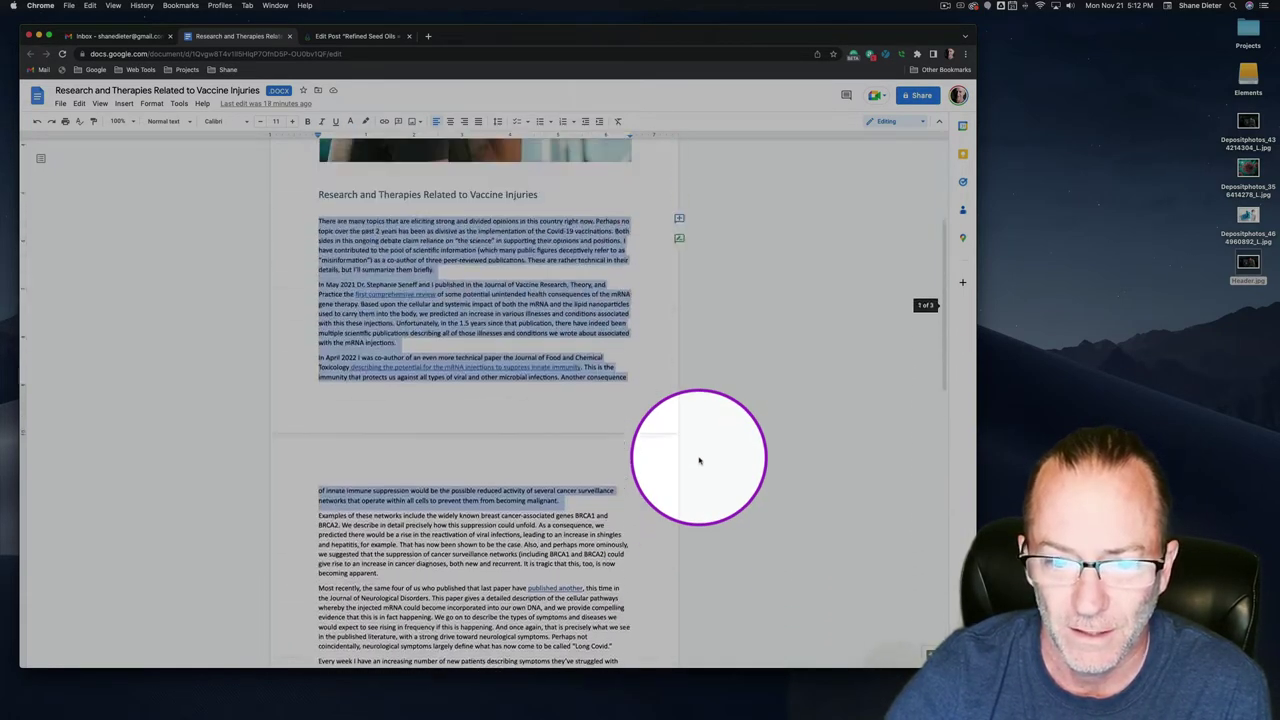
pyautogui.scroll(-2, 699, 461)
pyautogui.scroll(1, 699, 461)
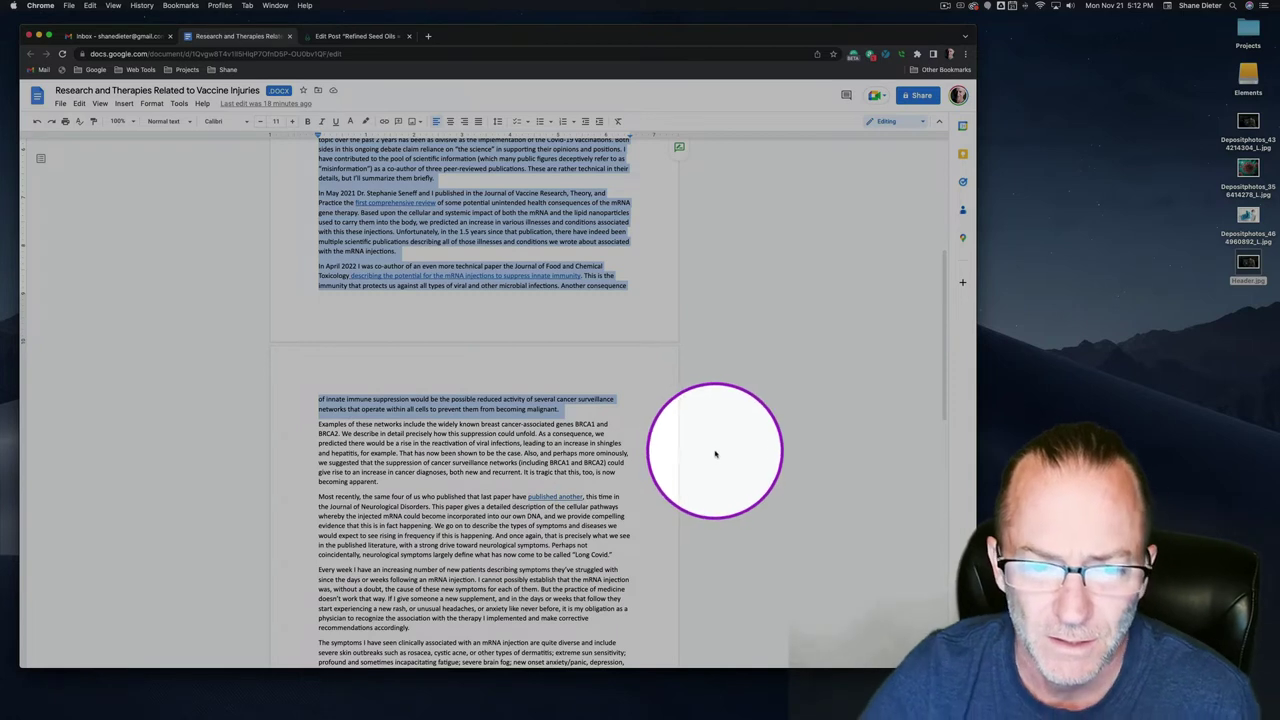
pyautogui.scroll(2, 712, 453)
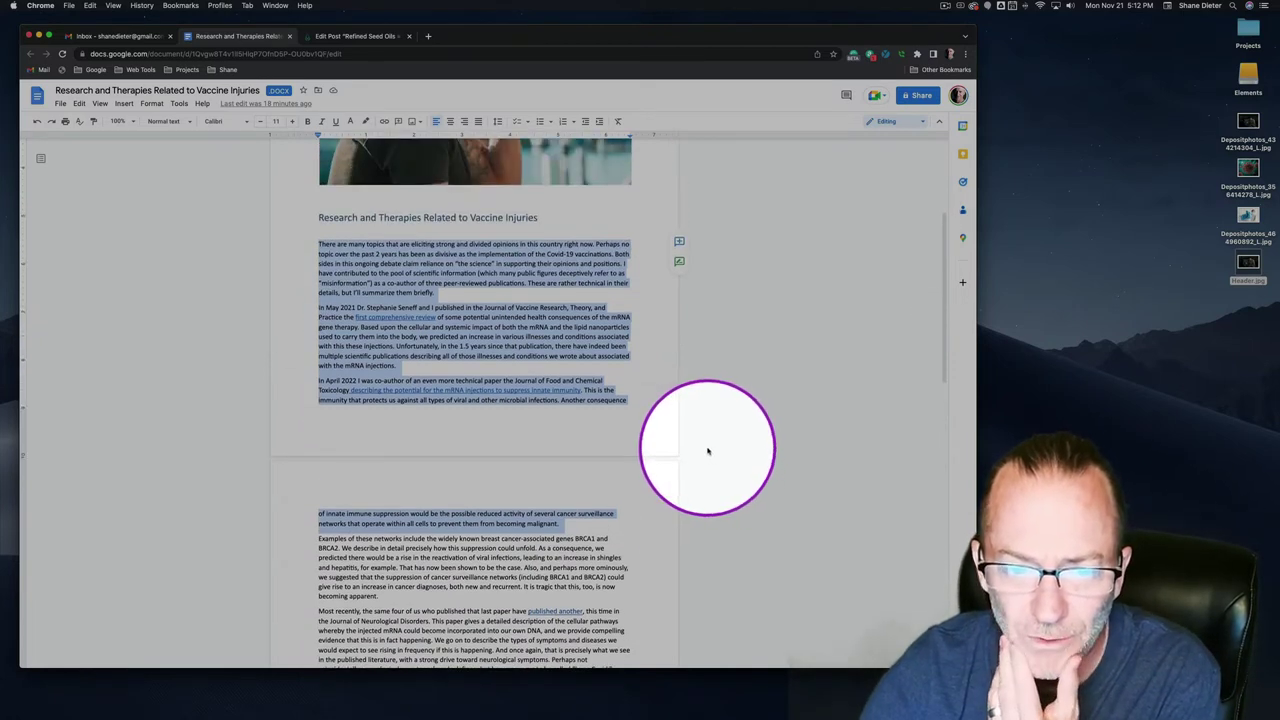
pyautogui.scroll(-3, 697, 450)
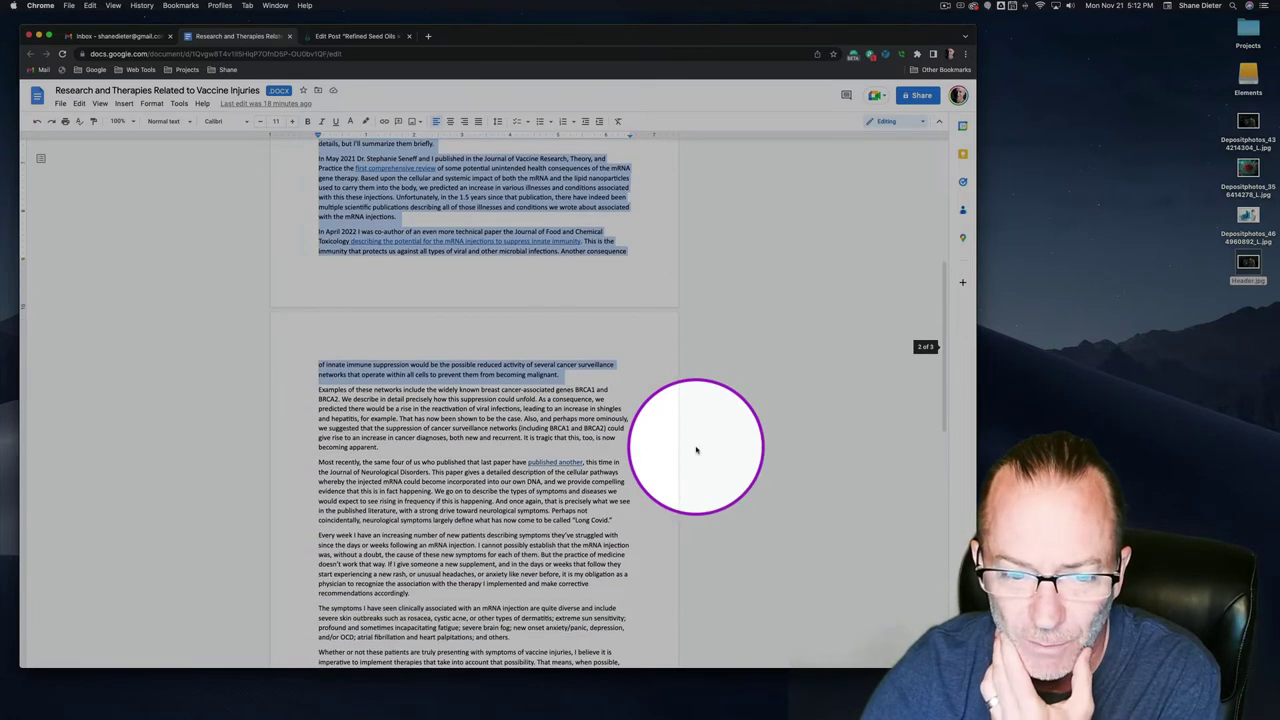
# Step: Publish the WordPress draft and open the live post in a new tab to examine its text sections and quote banner
pyautogui.click(340, 35)
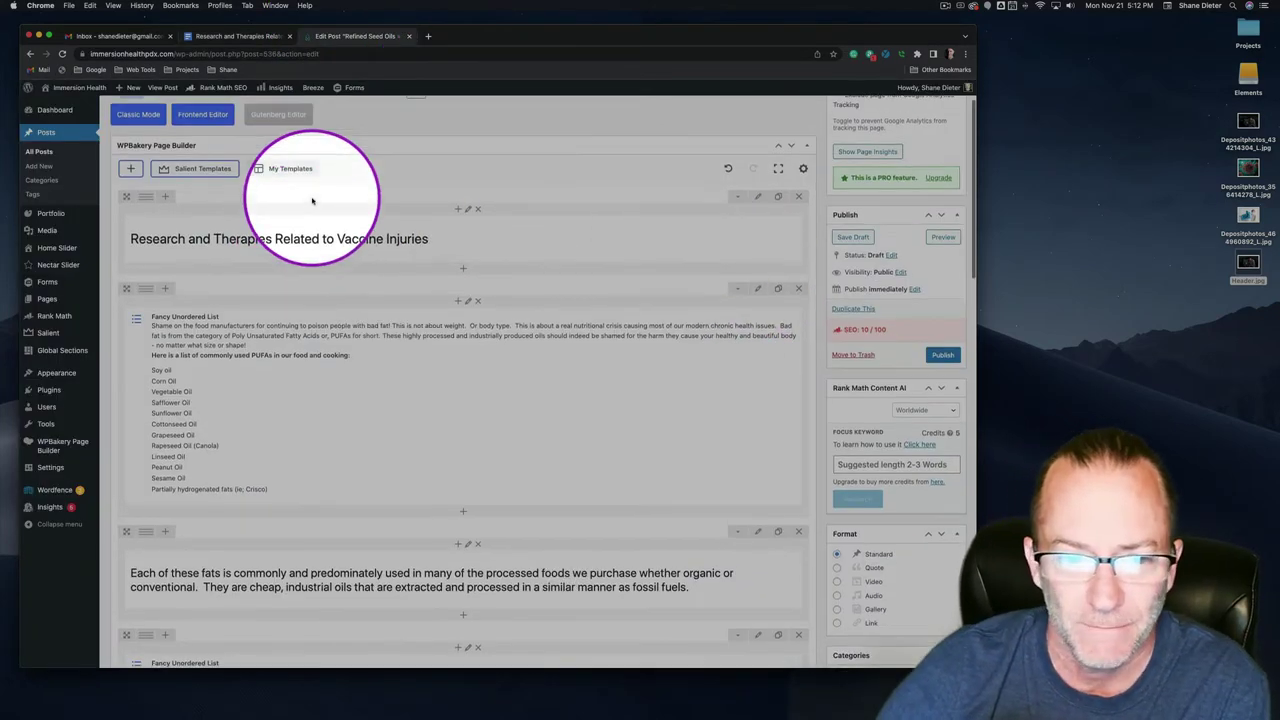
pyautogui.scroll(1, 590, 290)
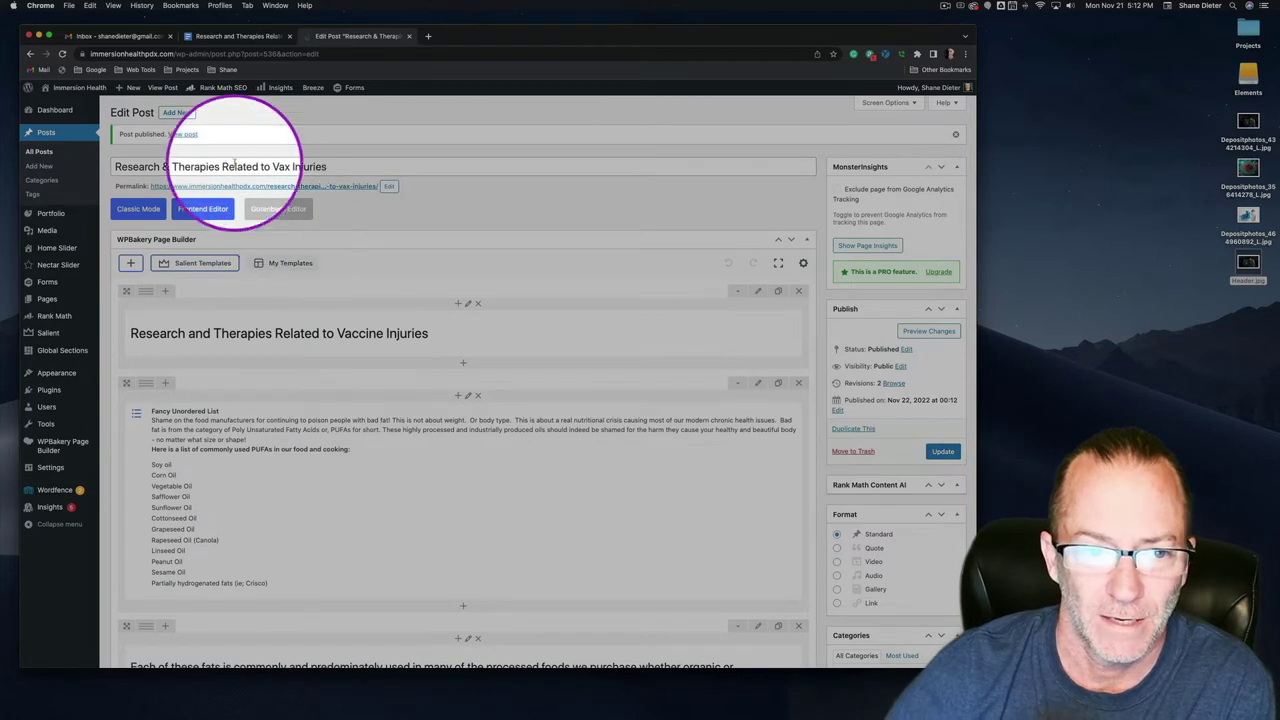
pyautogui.rightClick(168, 89)
pyautogui.click(200, 90)
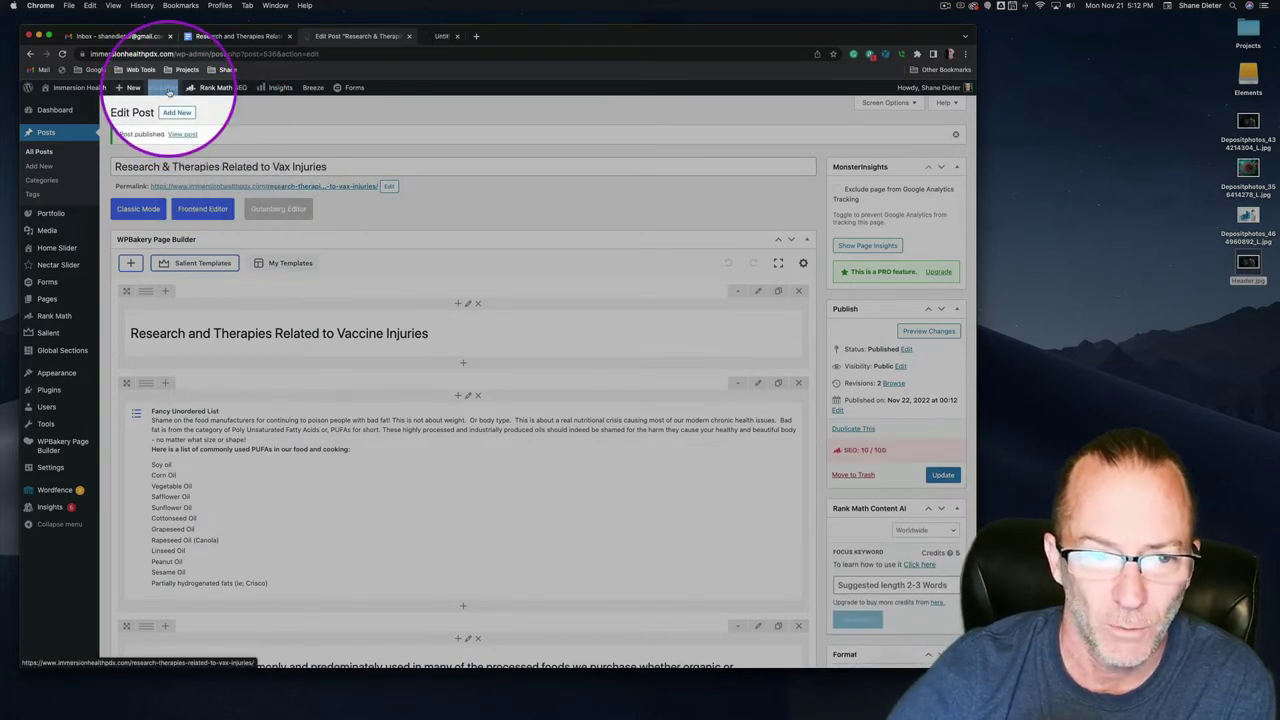
pyautogui.click(500, 36)
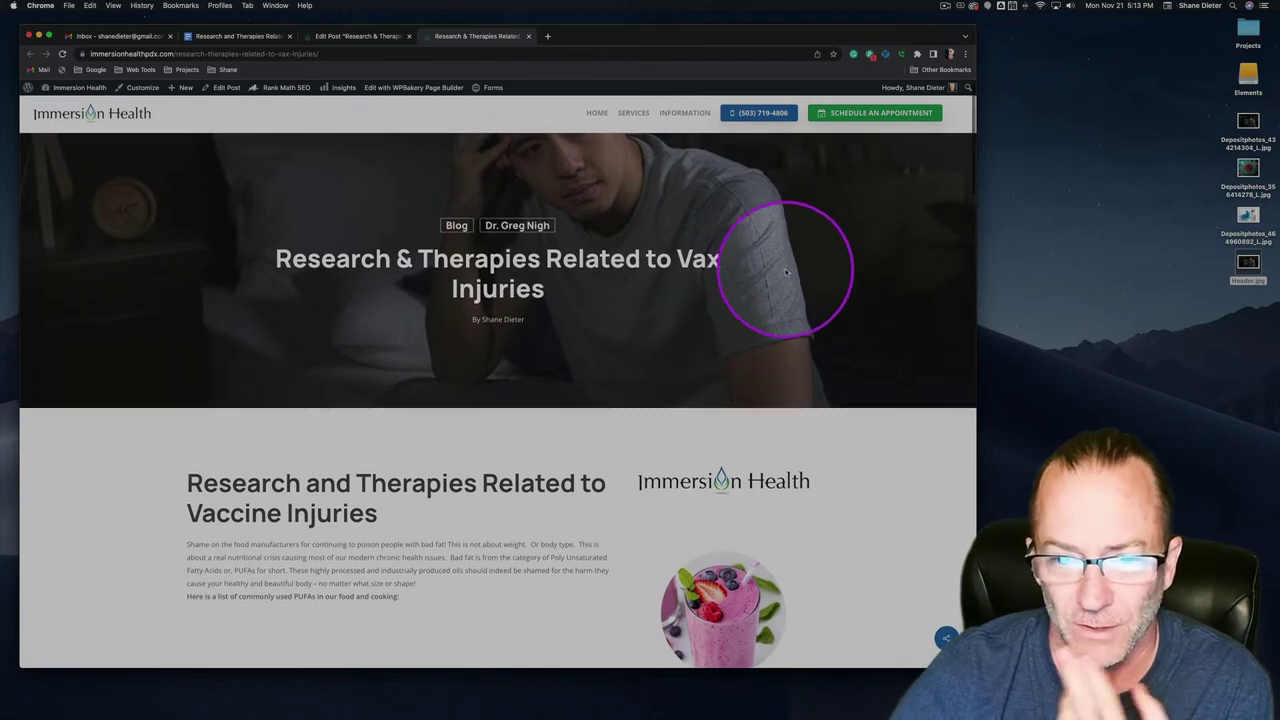
pyautogui.scroll(-3, 765, 226)
pyautogui.scroll(-6, 605, 245)
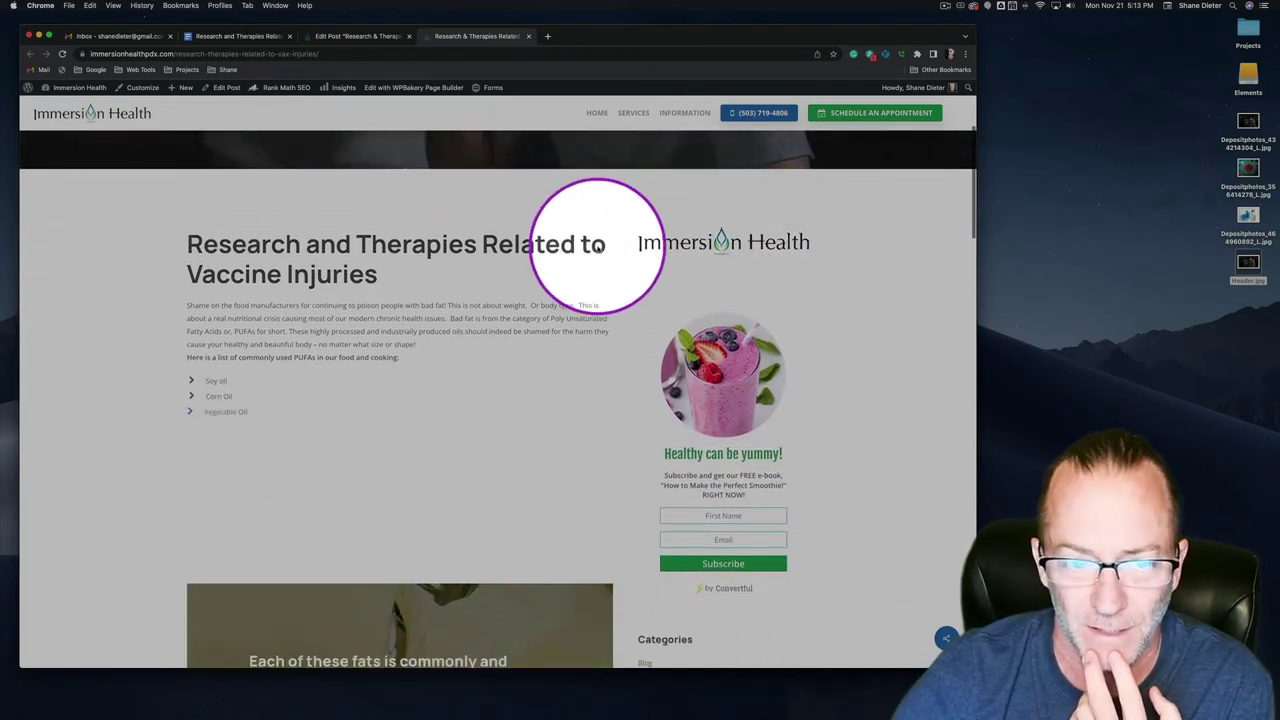
pyautogui.scroll(-3, 608, 252)
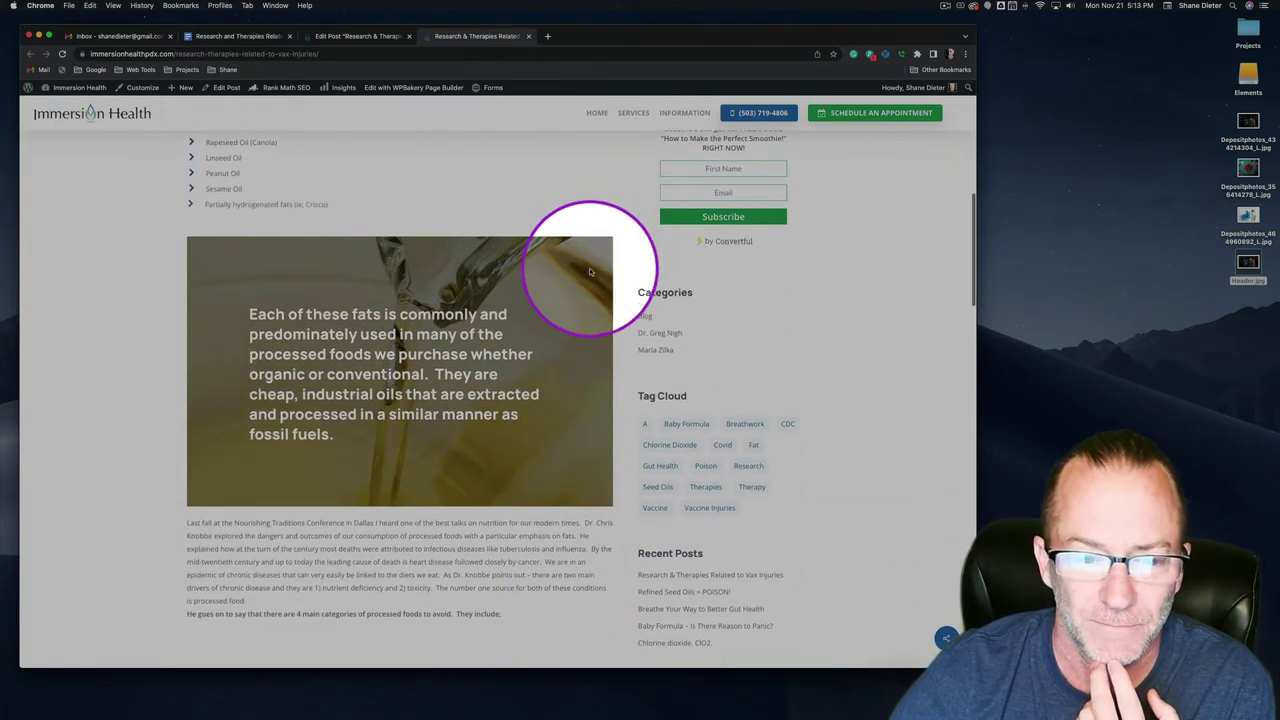
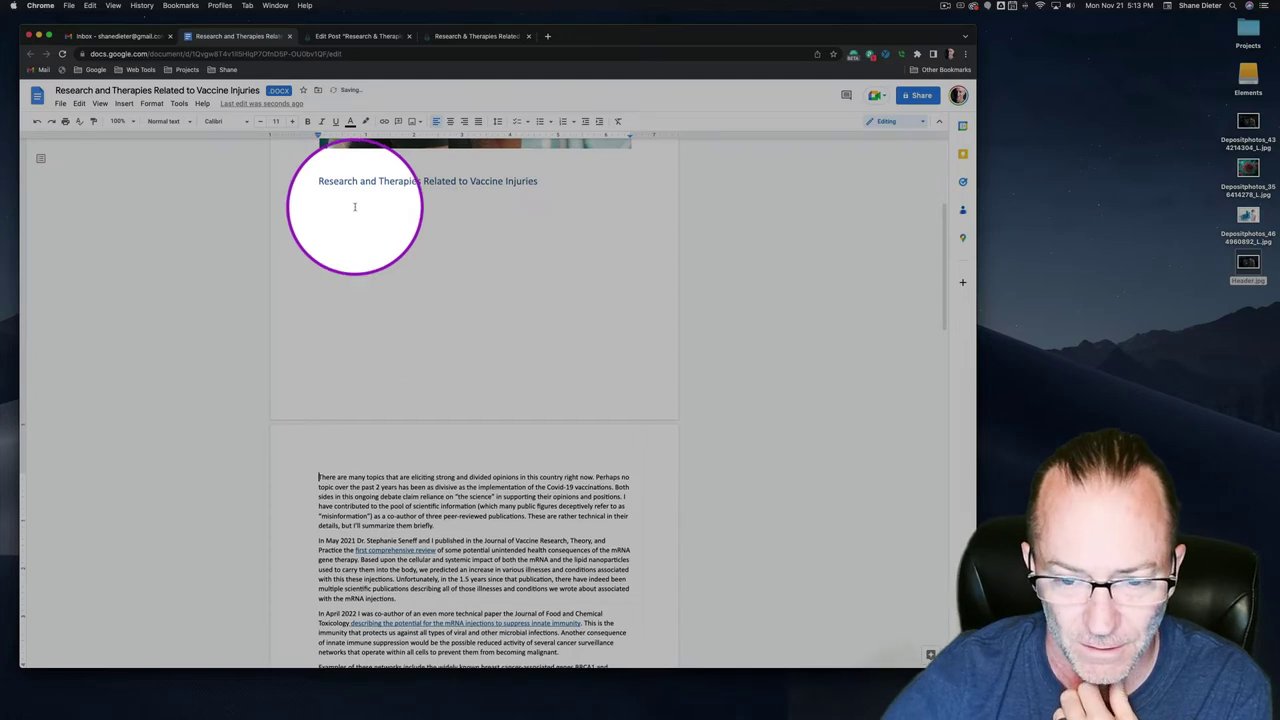
# Step: In the Google Docs article, split the "Another consequence of innate immune suppression" sentence into its own paragraph and add an underscore divider line below it
pyautogui.scroll(-5, 357, 206)
pyautogui.scroll(-2, 741, 271)
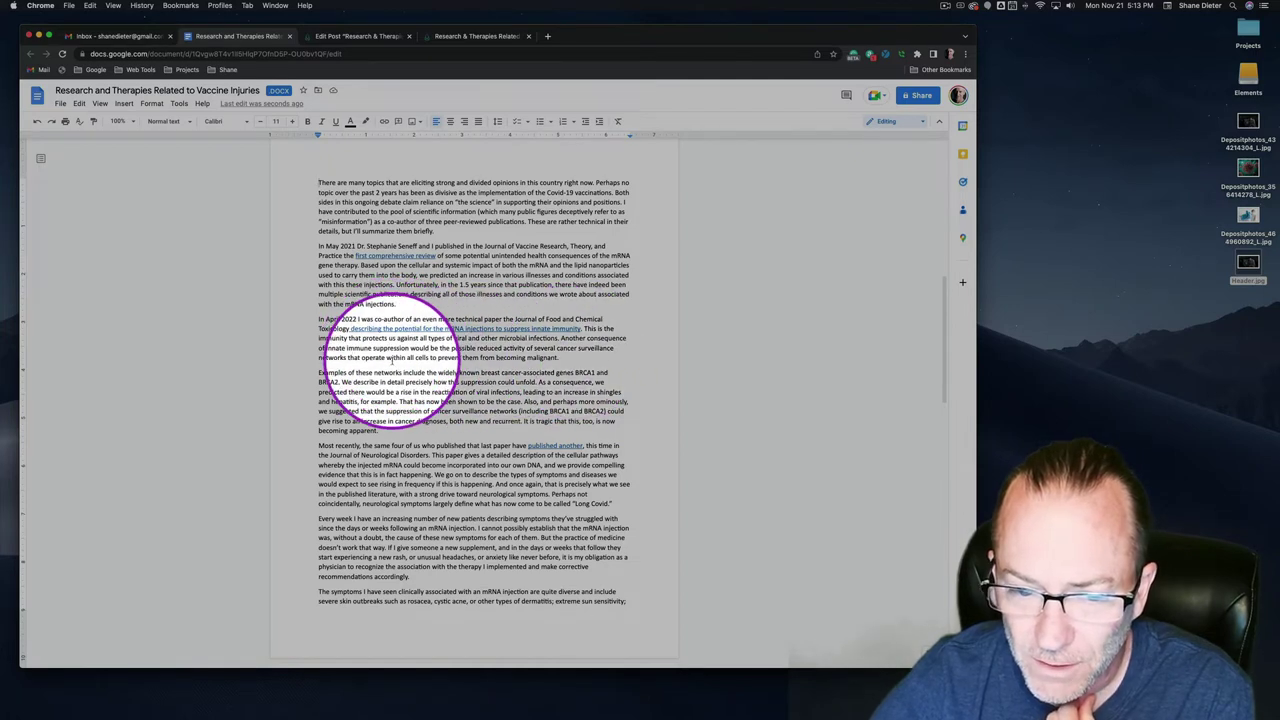
pyautogui.click(561, 338)
pyautogui.press('Return')
pyautogui.press('Return')
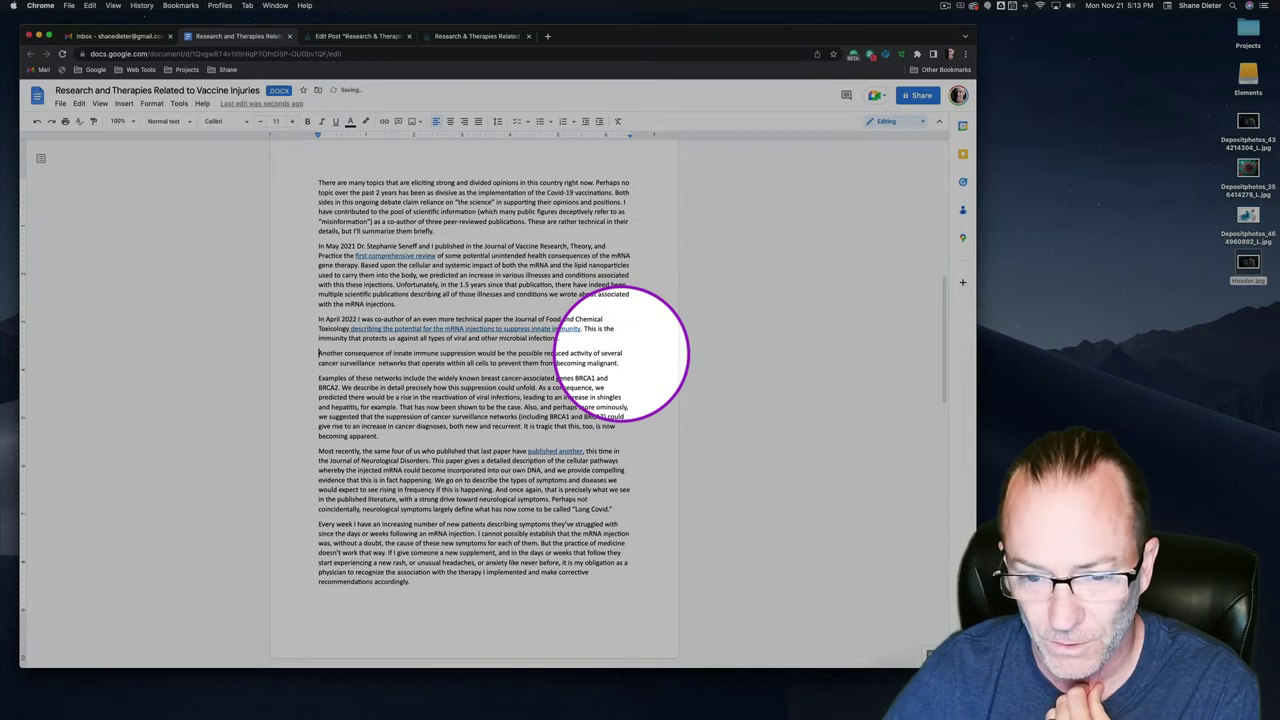
pyautogui.press('BackSpace')
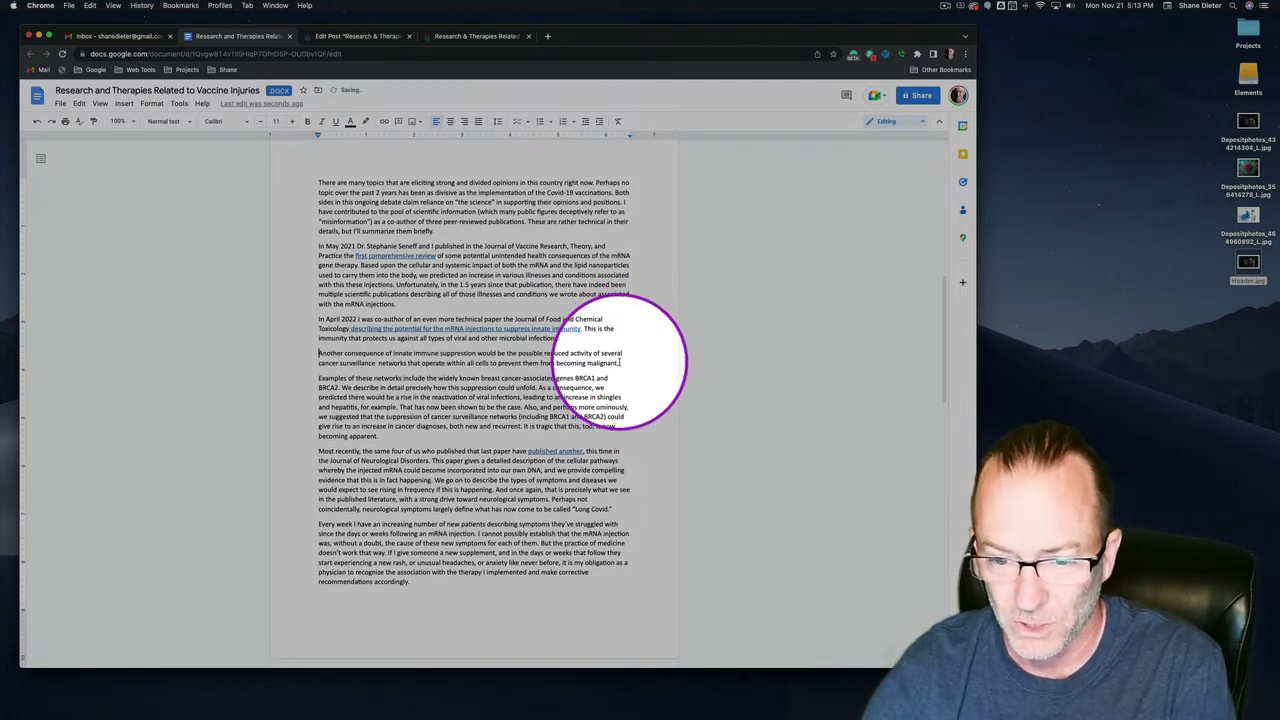
pyautogui.press('Return')
pyautogui.press('Return')
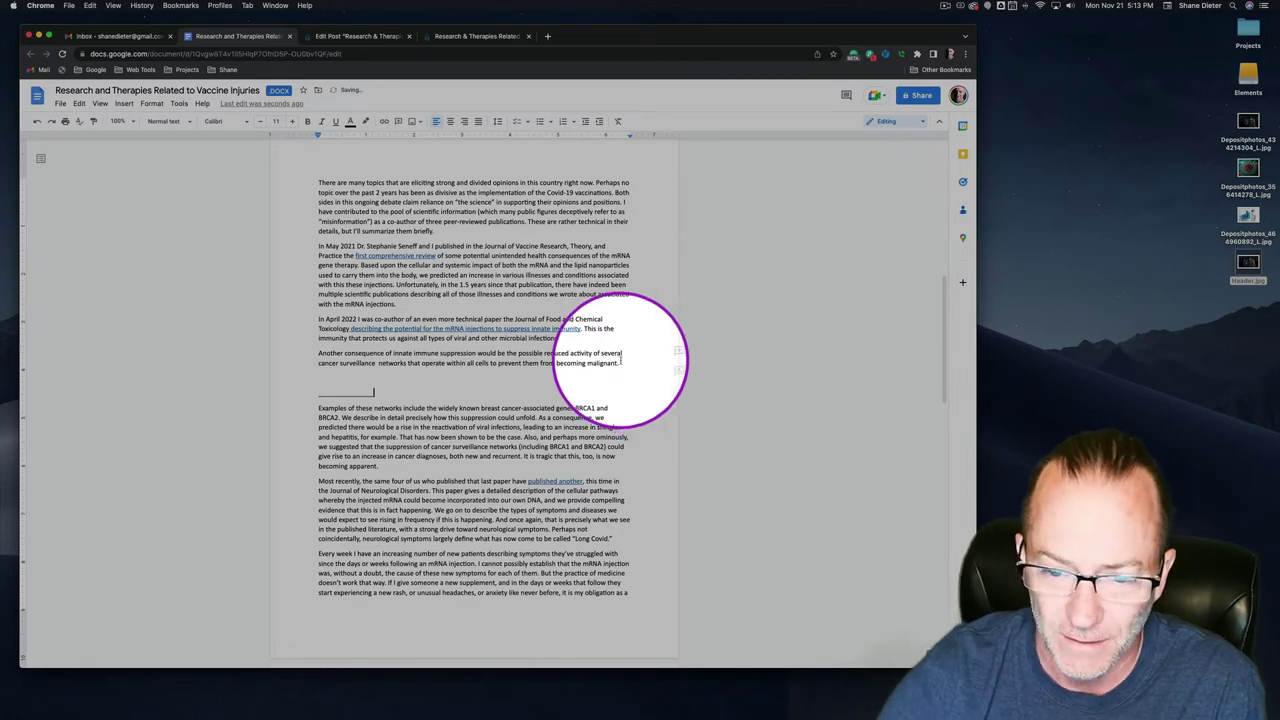
pyautogui.moveTo(622, 363); pyautogui.dragTo(322, 351)
pyautogui.scroll(2, 400, 362)
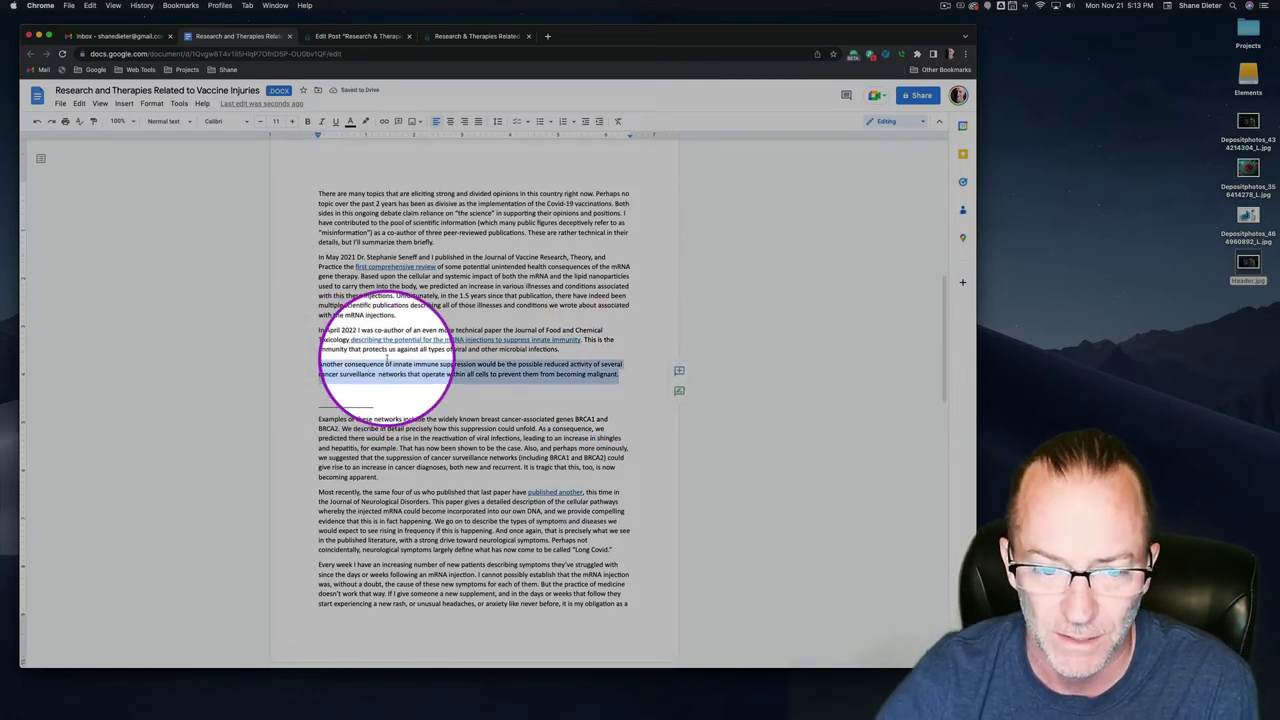
pyautogui.click(417, 384)
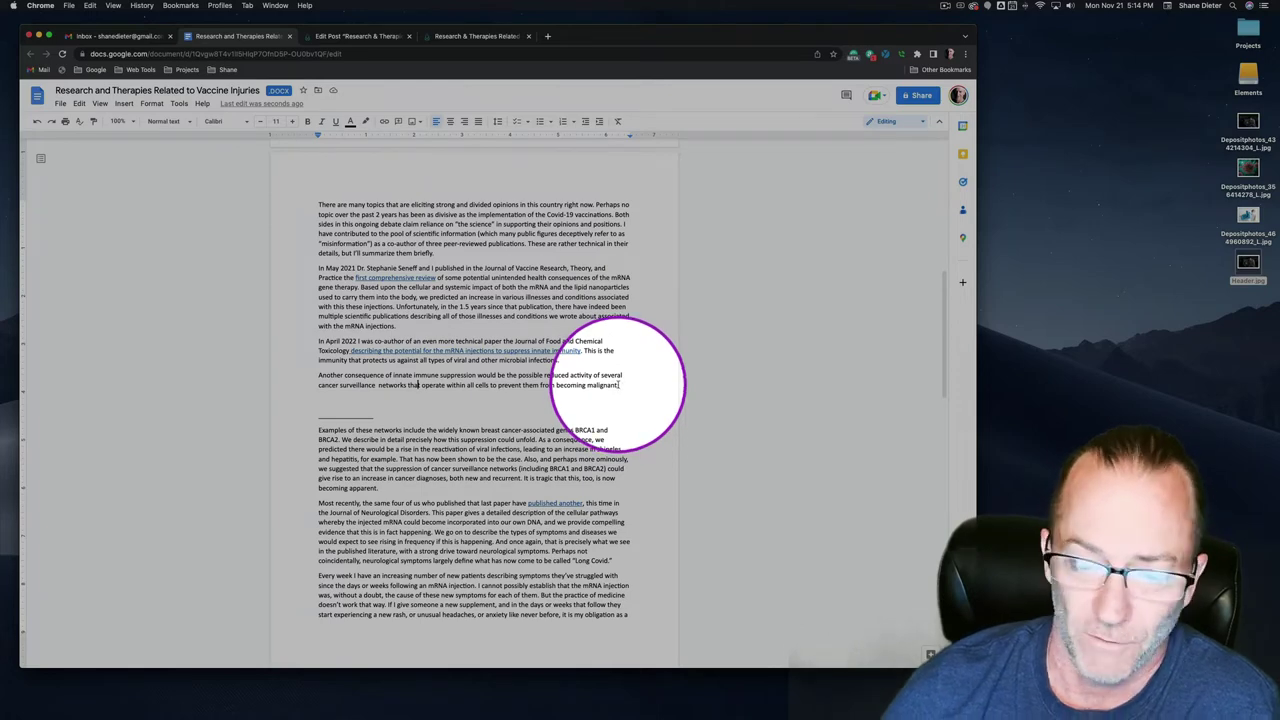
# Step: Copy the article's first three paragraphs, from "There are many topics" to "other microbial infections"
pyautogui.scroll(10, 622, 384)
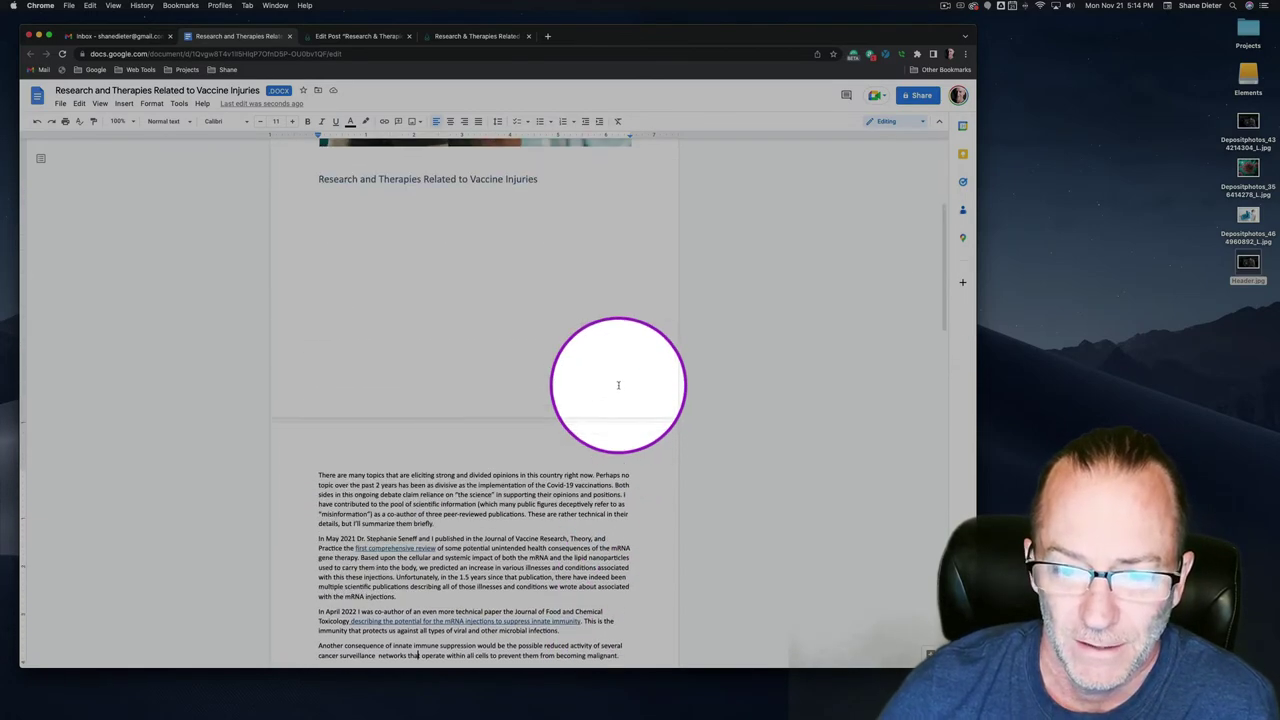
pyautogui.scroll(-5, 618, 384)
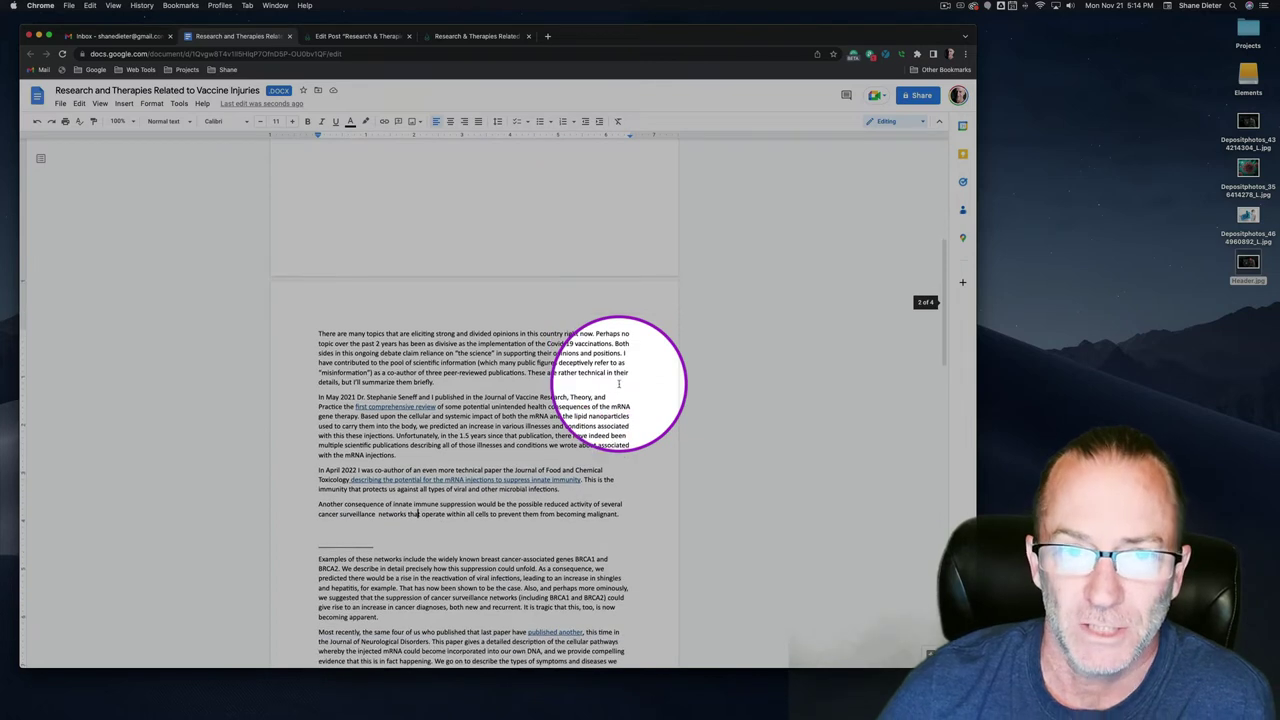
pyautogui.scroll(-1, 618, 384)
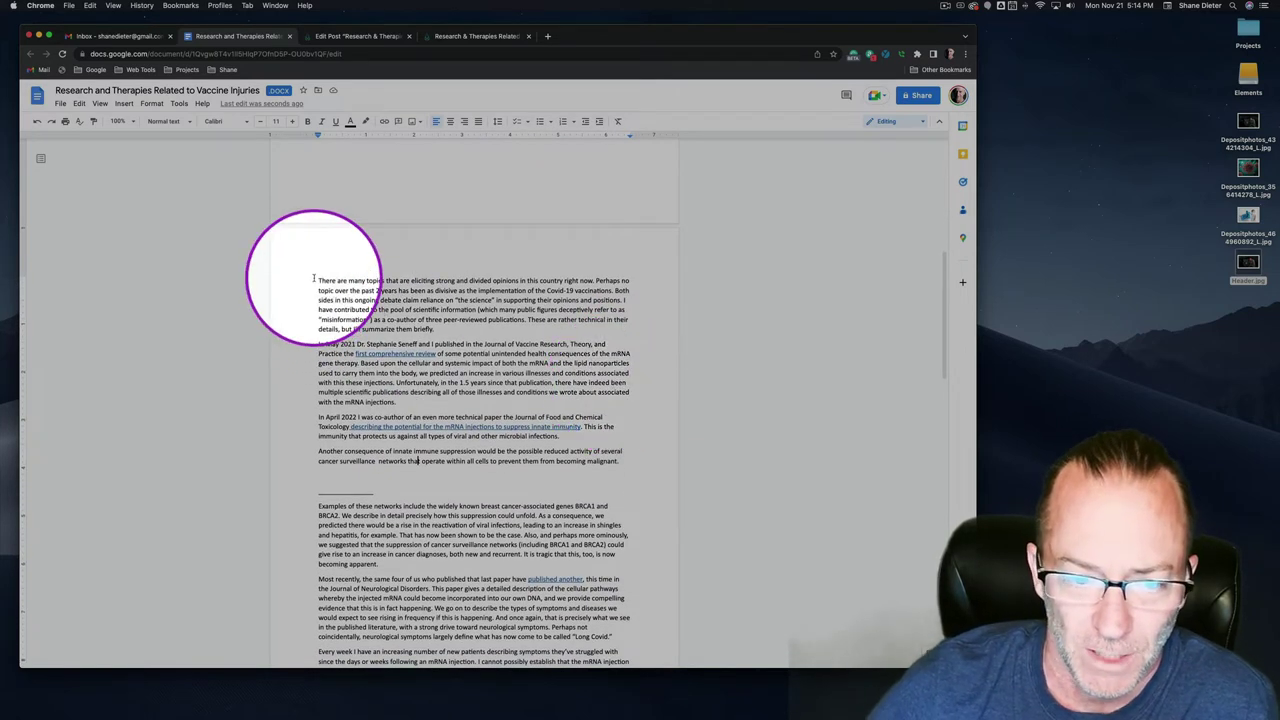
pyautogui.moveTo(317, 281); pyautogui.dragTo(619, 421)
pyautogui.press('super+c')
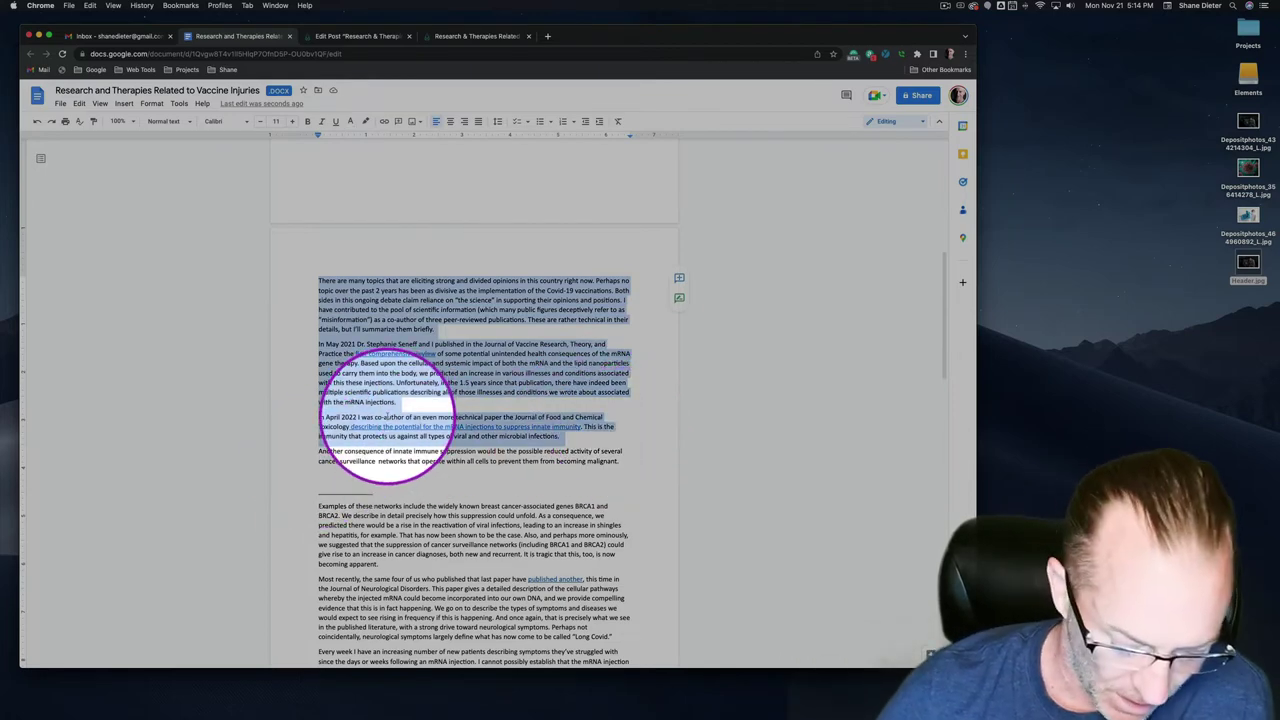
# Step: Back in the WordPress post editor, delete the old Fancy Unordered List element with the cooking oils beneath the heading
pyautogui.click(362, 36)
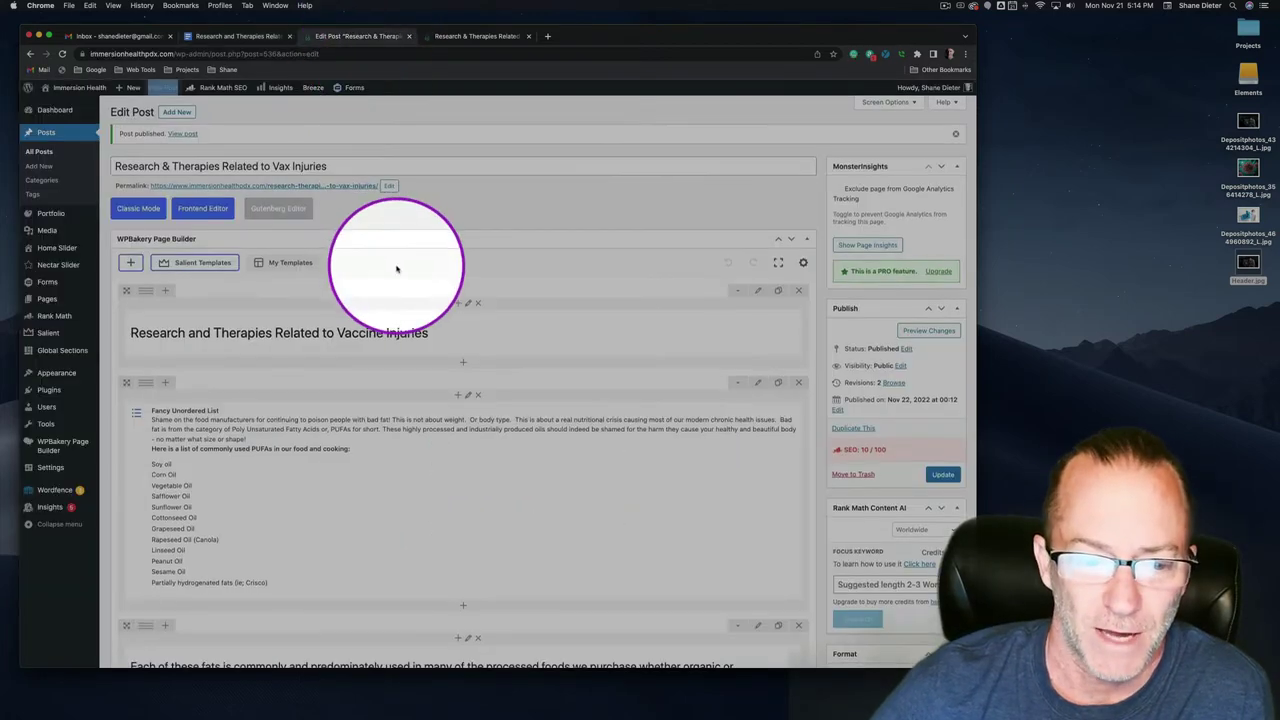
pyautogui.scroll(-5, 398, 267)
pyautogui.scroll(3, 400, 266)
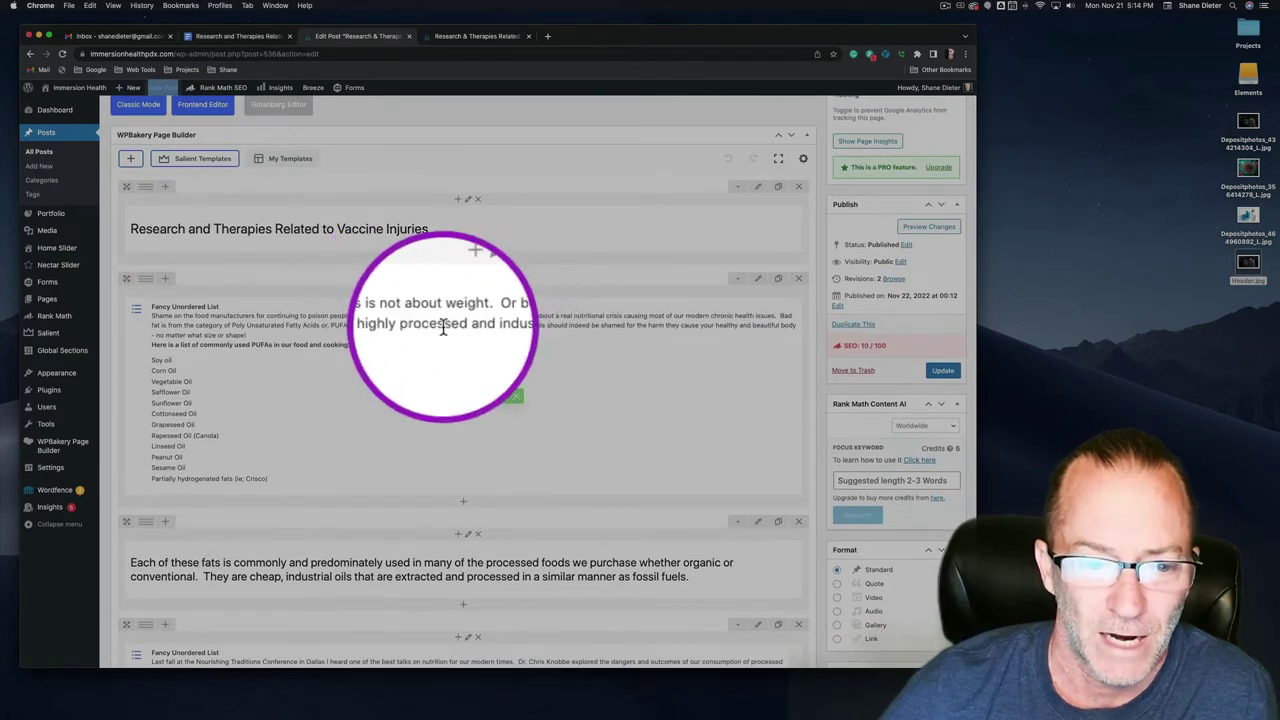
pyautogui.click(518, 401)
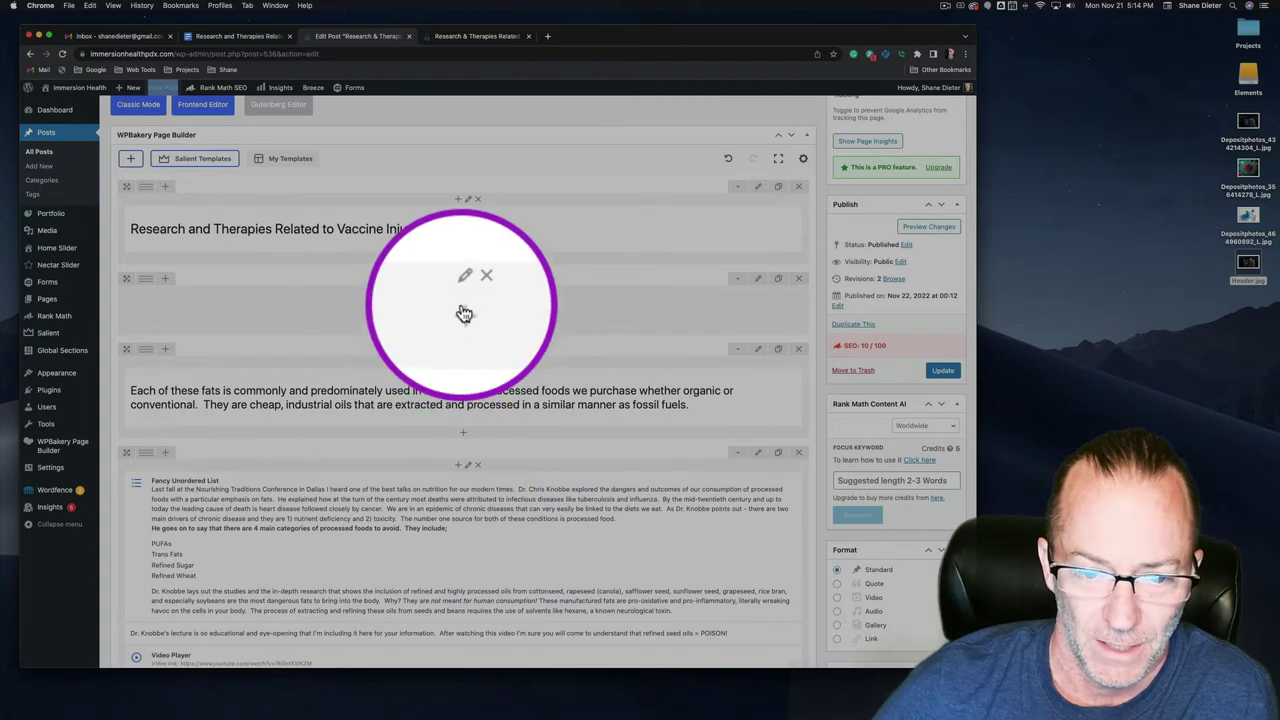
# Step: Add a Text Block element to the emptied row beneath the heading
pyautogui.click(463, 312)
pyautogui.scroll(-8, 428, 309)
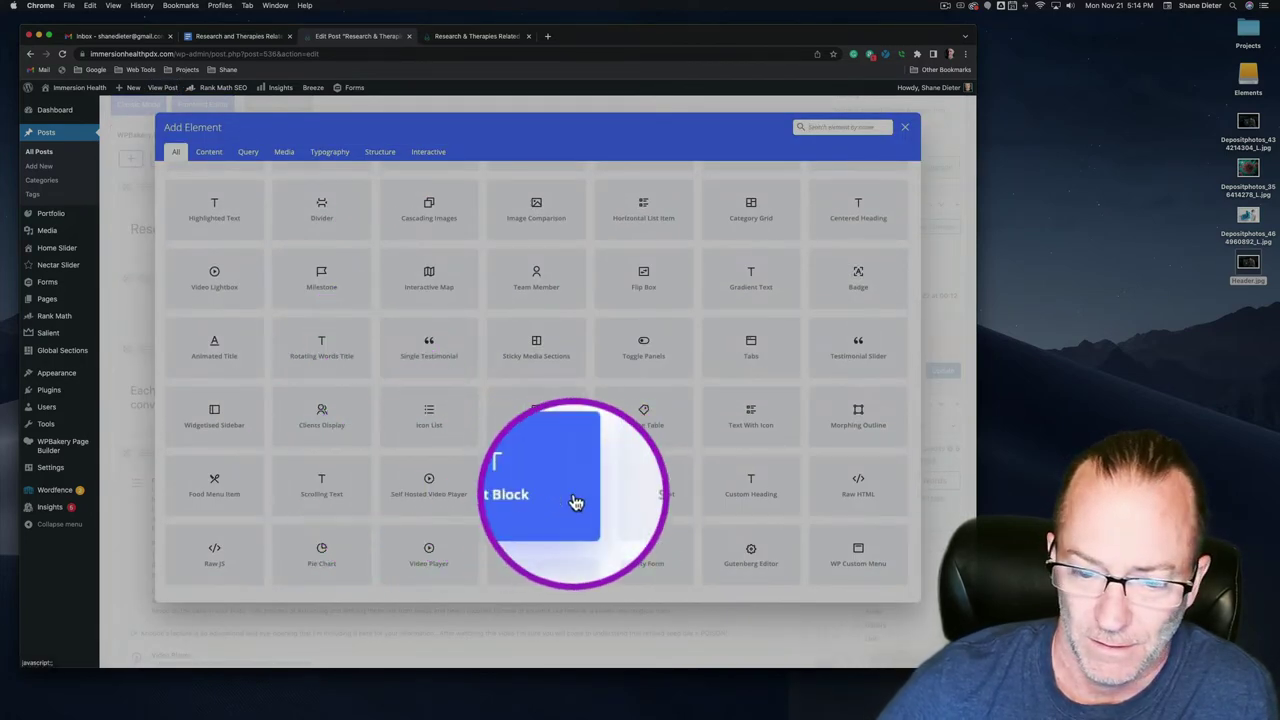
pyautogui.click(545, 484)
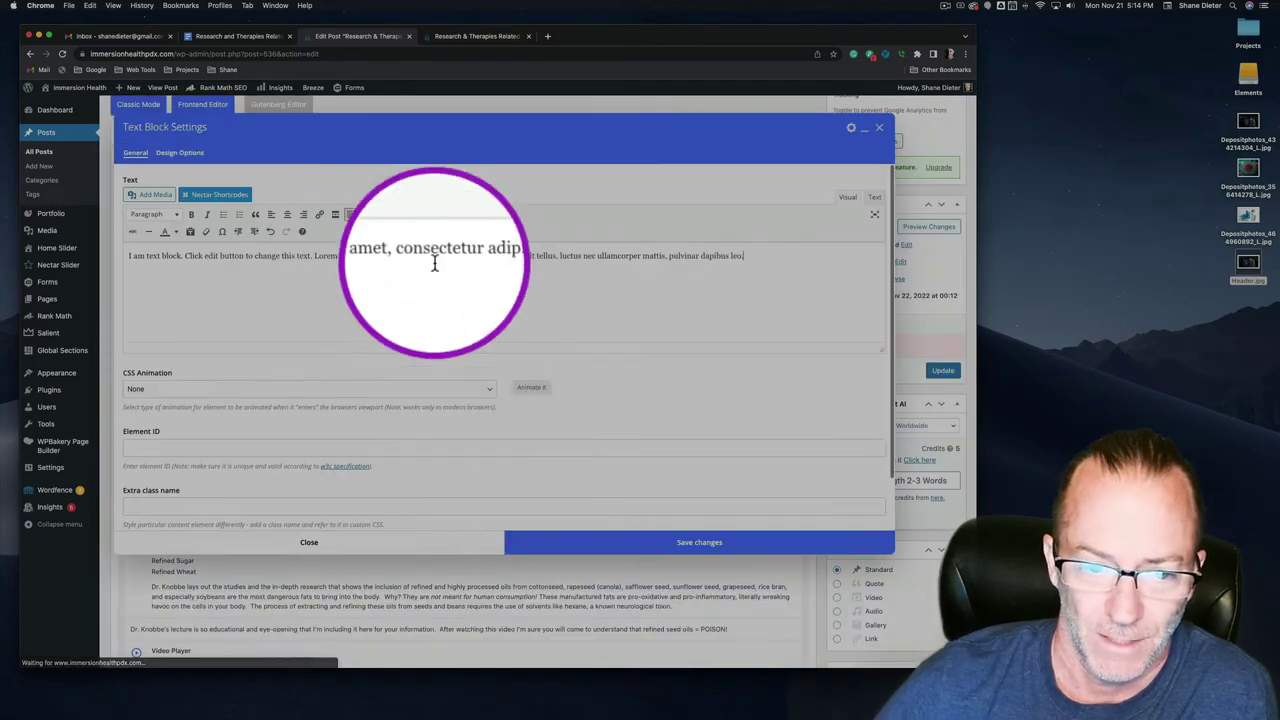
# Step: Replace the text block's placeholder text with the three copied article paragraphs, clear their formatting and save the block
pyautogui.tripleClick(433, 256)
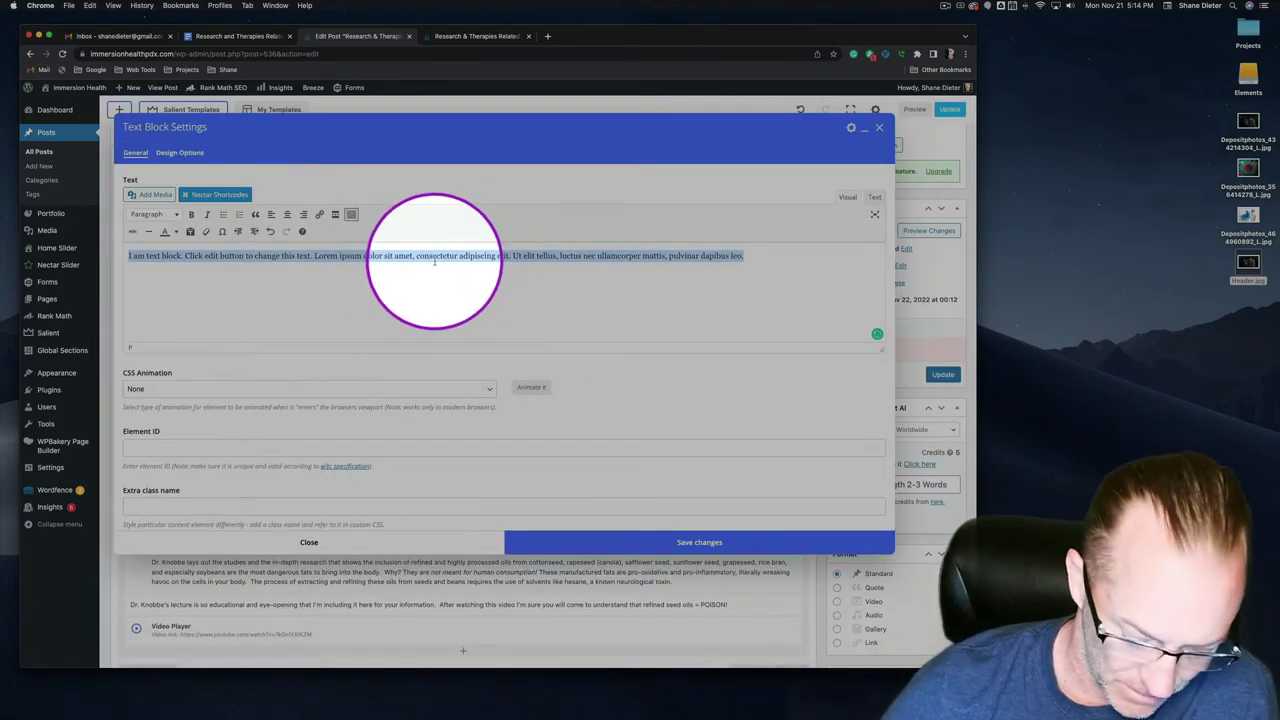
pyautogui.press('super+v')
pyautogui.scroll(2, 425, 266)
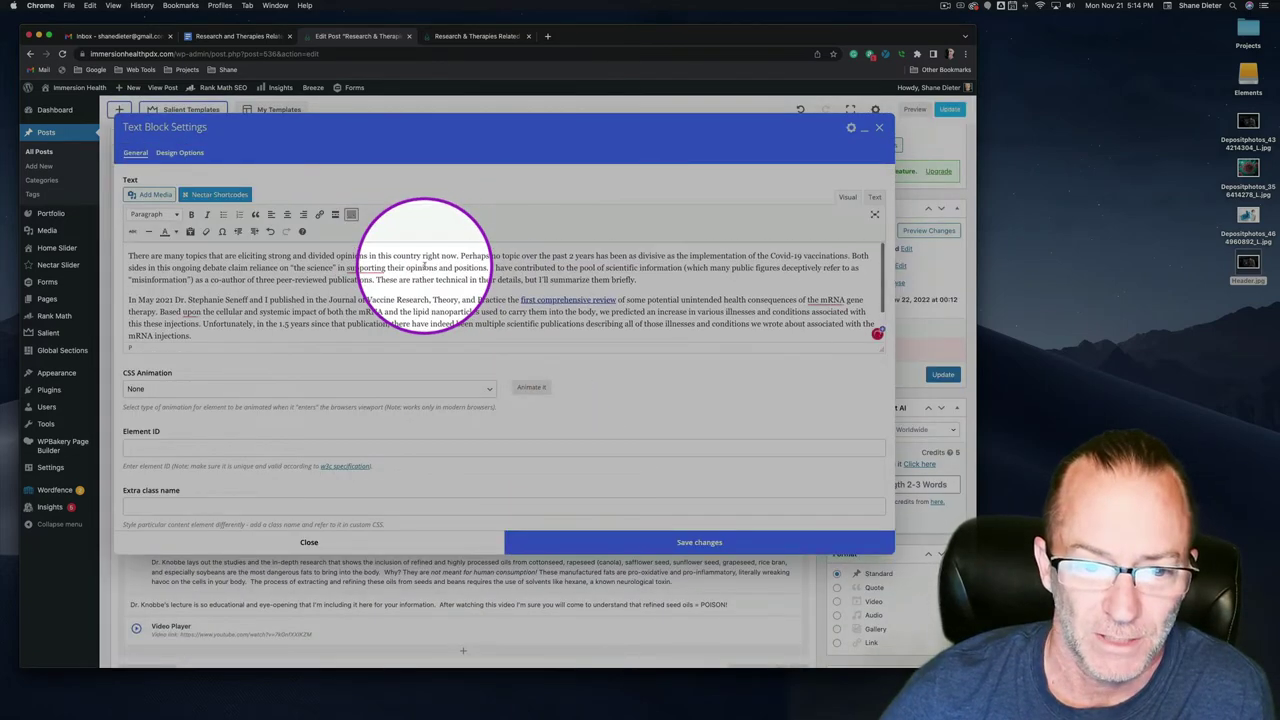
pyautogui.press('super+z')
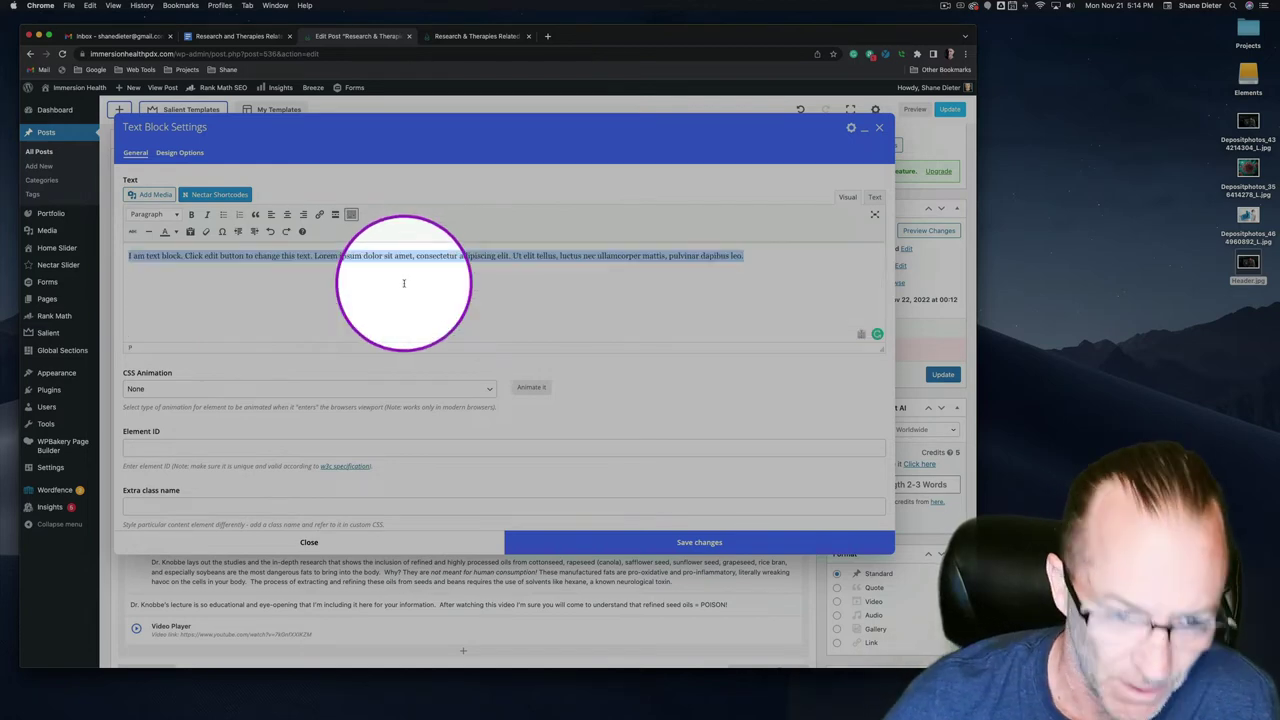
pyautogui.press('super+v')
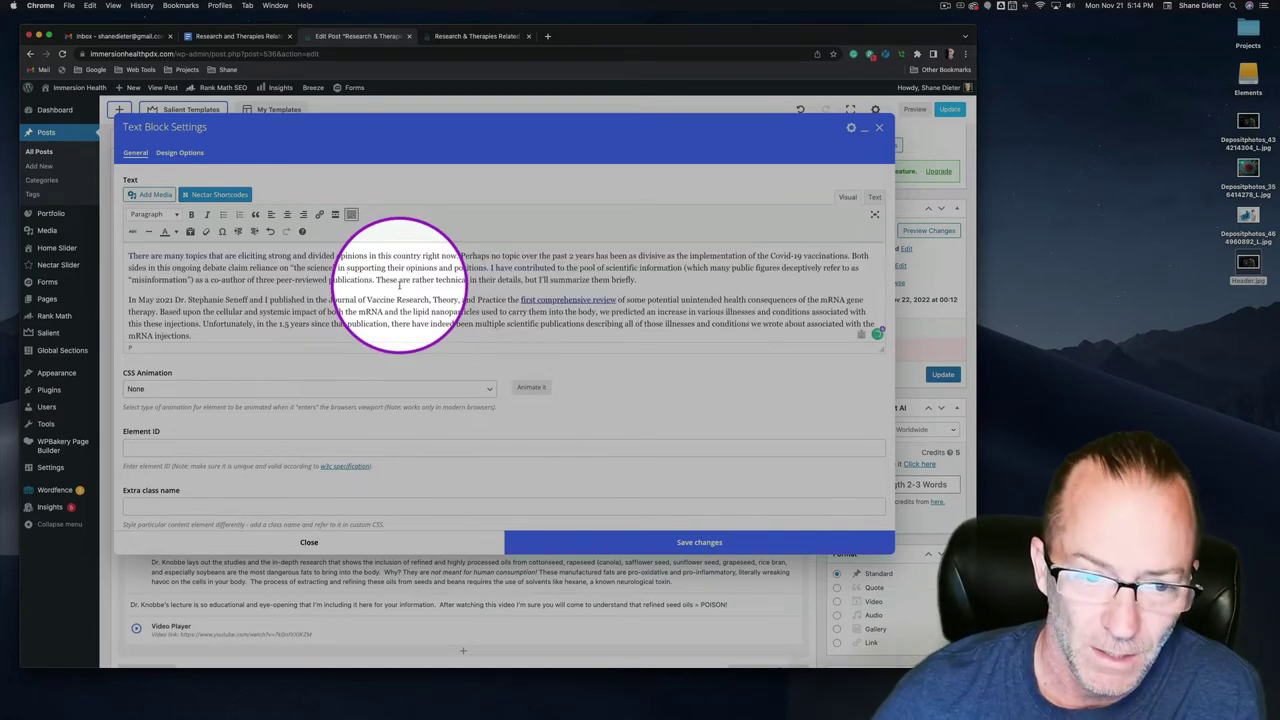
pyautogui.press('super+a')
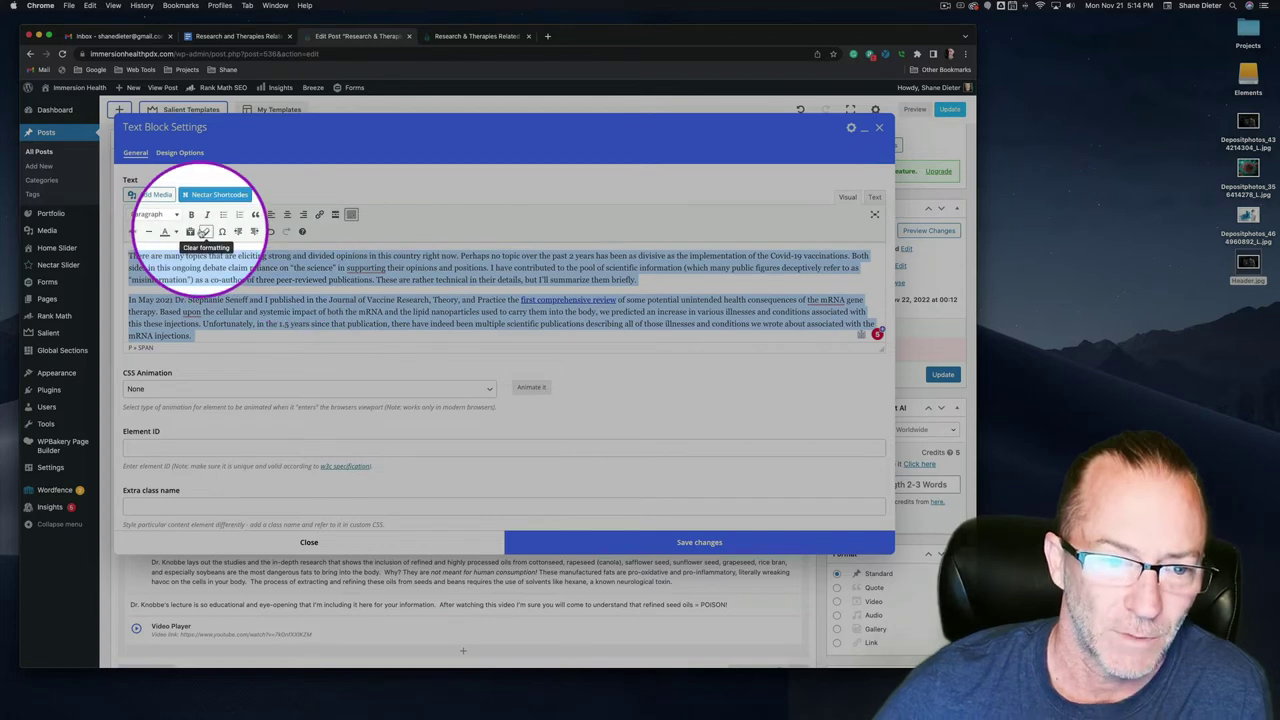
pyautogui.click(243, 262)
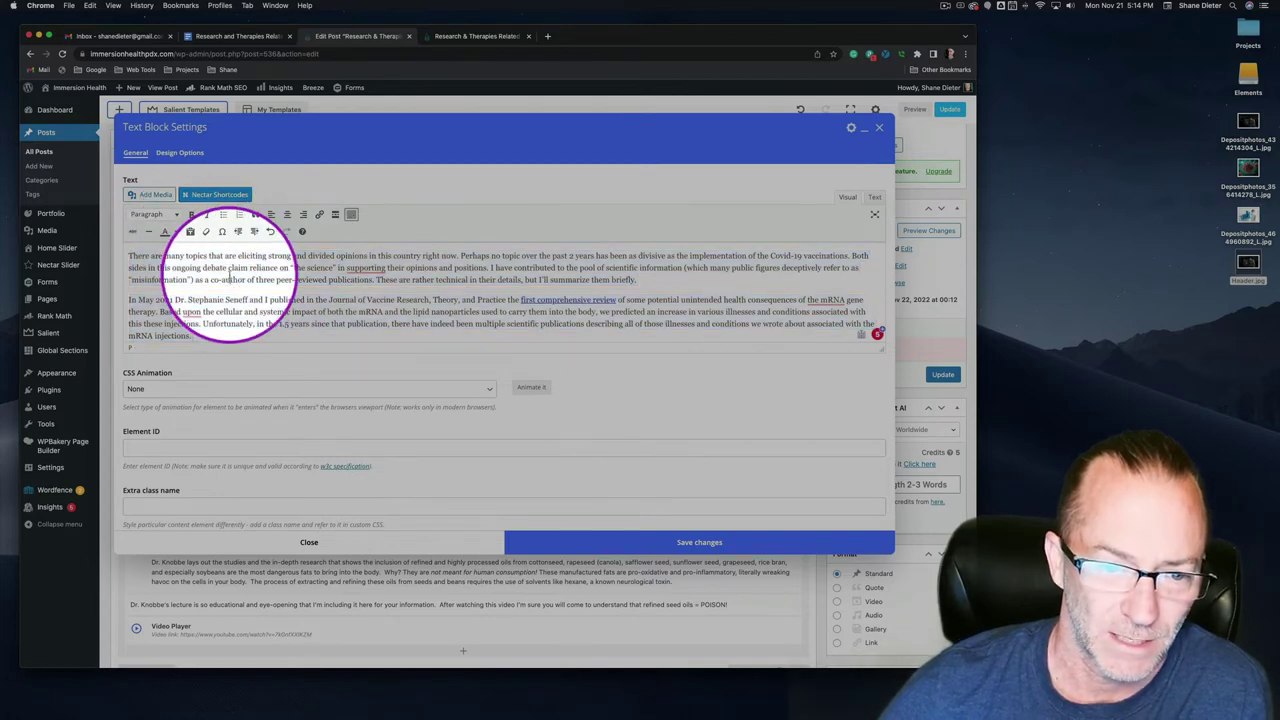
pyautogui.scroll(-2, 292, 298)
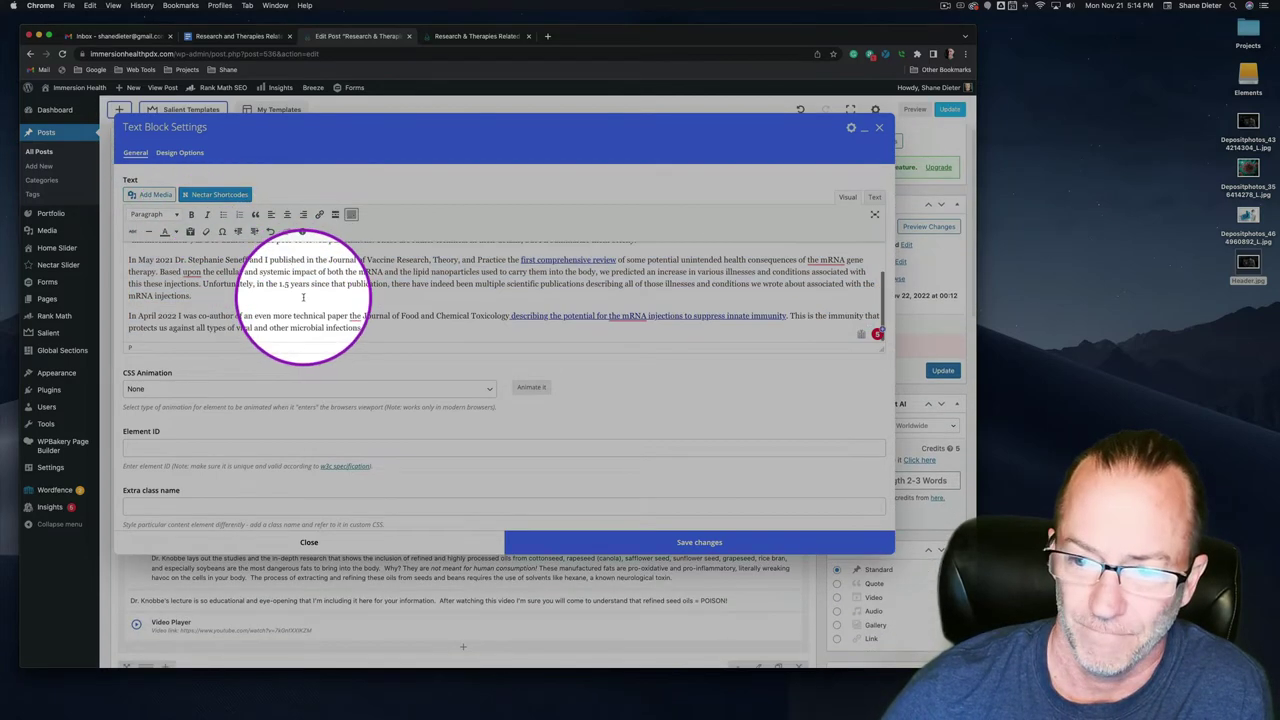
pyautogui.click(626, 541)
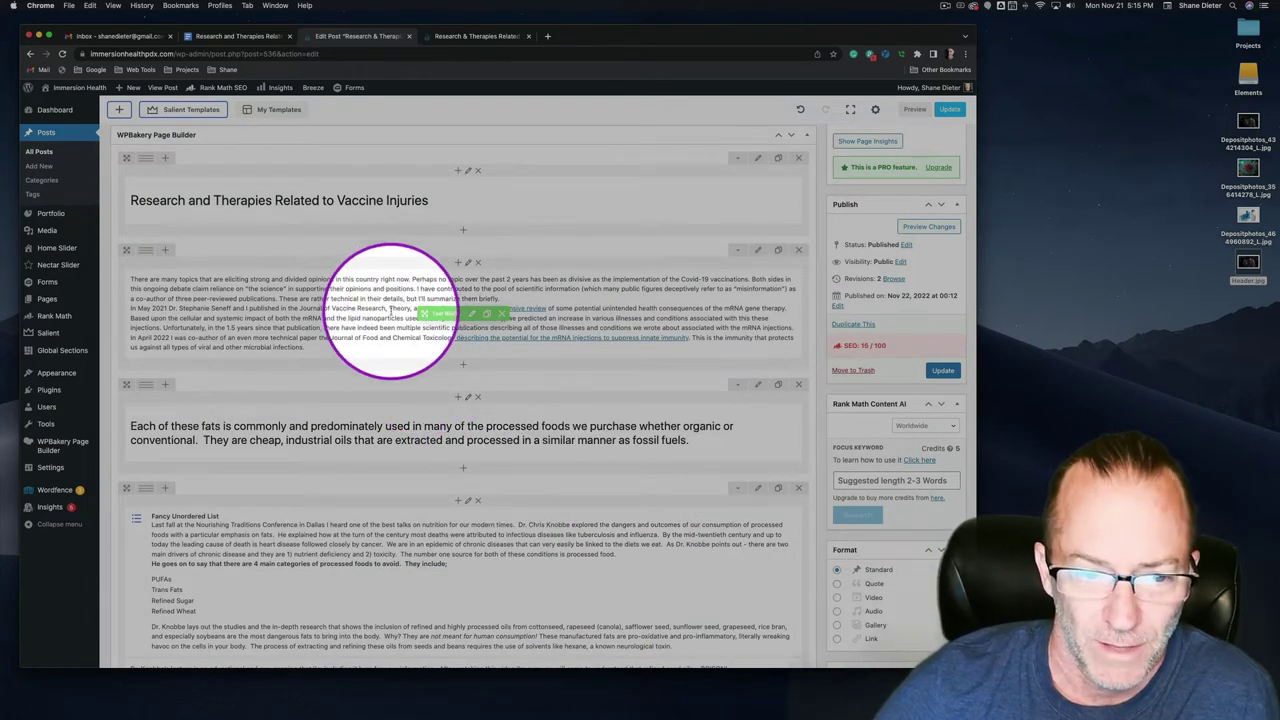
# Step: In the Google Docs article, copy the "Another consequence of innate immune suppression" paragraph above the divider line
pyautogui.scroll(-1, 405, 318)
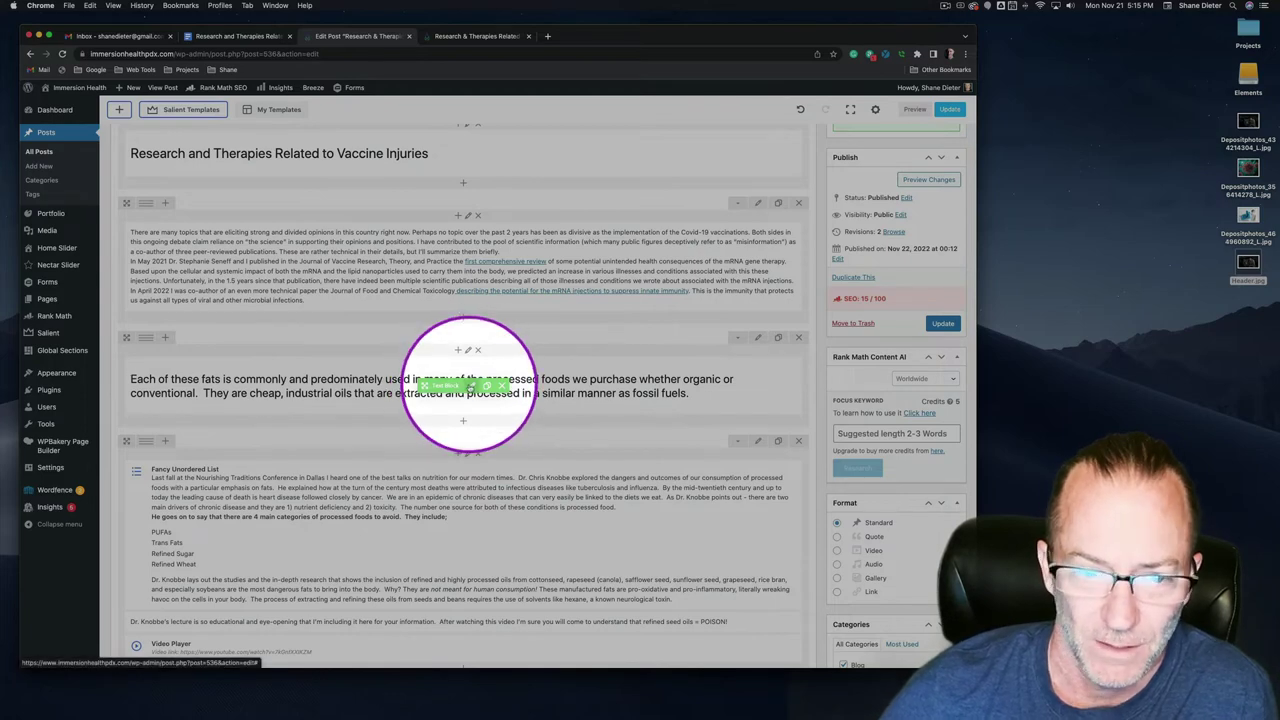
pyautogui.click(237, 36)
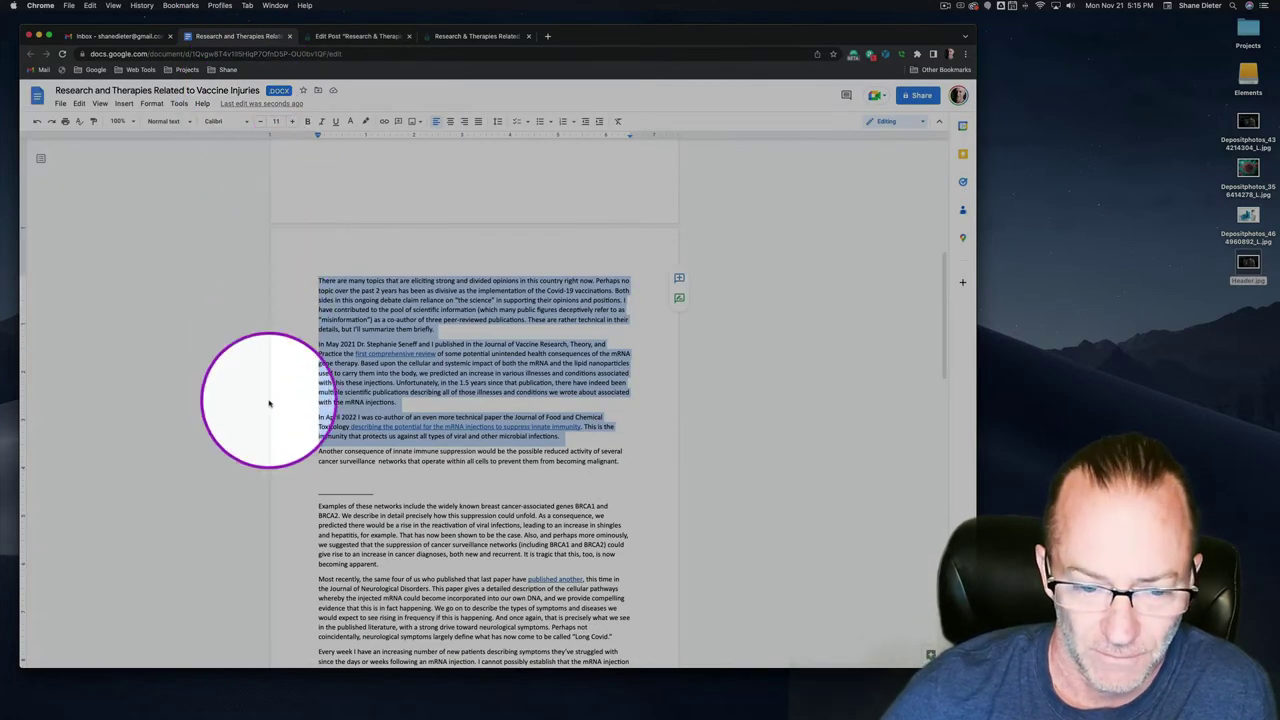
pyautogui.moveTo(318, 451); pyautogui.dragTo(640, 460)
pyautogui.press('super+c')
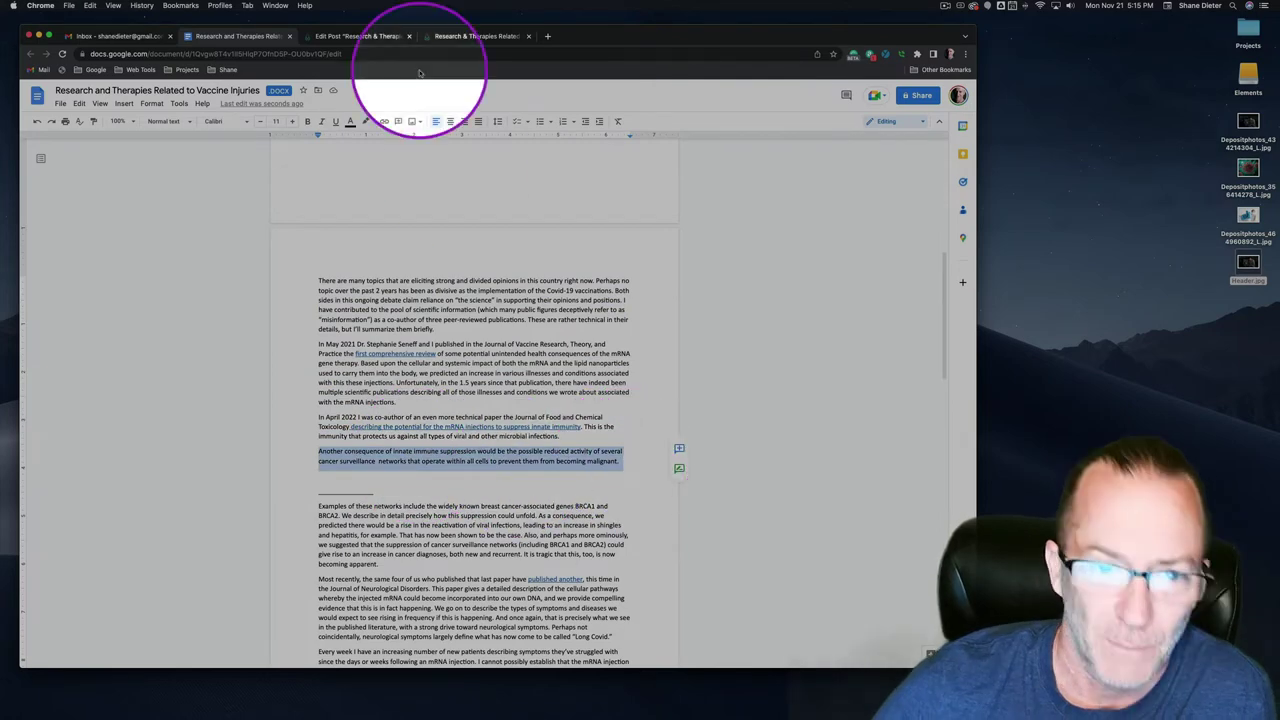
# Step: Back in the WordPress post editor, replace the "Each of these fats" text block's content with the copied paragraph
pyautogui.click(357, 36)
pyautogui.click(455, 400)
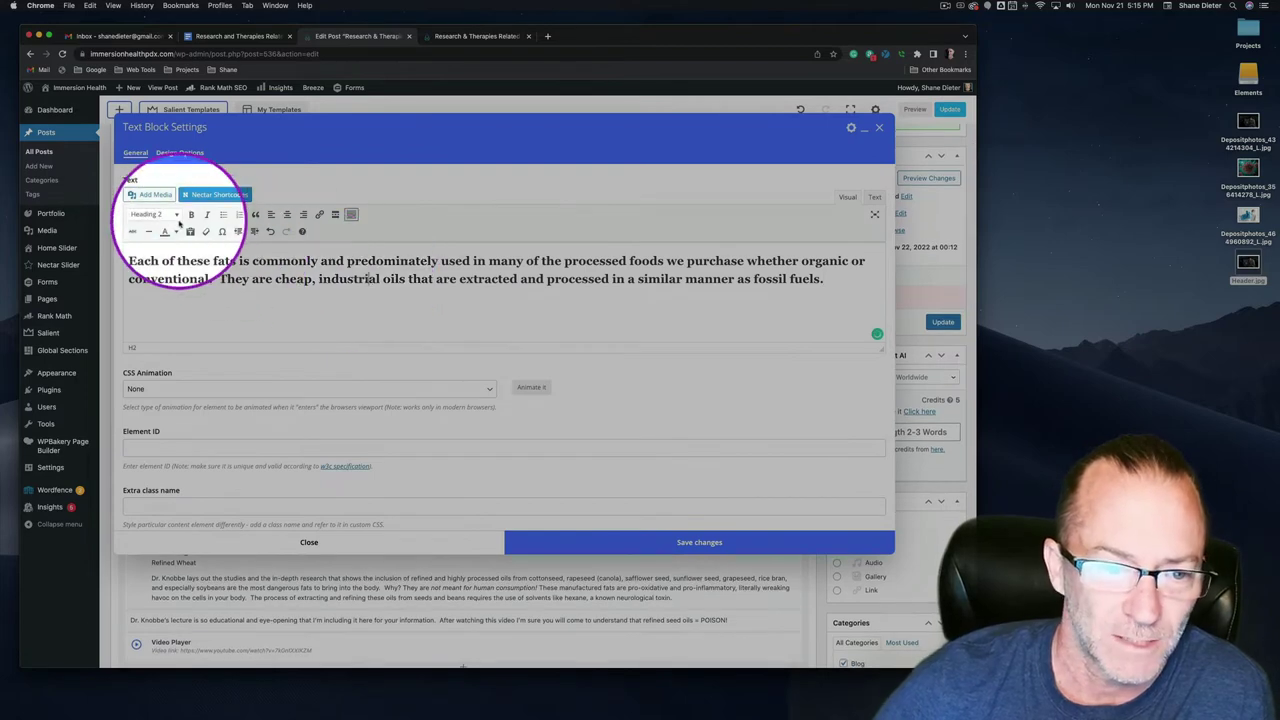
pyautogui.tripleClick(257, 261)
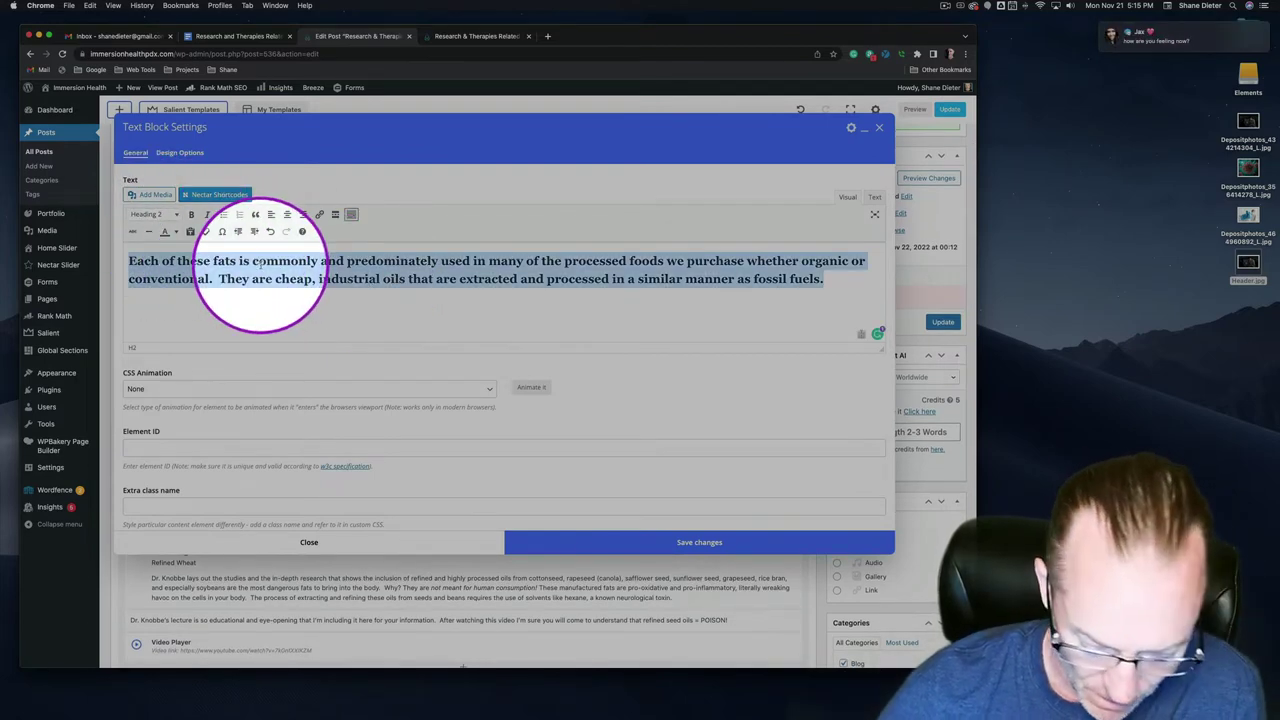
pyautogui.press('super+v')
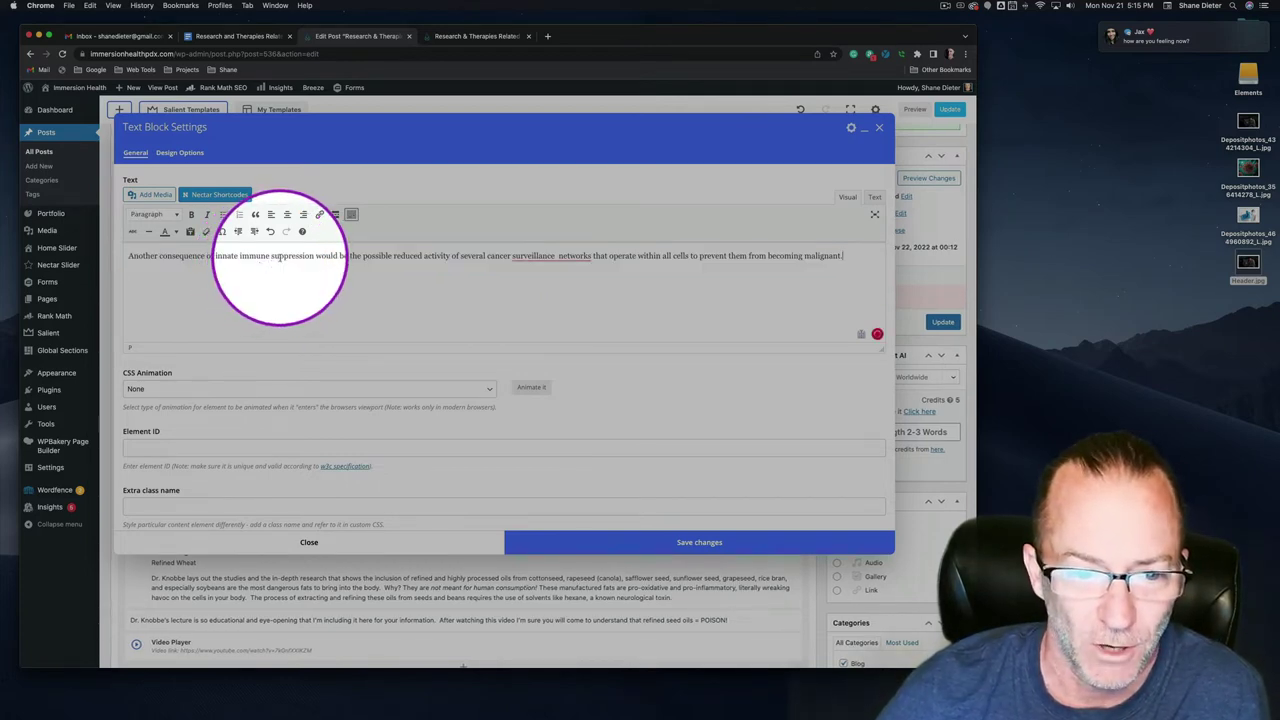
# Step: Format the pasted sentence as Heading 2, remove the extra space between "surveillance" and "networks", and save the text block
pyautogui.tripleClick(280, 257)
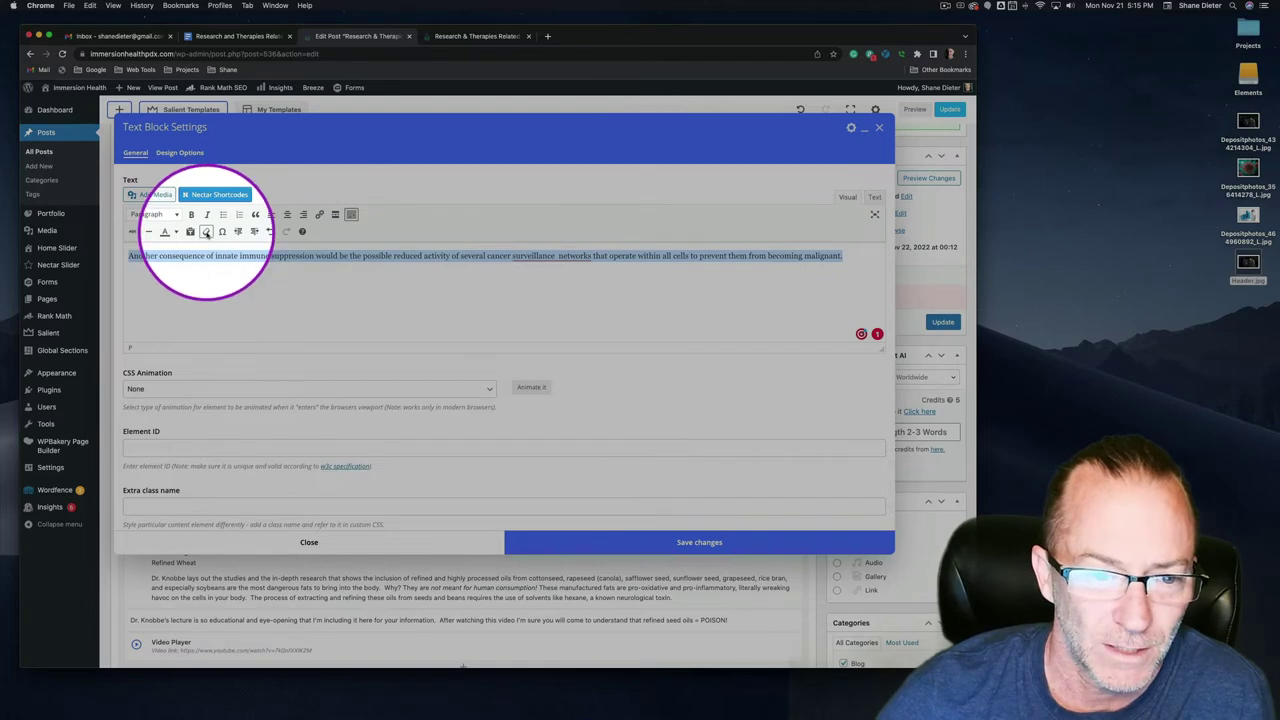
pyautogui.click(157, 215)
pyautogui.click(166, 272)
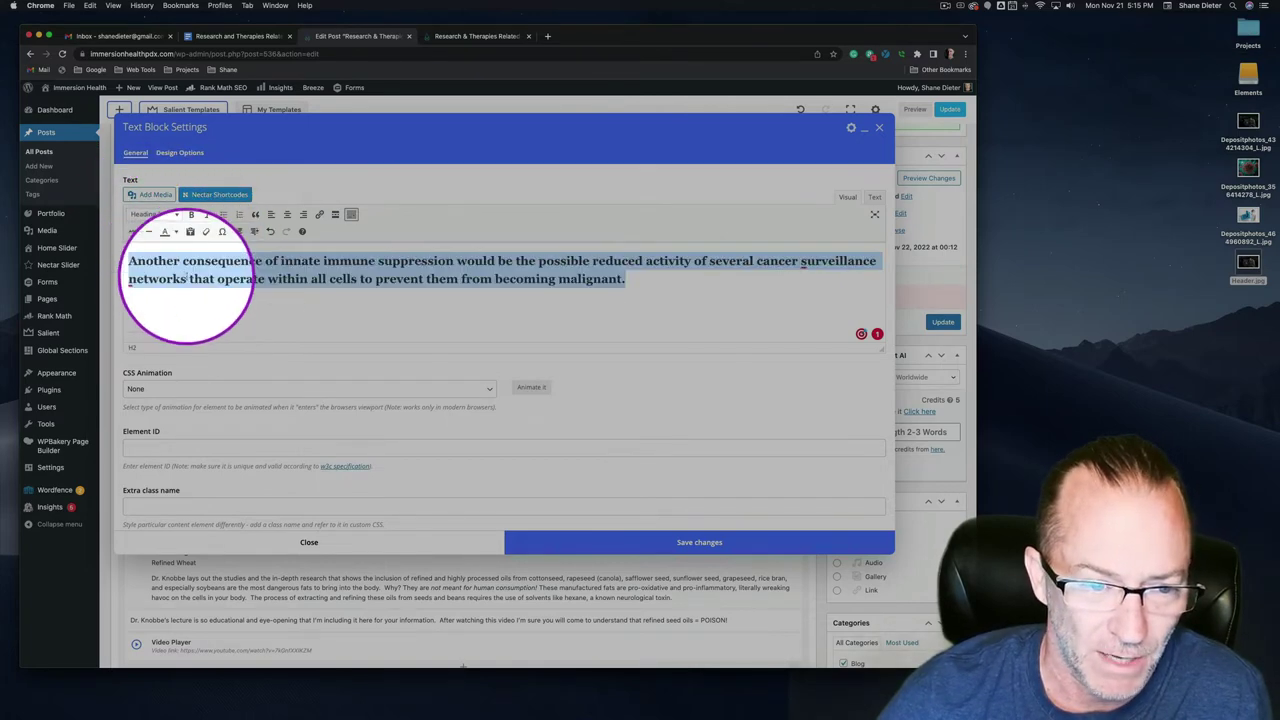
pyautogui.click(629, 293)
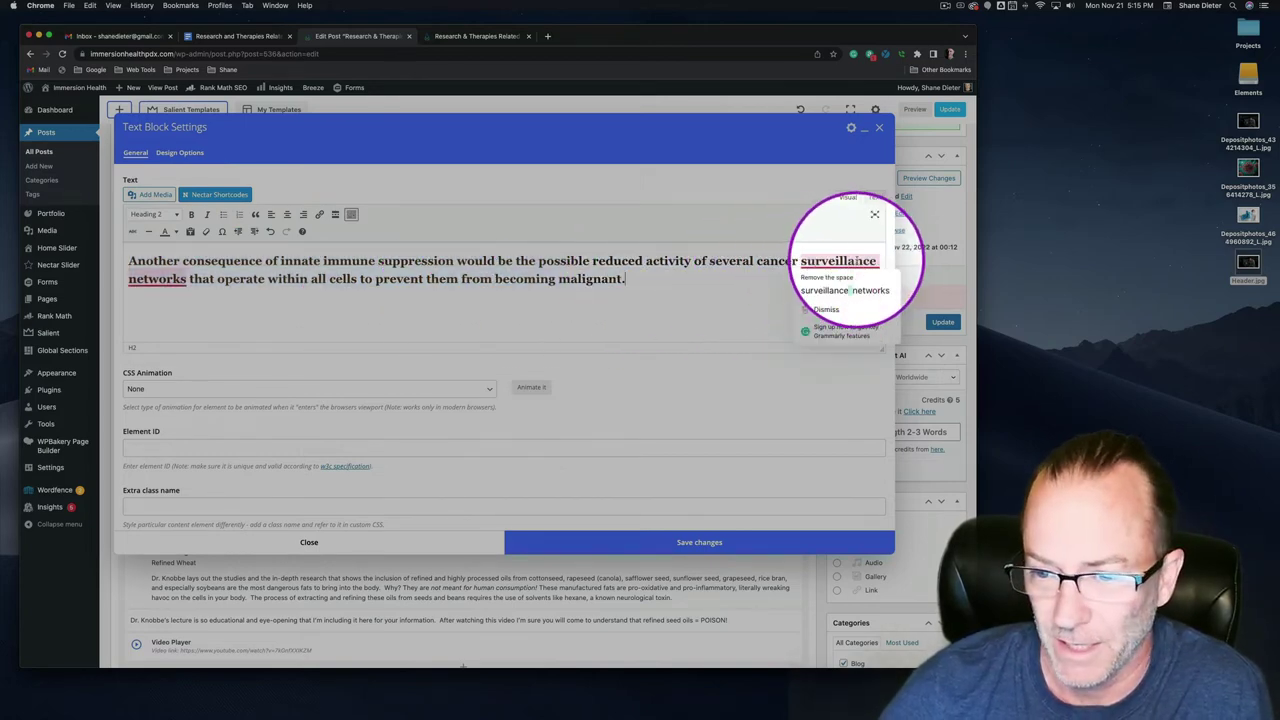
pyautogui.click(857, 288)
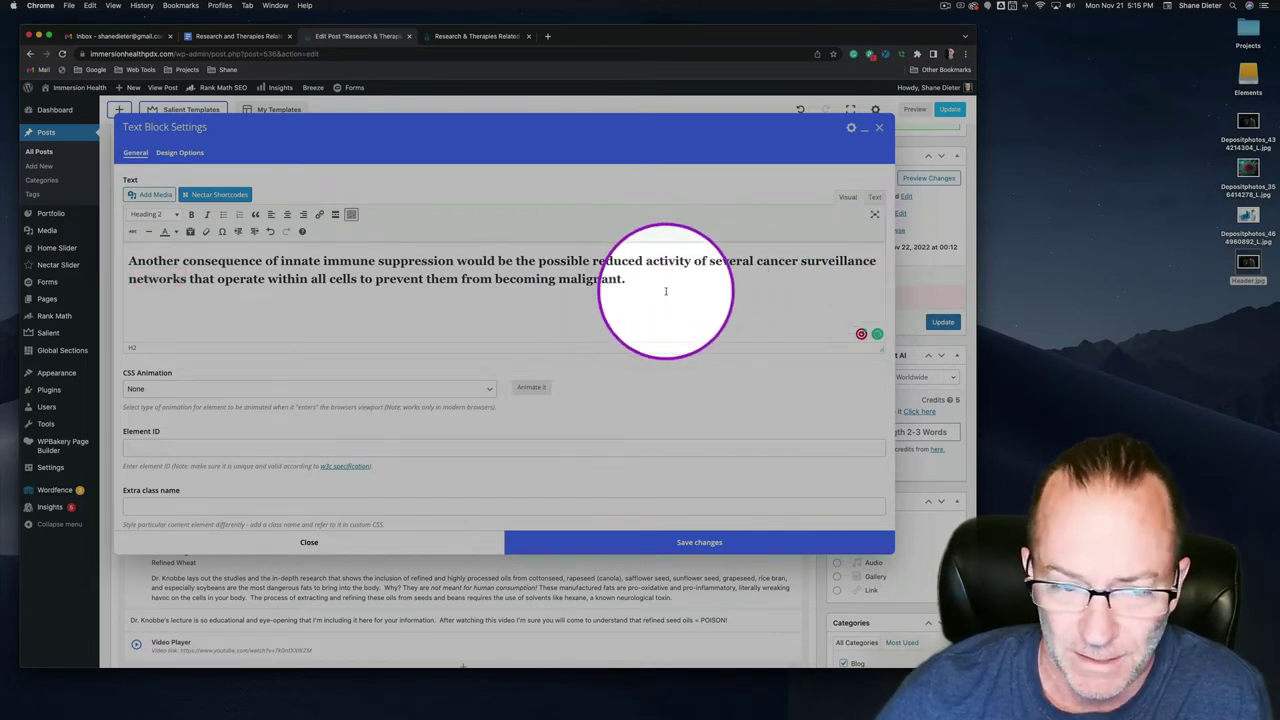
pyautogui.click(672, 538)
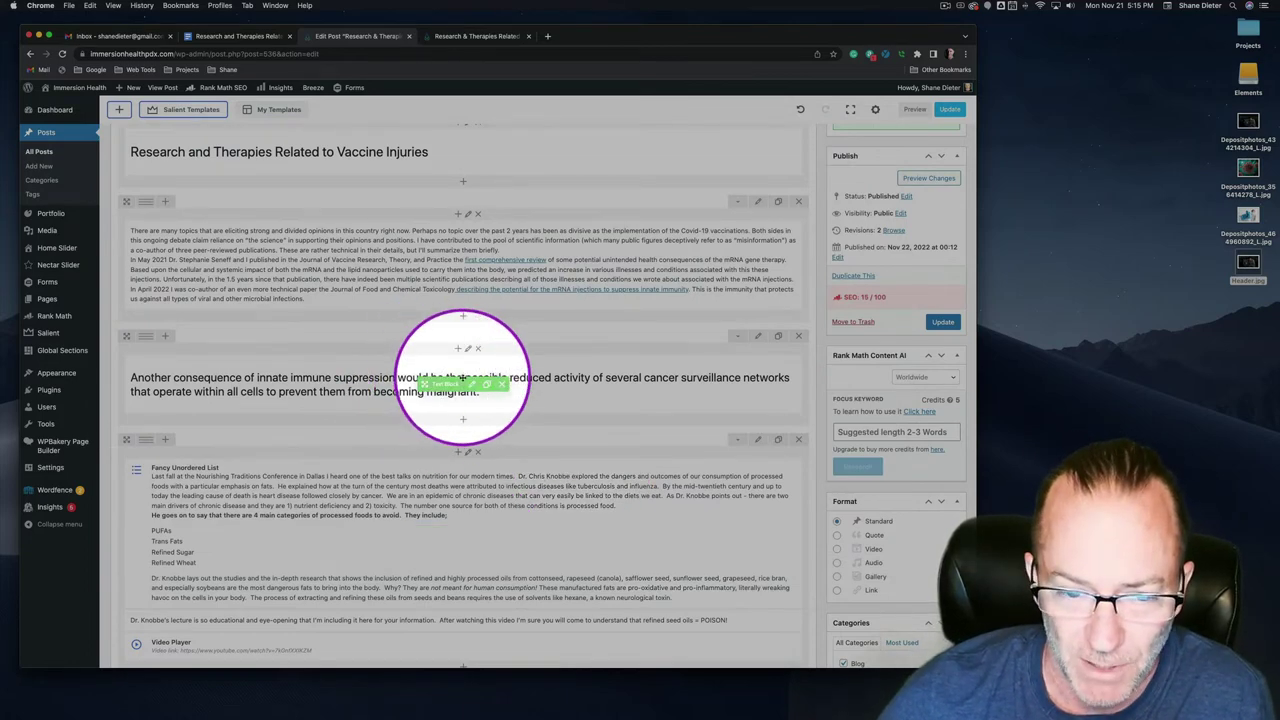
# Step: Open the background settings of the "Another consequence" row and check how its oil background image looks on the live post page
pyautogui.scroll(1, 463, 383)
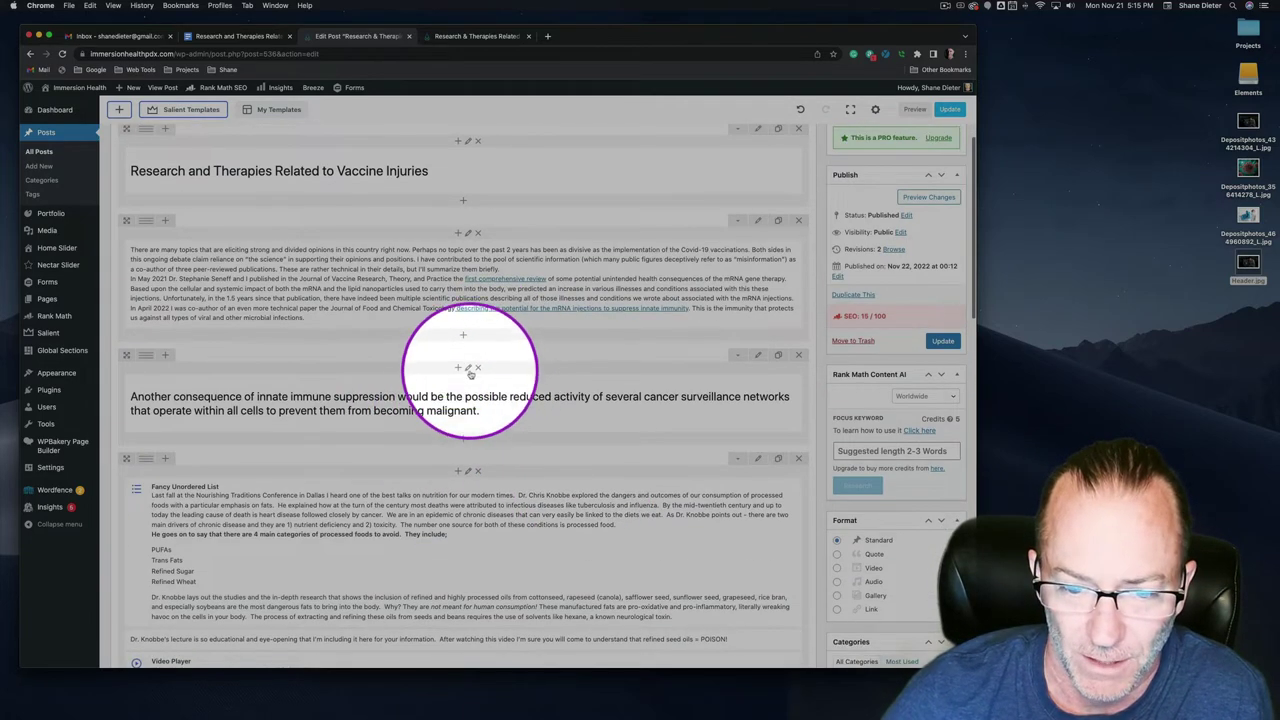
pyautogui.click(758, 356)
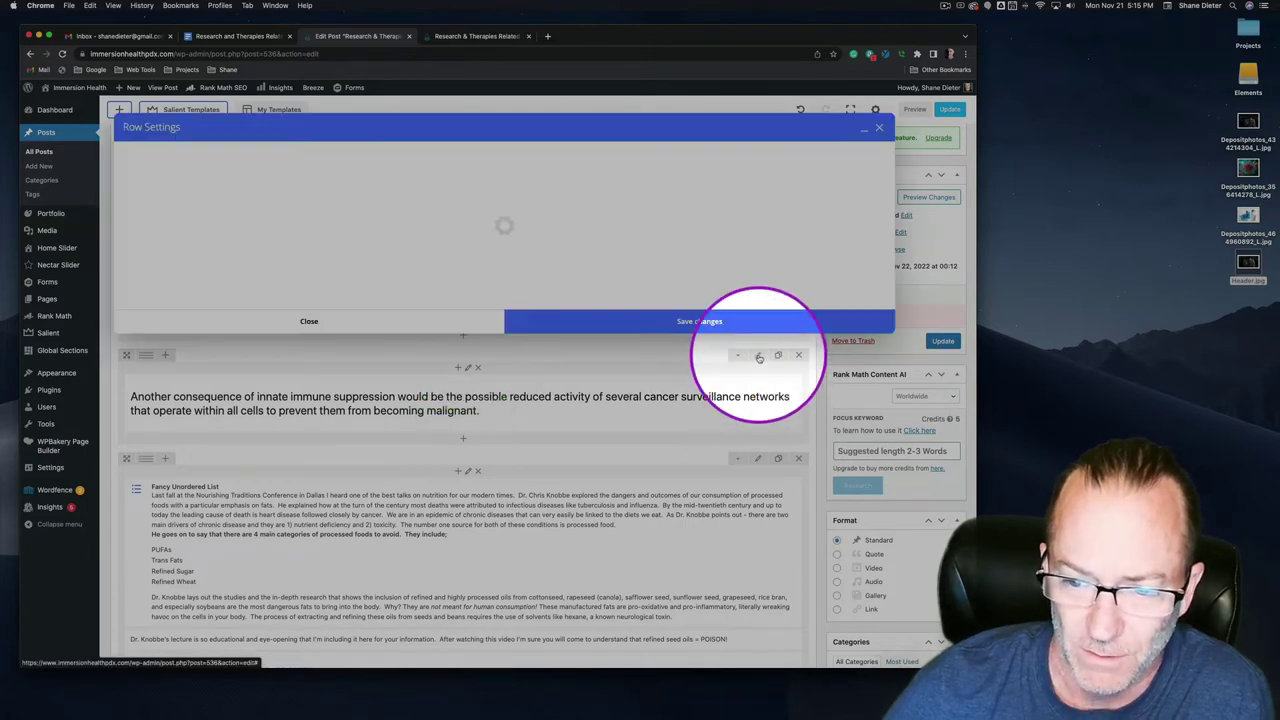
pyautogui.click(174, 152)
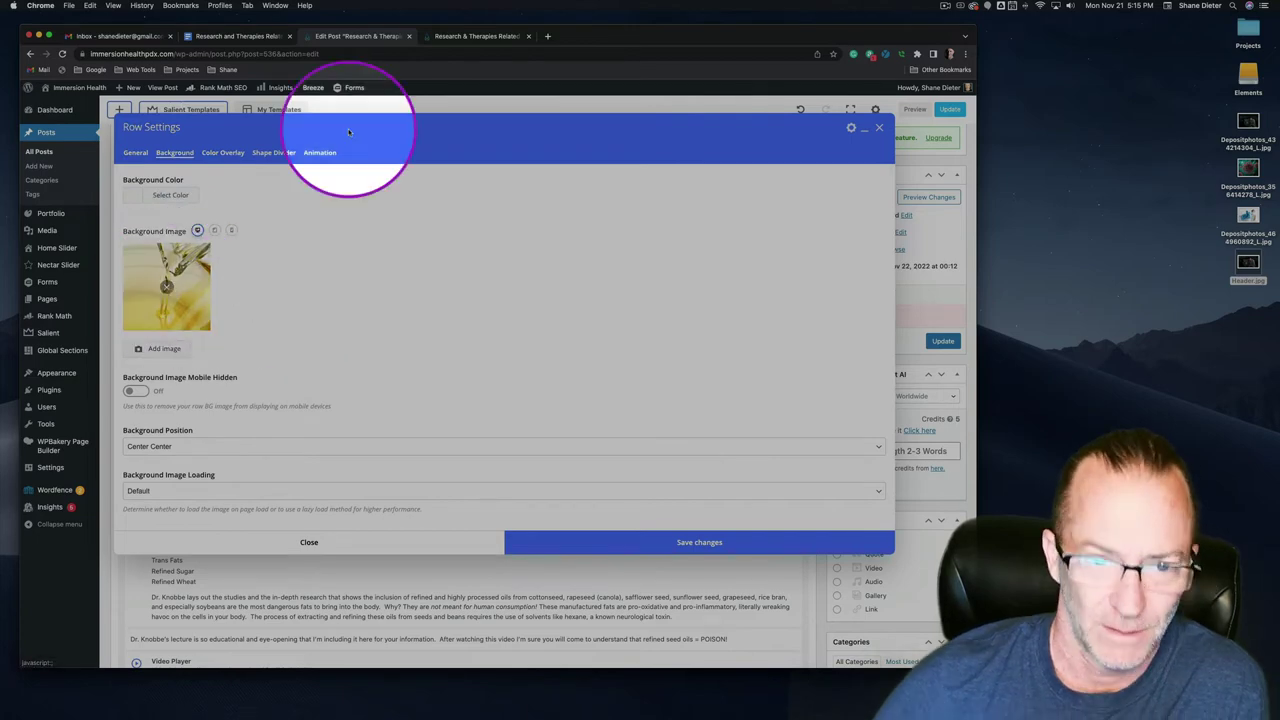
pyautogui.click(488, 40)
pyautogui.scroll(1, 480, 360)
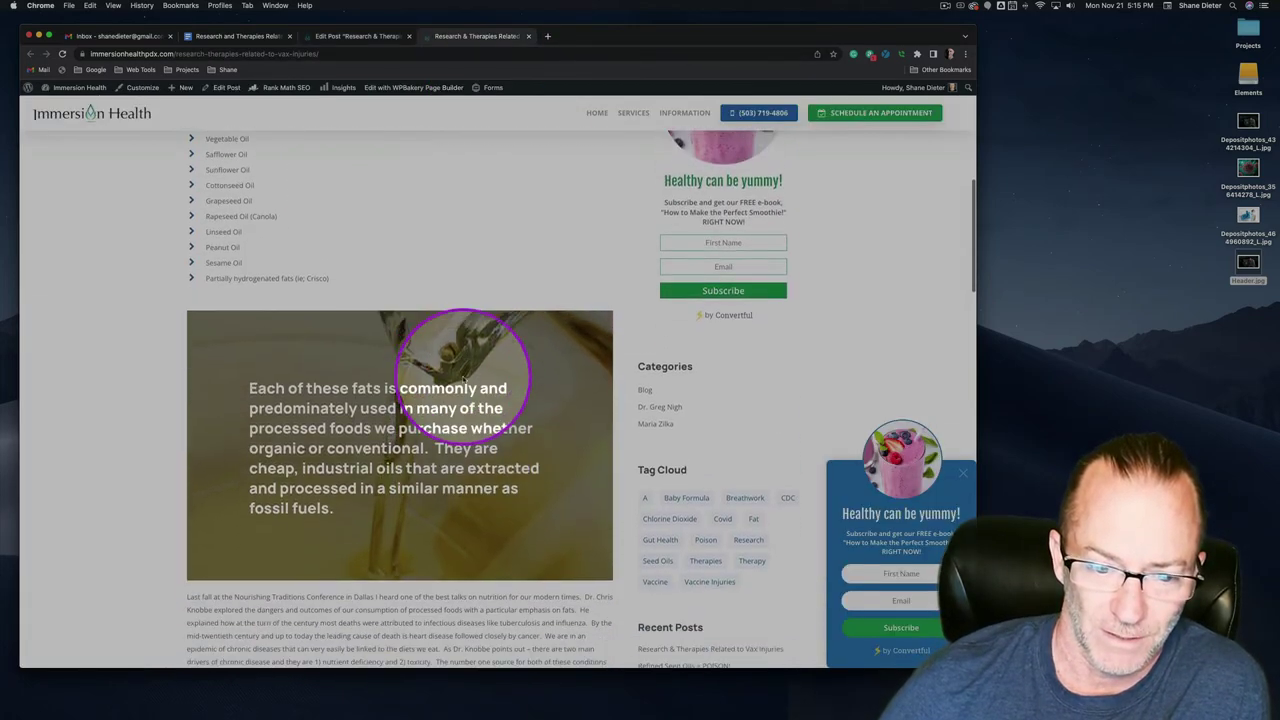
pyautogui.scroll(-2, 470, 370)
pyautogui.click(374, 44)
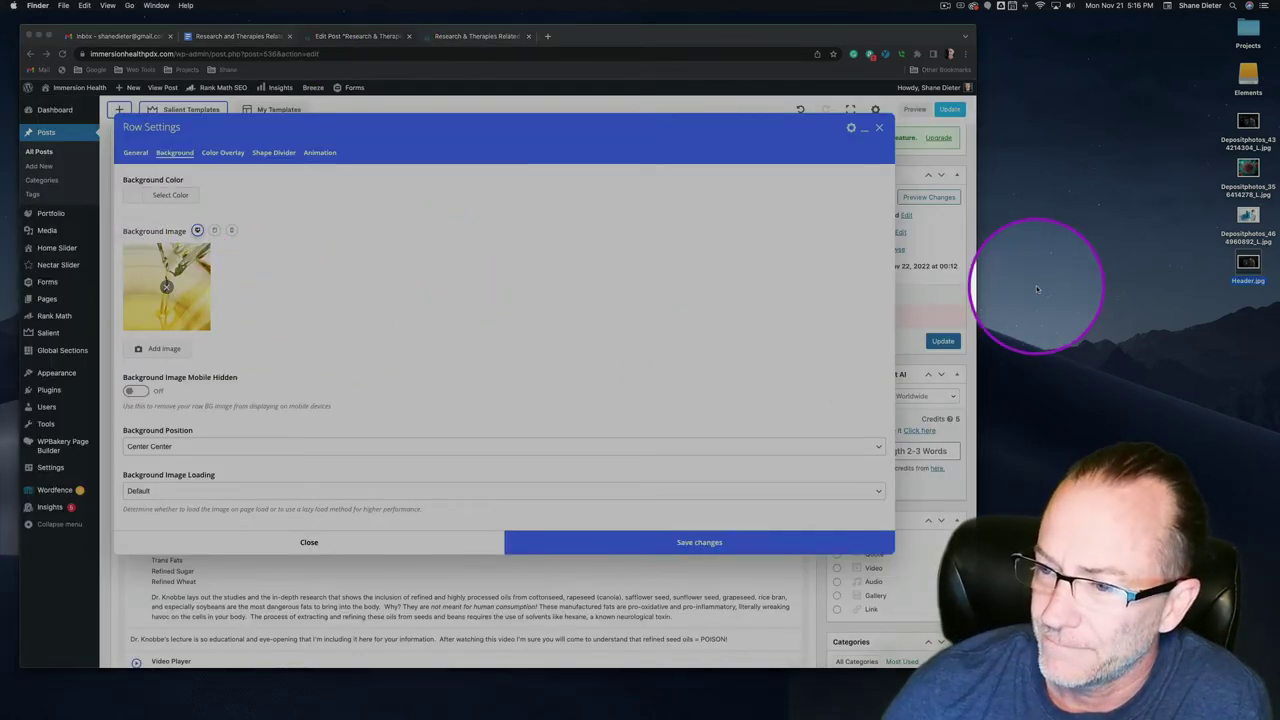
# Step: Switch to Photoshop, close the open photo without saving and open Depositphotos_356414278_L.jpg from the desktop
pyautogui.press('super+Tab')
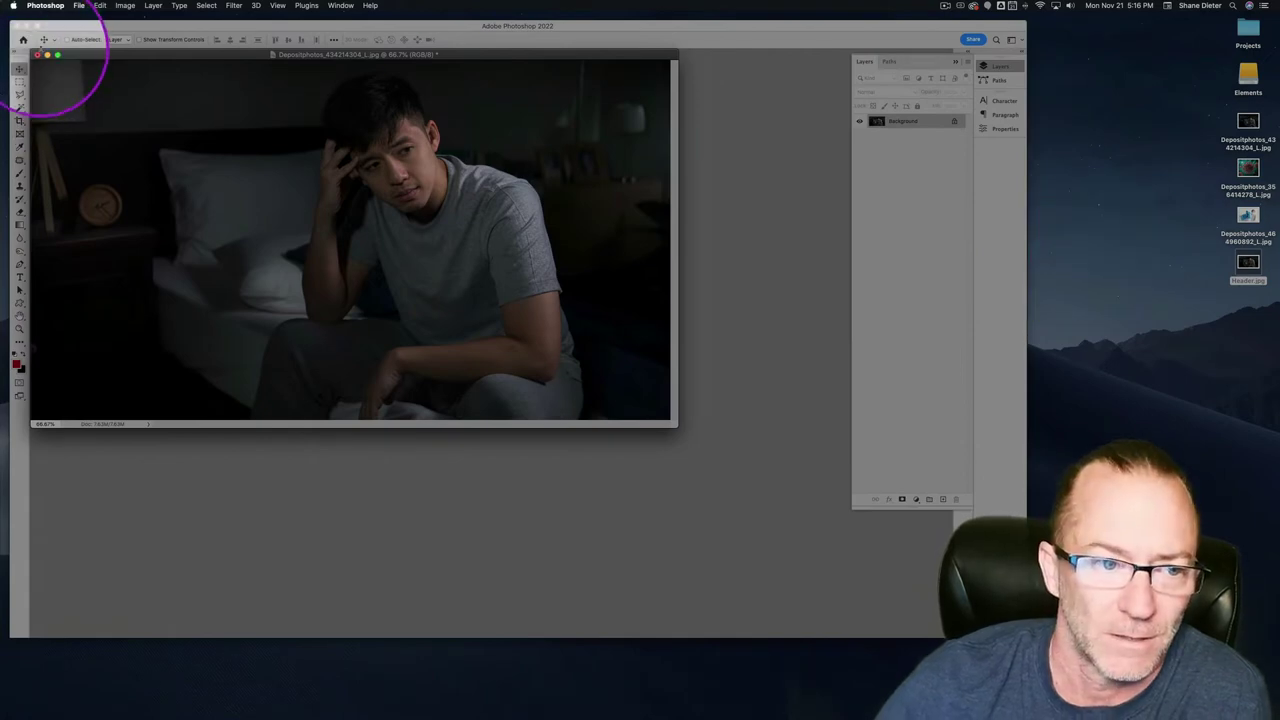
pyautogui.click(38, 55)
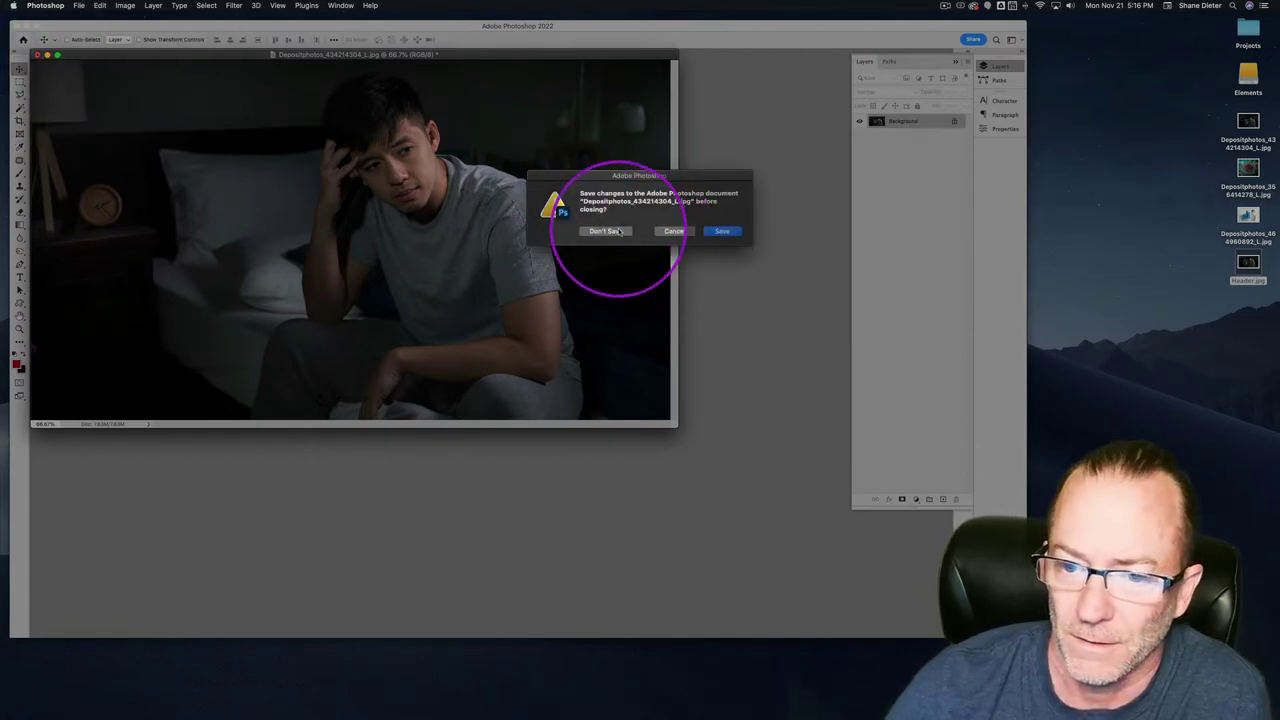
pyautogui.click(604, 229)
pyautogui.moveTo(1246, 164); pyautogui.dragTo(602, 215)
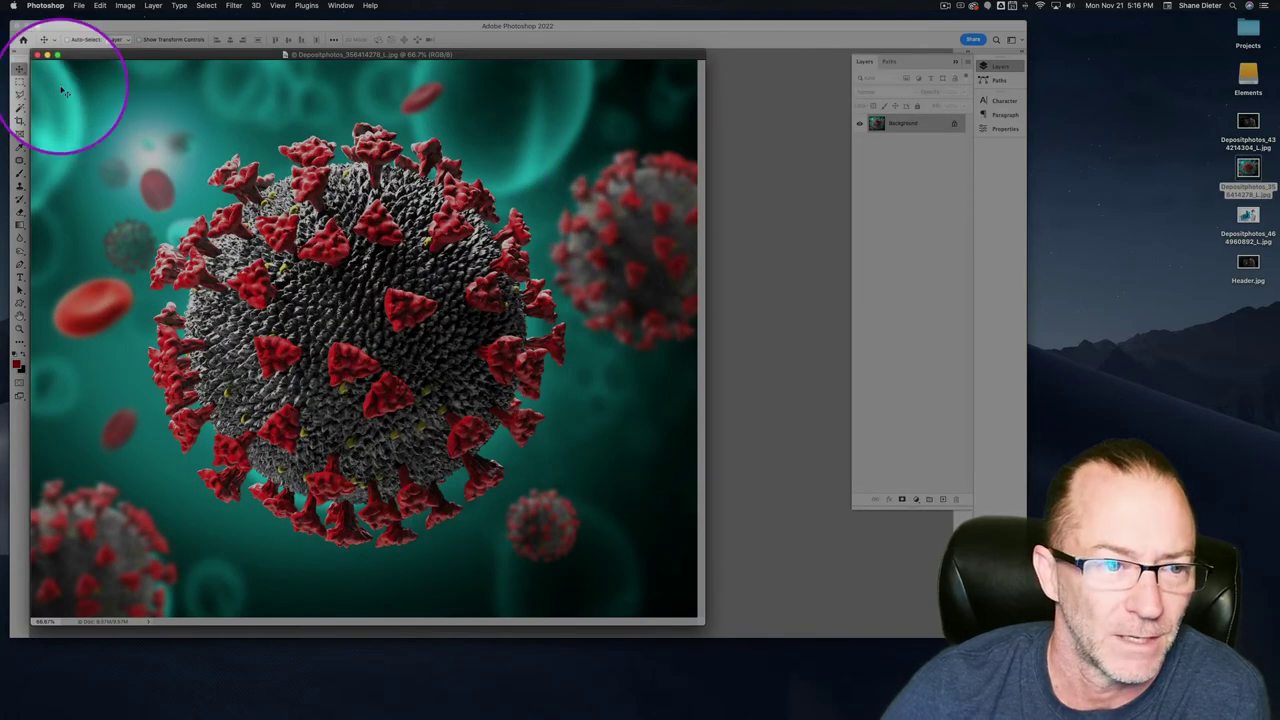
# Step: Crop the virus image to 1000 x 1000 px
pyautogui.click(19, 121)
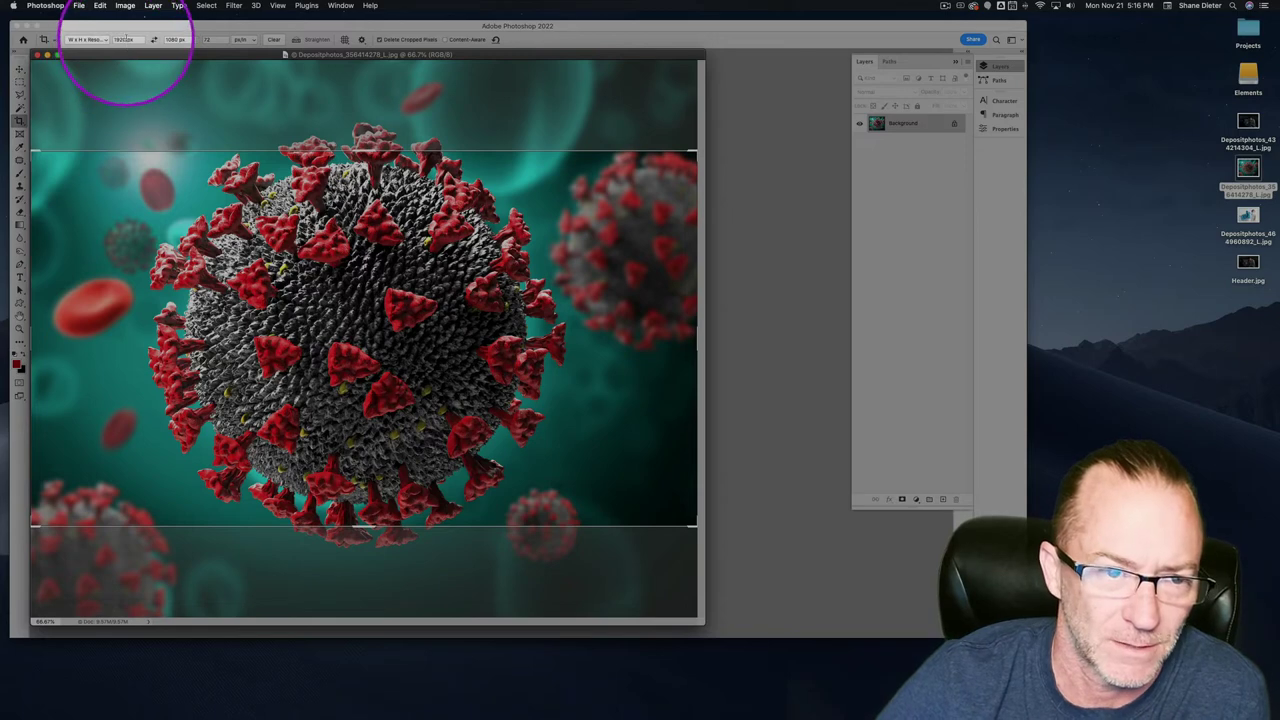
pyautogui.moveTo(124, 40); pyautogui.dragTo(88, 42)
pyautogui.write('1000')
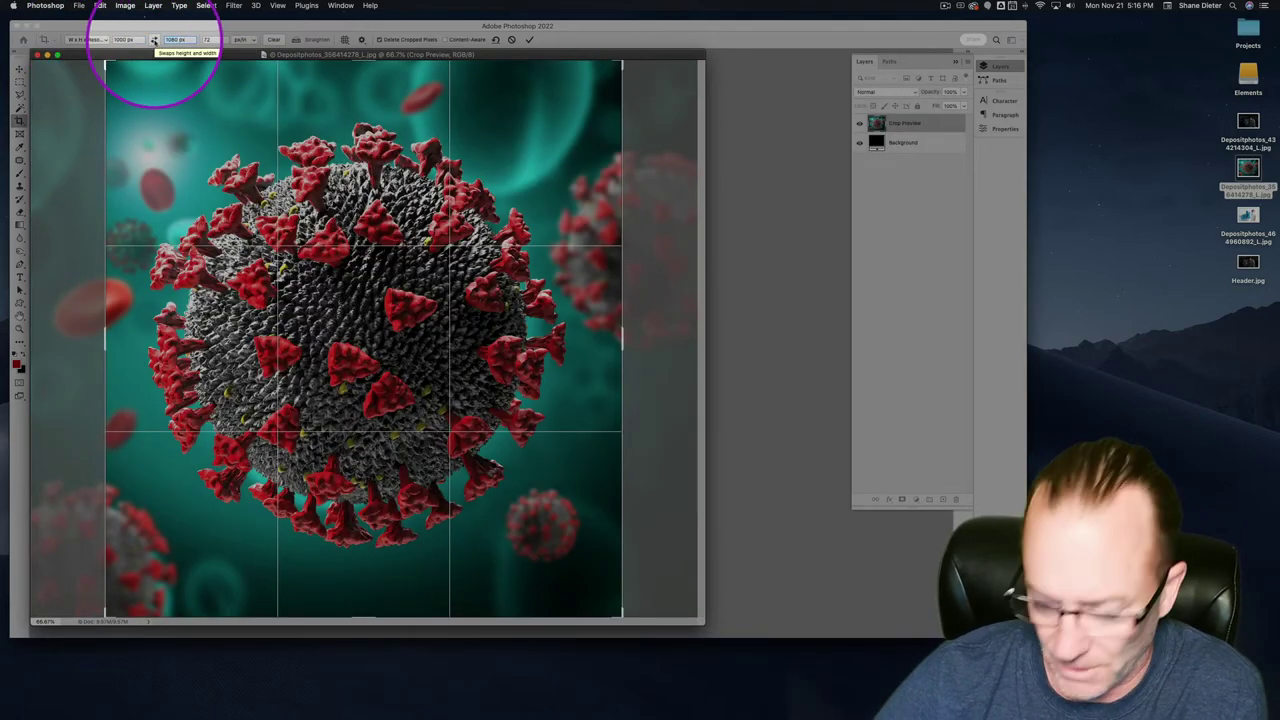
pyautogui.write('1000')
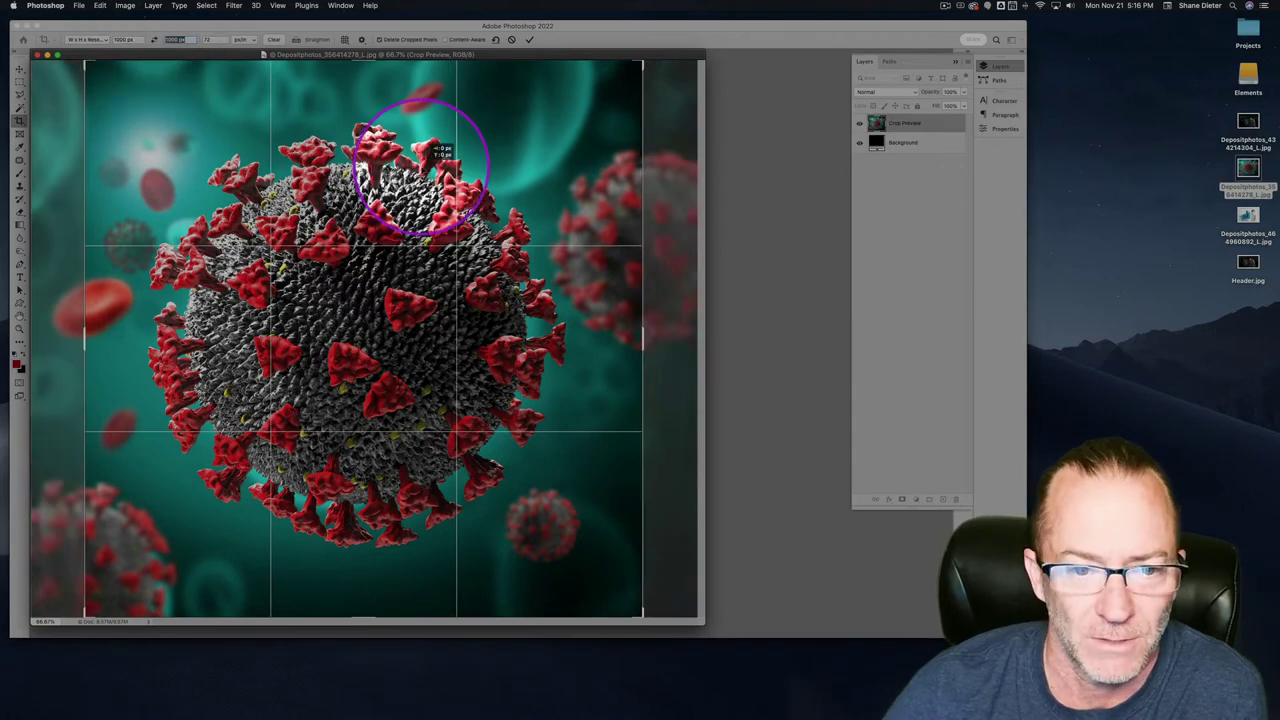
pyautogui.press('Return')
pyautogui.click(19, 69)
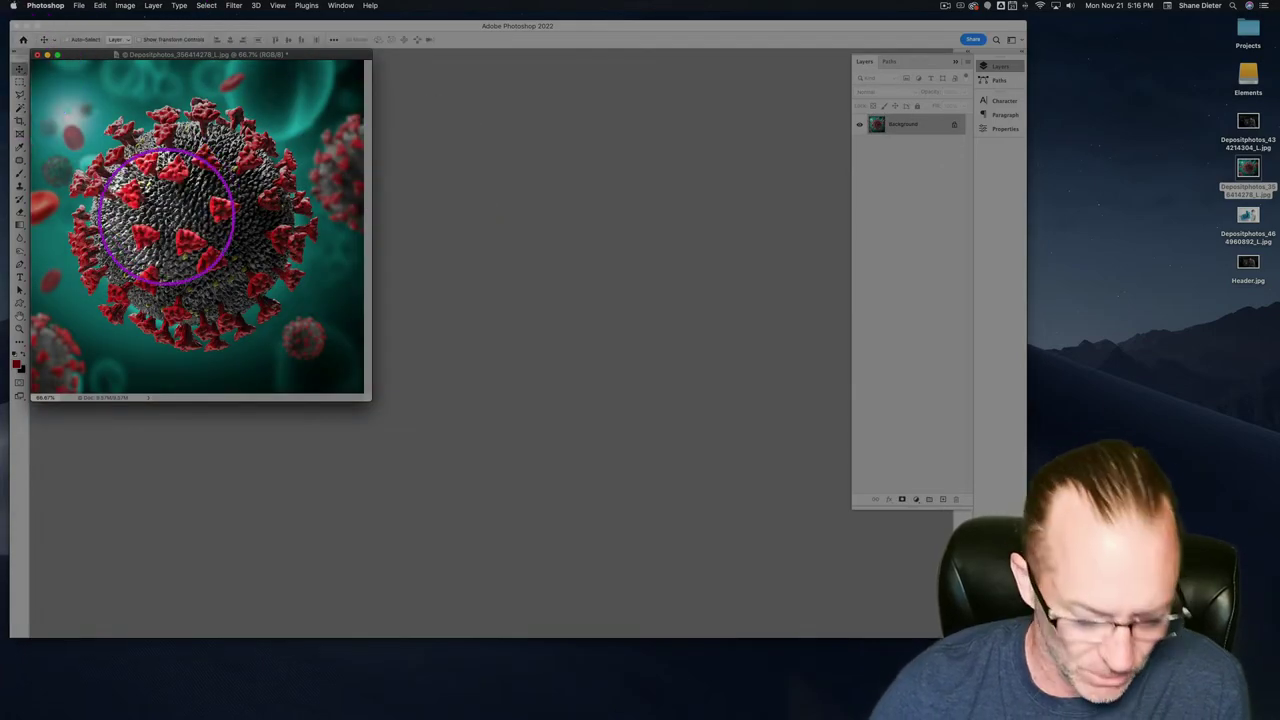
# Step: Export the cropped image for web as a medium-quality JPEG named cell.jpg on the desktop
pyautogui.press('alt+shift+super+s')
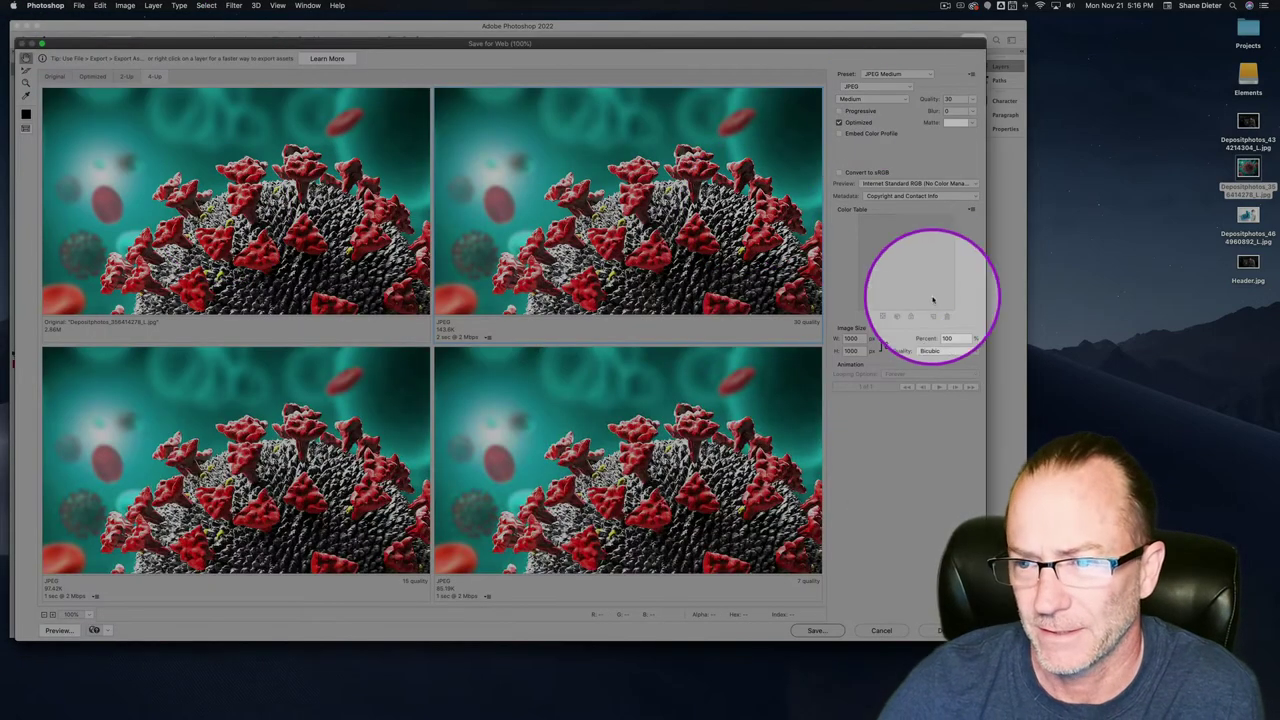
pyautogui.click(815, 630)
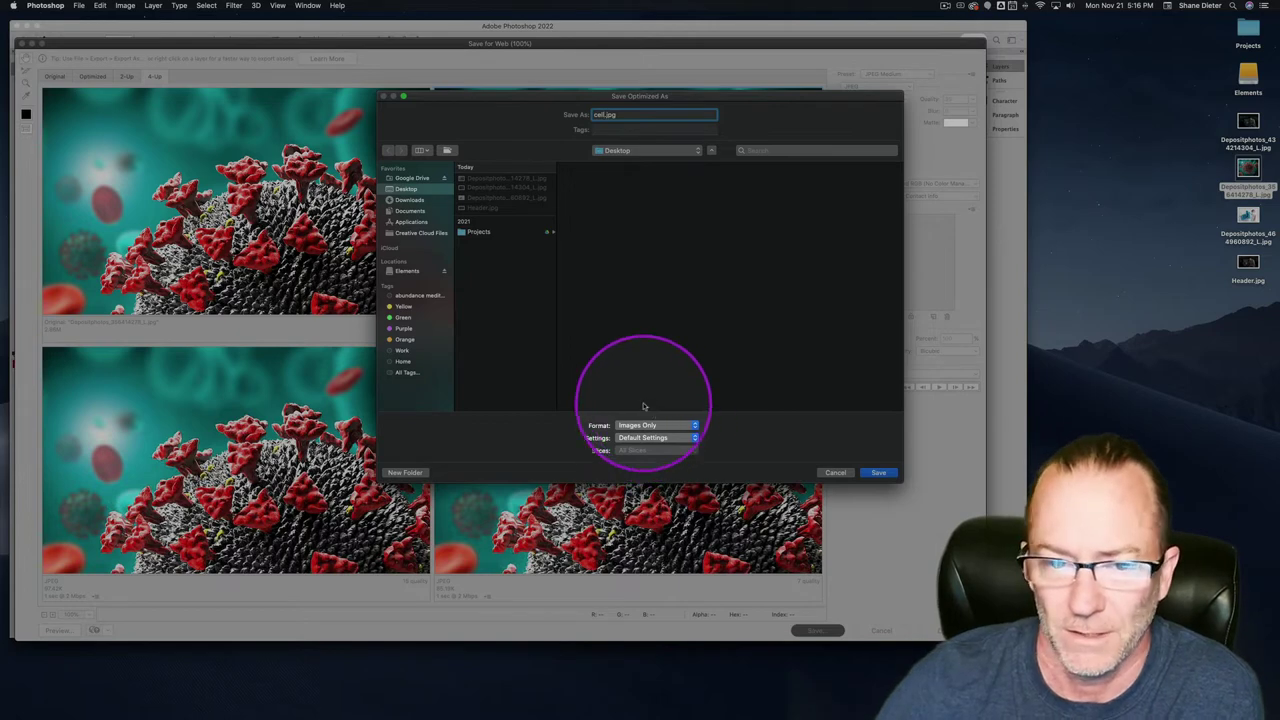
pyautogui.click(878, 473)
# Step: Switch to Chrome, upload cell.jpg from the desktop as the "Another consequence" row's background image and save the row settings
pyautogui.press('super+Tab')
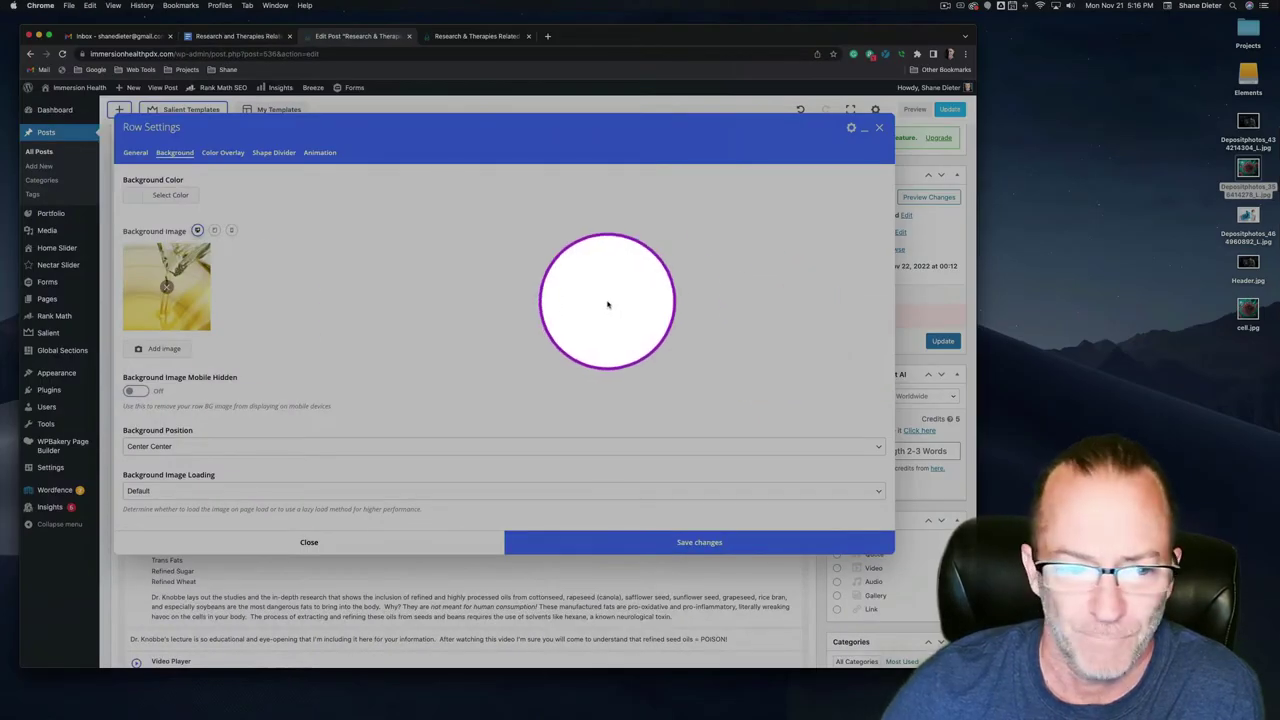
pyautogui.click(160, 349)
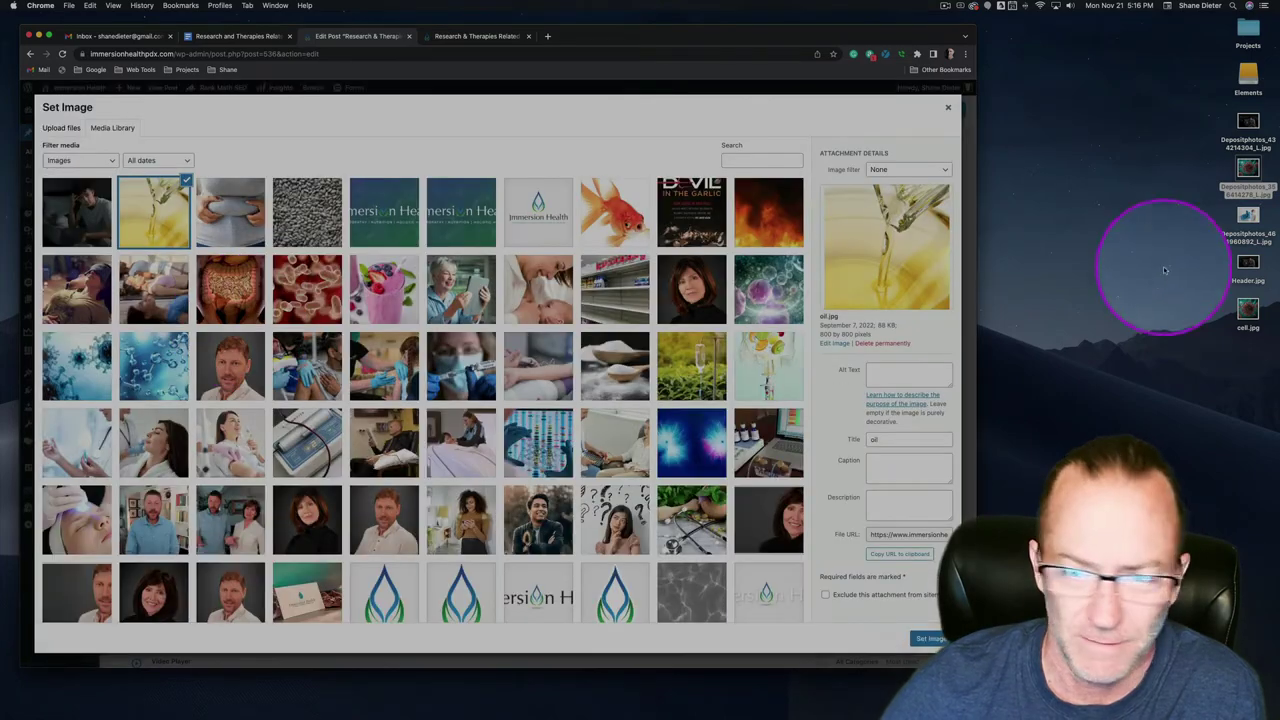
pyautogui.click(1250, 312)
pyautogui.moveTo(1250, 312); pyautogui.dragTo(380, 366)
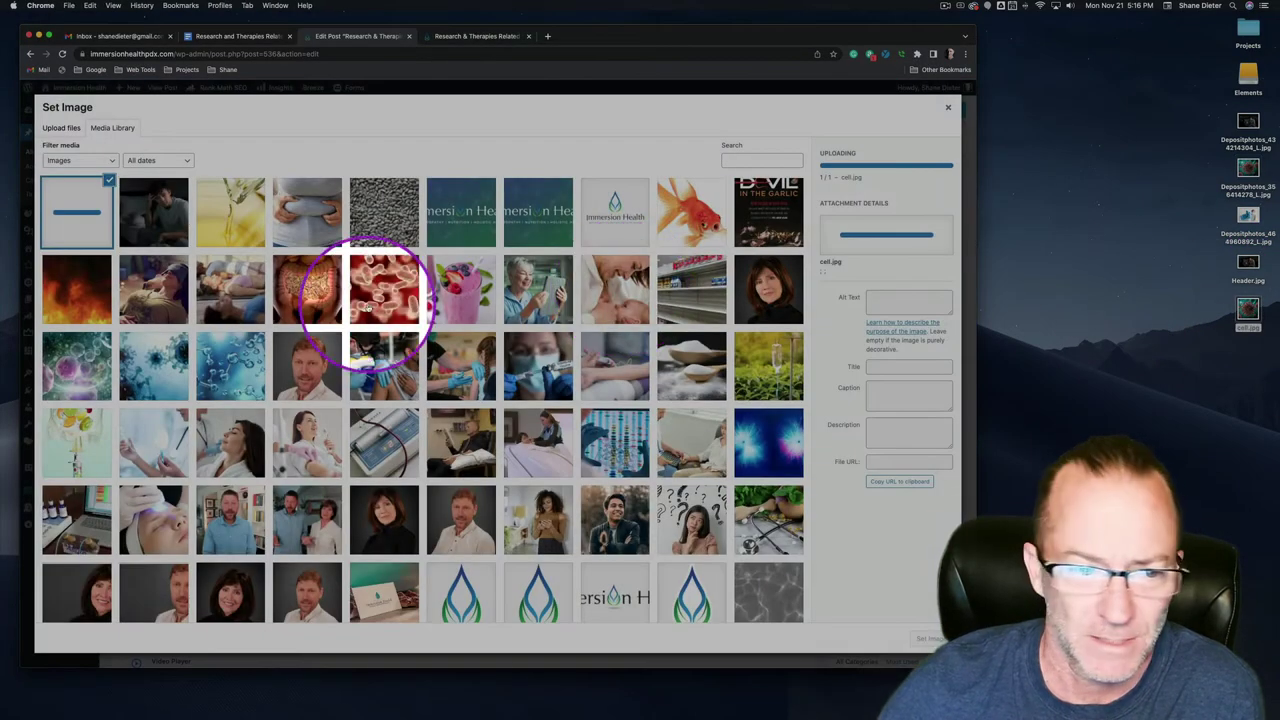
pyautogui.click(927, 639)
pyautogui.click(660, 540)
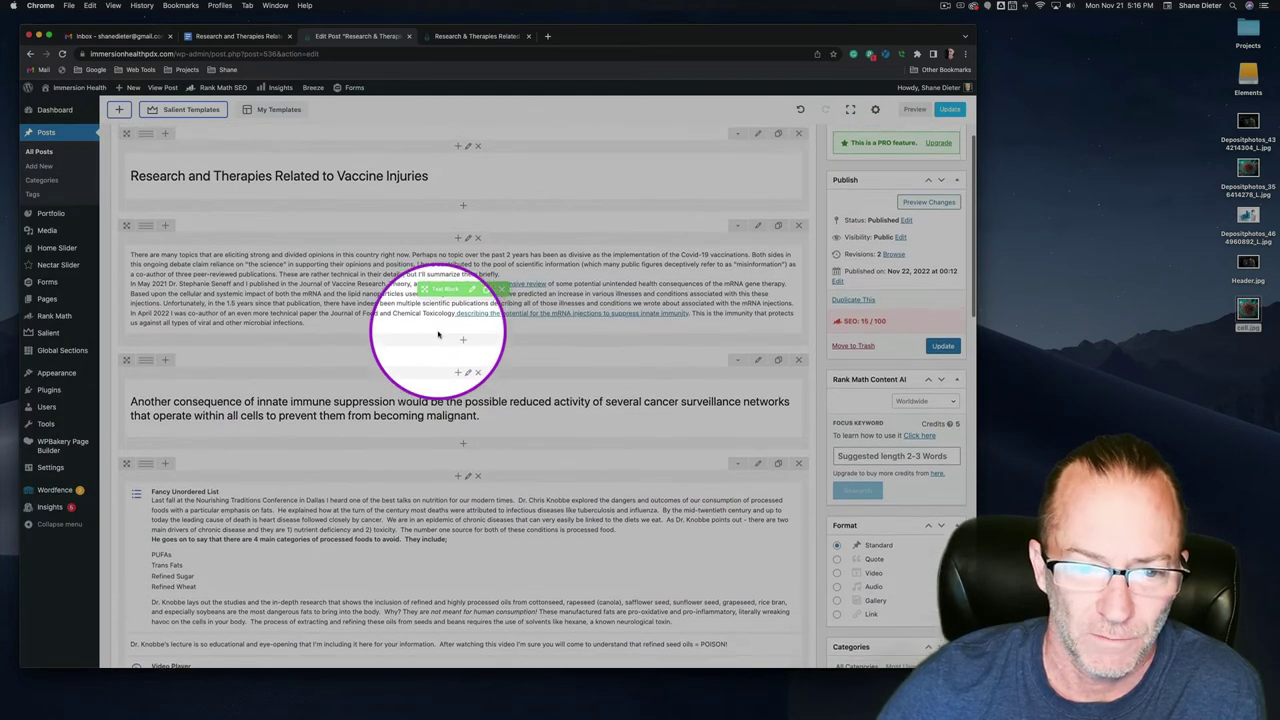
# Step: Check in the Google Docs article which paragraphs have already been transferred, through the one starting "Another consequence"
pyautogui.click(245, 36)
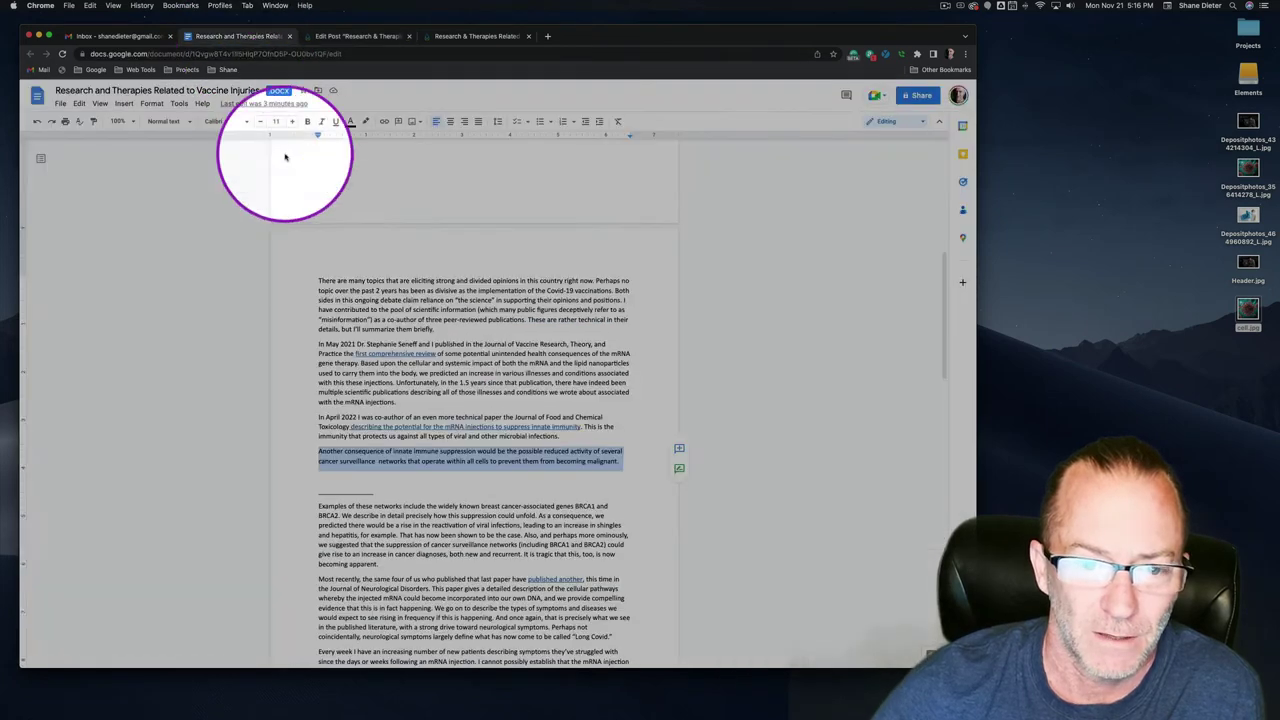
pyautogui.moveTo(318, 280)
pyautogui.mouseDown()
pyautogui.moveTo(514, 470)
pyautogui.moveTo(632, 460)
pyautogui.moveTo(588, 443)
pyautogui.moveTo(514, 380)
pyautogui.moveTo(298, 290)
pyautogui.mouseUp()
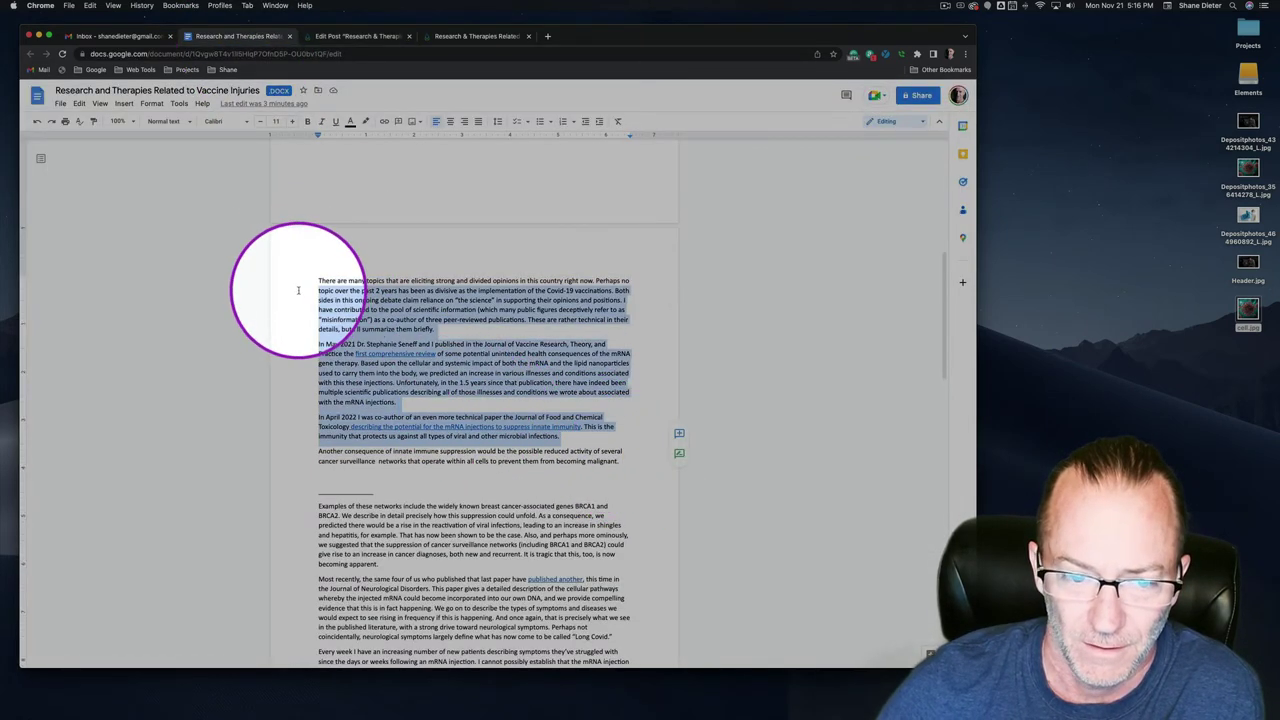
pyautogui.click(320, 452)
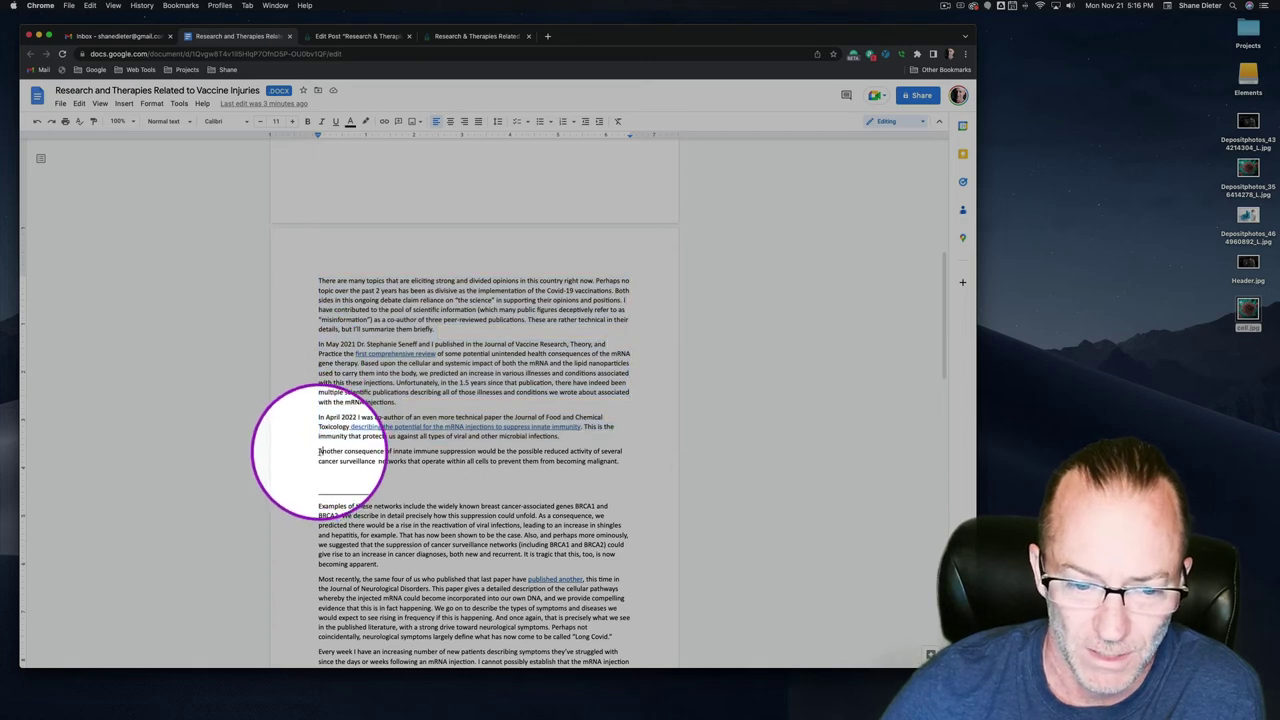
pyautogui.moveTo(320, 452); pyautogui.dragTo(627, 466)
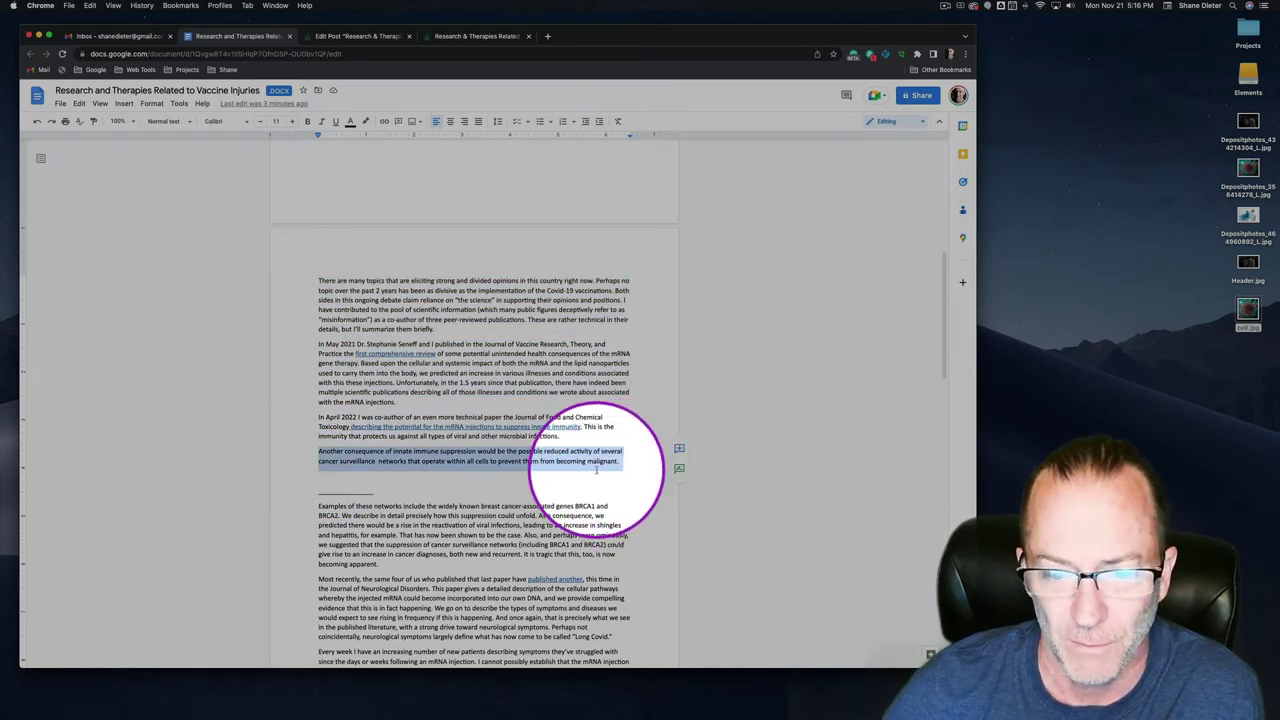
# Step: Update the WordPress post and reload its live page
pyautogui.click(360, 36)
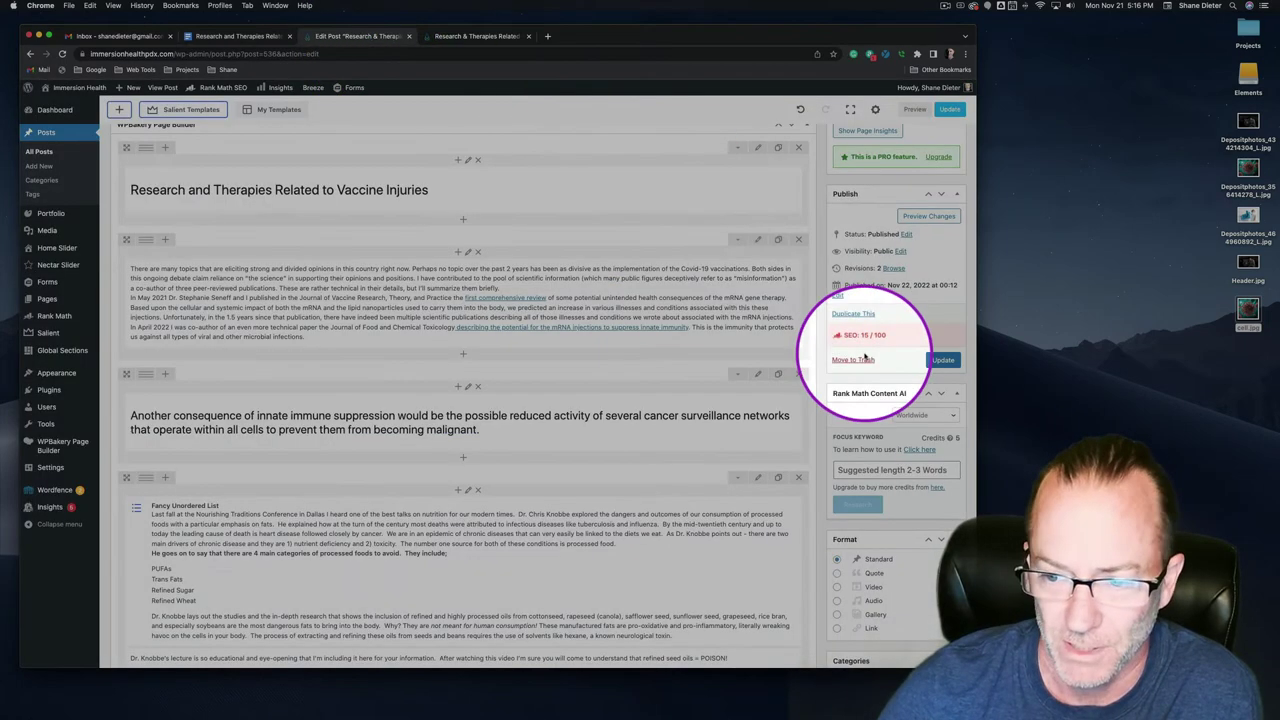
pyautogui.click(941, 360)
pyautogui.click(470, 38)
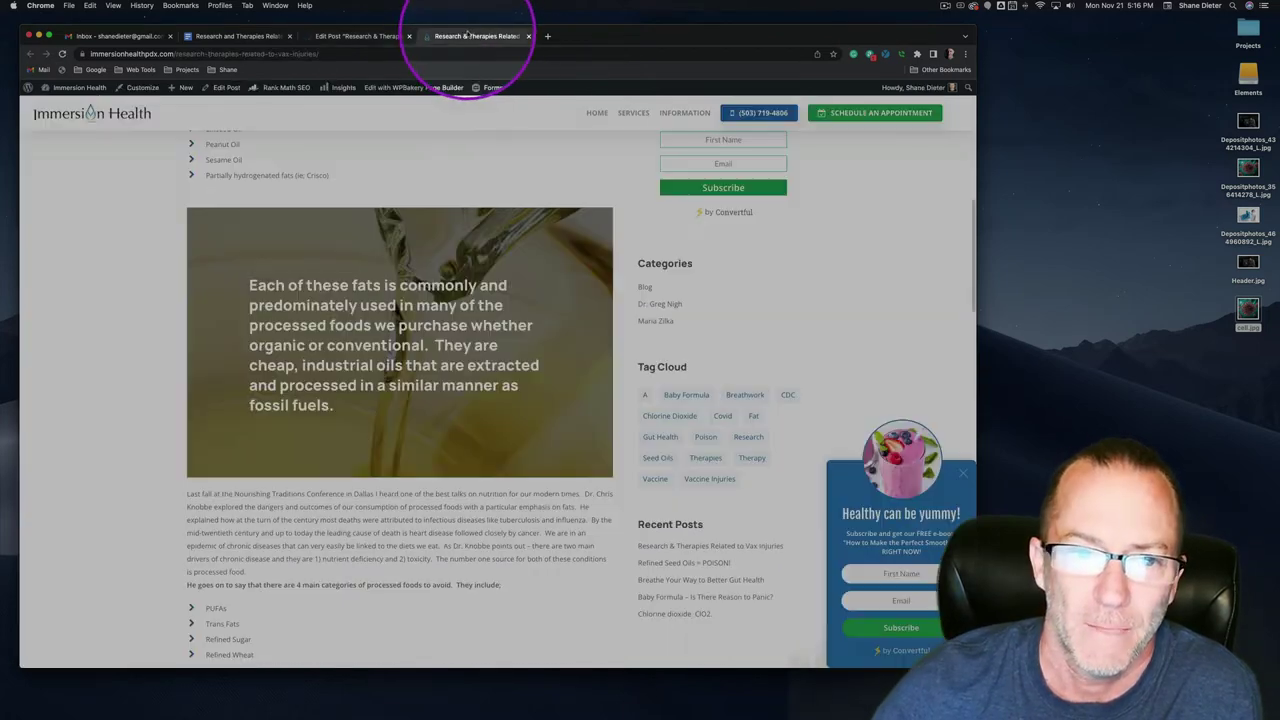
pyautogui.scroll(2, 140, 206)
pyautogui.scroll(2, 150, 200)
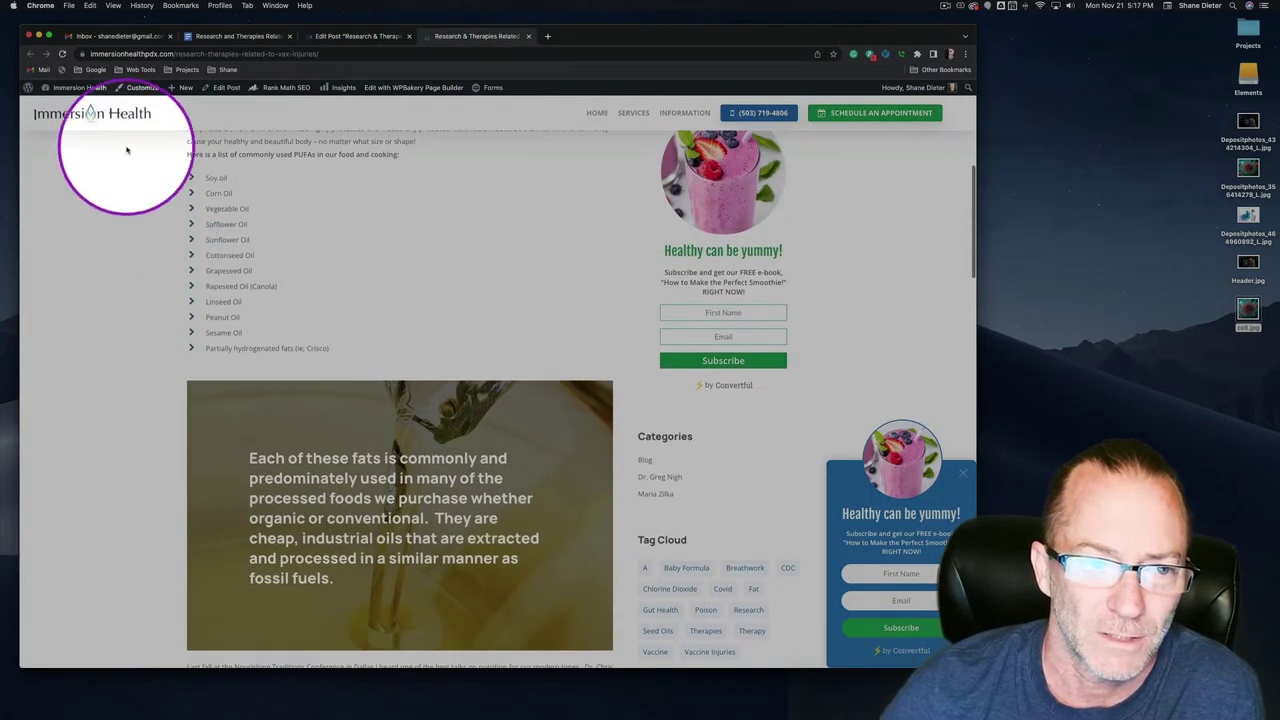
pyautogui.click(63, 53)
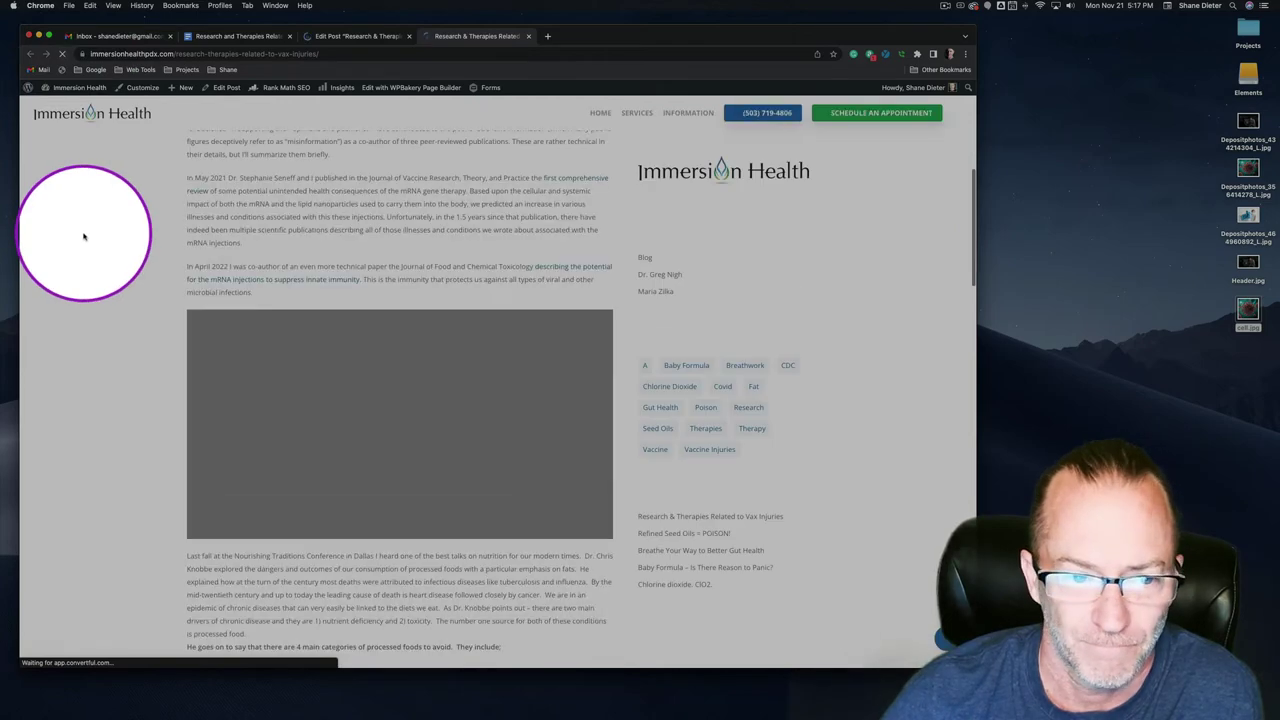
# Step: Examine the heading, intro paragraphs and the "Another consequence" row with its new background on the live post page
pyautogui.scroll(-5, 161, 257)
pyautogui.scroll(2, 177, 251)
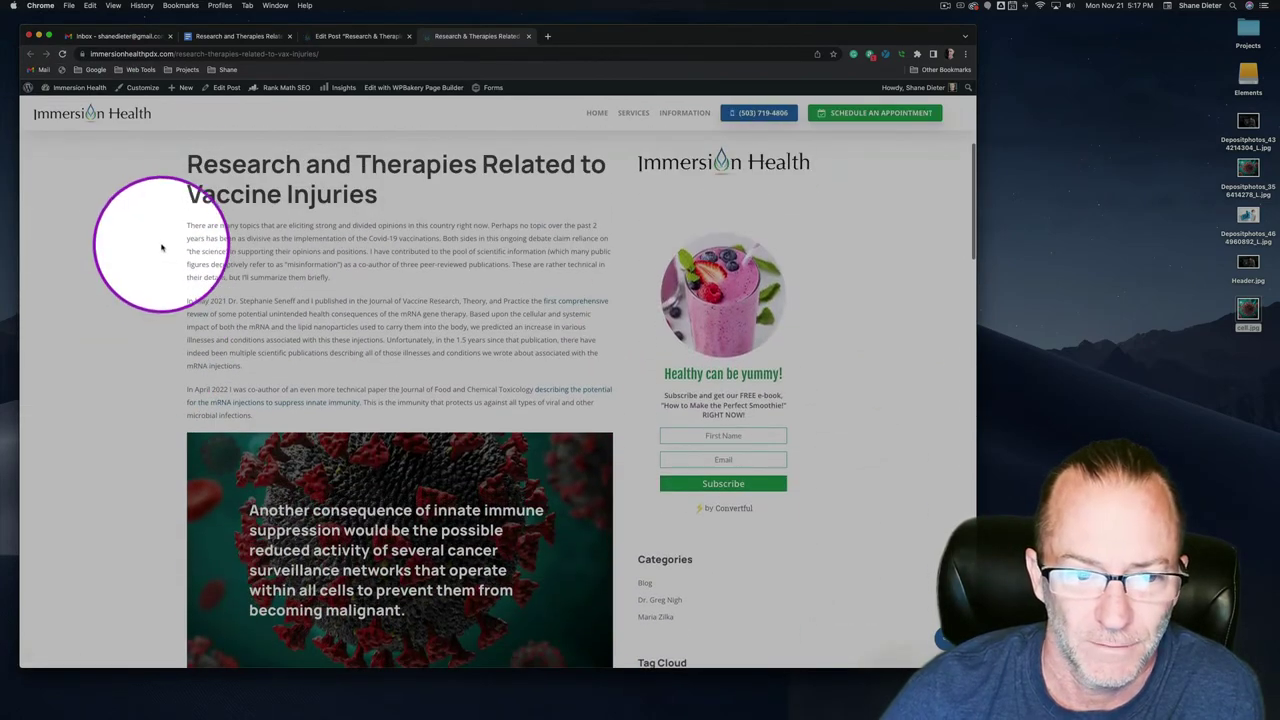
pyautogui.moveTo(184, 180); pyautogui.dragTo(306, 215)
pyautogui.click(199, 254)
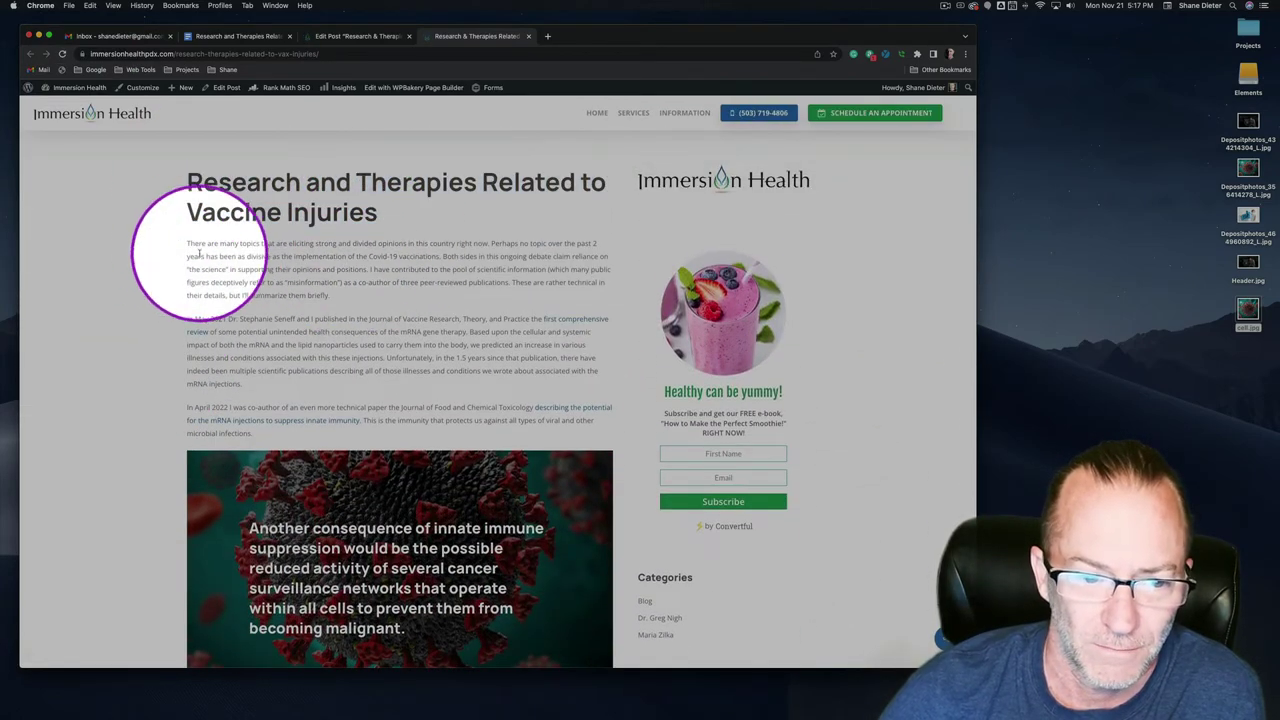
pyautogui.moveTo(184, 243); pyautogui.dragTo(366, 423)
pyautogui.click(363, 426)
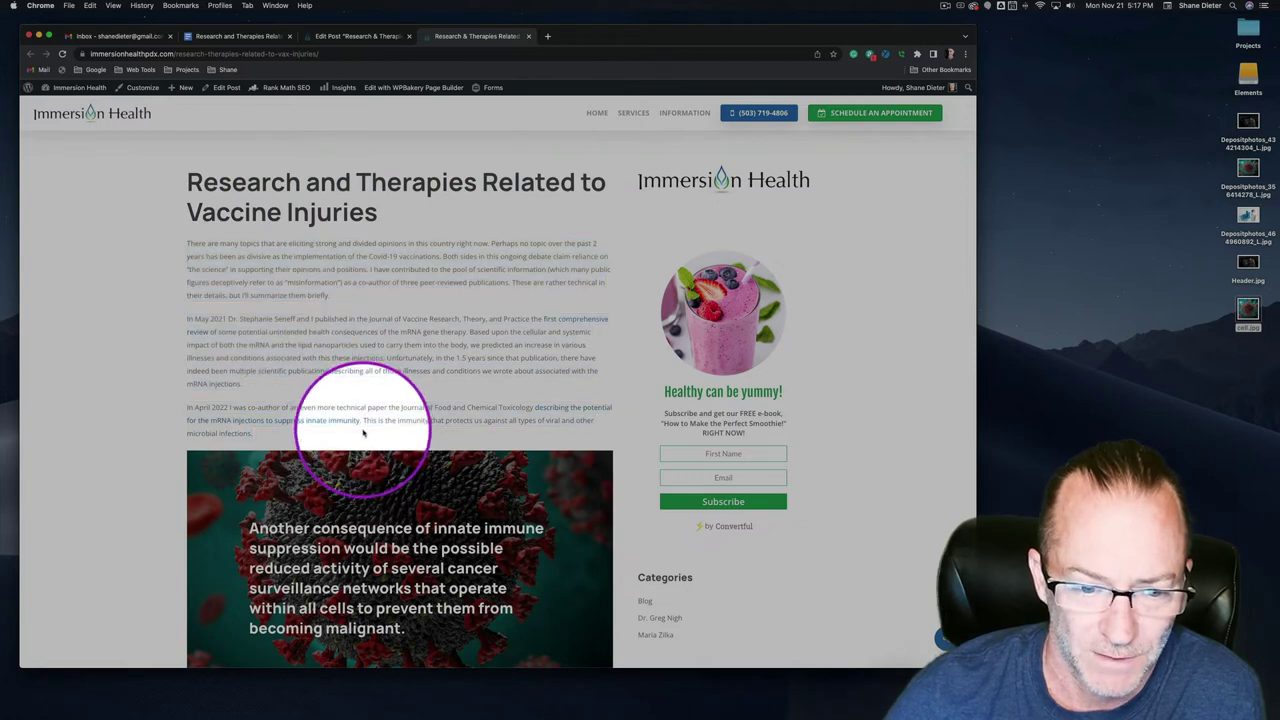
pyautogui.scroll(-3, 340, 405)
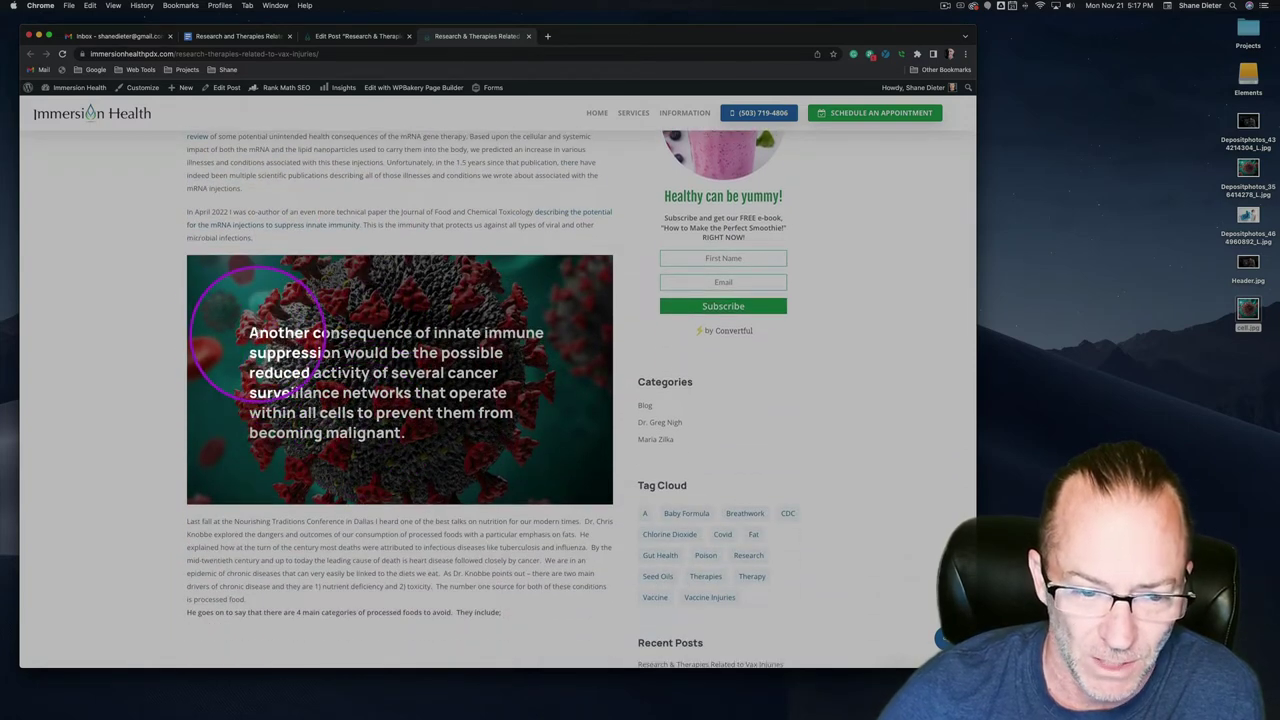
pyautogui.scroll(-1, 428, 370)
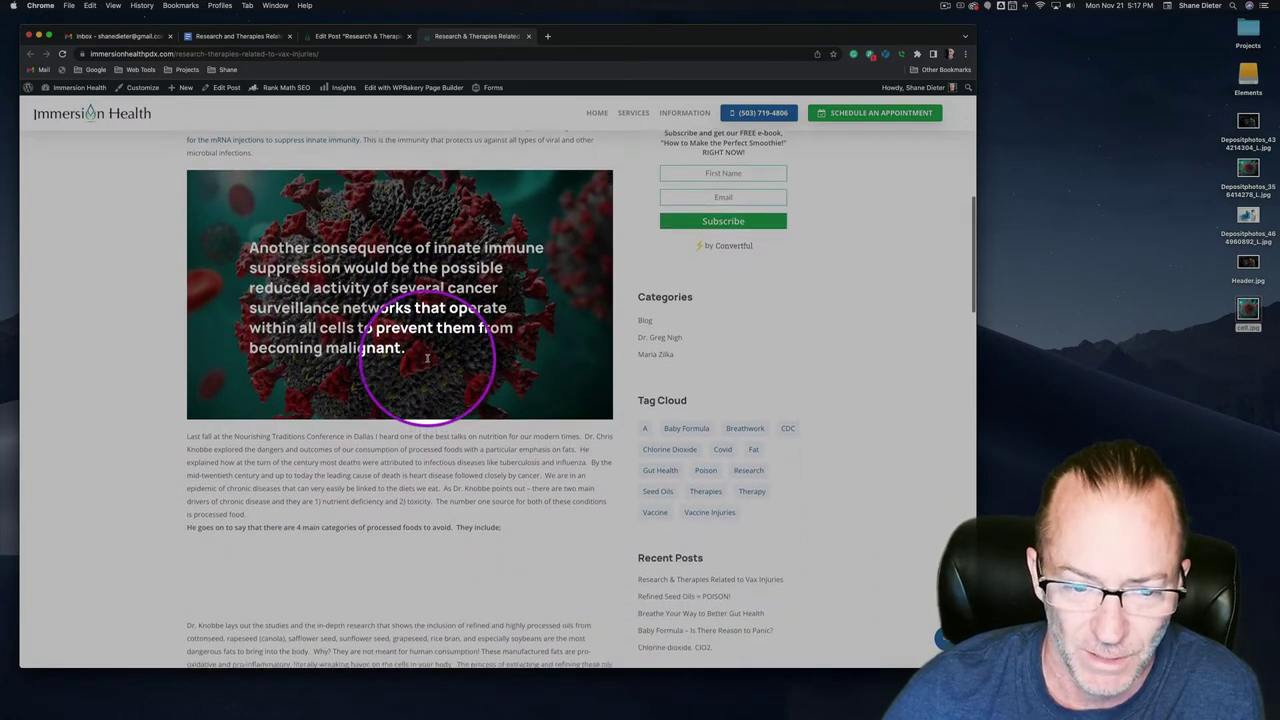
pyautogui.scroll(9, 428, 358)
pyautogui.scroll(-10, 428, 362)
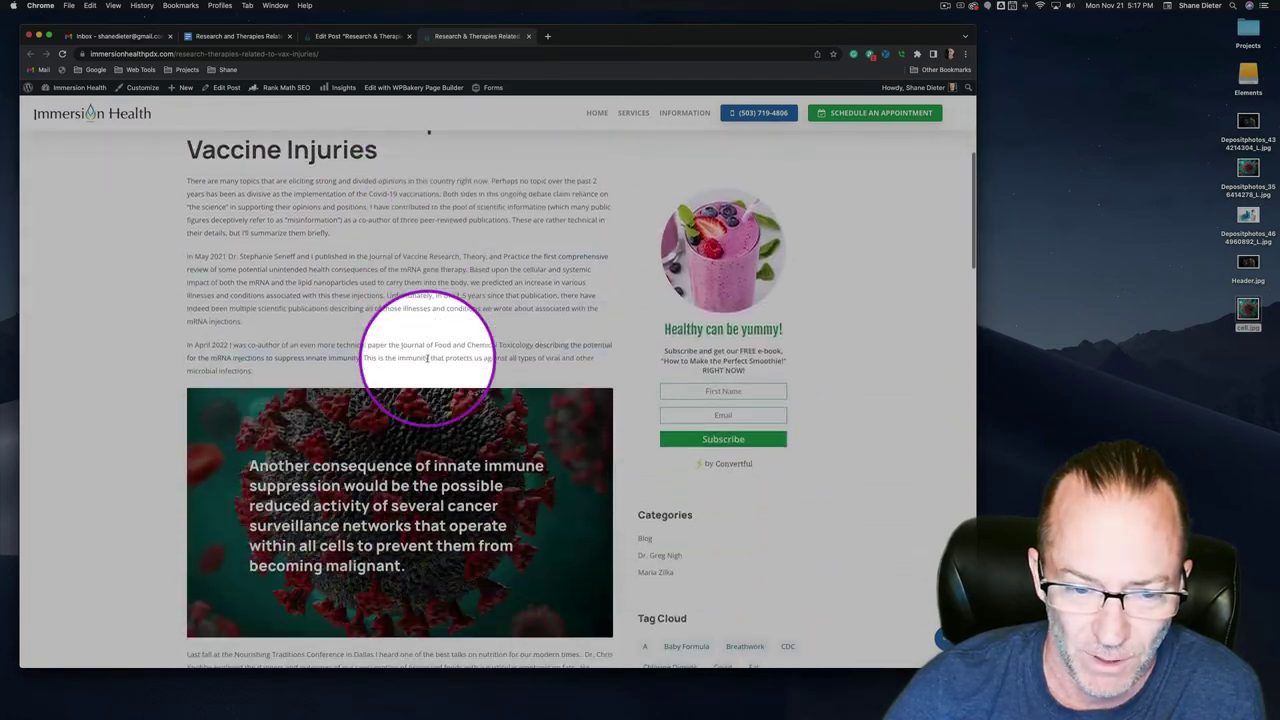
pyautogui.scroll(2, 428, 362)
pyautogui.scroll(-1, 428, 362)
pyautogui.scroll(1, 428, 362)
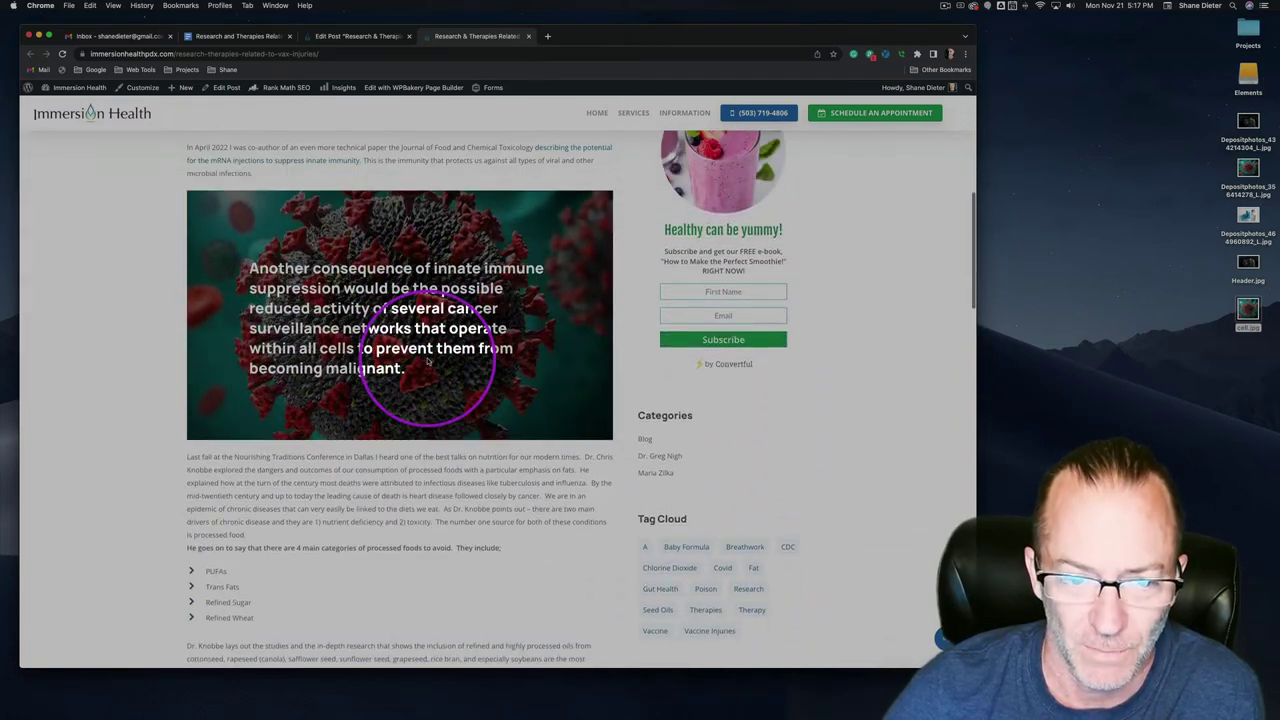
# Step: Delete the video player, the text block and the fancy unordered list from the row below "Another consequence" in the post editor
pyautogui.click(352, 36)
pyautogui.scroll(-8, 410, 310)
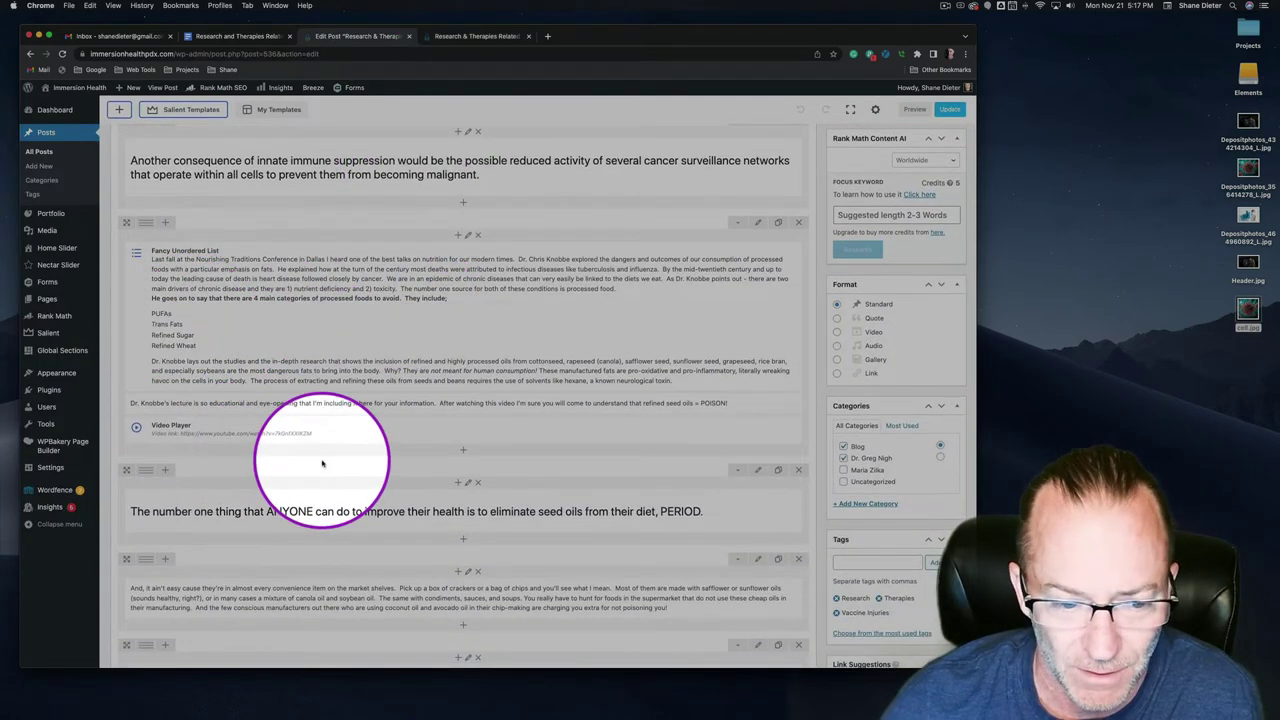
pyautogui.click(505, 430)
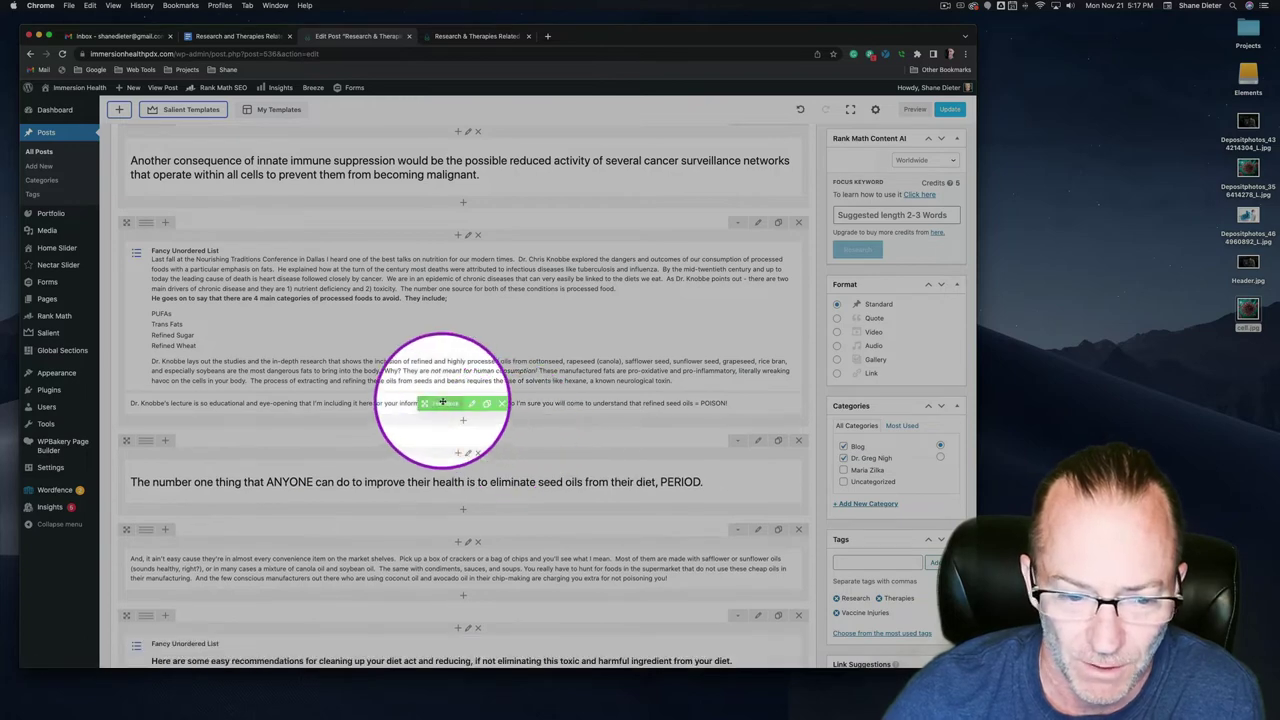
pyautogui.click(503, 404)
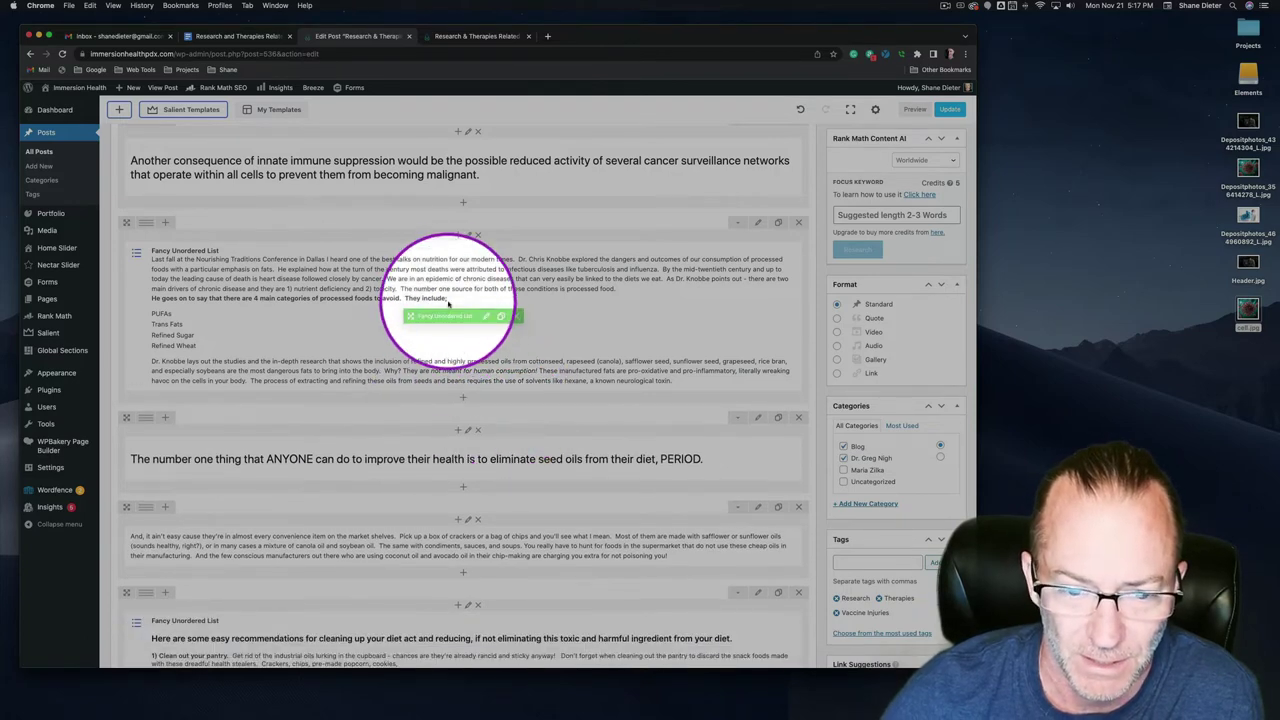
pyautogui.click(511, 316)
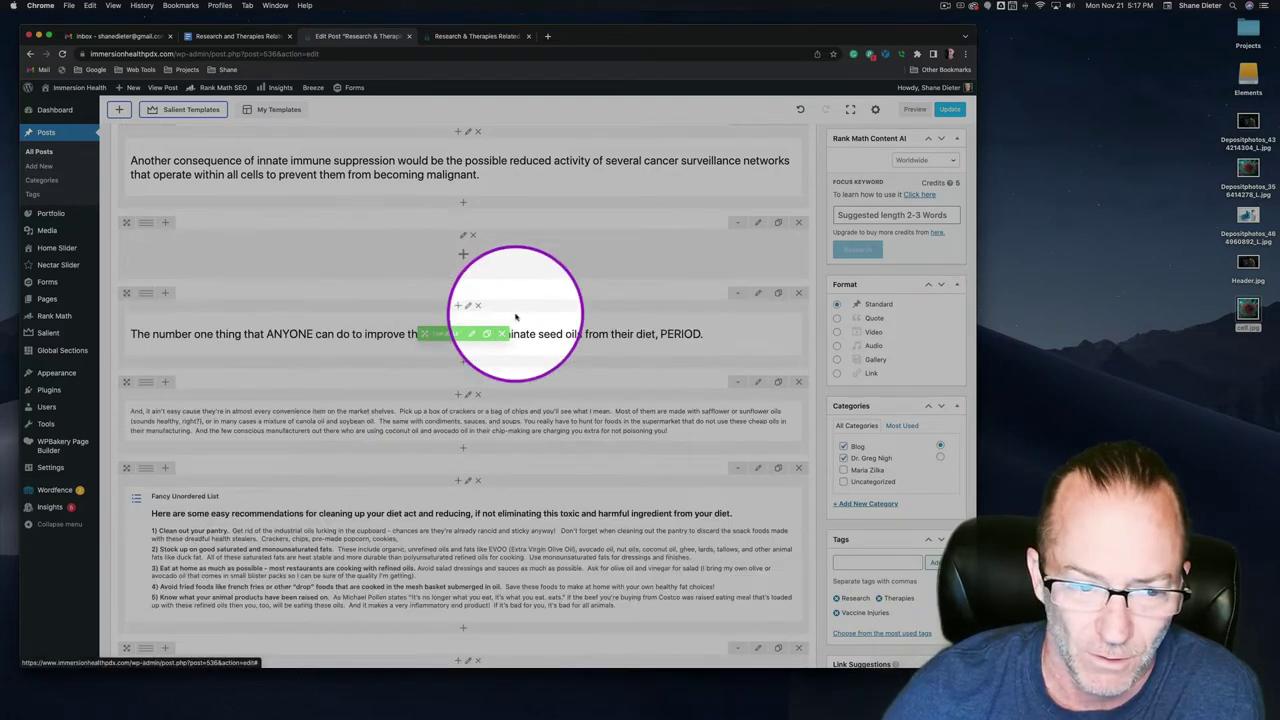
# Step: Add a Text Block element to the emptied row below "Another consequence"
pyautogui.click(463, 254)
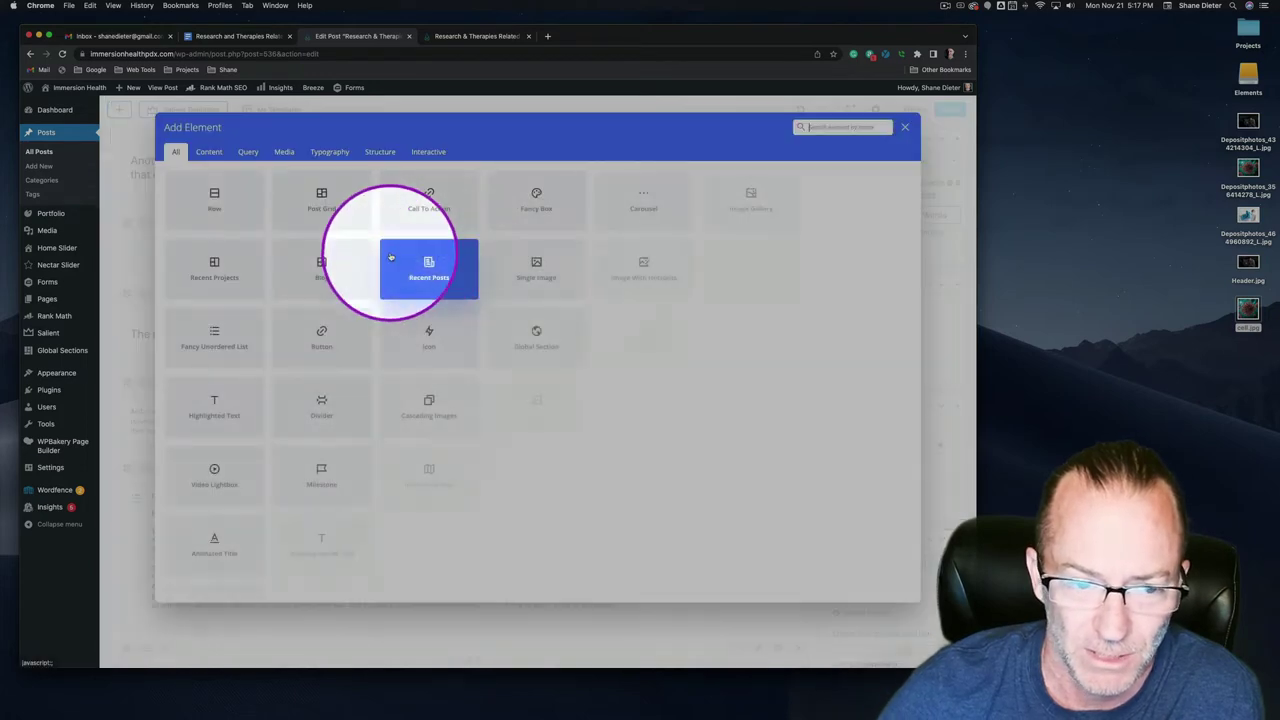
pyautogui.scroll(-5, 337, 414)
pyautogui.click(507, 490)
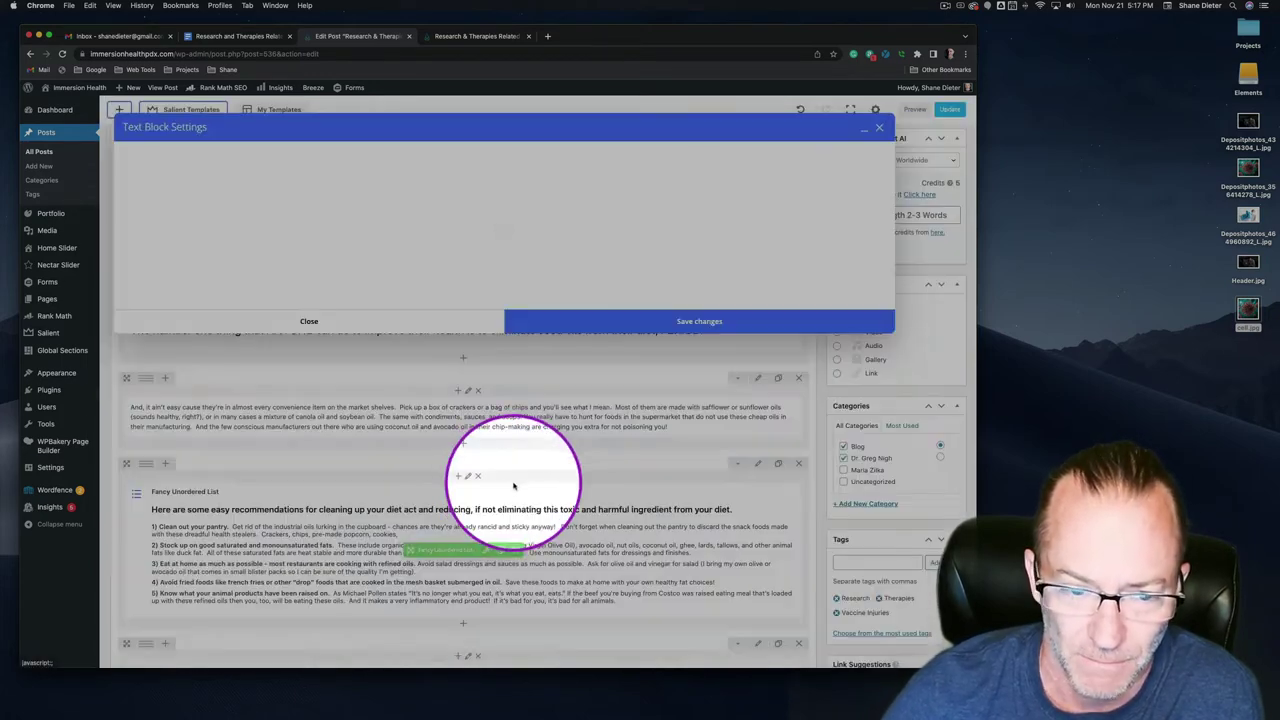
# Step: Delete the already transferred paragraphs from the Google Docs article, from "There are many topics" through "Another consequence"
pyautogui.click(238, 37)
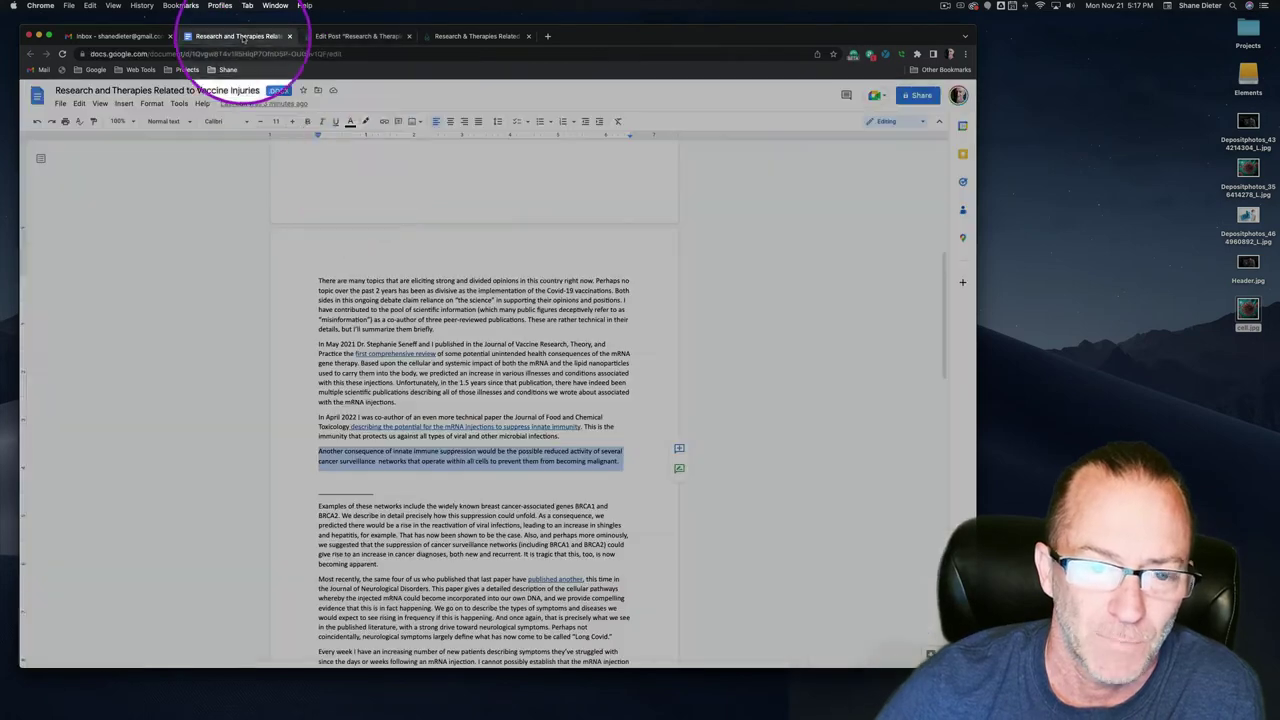
pyautogui.scroll(-2, 457, 440)
pyautogui.scroll(2, 440, 400)
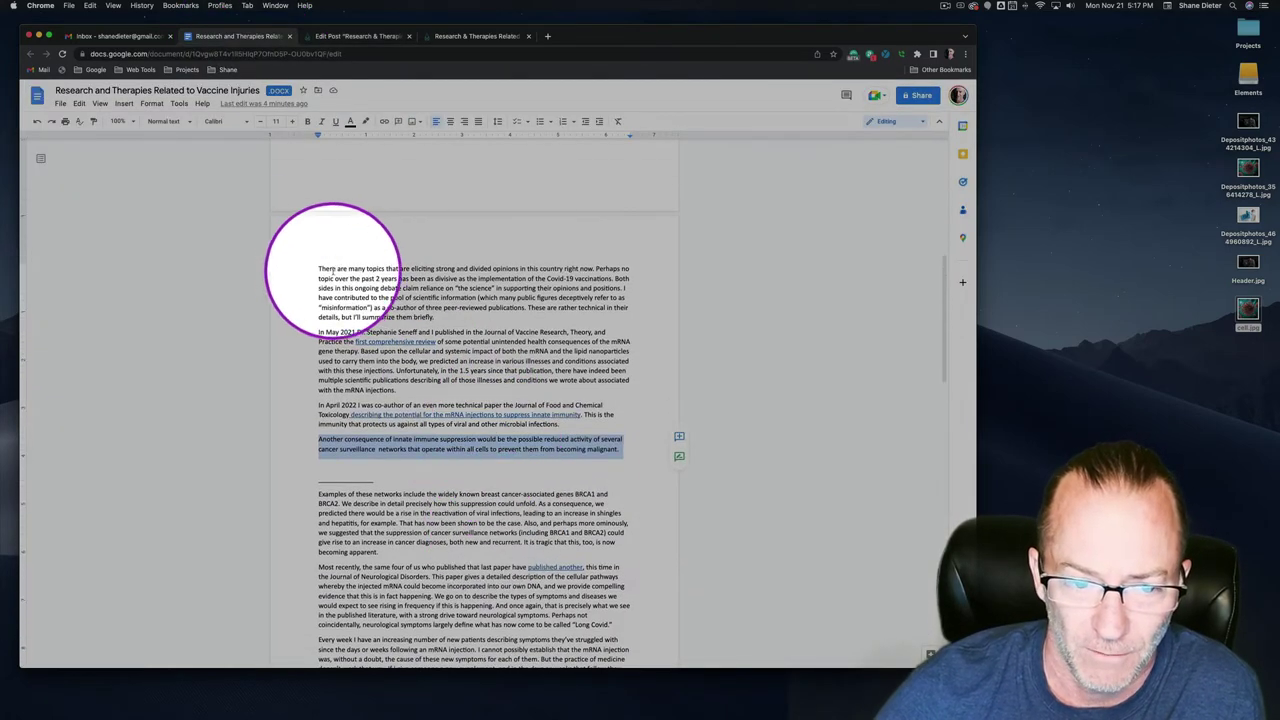
pyautogui.moveTo(319, 268); pyautogui.dragTo(607, 467)
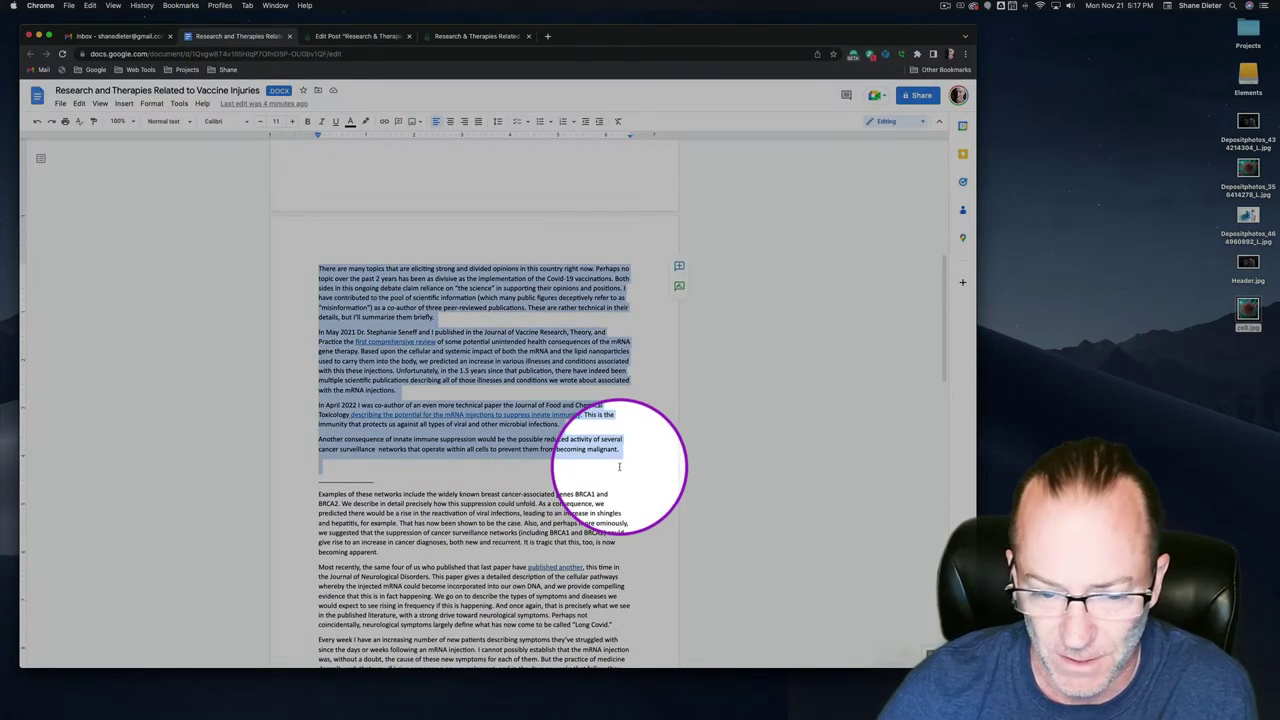
pyautogui.press('Delete')
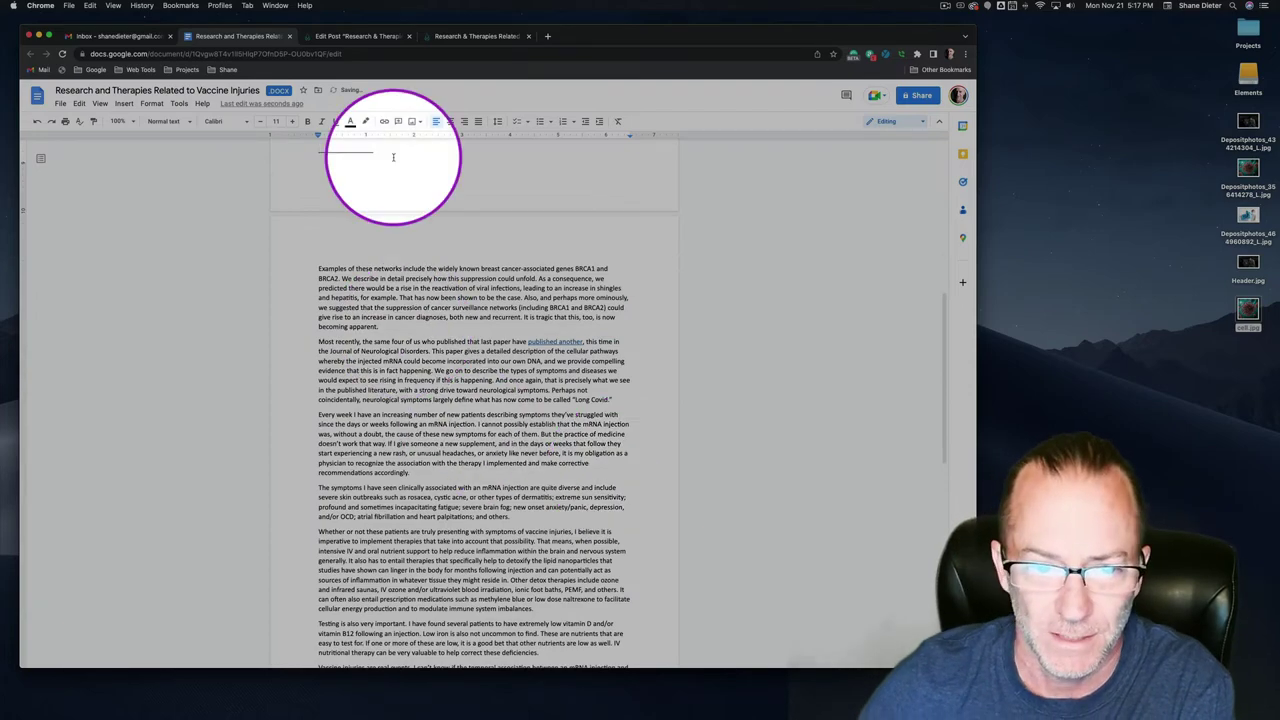
pyautogui.moveTo(391, 149); pyautogui.dragTo(301, 156)
pyautogui.click(417, 206)
# Step: Read through the remaining article paragraphs from "Examples of these networks" onward to find the passage for the next section
pyautogui.scroll(-5, 415, 212)
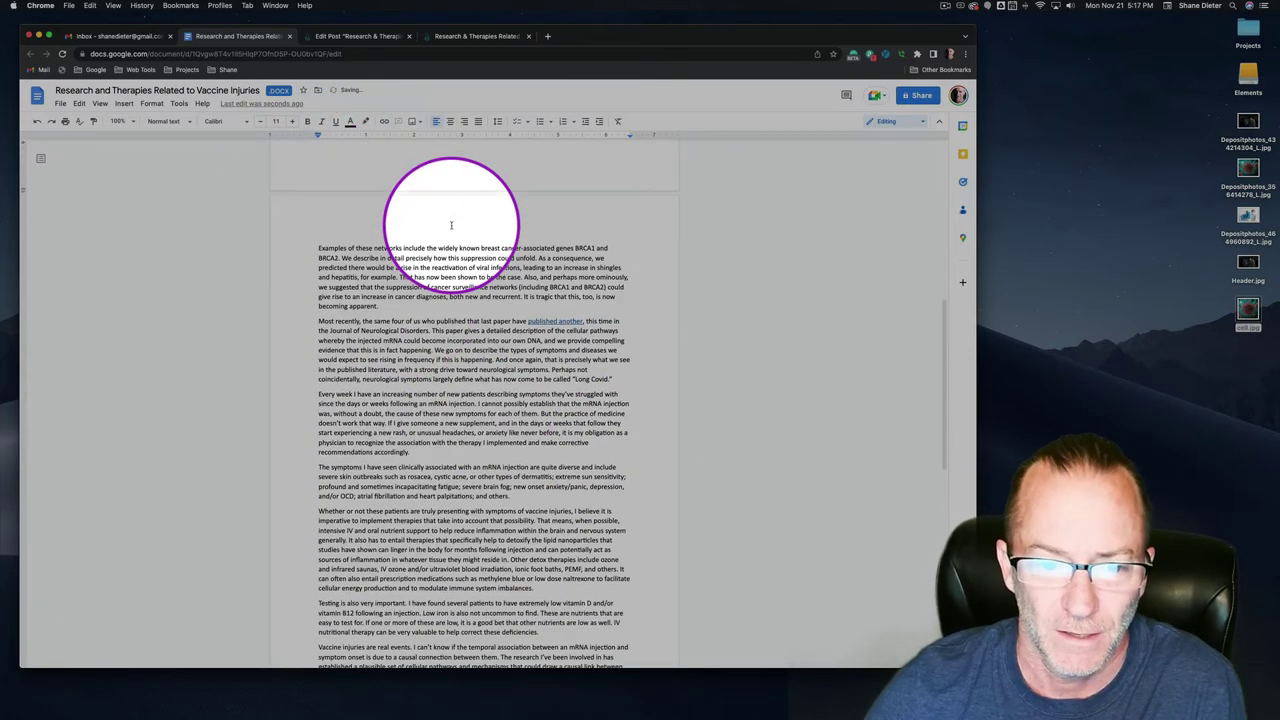
pyautogui.scroll(-5, 452, 222)
pyautogui.scroll(8, 452, 222)
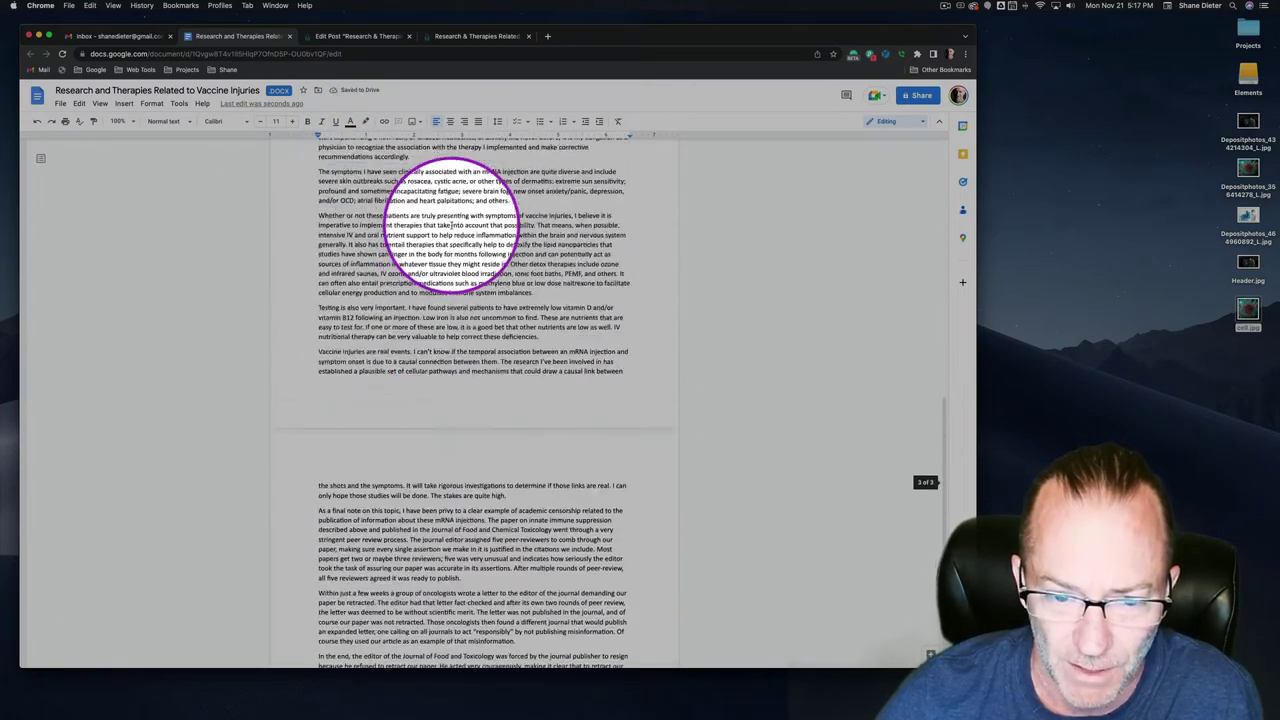
pyautogui.scroll(-3, 452, 222)
pyautogui.scroll(4, 452, 224)
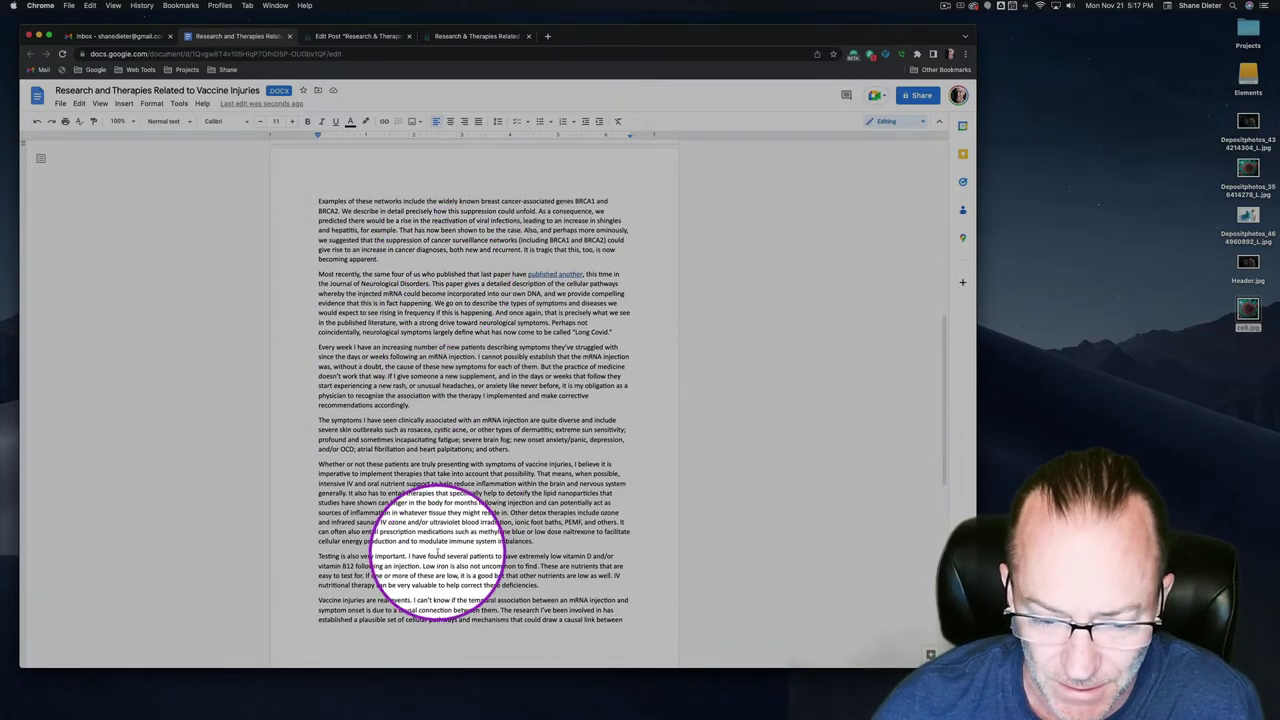
pyautogui.click(410, 600)
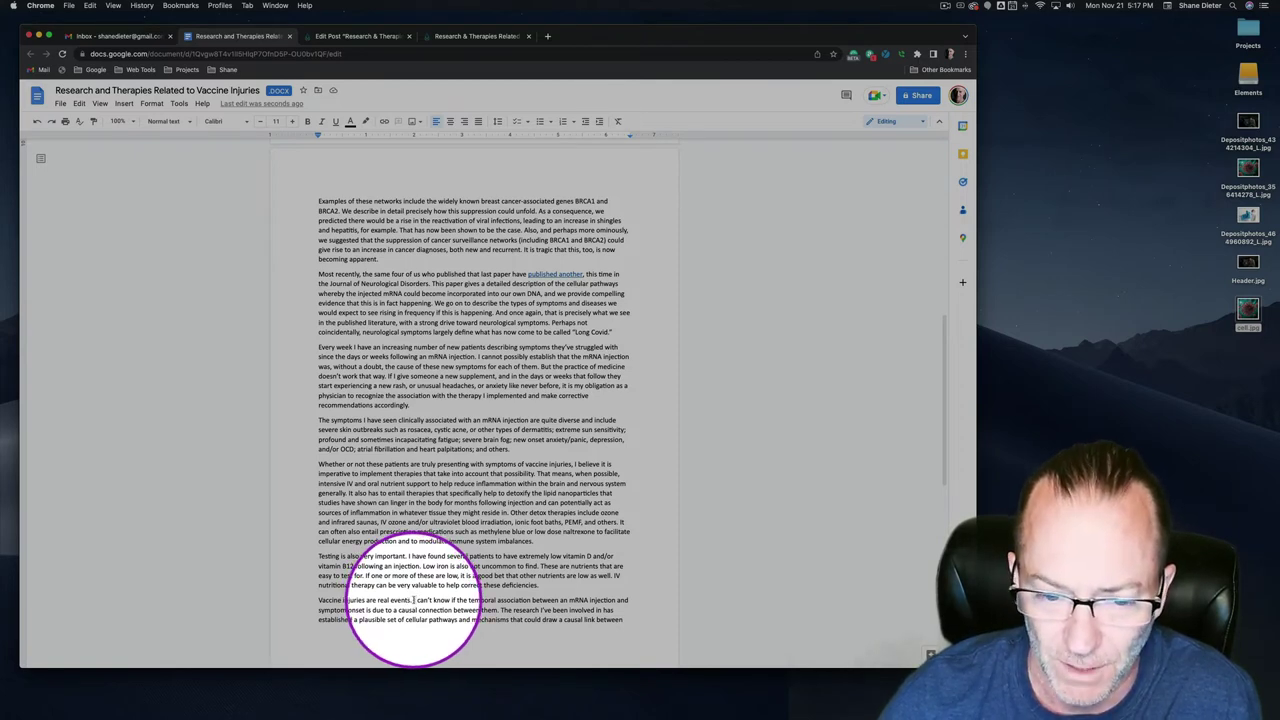
pyautogui.scroll(-5, 413, 600)
pyautogui.scroll(5, 580, 548)
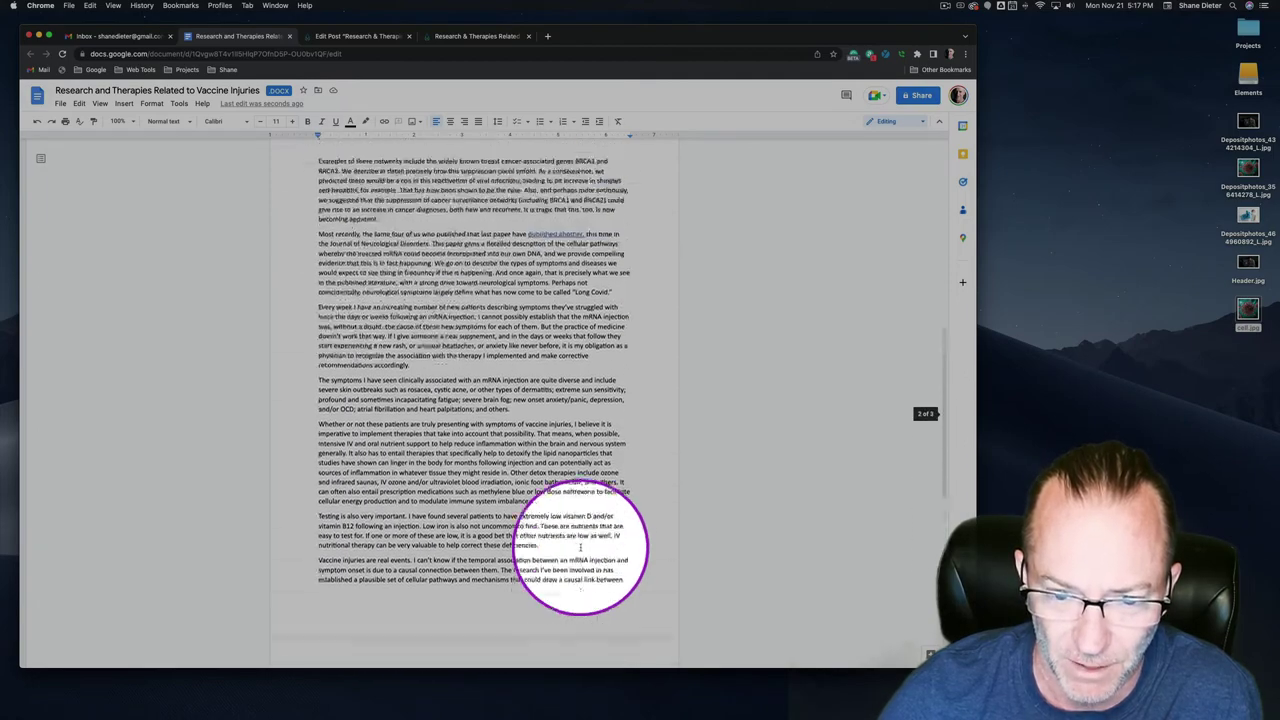
pyautogui.scroll(3, 560, 545)
pyautogui.scroll(-5, 540, 543)
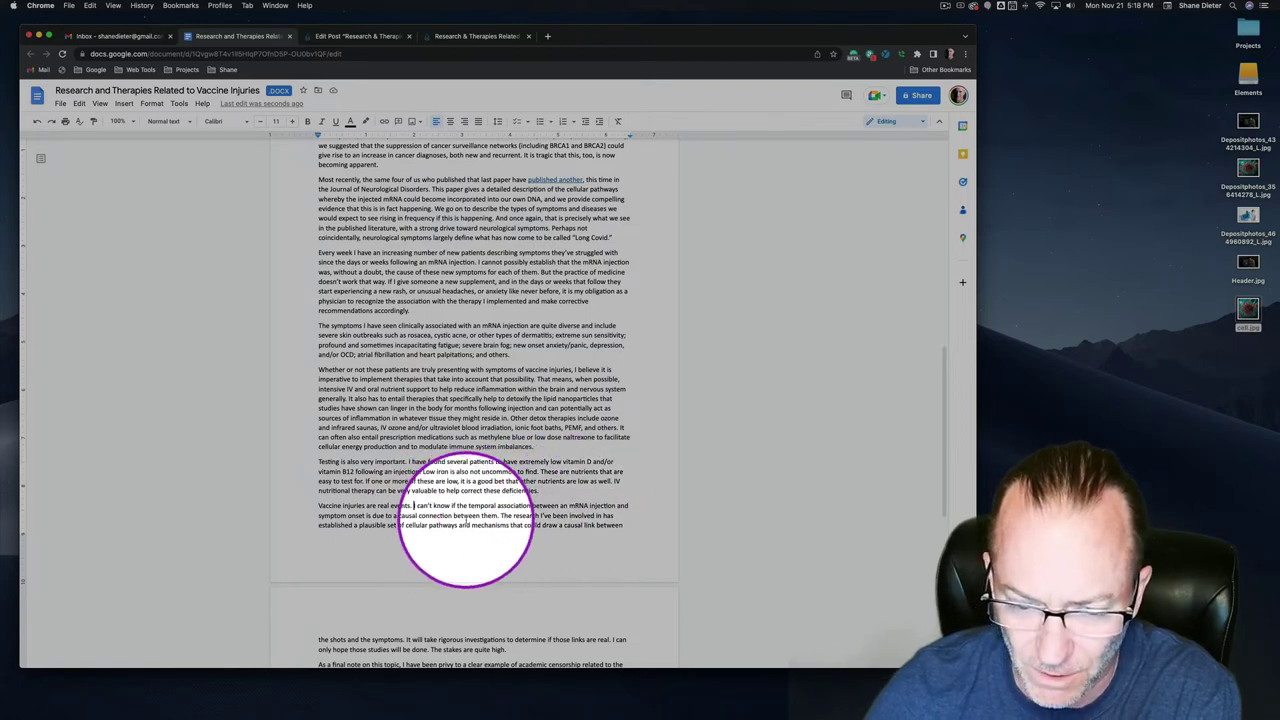
# Step: Start a new paragraph at "The research I've been involved in" and add an underscore divider line below "The stakes are quite high."
pyautogui.scroll(-3, 503, 515)
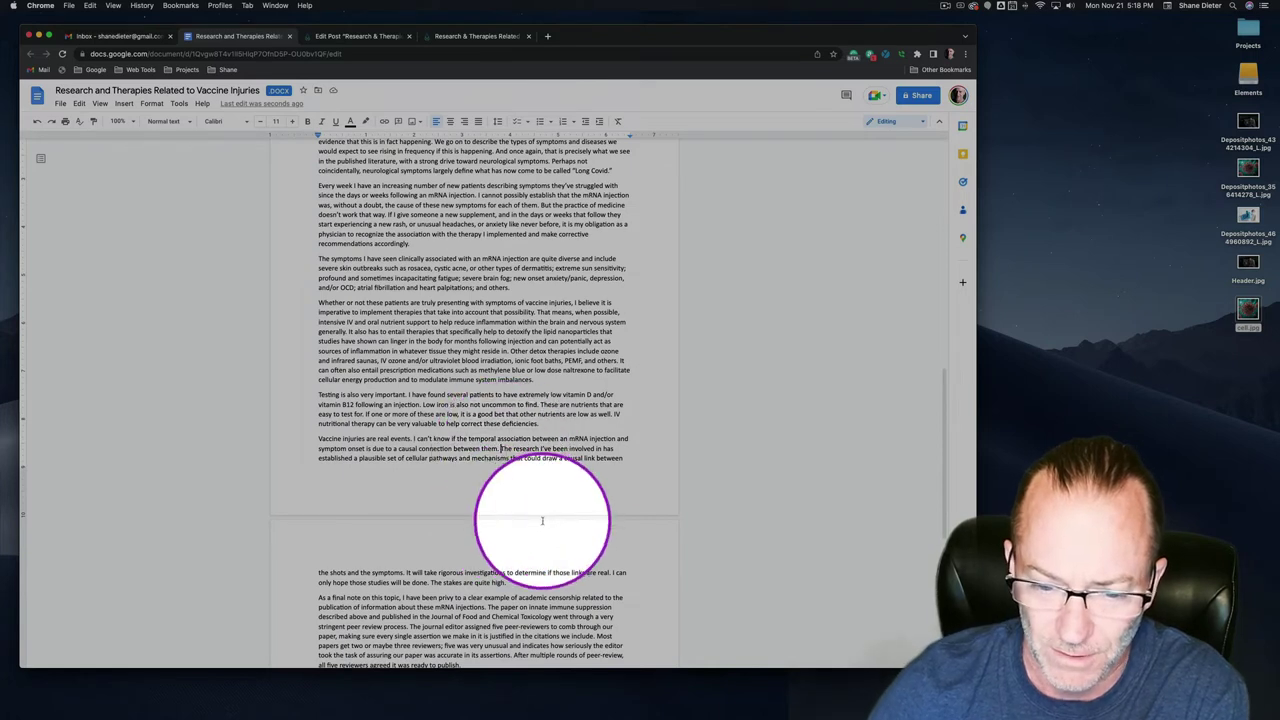
pyautogui.press('Return')
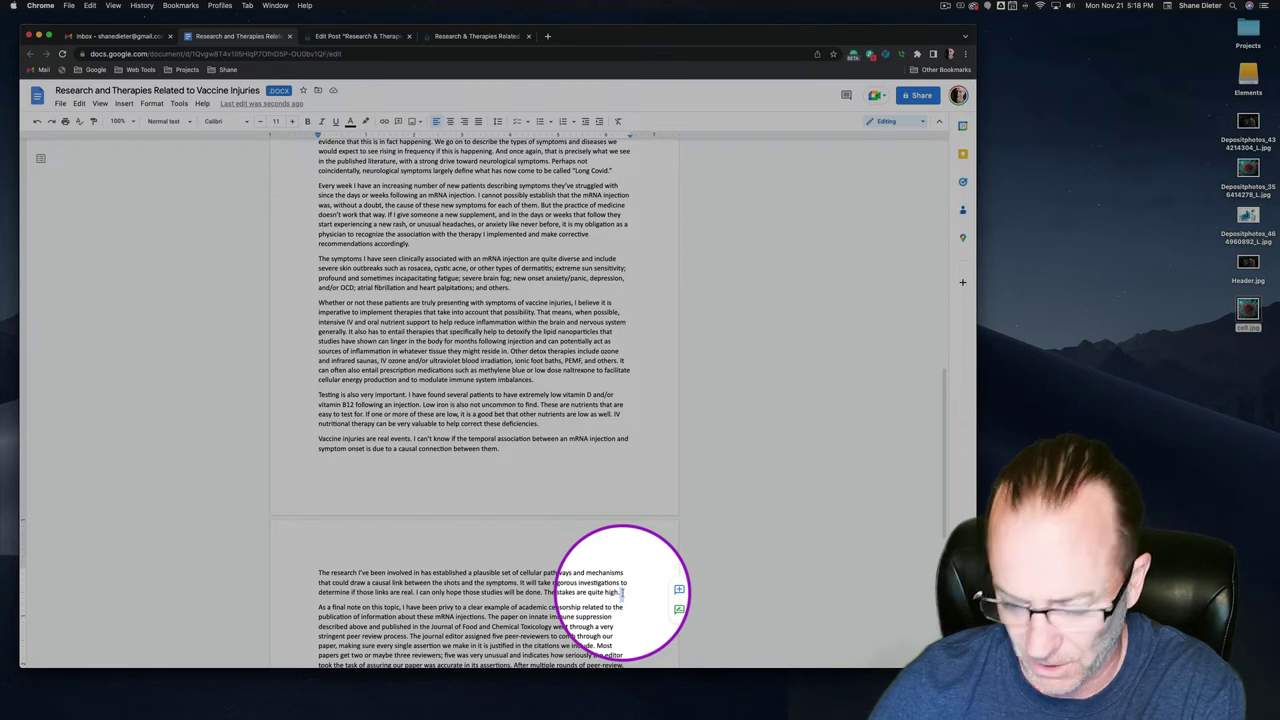
pyautogui.press('Return')
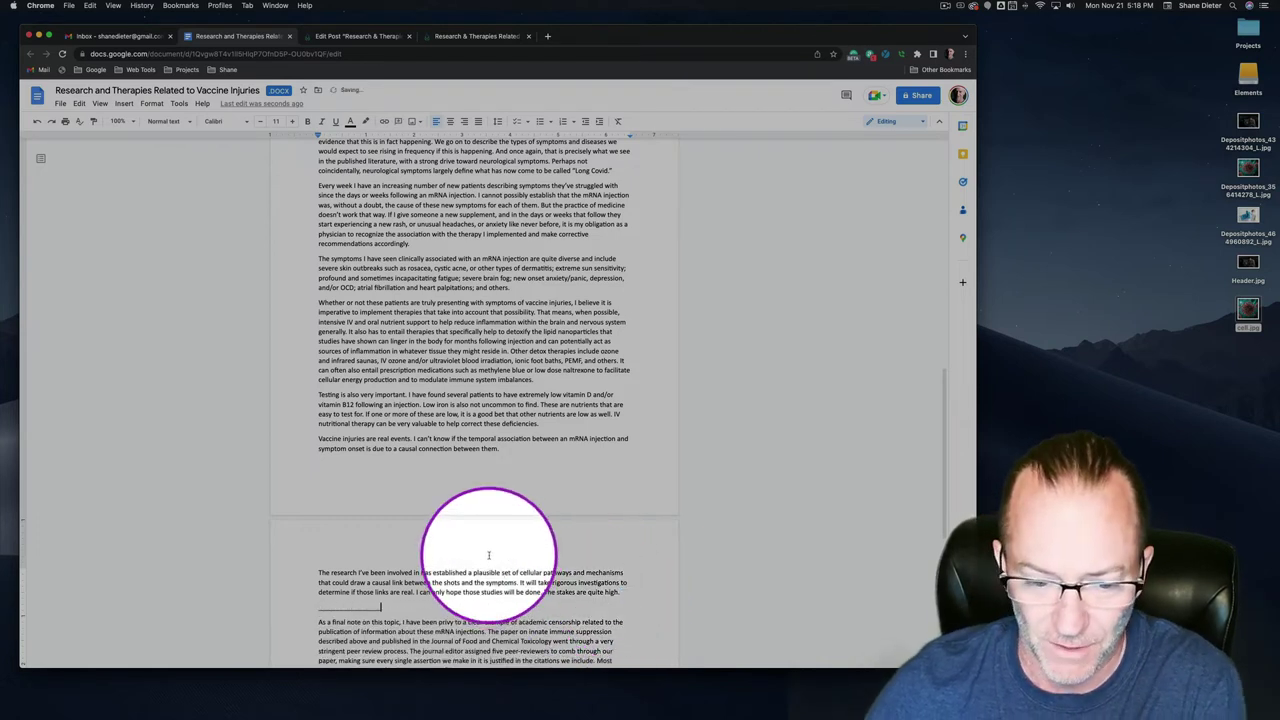
# Step: Remove the underscore divider below "The stakes are quite high." and put one above the paragraph "The research I've been involved in"
pyautogui.scroll(3, 490, 555)
pyautogui.scroll(-3, 490, 553)
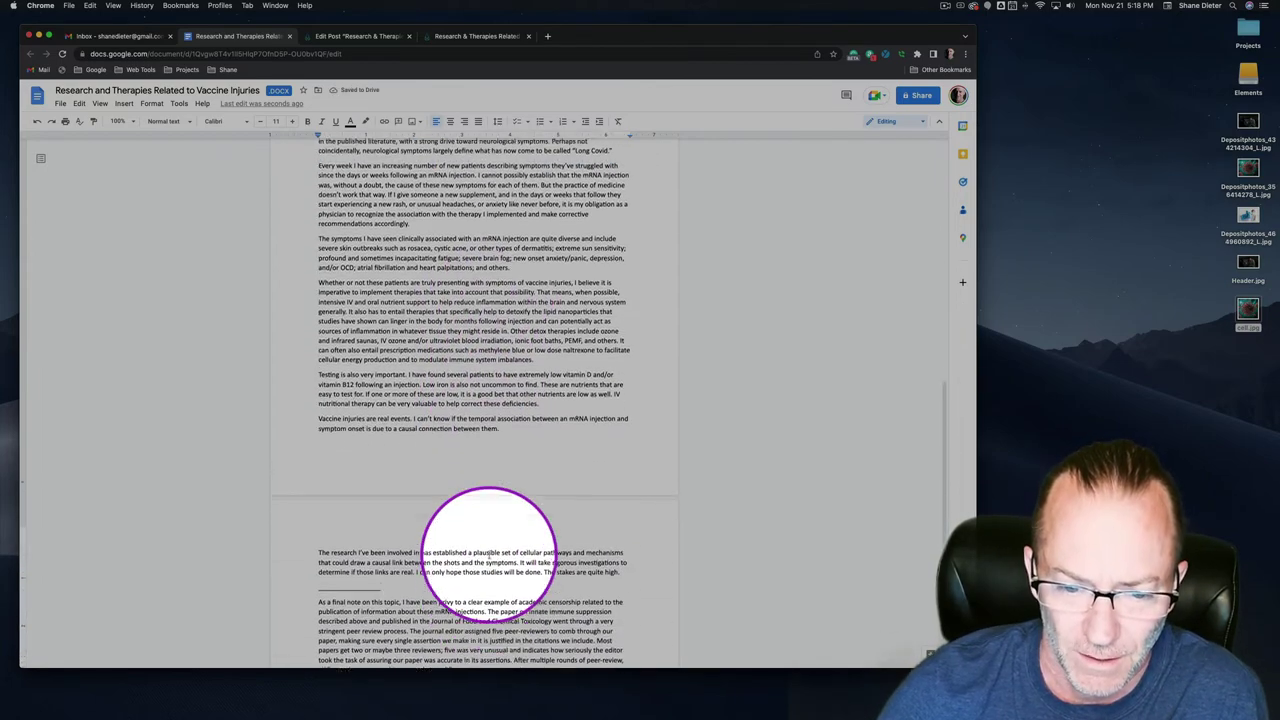
pyautogui.scroll(3, 490, 555)
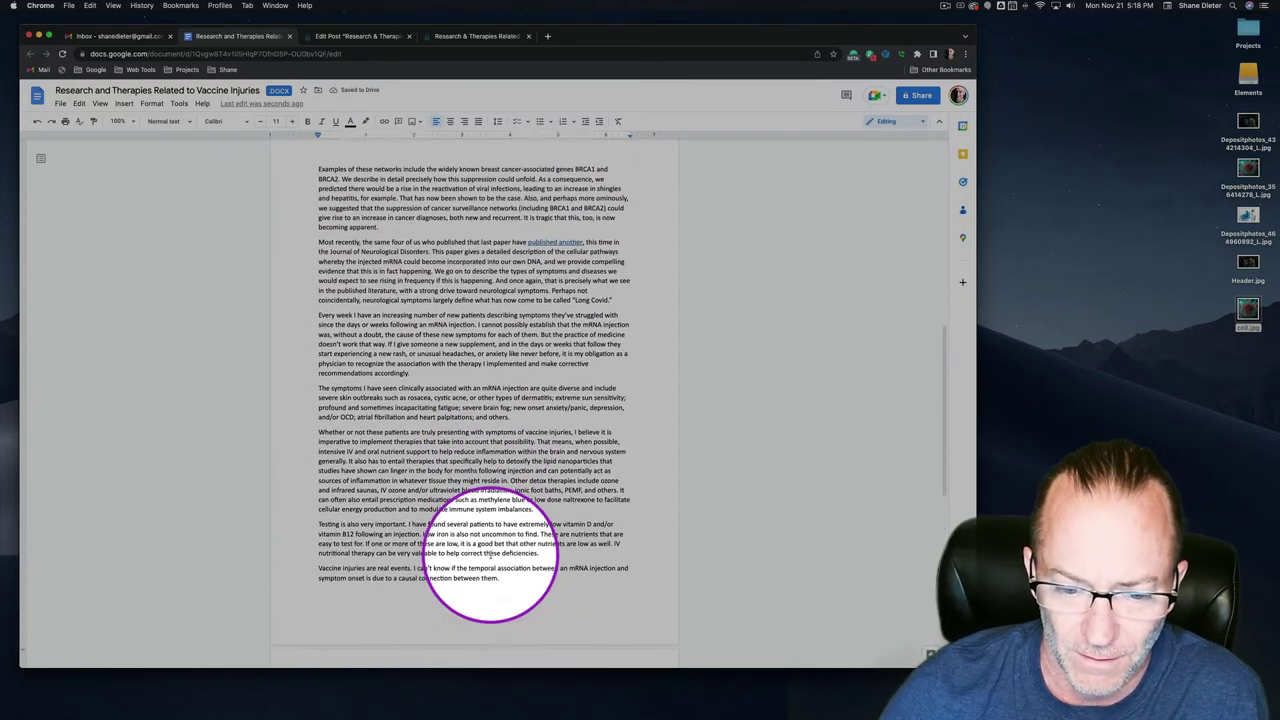
pyautogui.scroll(-3, 540, 568)
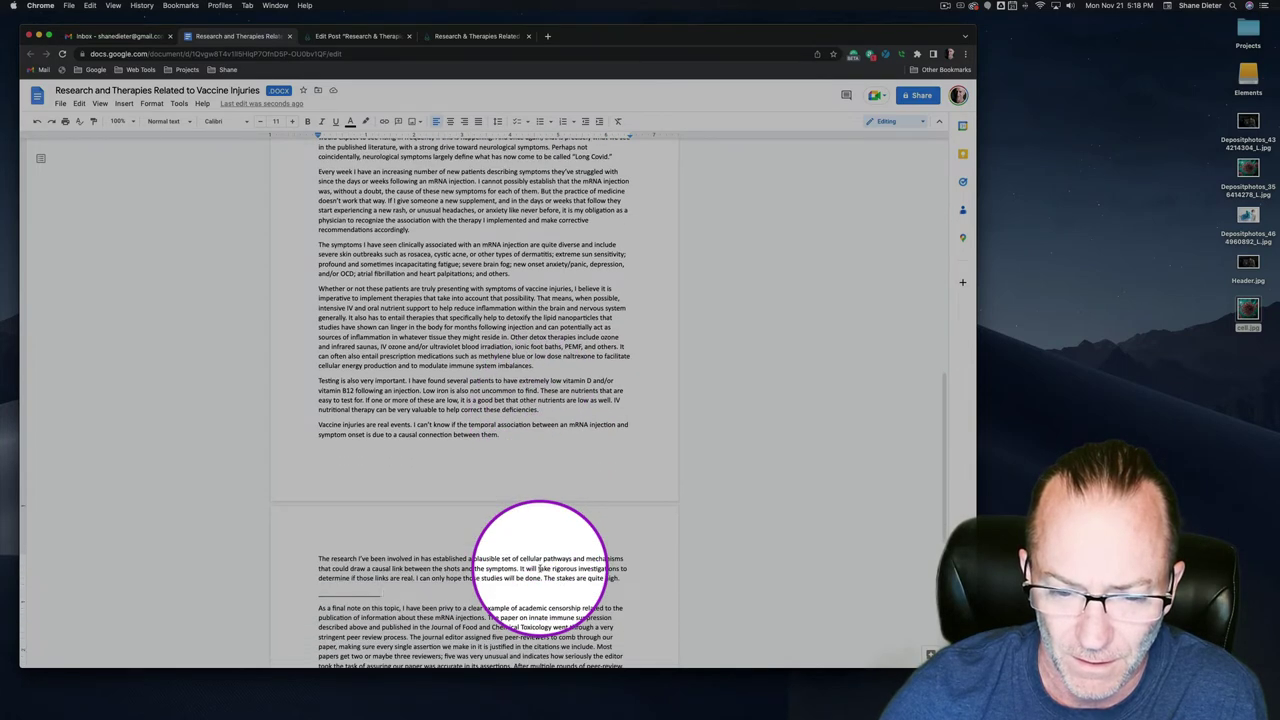
pyautogui.scroll(2, 540, 568)
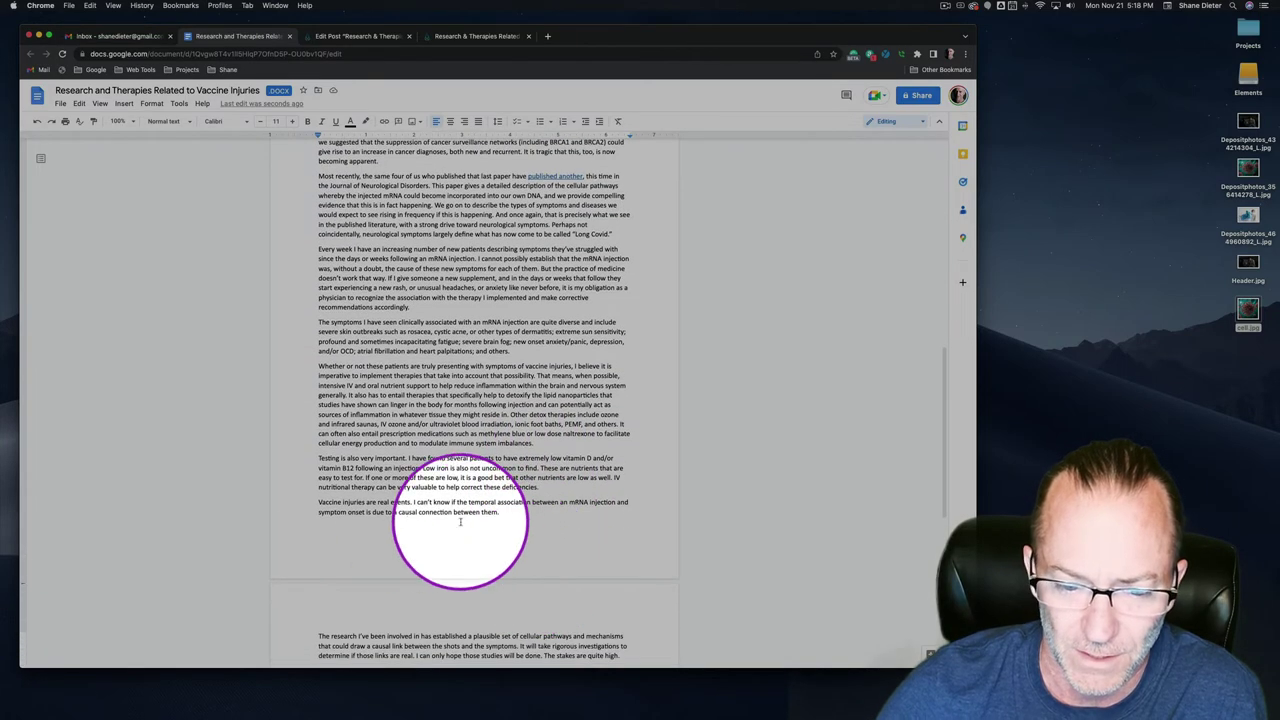
pyautogui.moveTo(318, 503); pyautogui.dragTo(500, 513)
pyautogui.scroll(-3, 508, 520)
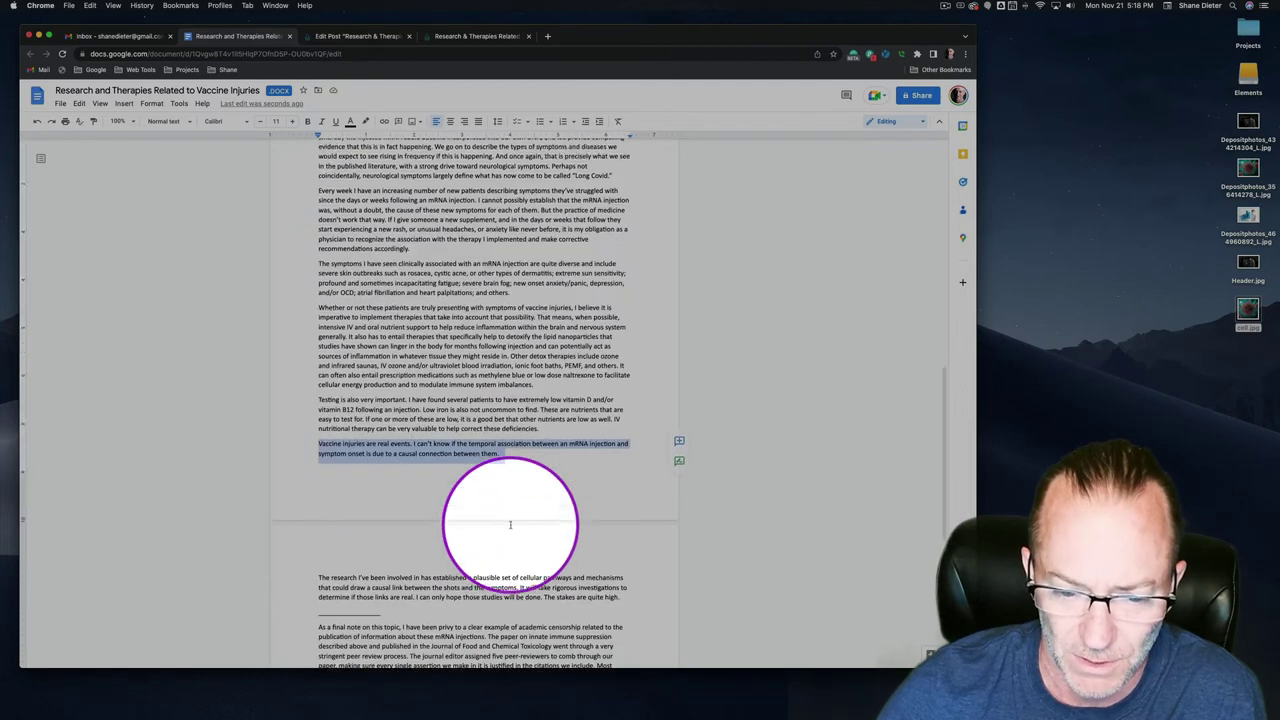
pyautogui.click(340, 480)
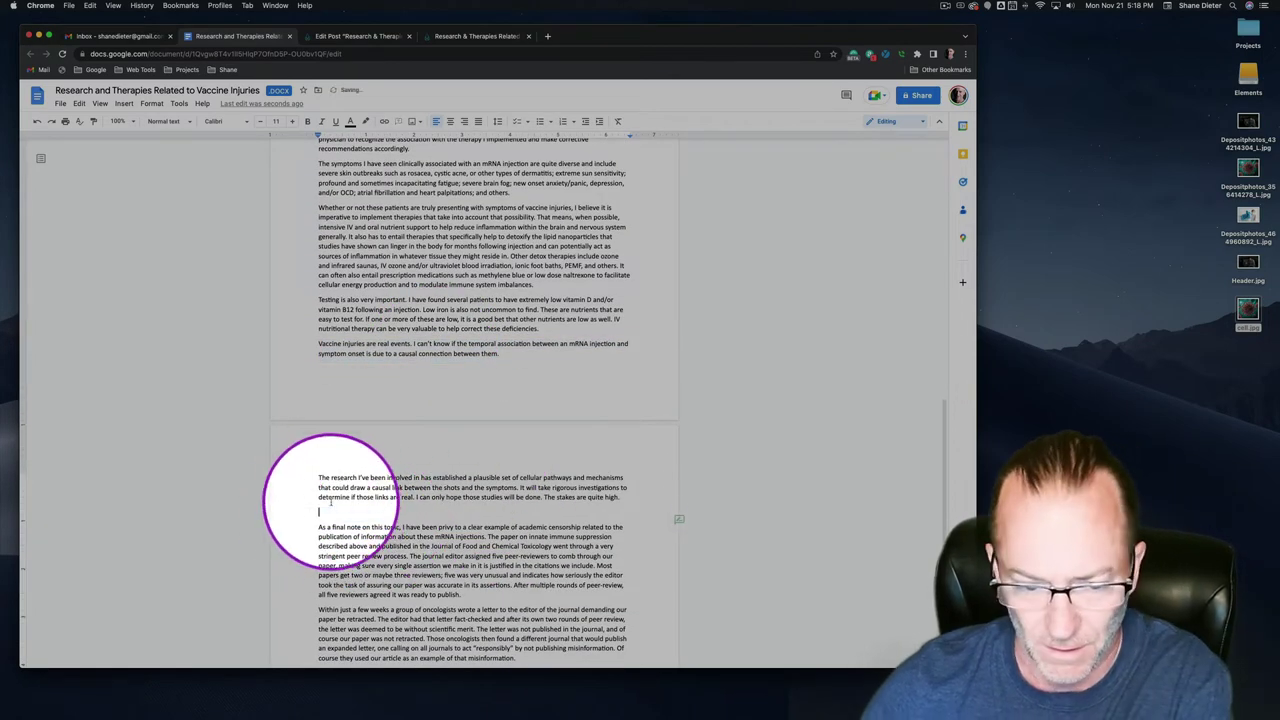
pyautogui.press('Return')
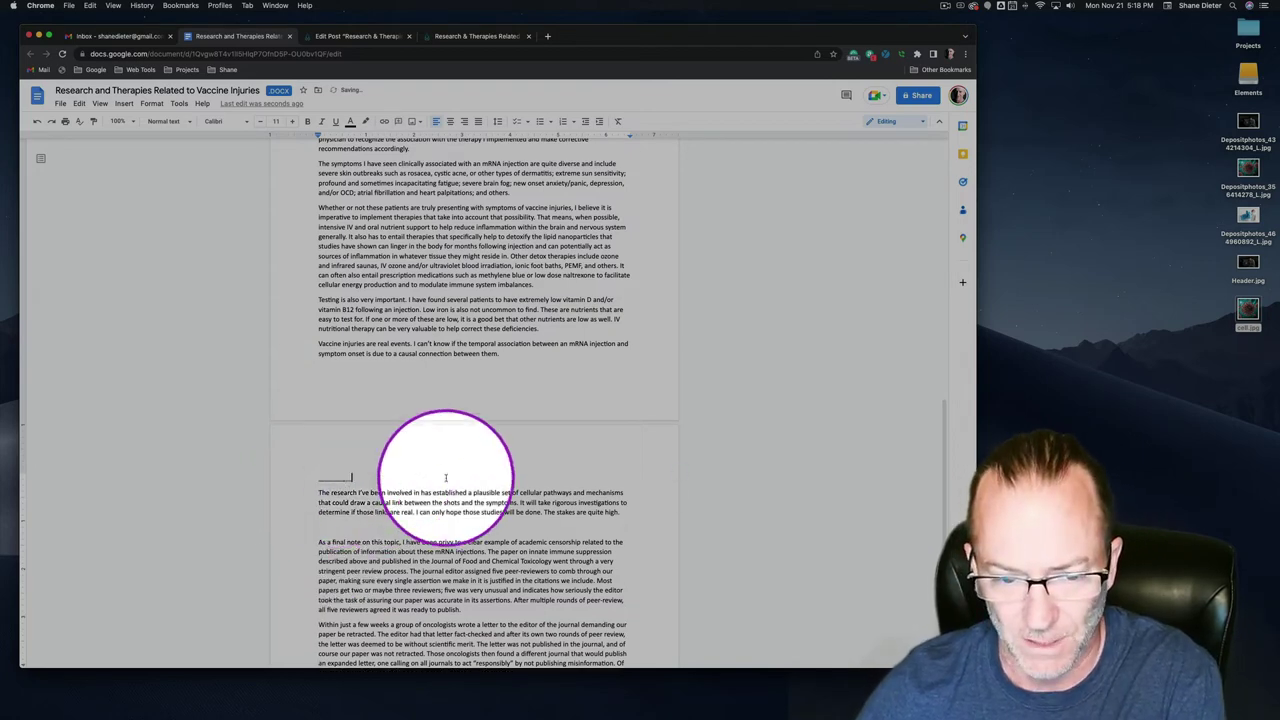
# Step: Copy the paragraphs from "Examples of these networks" through "Testing is also very important" over the placeholder text of the new Text Block in the post editor
pyautogui.scroll(3, 500, 474)
pyautogui.scroll(4, 500, 476)
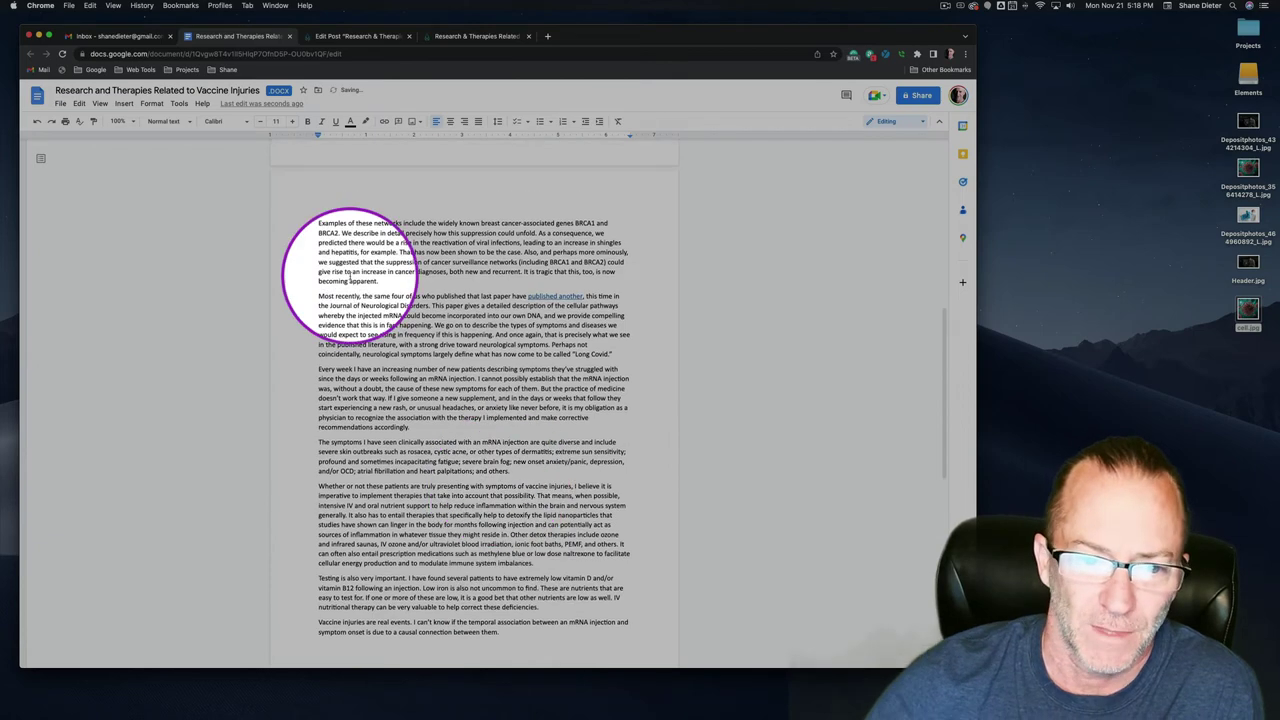
pyautogui.scroll(-1, 346, 275)
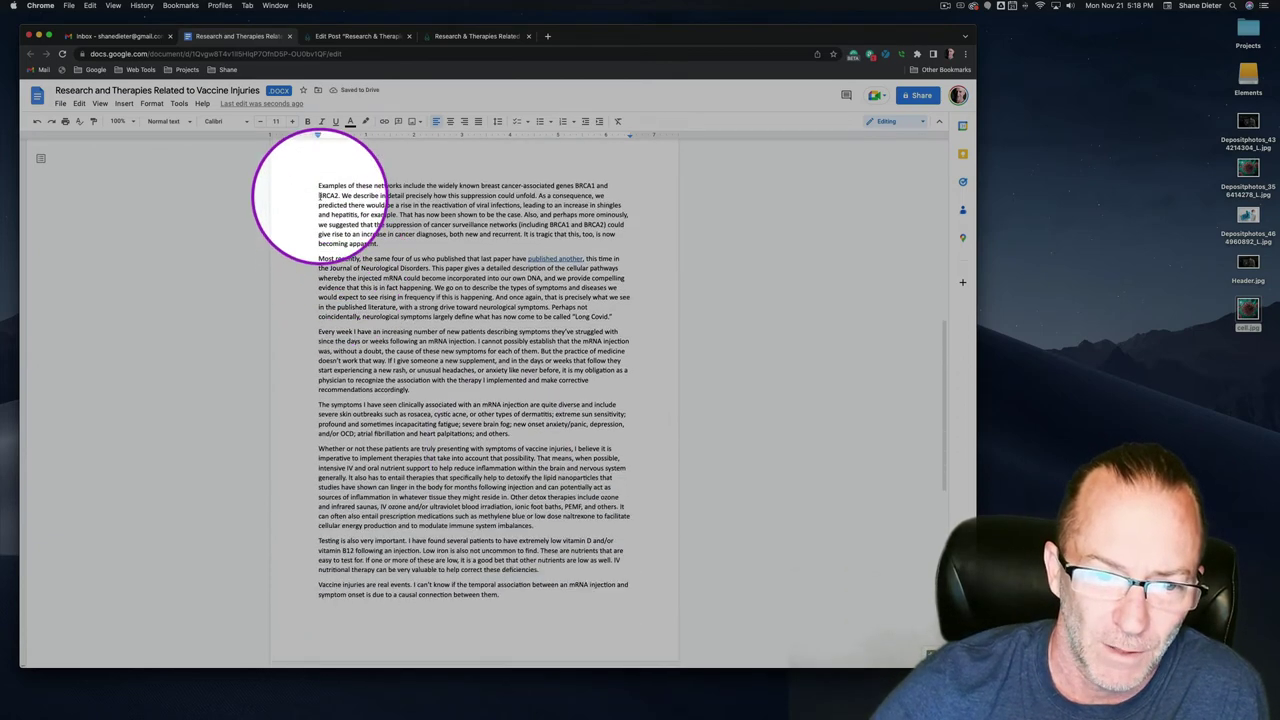
pyautogui.moveTo(318, 187); pyautogui.dragTo(575, 569)
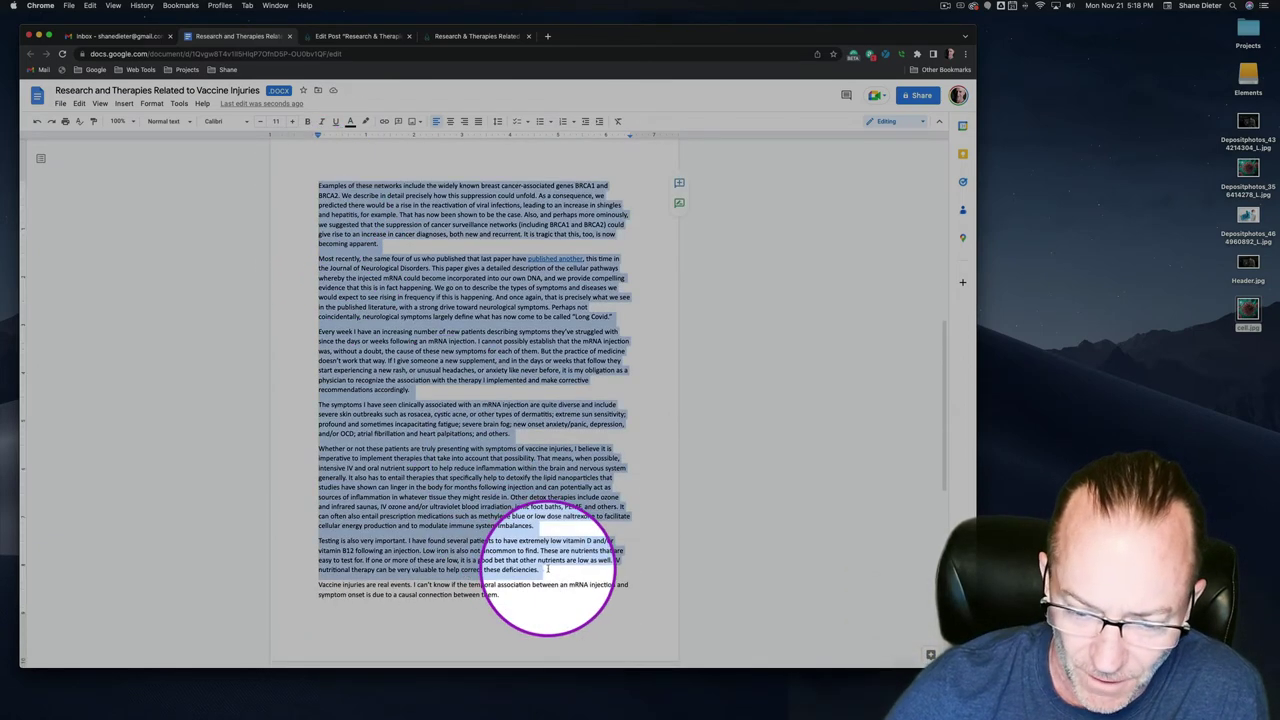
pyautogui.click(372, 36)
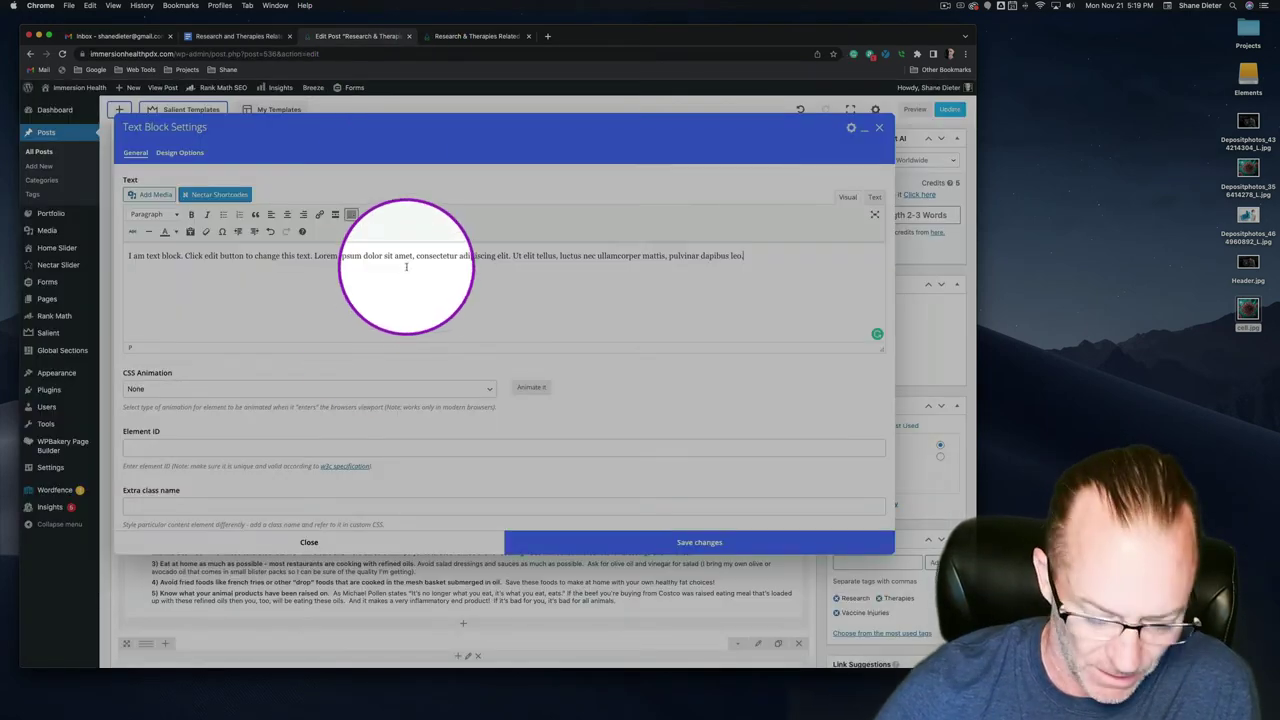
pyautogui.press('super+a')
pyautogui.press('super+v')
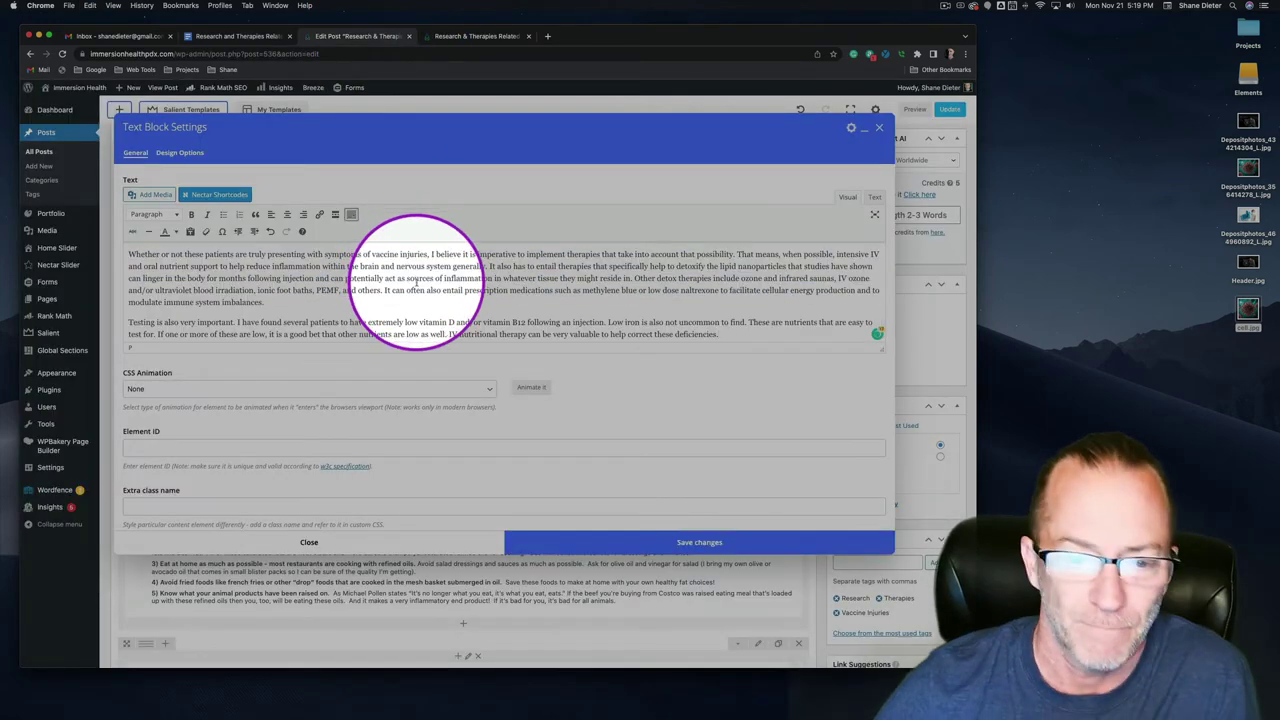
# Step: Clear the formatting of all the pasted article text and save the Text Block
pyautogui.press('super+a')
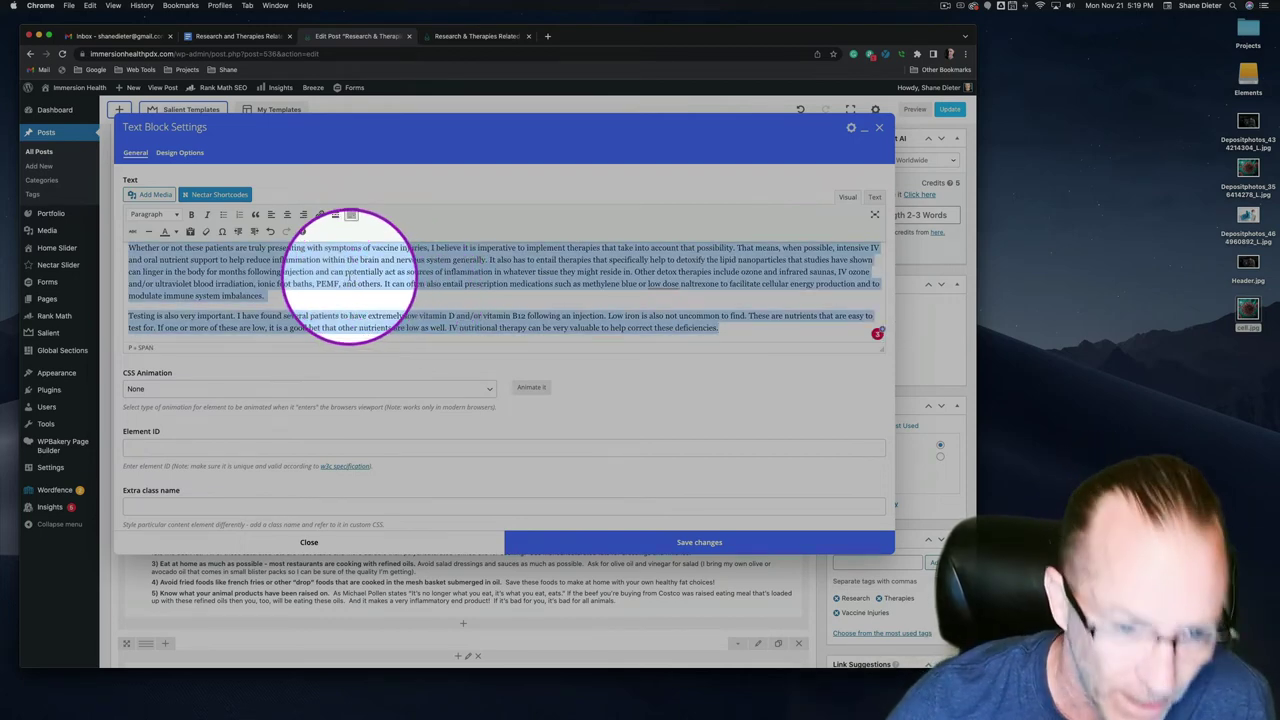
pyautogui.click(207, 232)
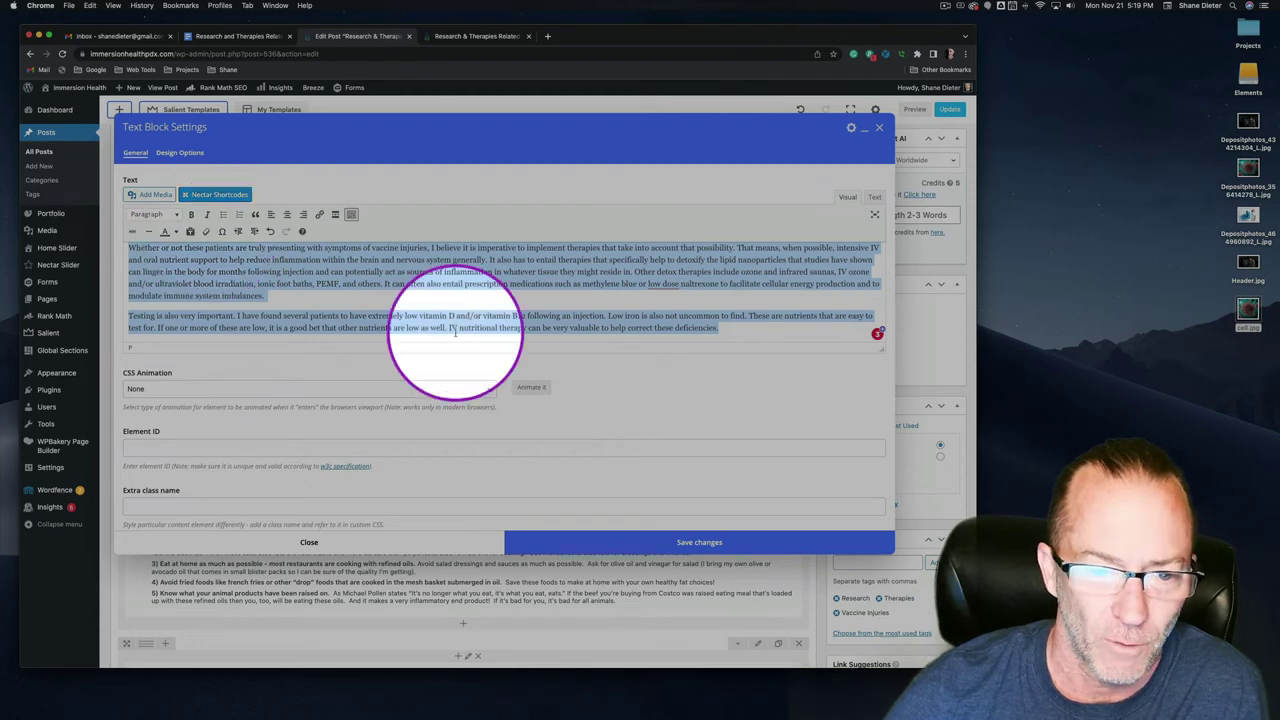
pyautogui.click(586, 543)
# Step: Examine the image banner with the headline "The number one thing that ANYONE can do" on the published post page
pyautogui.scroll(-3, 490, 400)
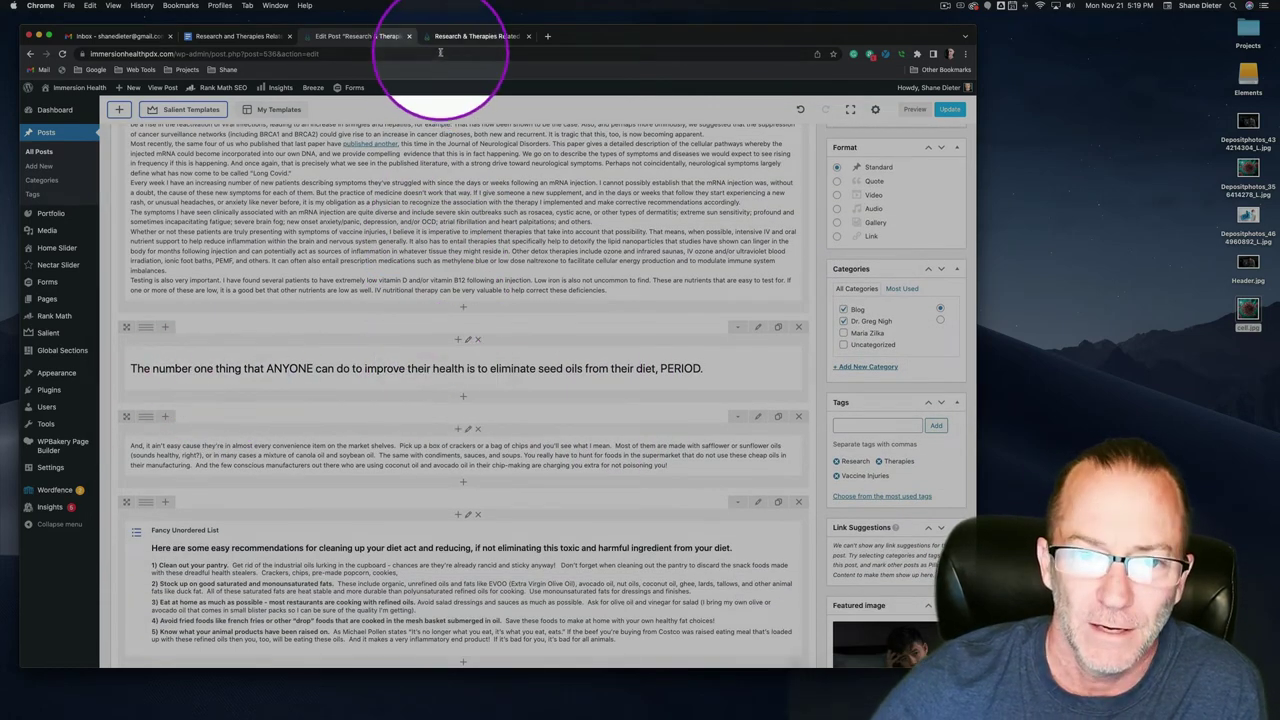
pyautogui.click(471, 36)
pyautogui.scroll(-10, 478, 279)
pyautogui.scroll(-5, 478, 279)
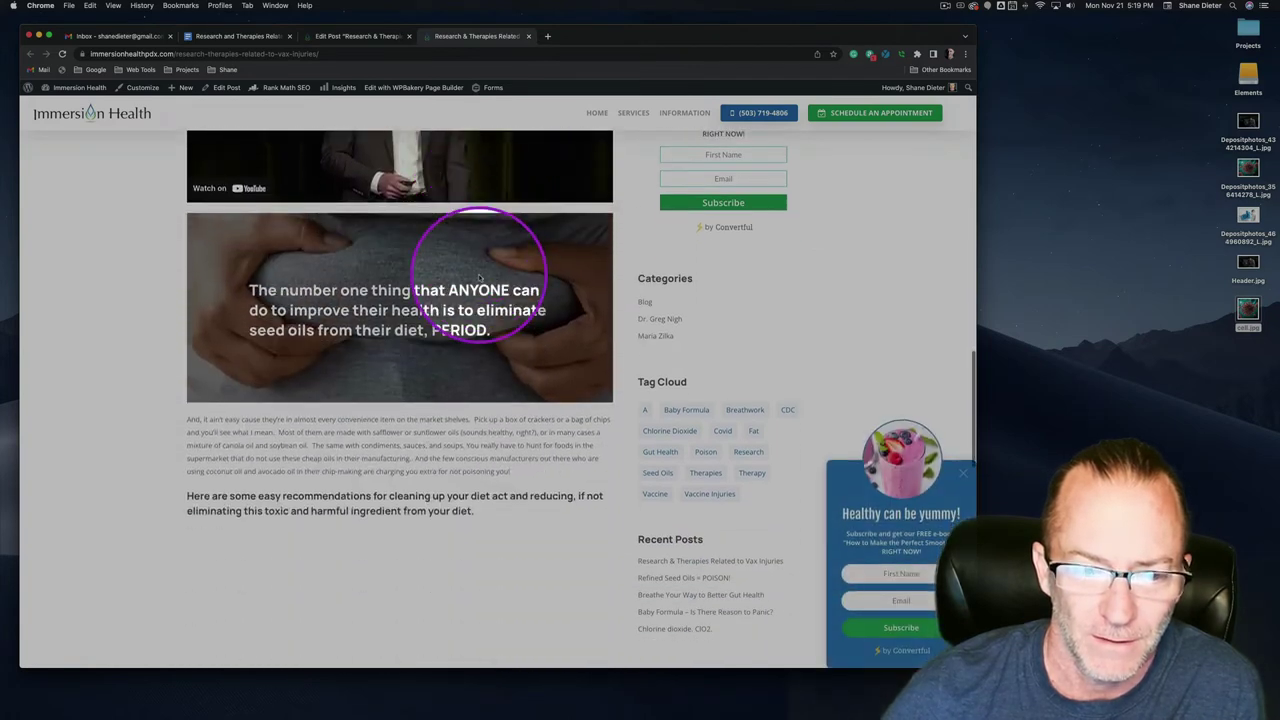
pyautogui.scroll(1, 520, 251)
pyautogui.moveTo(252, 288); pyautogui.dragTo(523, 337)
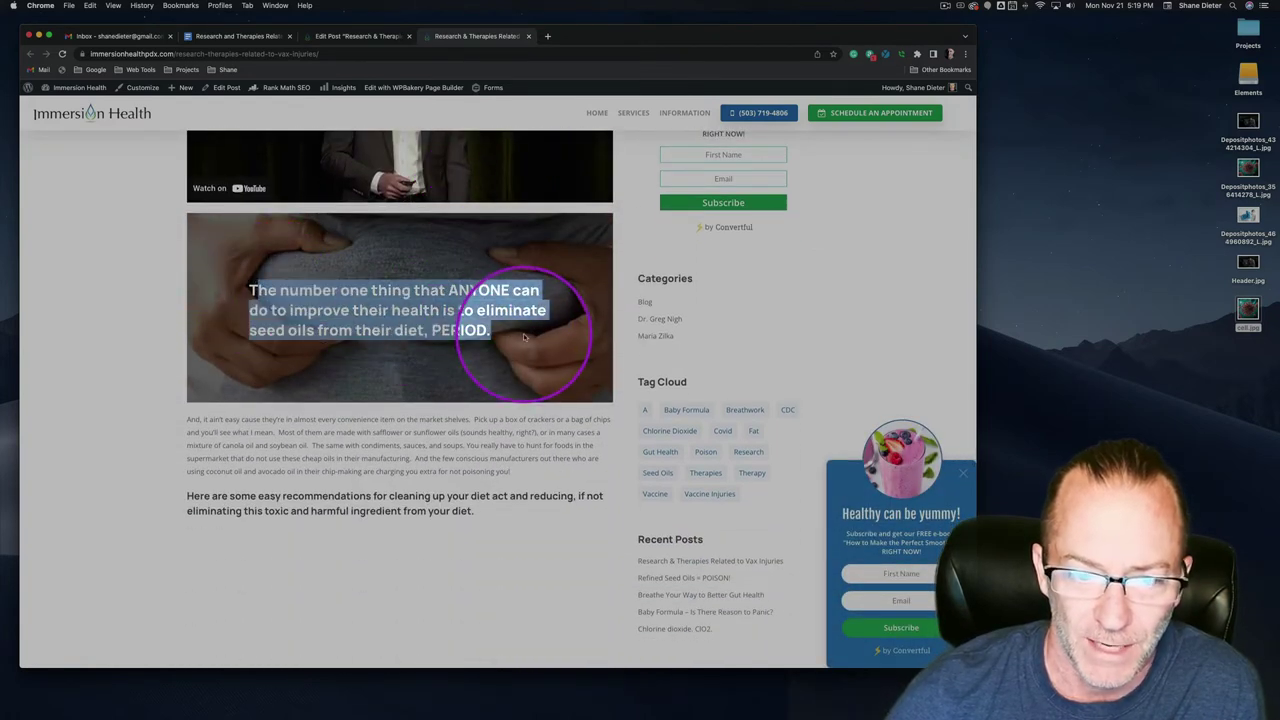
pyautogui.click(523, 337)
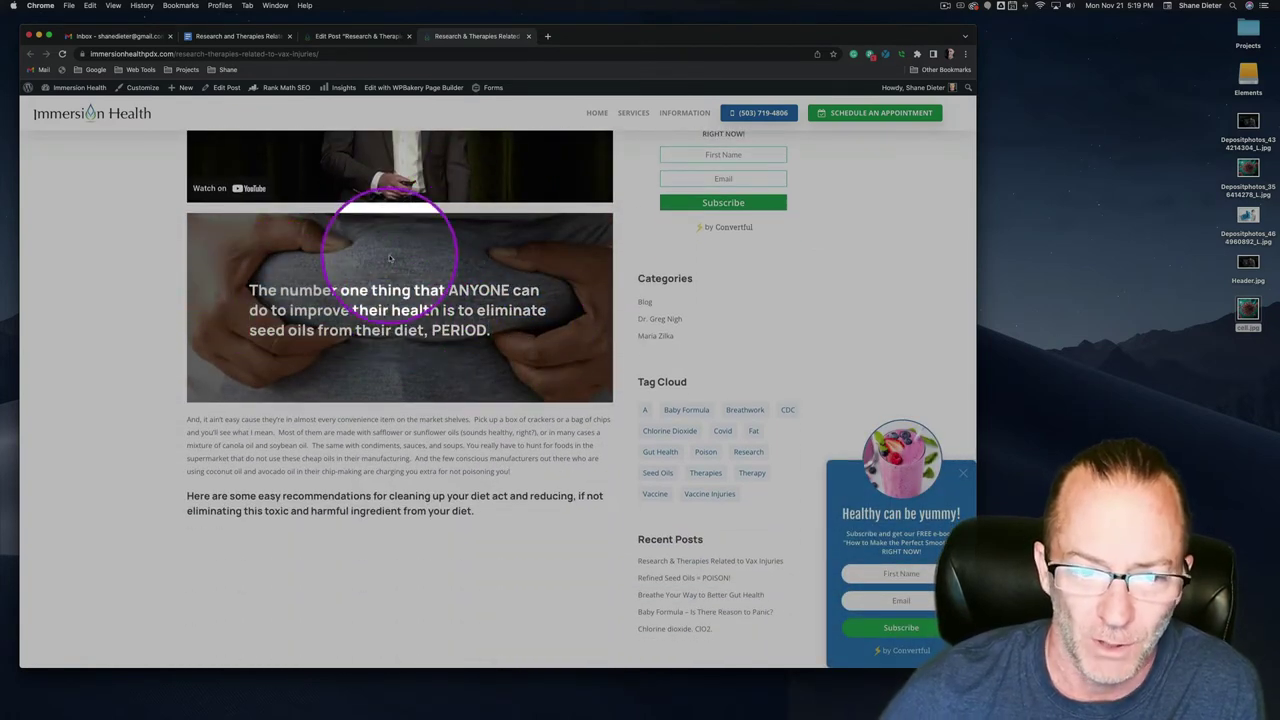
# Step: Replace the "The number one thing that ANYONE can do" headline text with the article's "Vaccine injuries are real events" paragraph from Google Docs
pyautogui.click(345, 36)
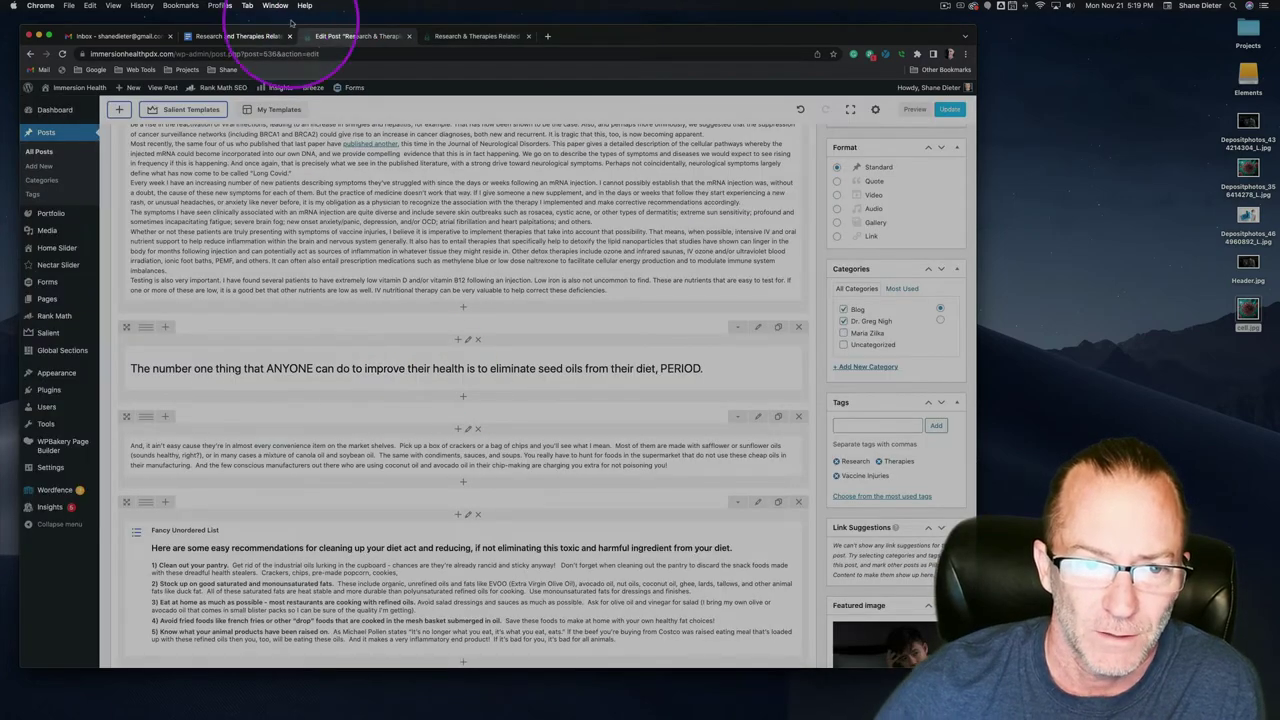
pyautogui.click(242, 36)
pyautogui.scroll(-6, 414, 449)
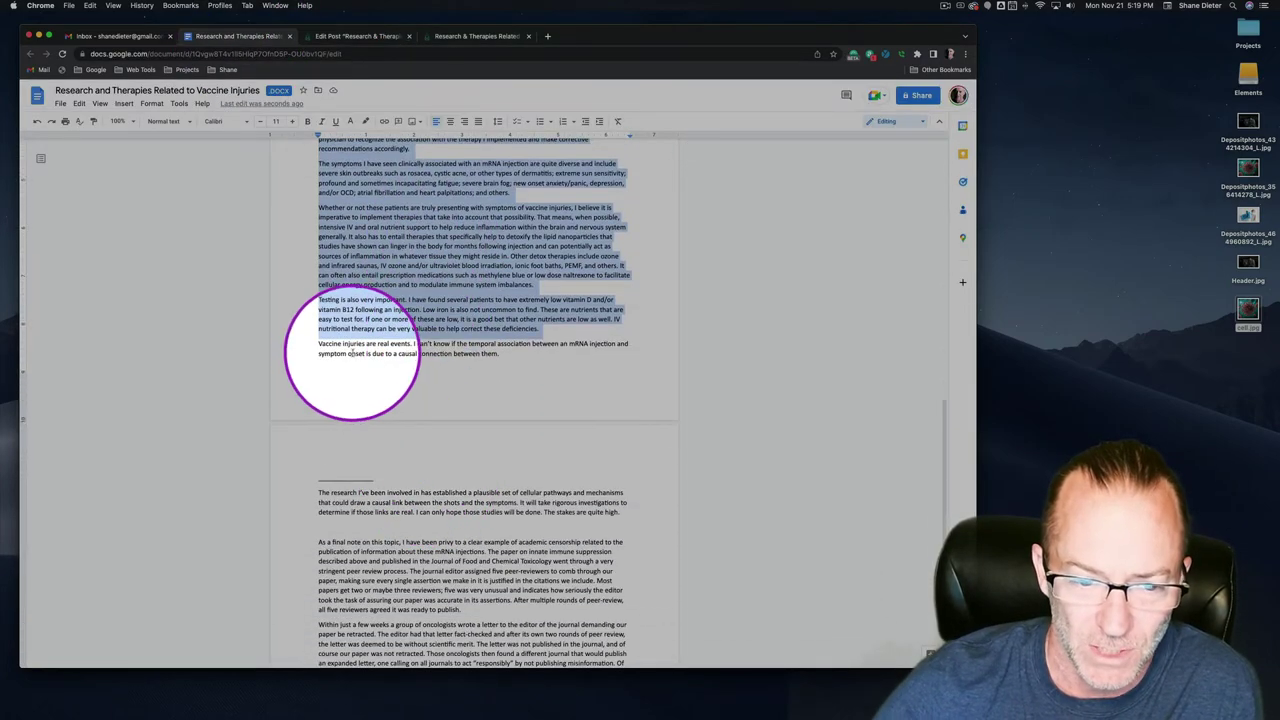
pyautogui.moveTo(318, 343); pyautogui.dragTo(503, 355)
pyautogui.press('super+c')
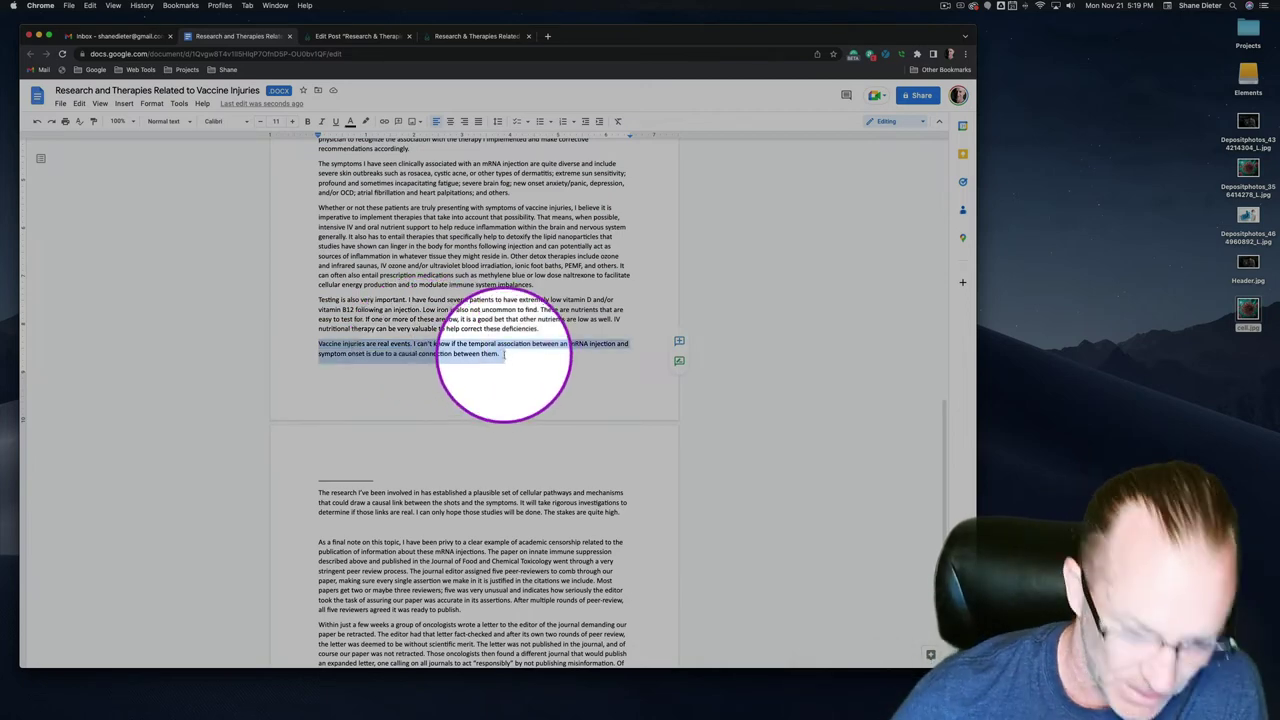
pyautogui.click(358, 36)
pyautogui.click(470, 369)
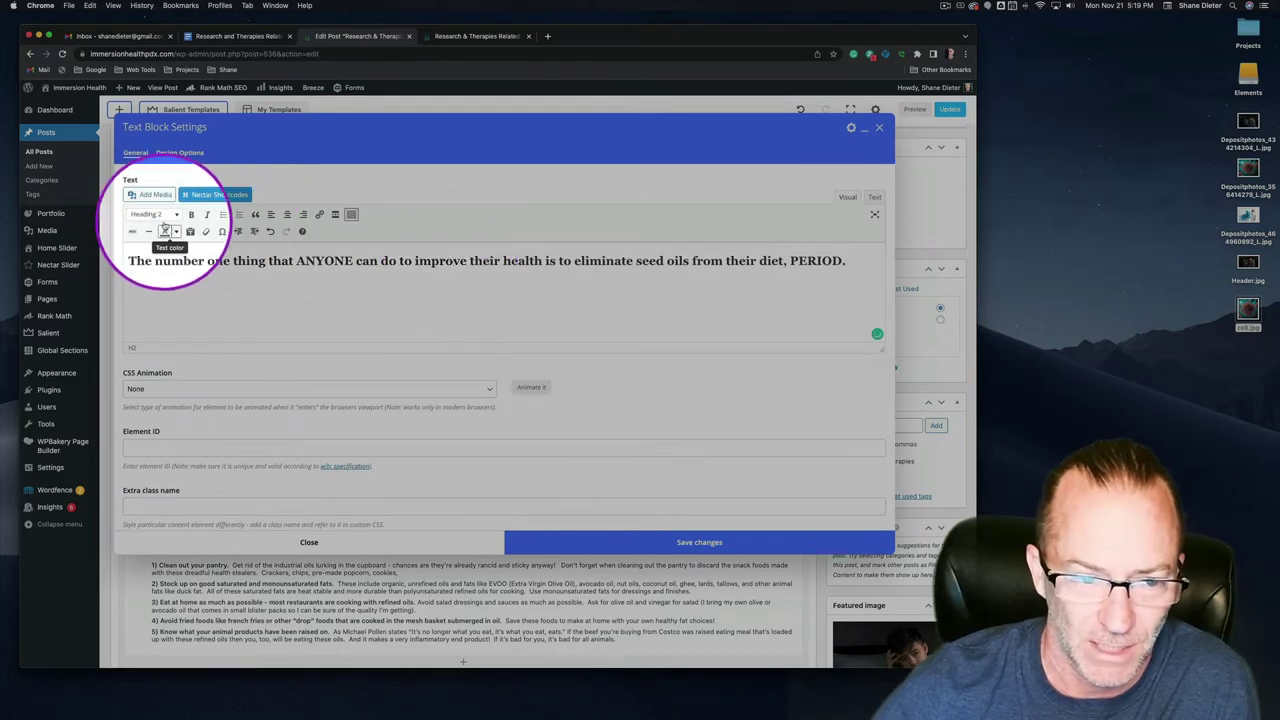
pyautogui.tripleClick(232, 260)
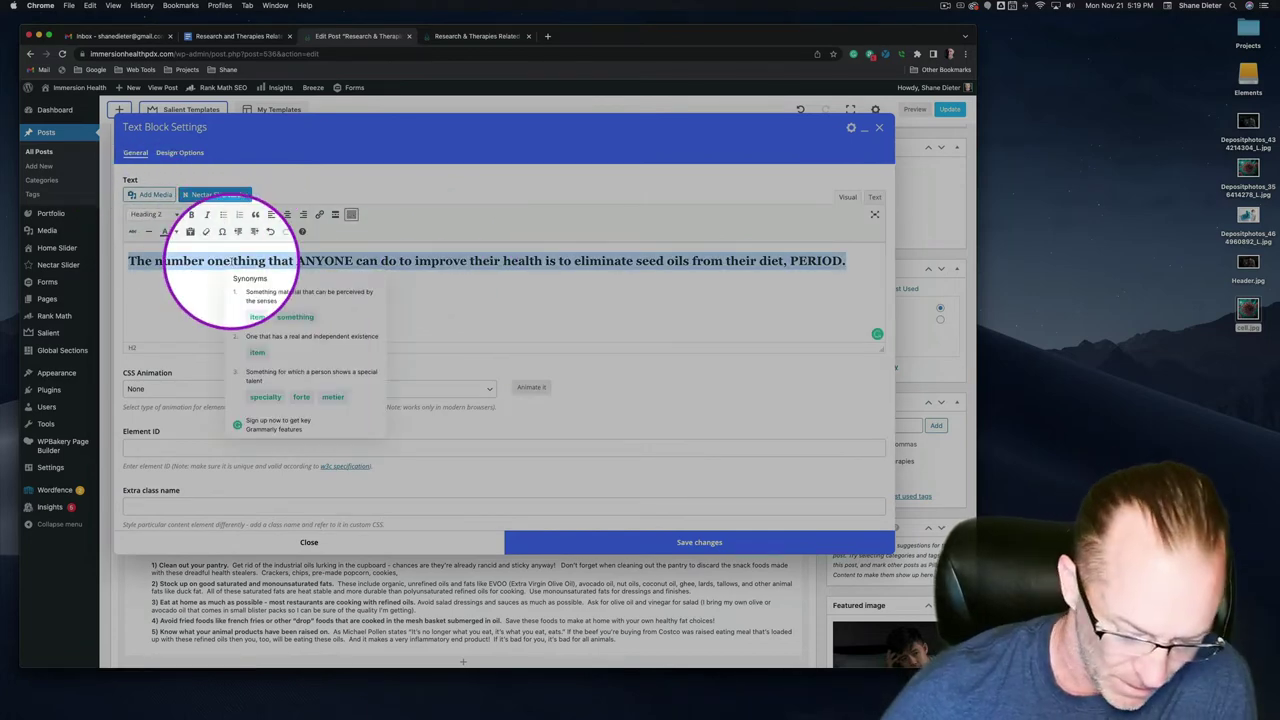
pyautogui.press('super+v')
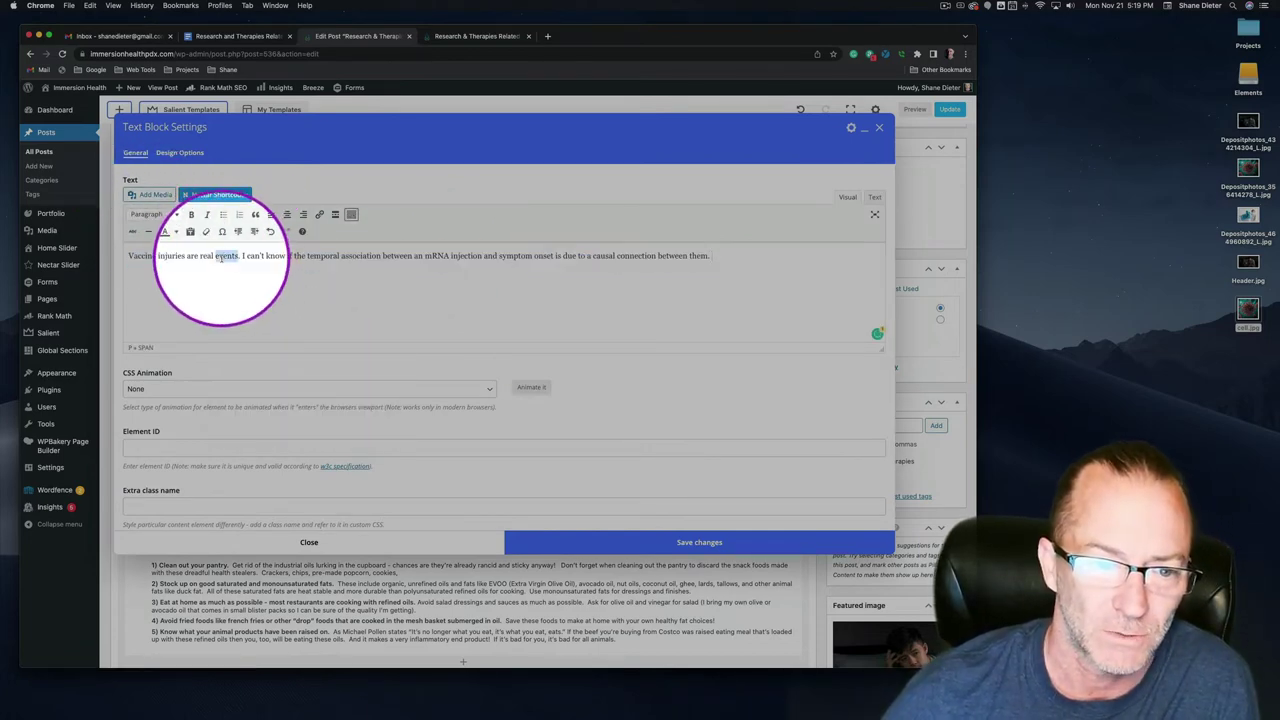
# Step: Format the "Vaccine injuries are real events" text as Heading 2, clear its pasted formatting and save the text block
pyautogui.tripleClick(221, 258)
pyautogui.click(150, 214)
pyautogui.click(190, 275)
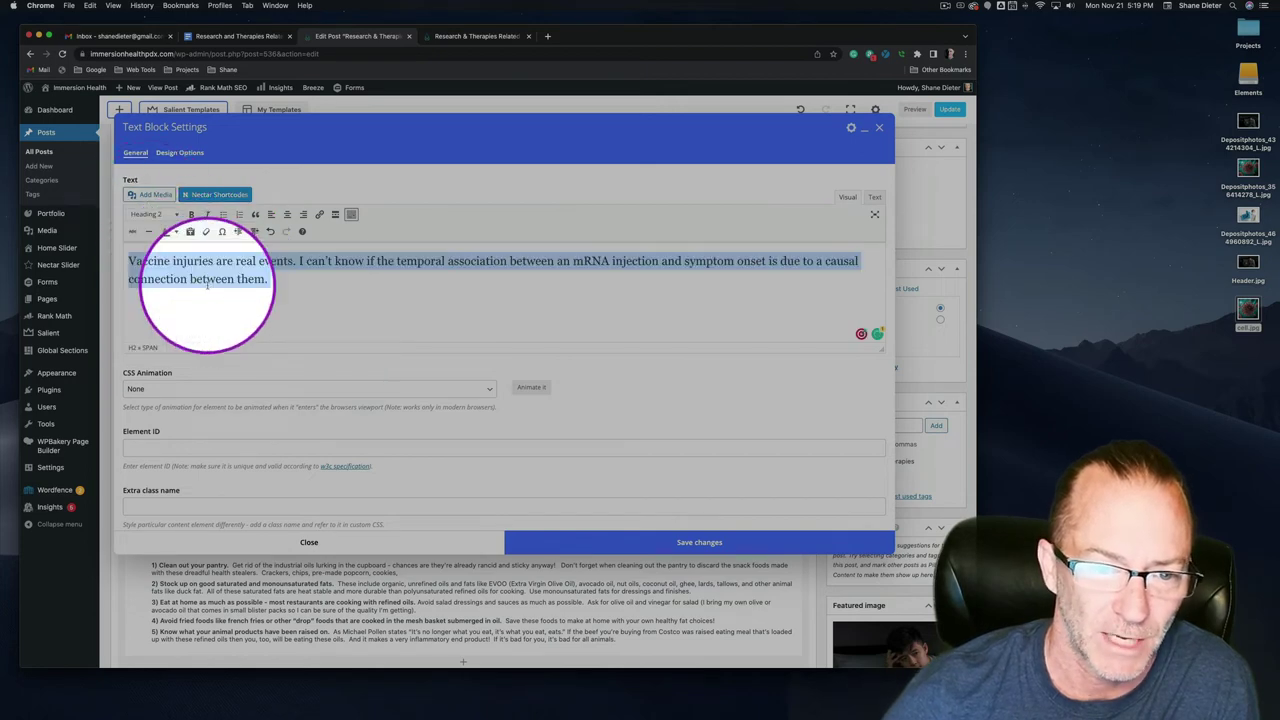
pyautogui.click(205, 231)
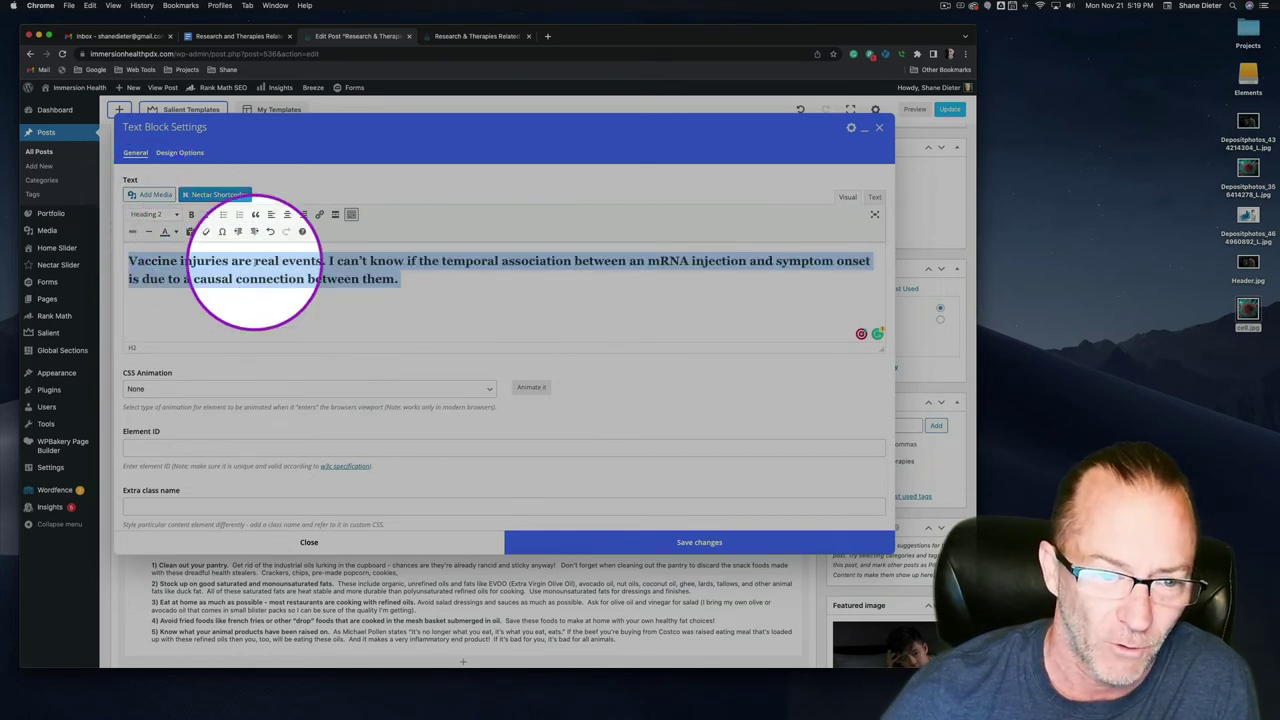
pyautogui.click(450, 308)
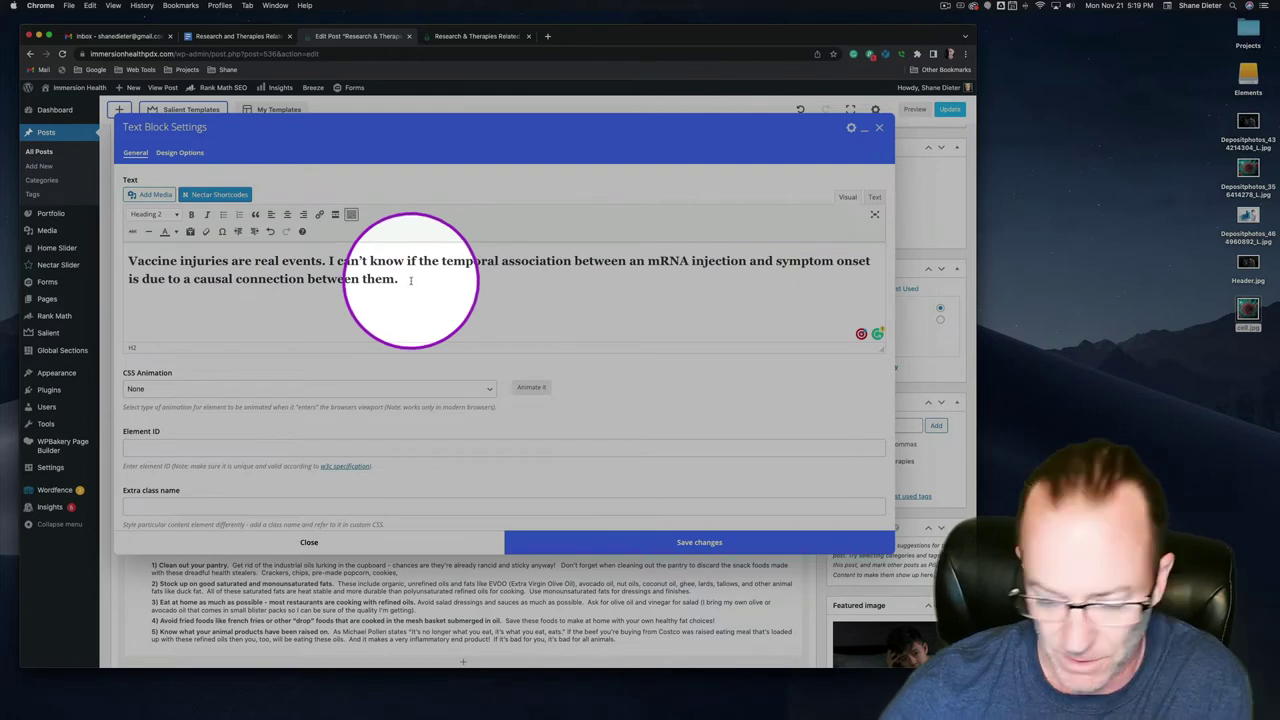
pyautogui.click(665, 542)
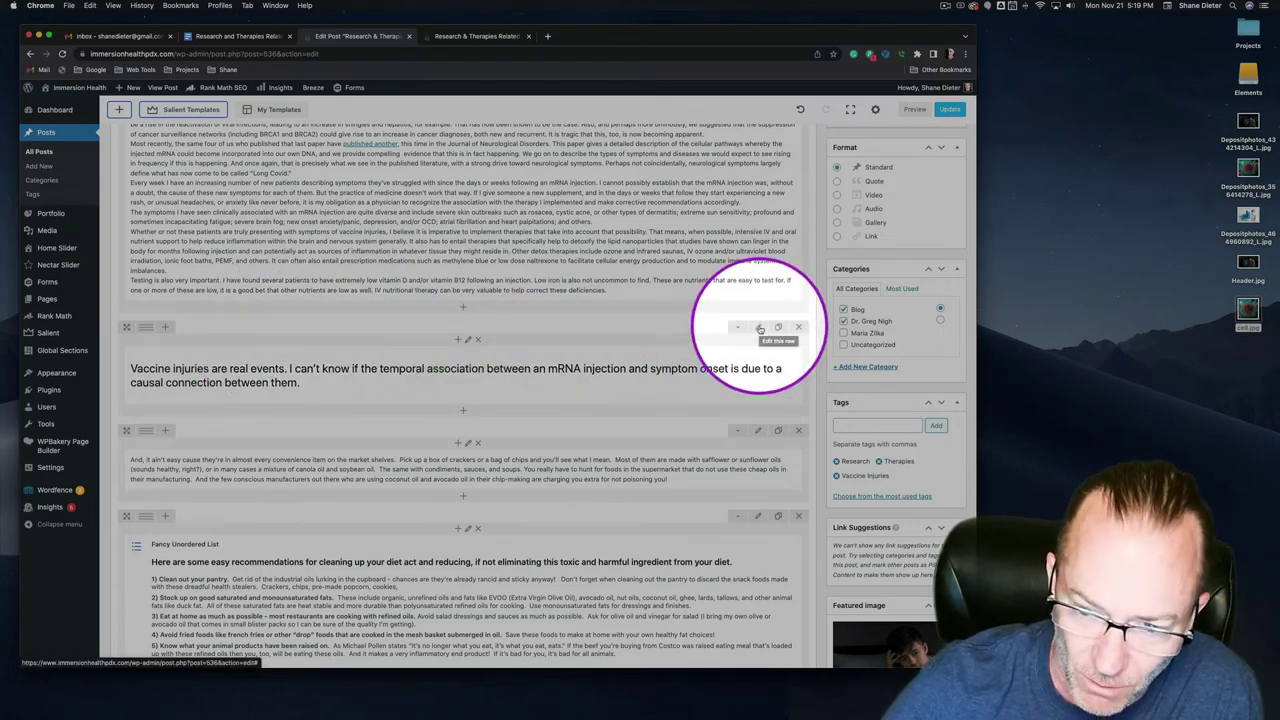
# Step: Open the background settings of the row containing the "Vaccine injuries are real events" heading
pyautogui.click(760, 328)
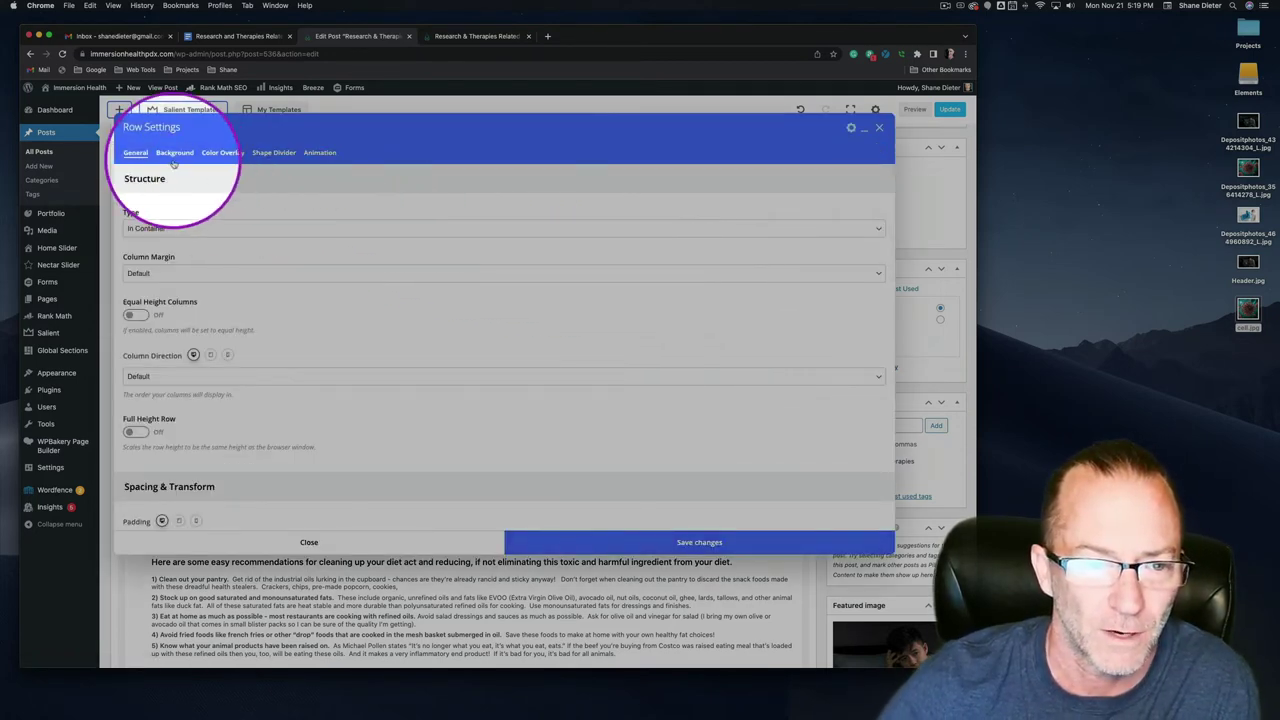
pyautogui.click(174, 152)
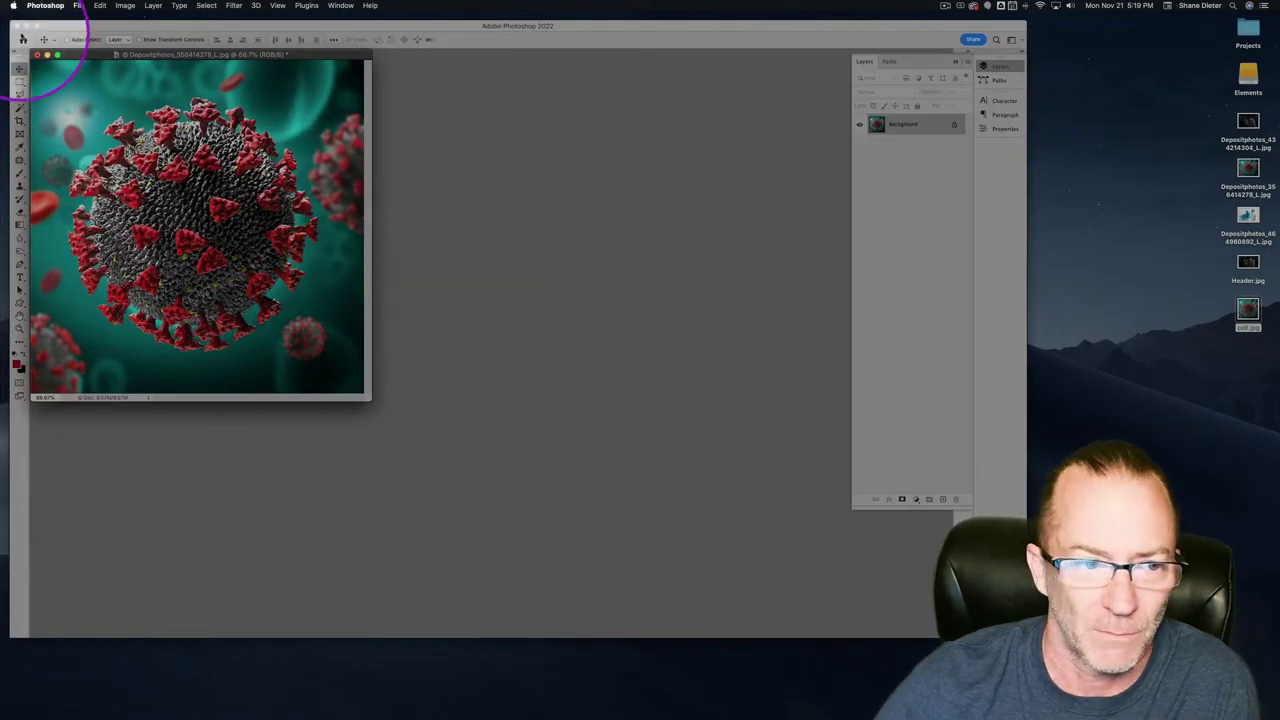
# Step: In Photoshop, close the virus image and open the syringe photo Depositphotos_464960892_L.jpg from the desktop
pyautogui.click(37, 55)
pyautogui.click(598, 230)
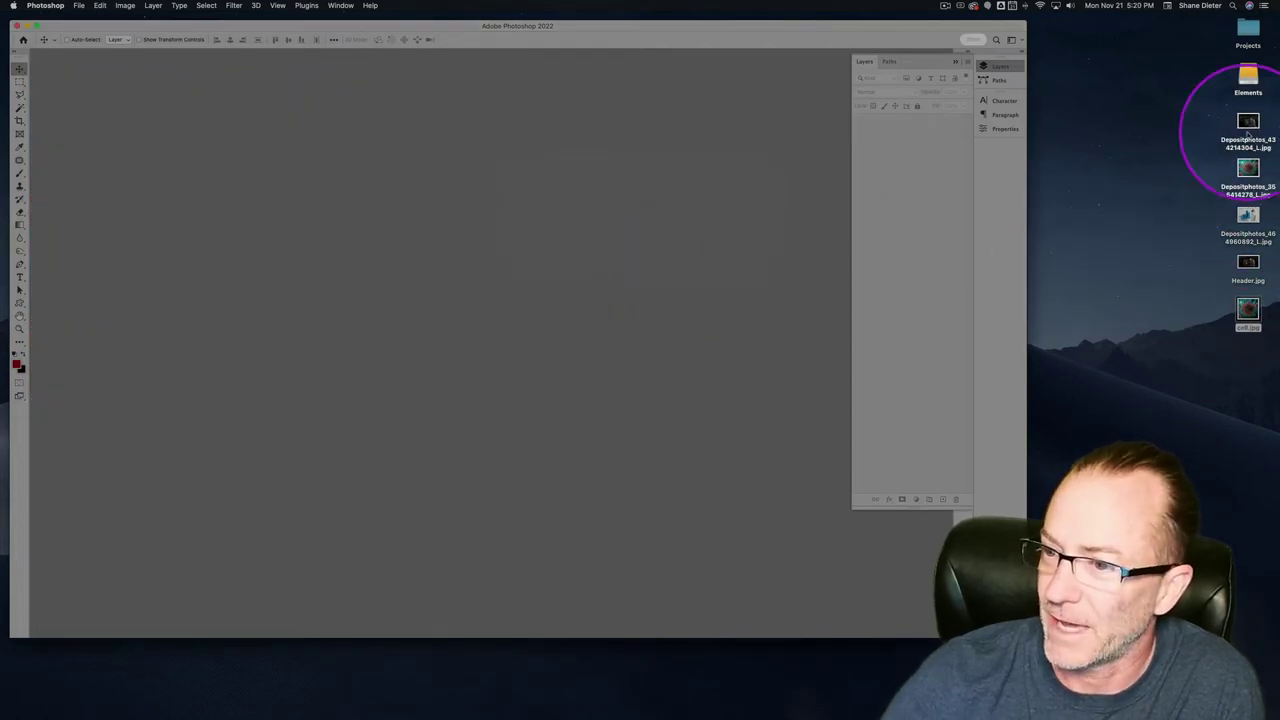
pyautogui.moveTo(1247, 218); pyautogui.dragTo(441, 335)
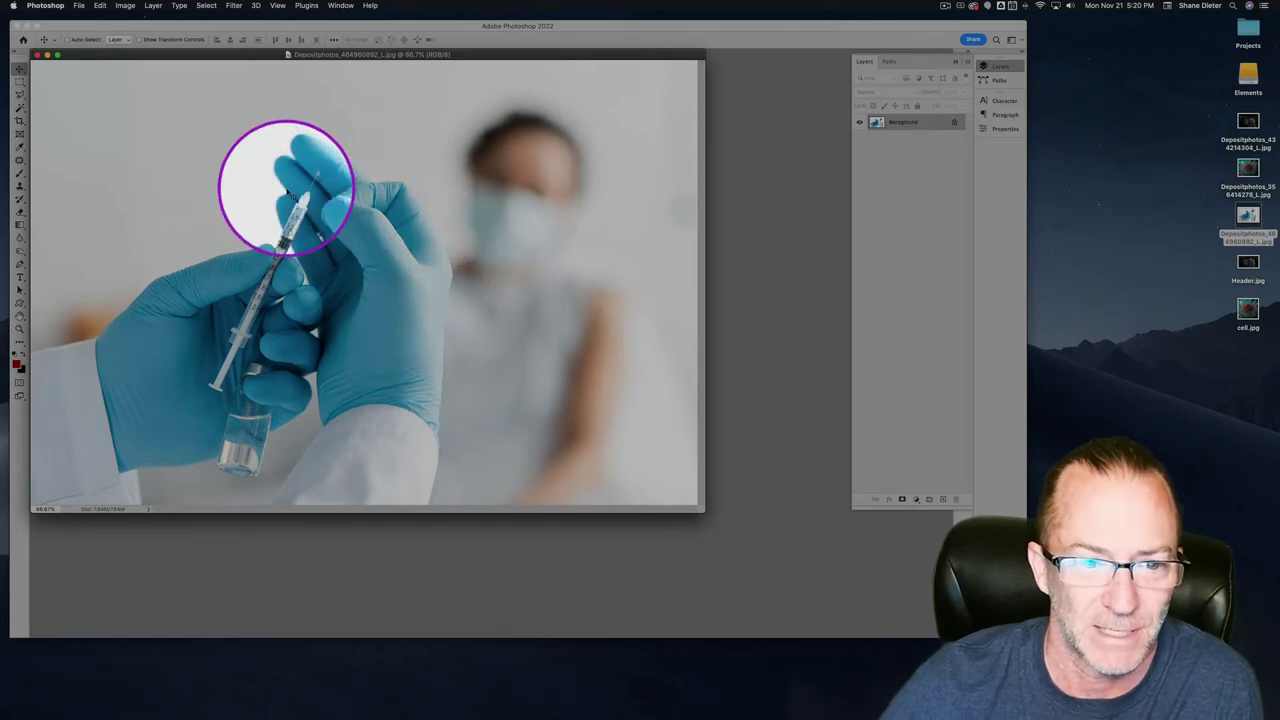
pyautogui.click(19, 120)
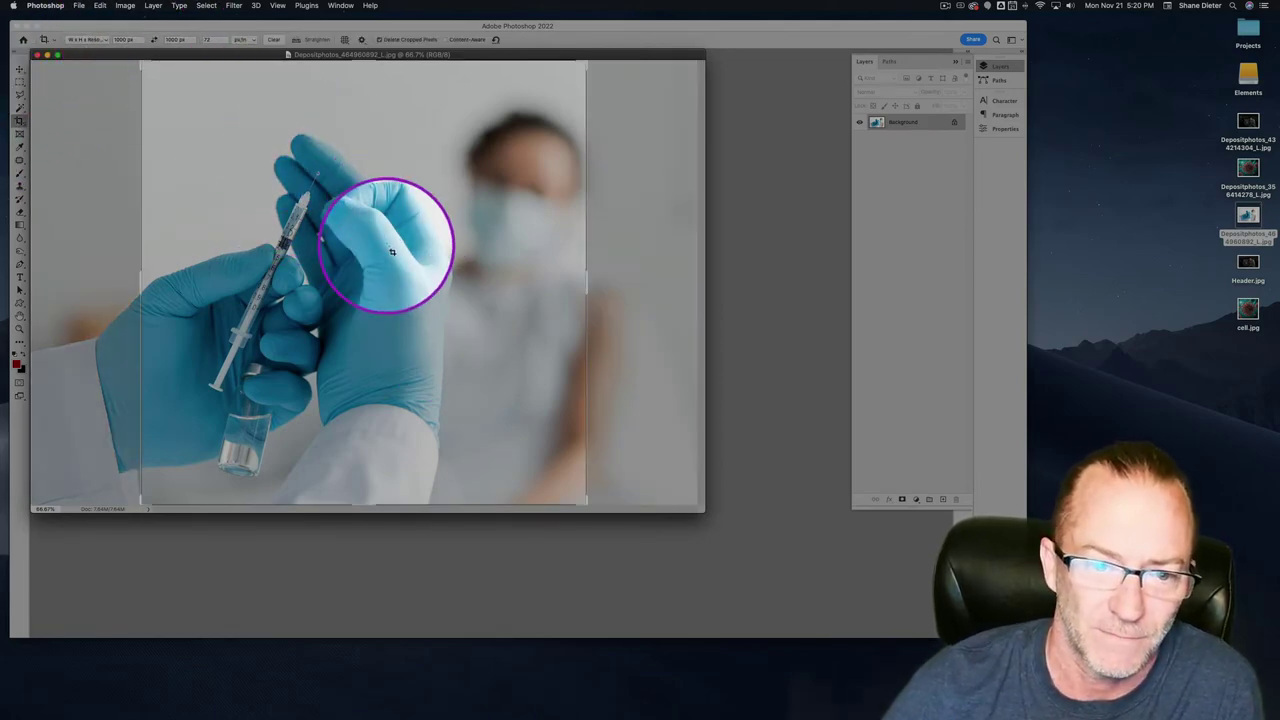
pyautogui.press('Return')
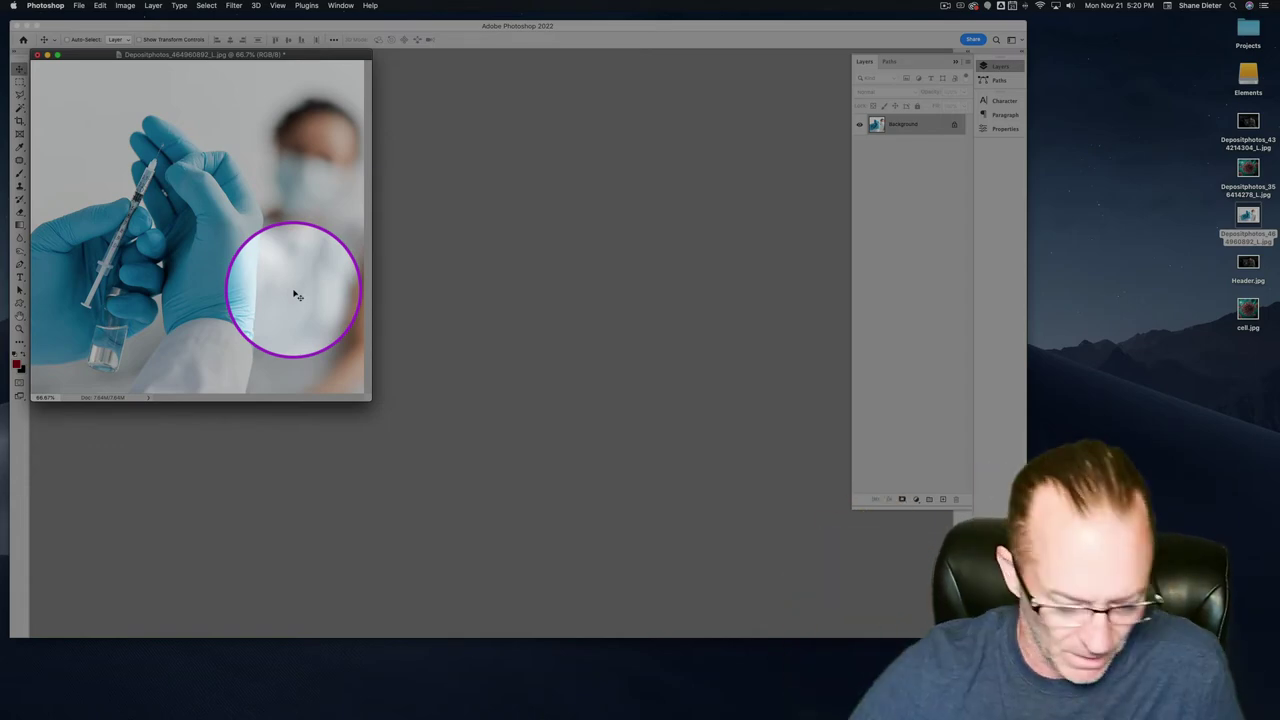
pyautogui.press('super+equal')
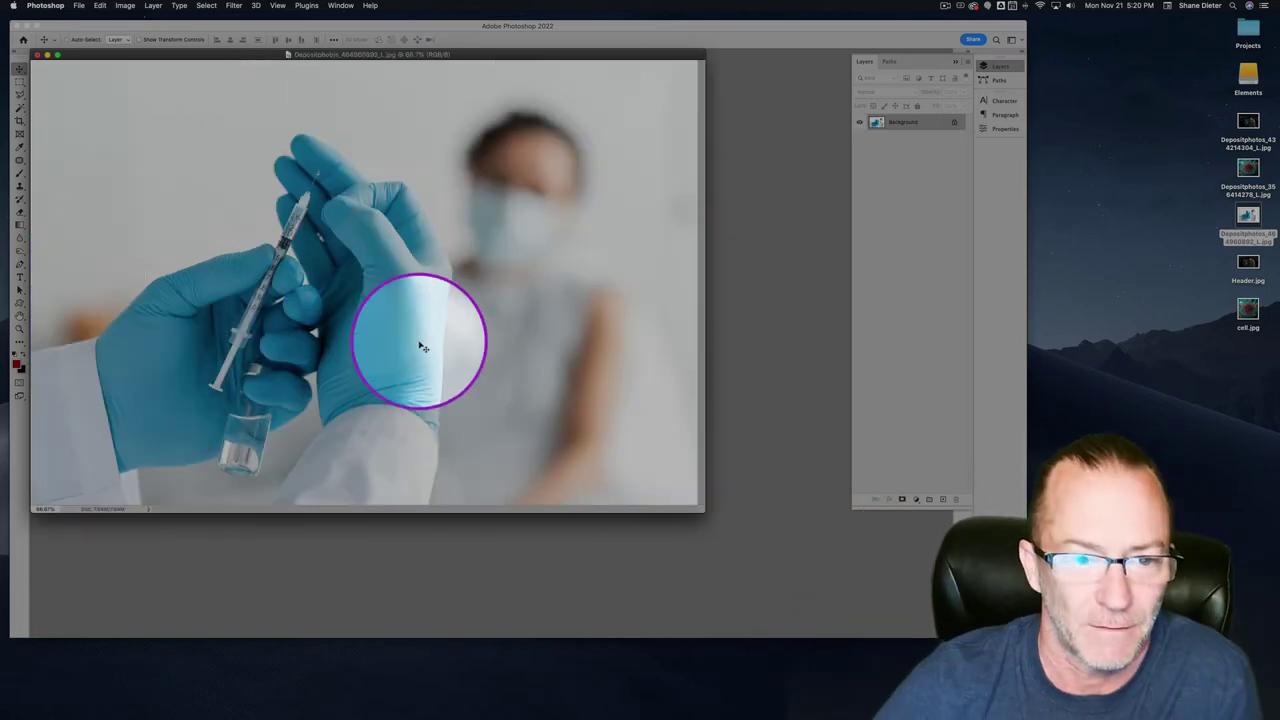
# Step: Crop the syringe photo to a 1000 × 1000 px square framed tightly around the gloved hands and syringe
pyautogui.click(19, 120)
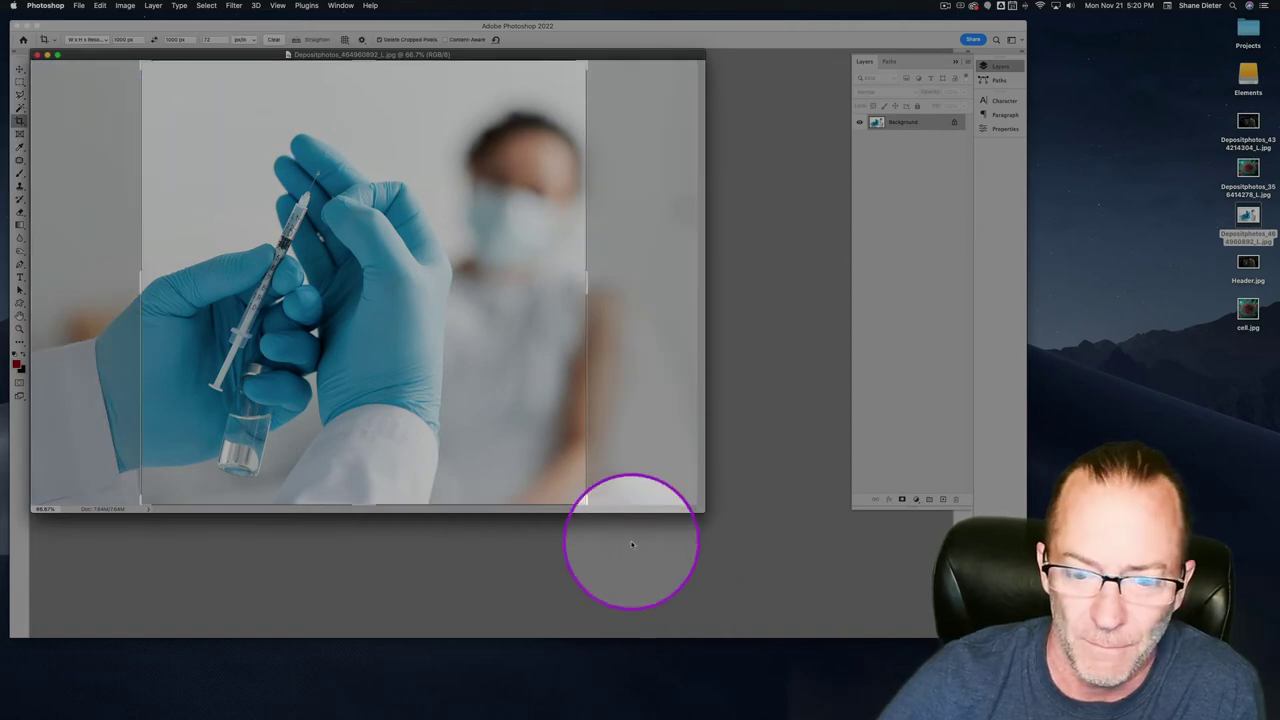
pyautogui.moveTo(582, 503); pyautogui.dragTo(514, 451)
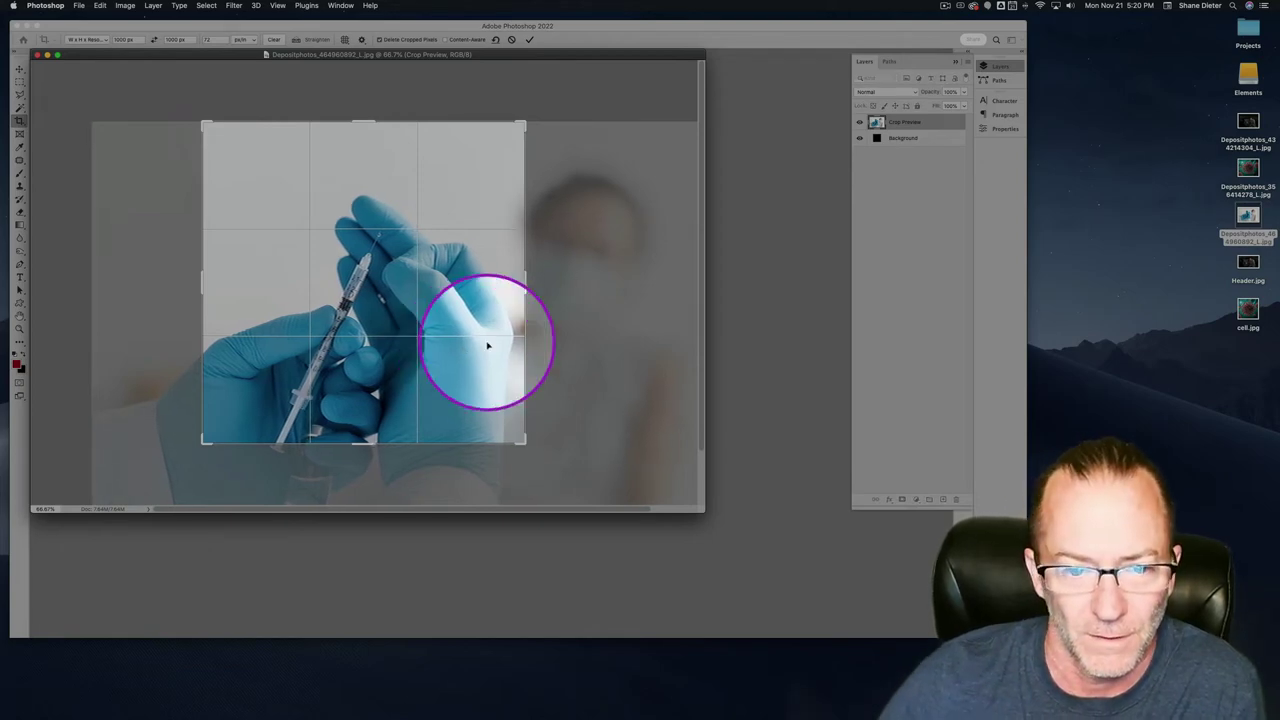
pyautogui.moveTo(487, 345); pyautogui.dragTo(401, 322)
pyautogui.doubleClick(409, 315)
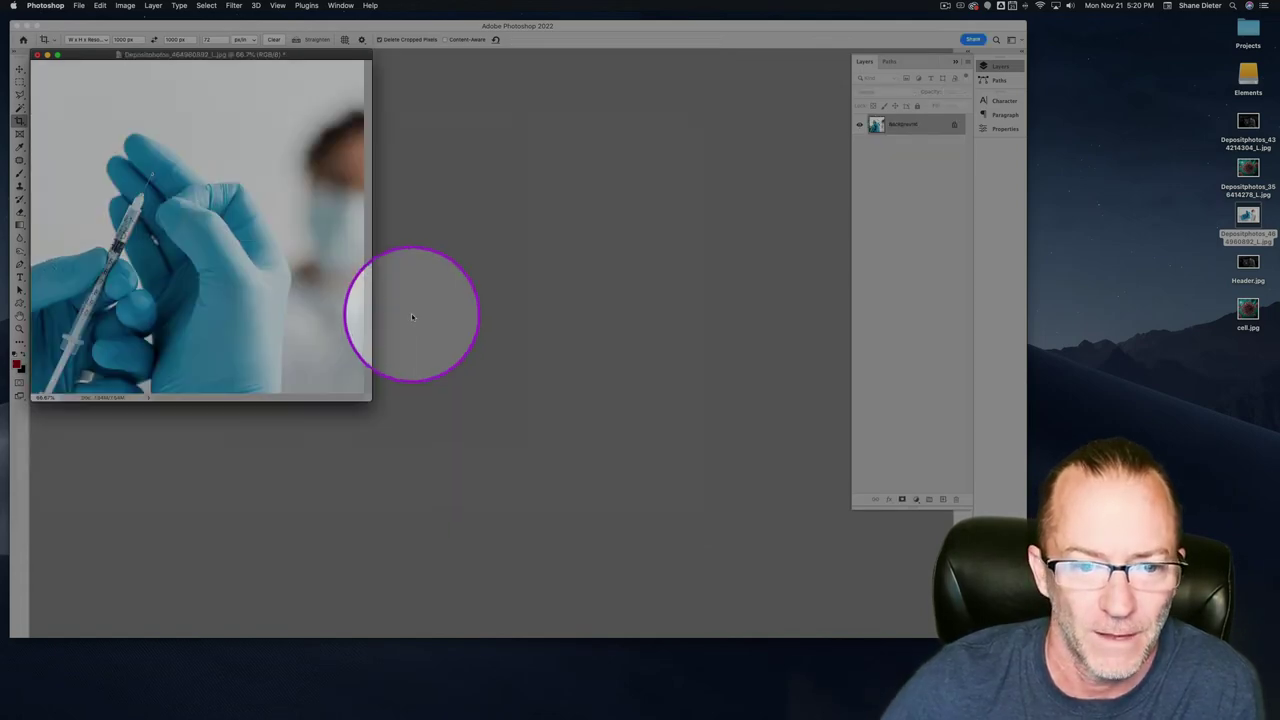
pyautogui.click(20, 68)
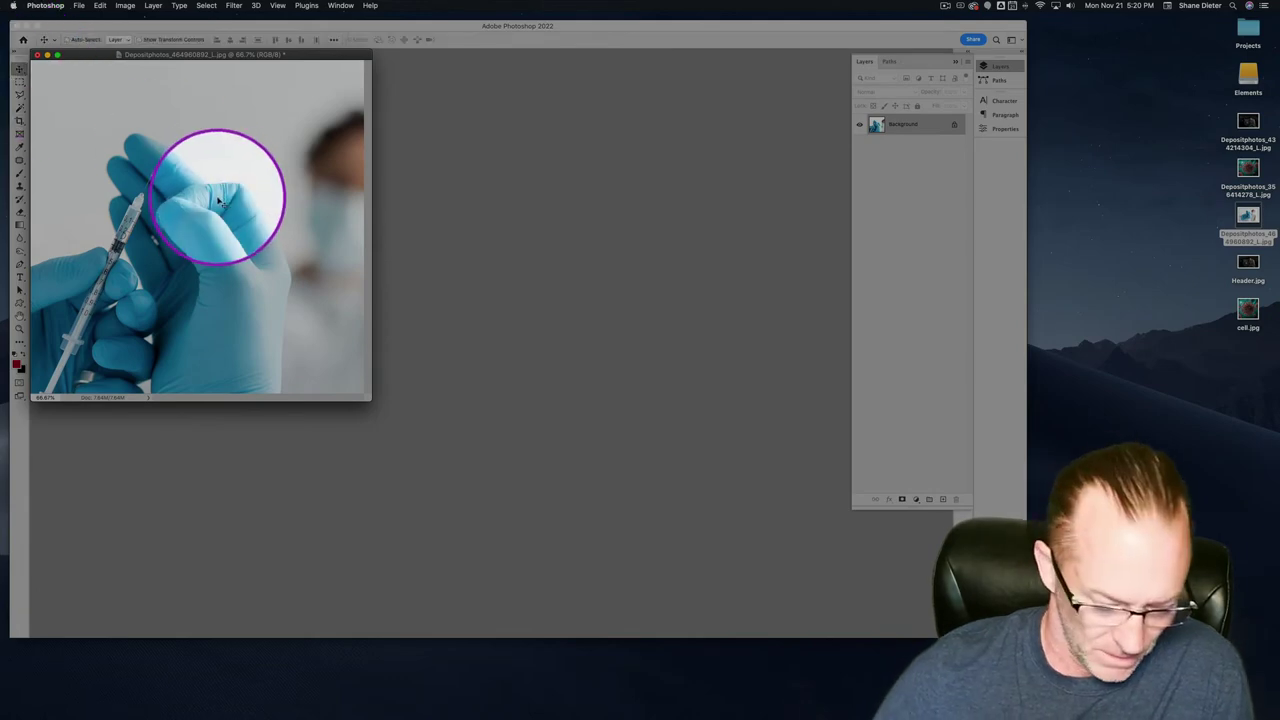
# Step: Export the cropped syringe image for web as a JPEG named vax.jpg on the desktop, and close the source photo
pyautogui.press('super+alt+shift+s')
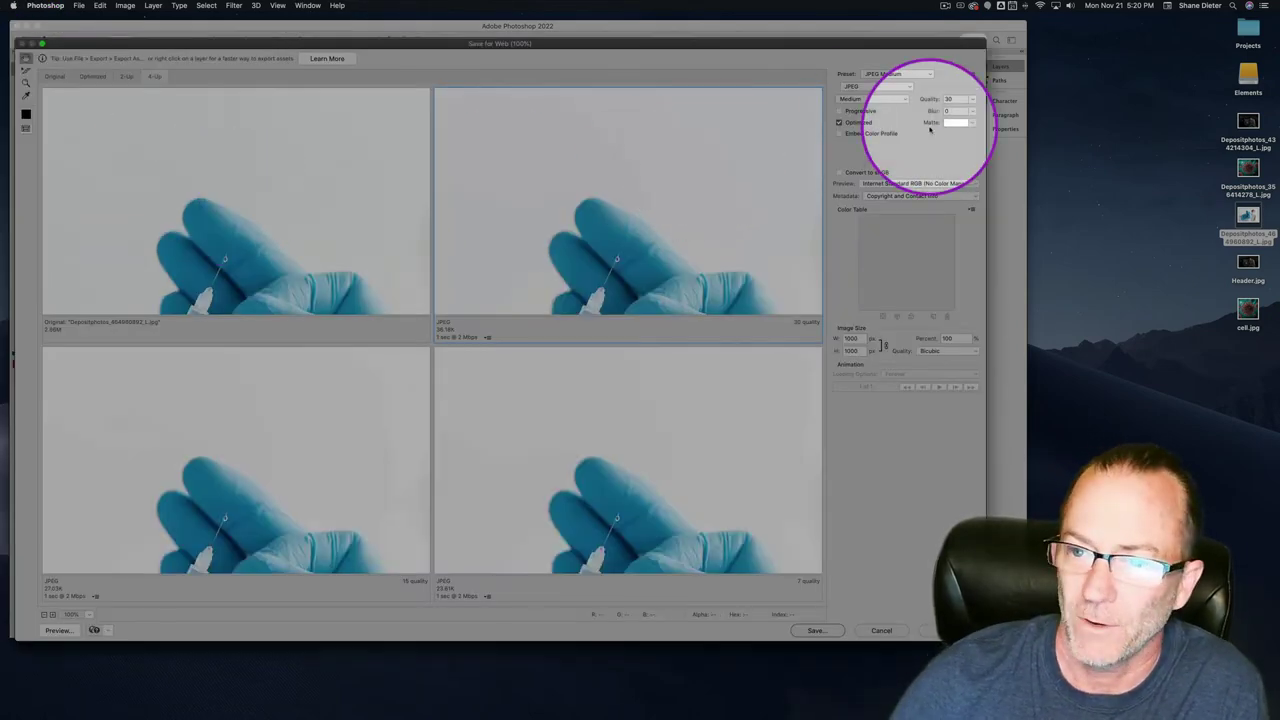
pyautogui.click(818, 632)
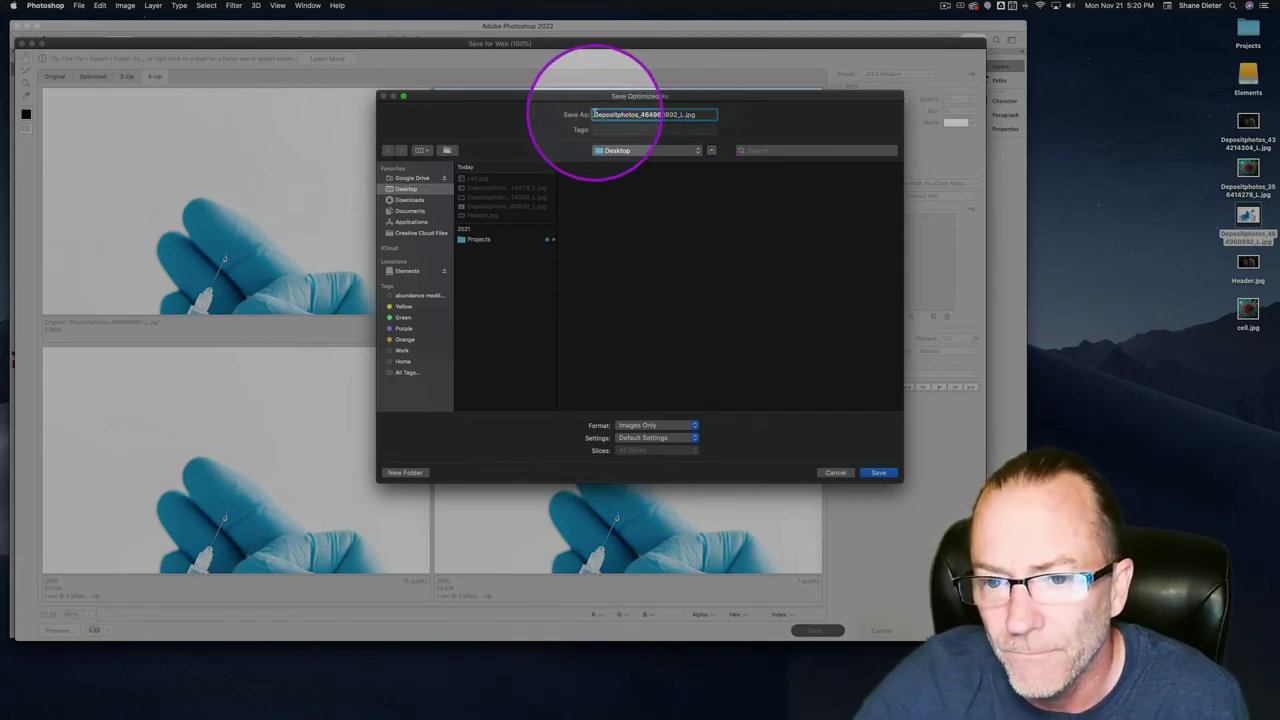
pyautogui.moveTo(593, 114); pyautogui.dragTo(645, 114)
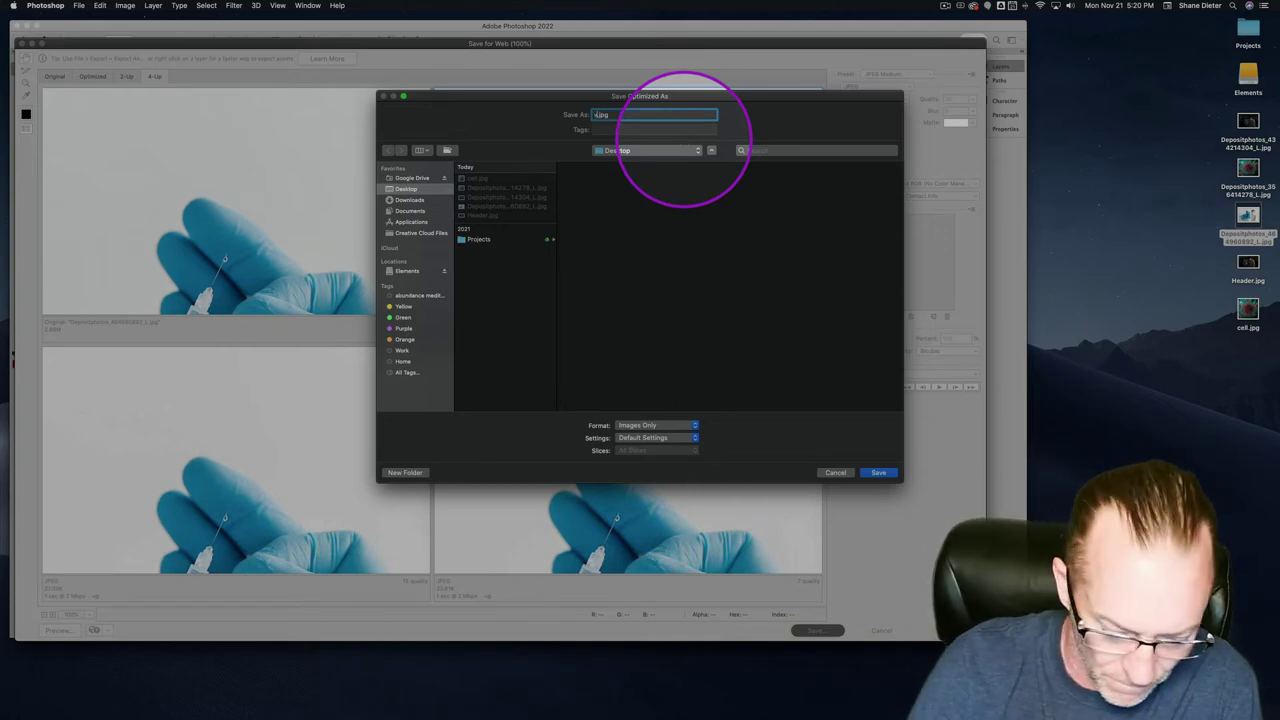
pyautogui.click(879, 473)
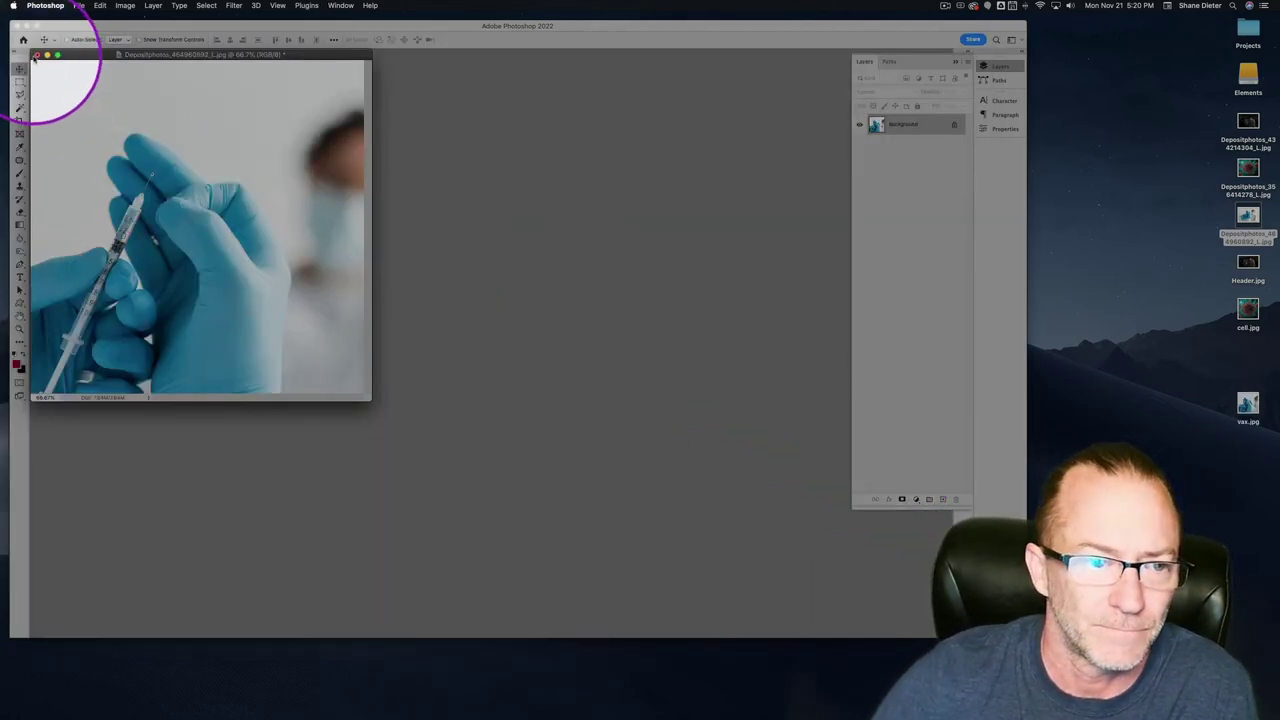
pyautogui.click(35, 54)
pyautogui.click(606, 230)
# Step: In Chrome, upload vax.jpg from the desktop as the row's background image, save the row settings and update the post
pyautogui.press('super+Tab')
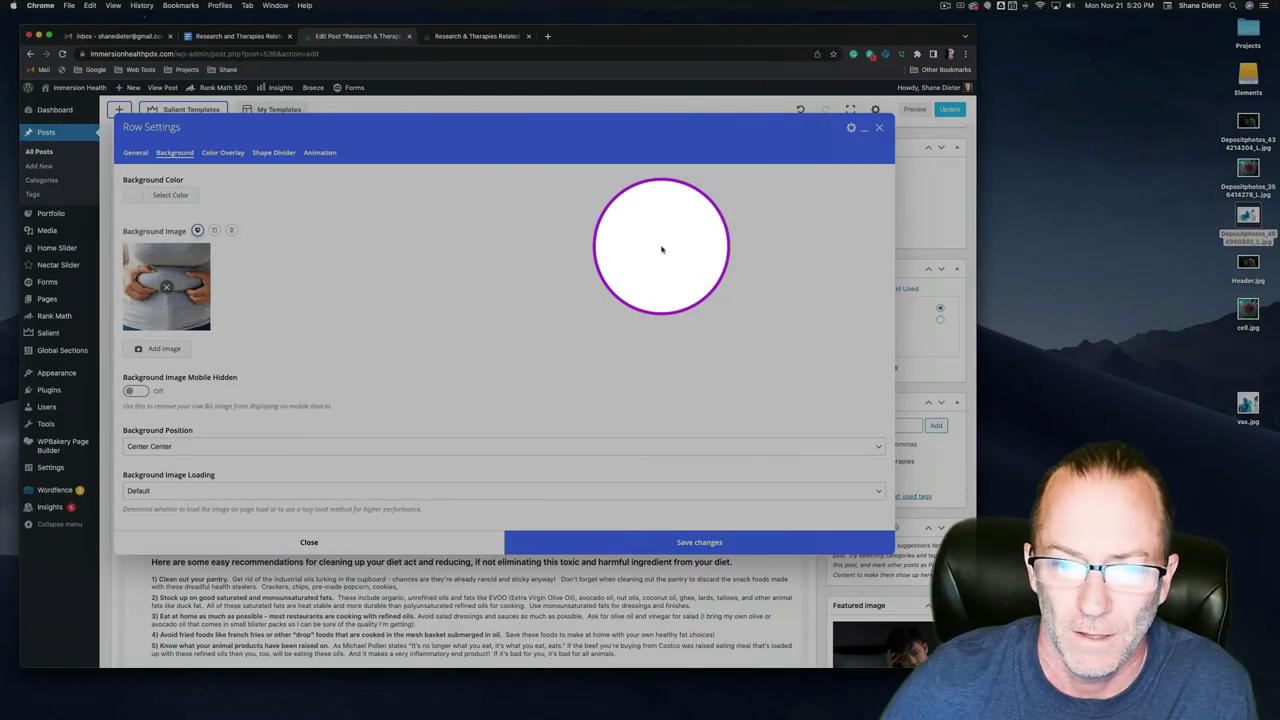
pyautogui.click(164, 348)
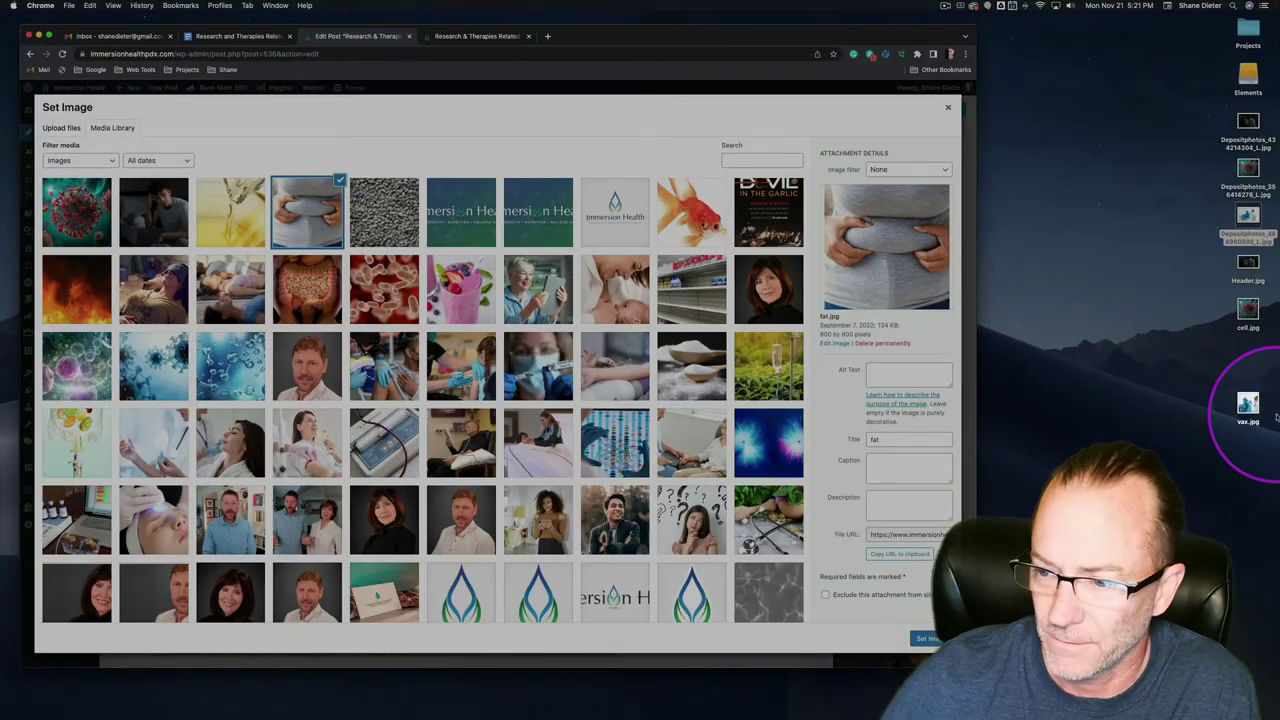
pyautogui.click(1248, 405)
pyautogui.moveTo(1249, 424); pyautogui.dragTo(643, 434)
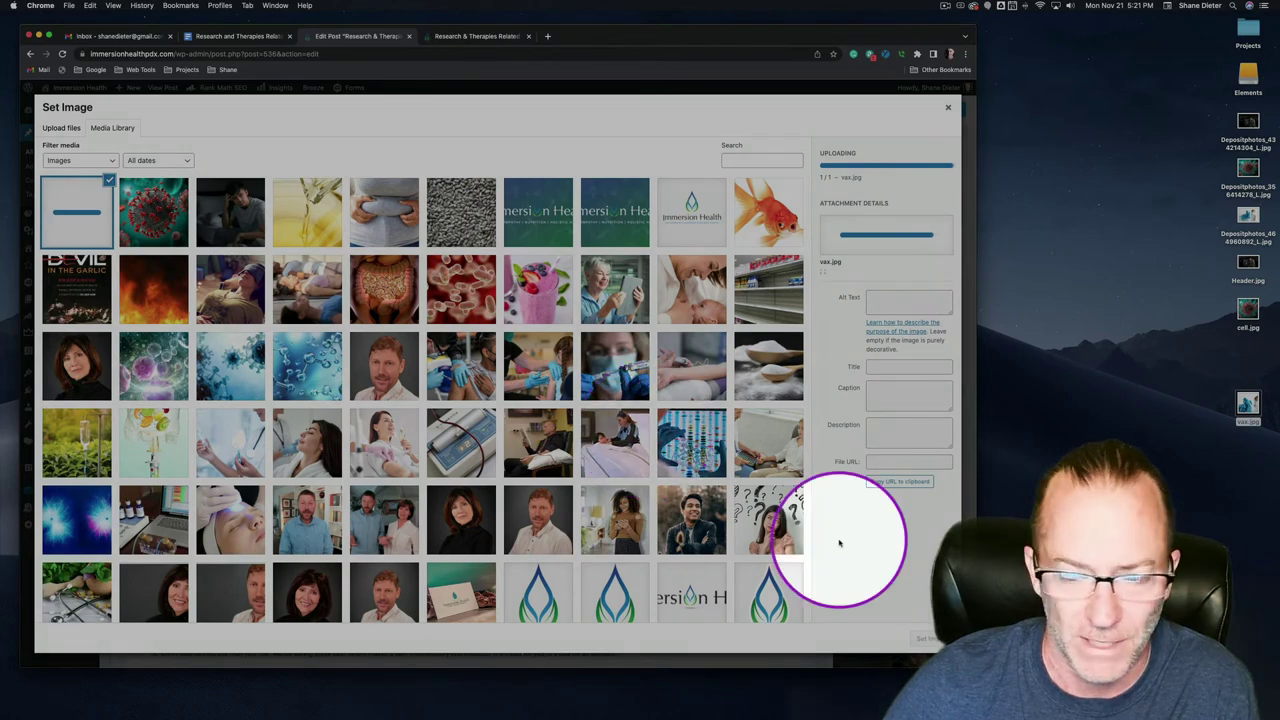
pyautogui.click(927, 638)
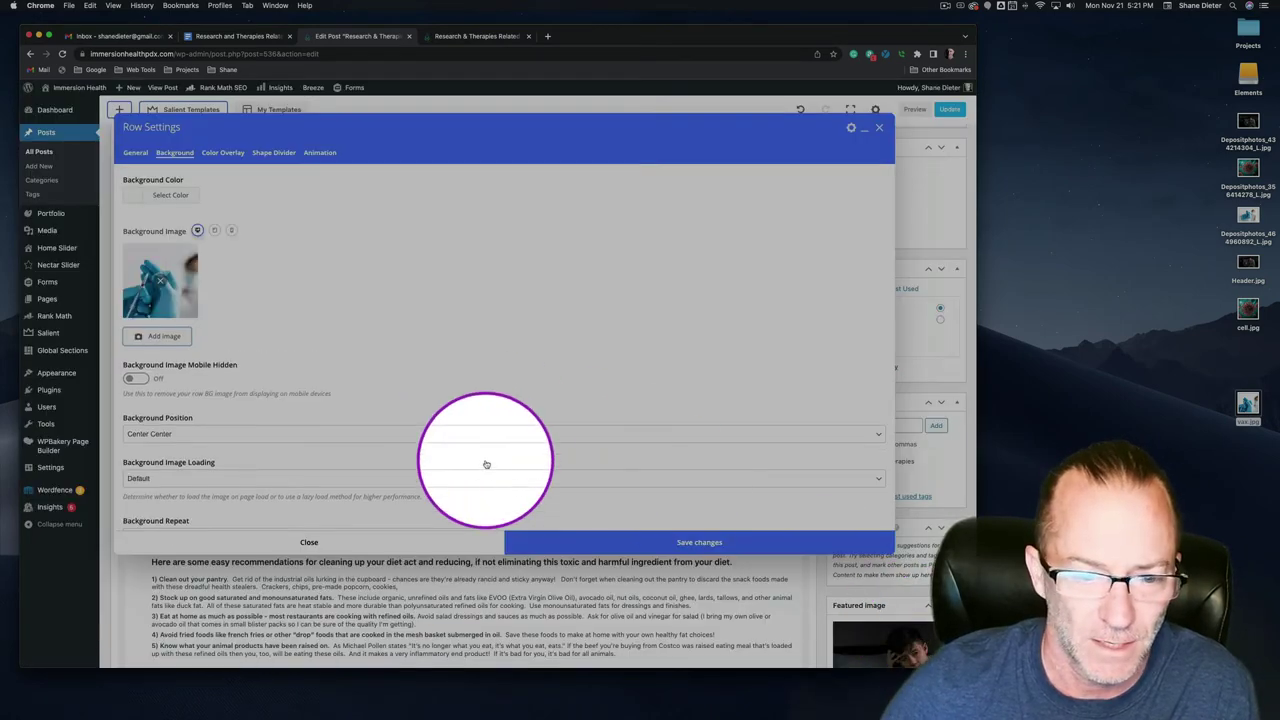
pyautogui.click(637, 543)
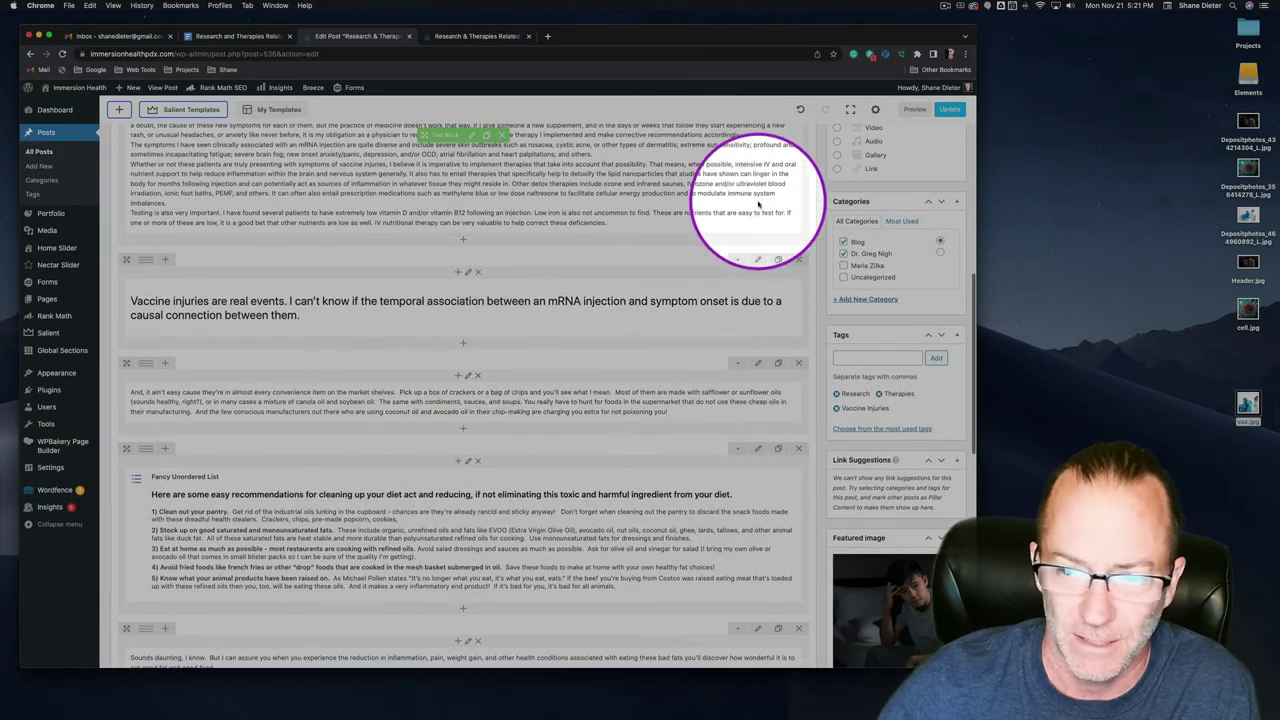
pyautogui.click(947, 110)
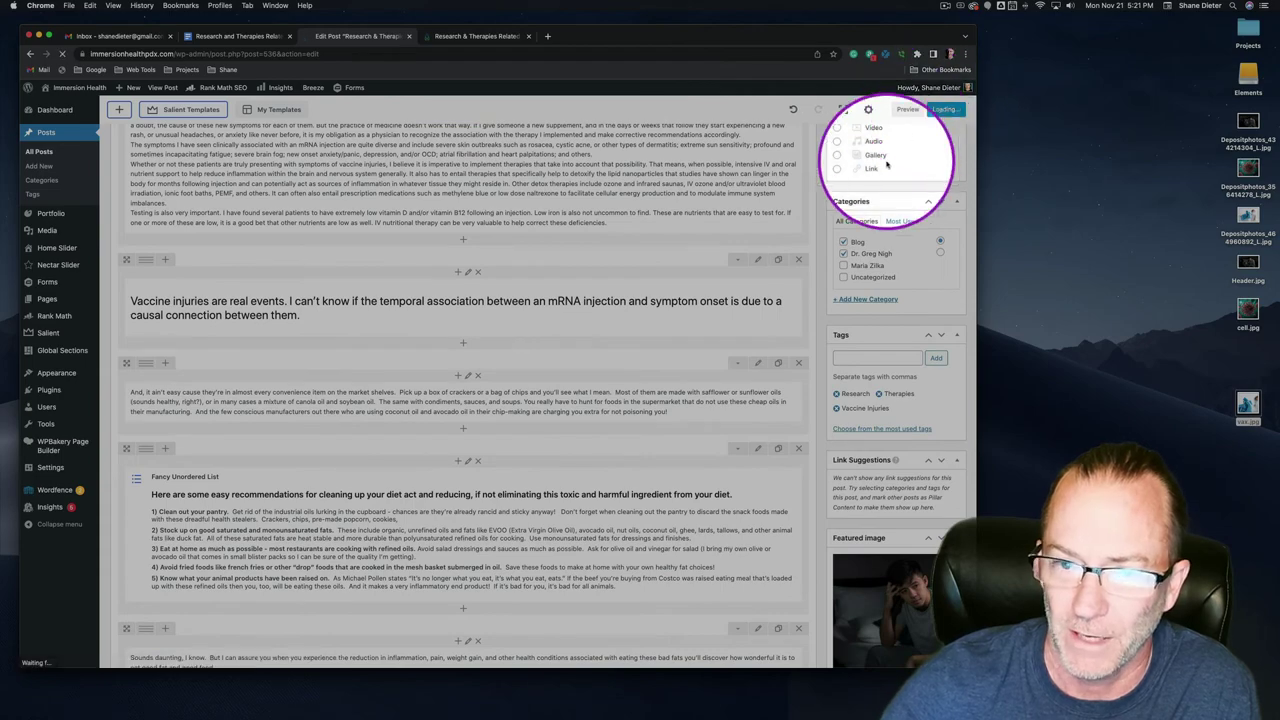
# Step: Reload the live post and examine how the "Vaccine injuries are real events" banner and the content below it look
pyautogui.click(492, 36)
pyautogui.scroll(10, 146, 246)
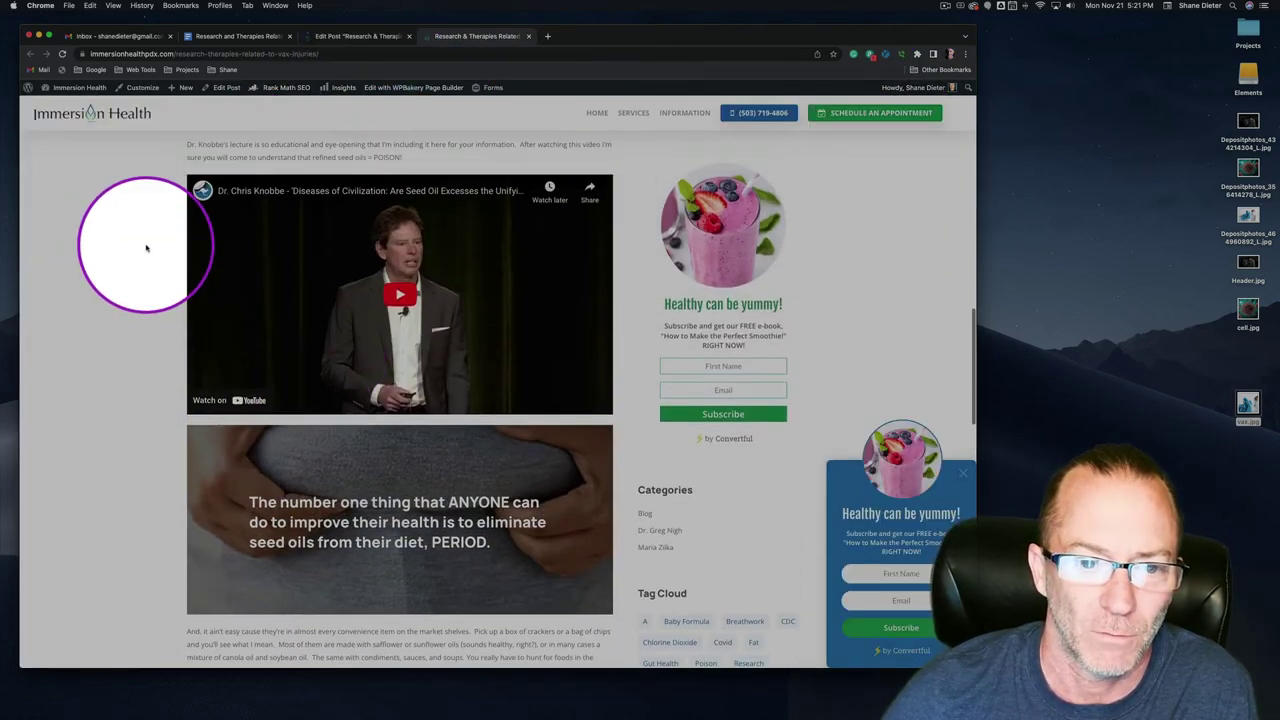
pyautogui.scroll(10, 157, 246)
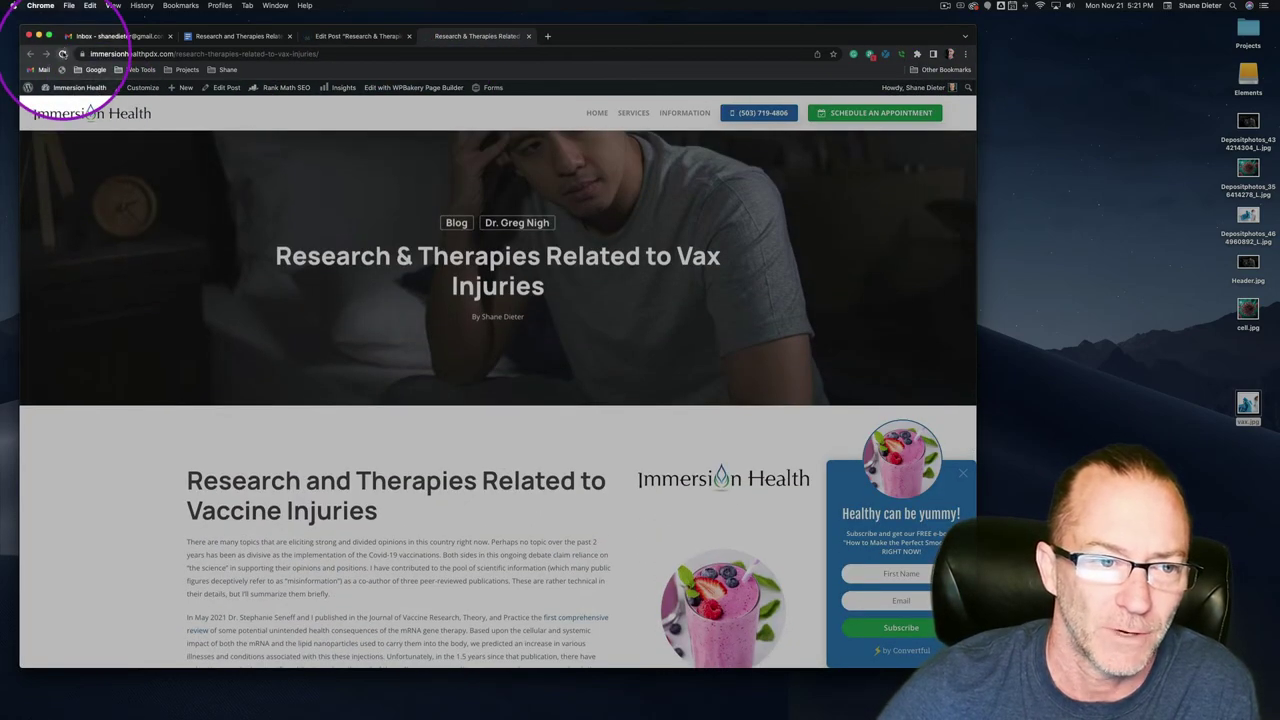
pyautogui.click(62, 53)
pyautogui.scroll(-3, 145, 243)
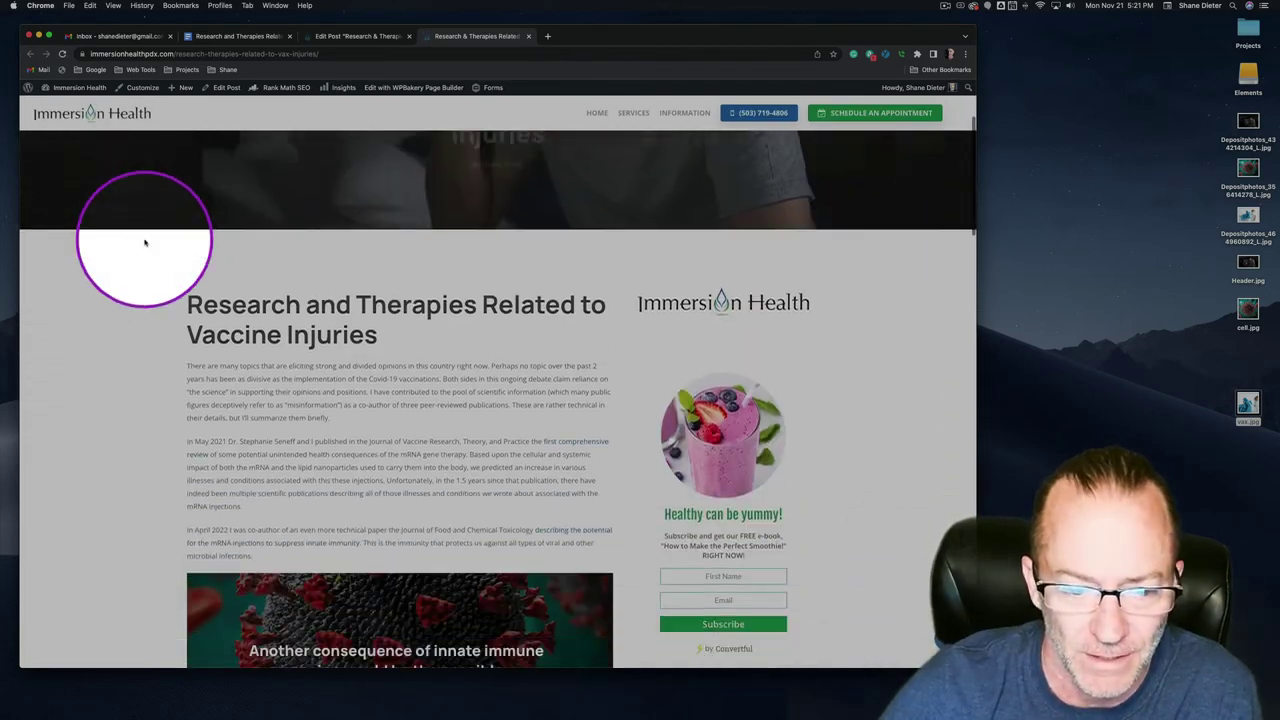
pyautogui.scroll(-10, 144, 243)
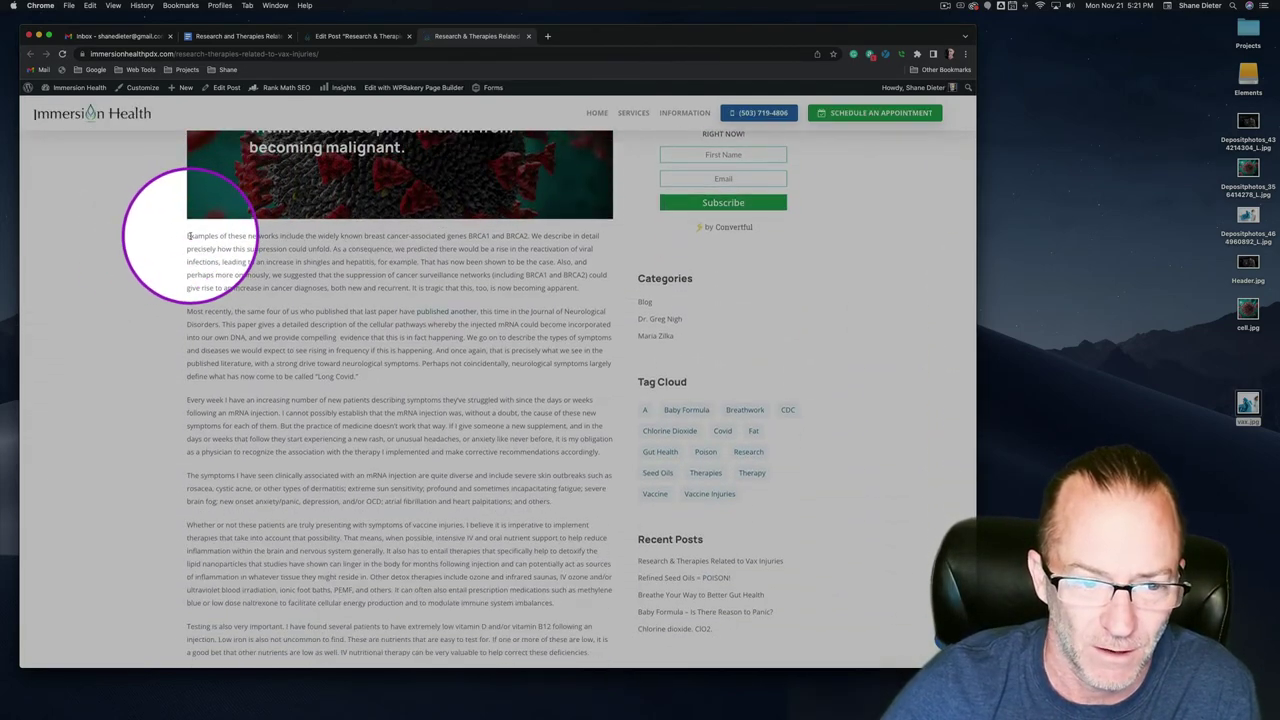
pyautogui.scroll(-5, 190, 236)
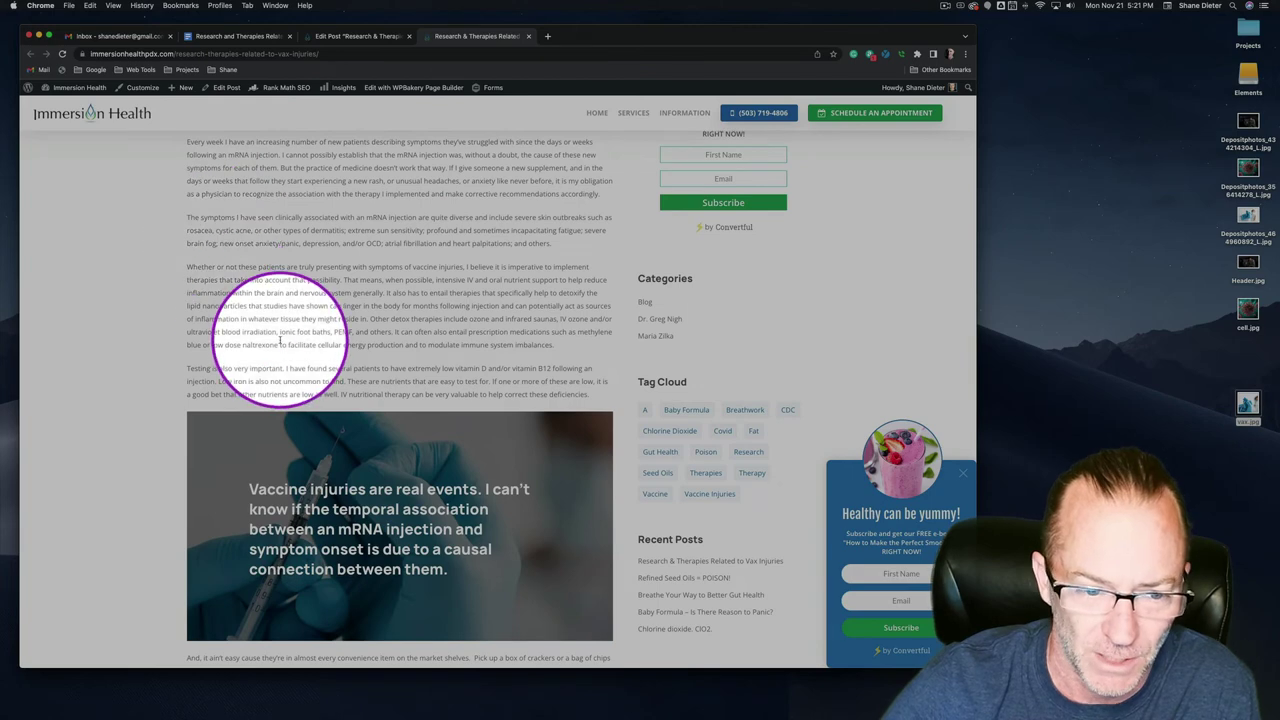
pyautogui.scroll(-5, 280, 342)
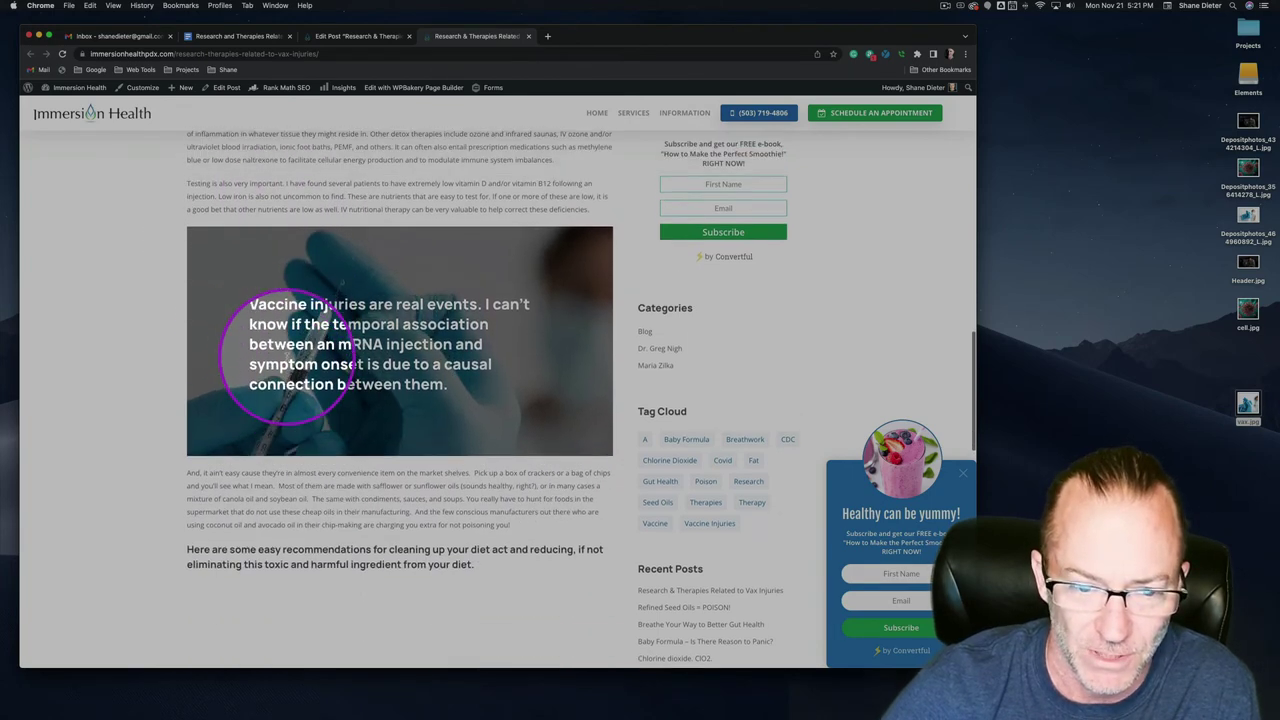
pyautogui.scroll(2, 286, 346)
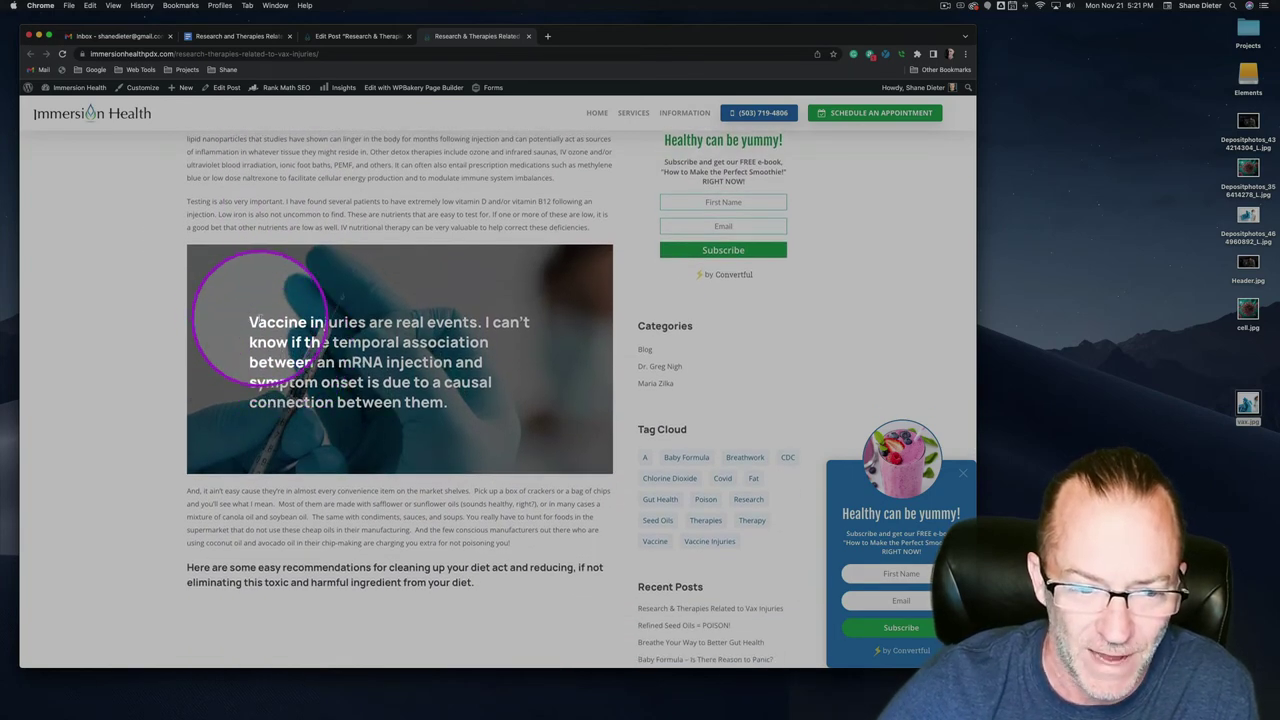
pyautogui.moveTo(250, 322); pyautogui.dragTo(456, 322)
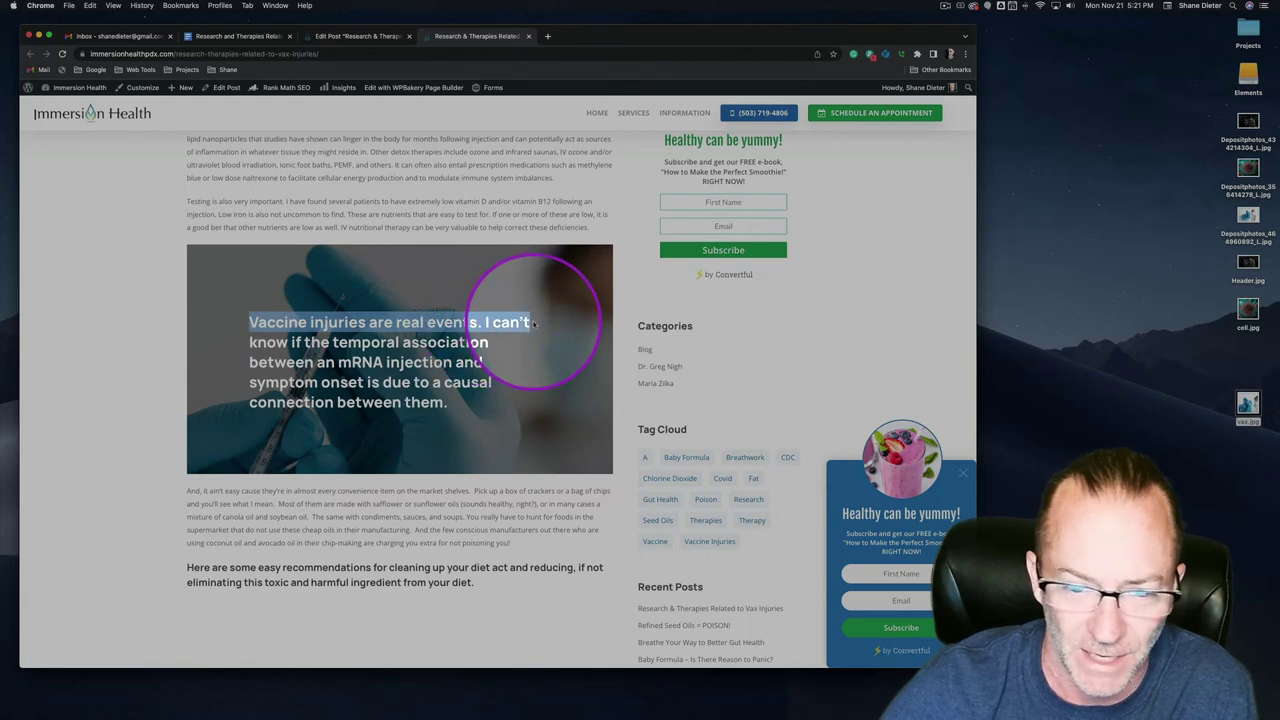
pyautogui.moveTo(534, 323); pyautogui.dragTo(496, 398)
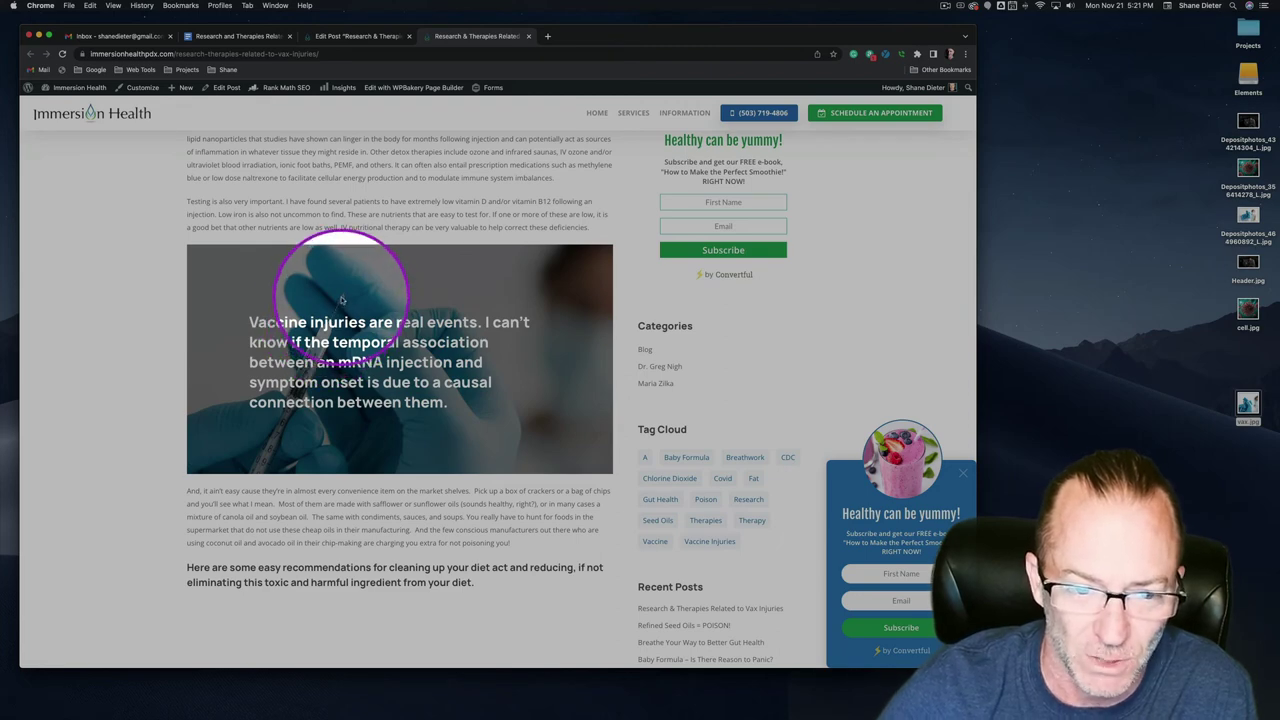
pyautogui.scroll(-3, 345, 308)
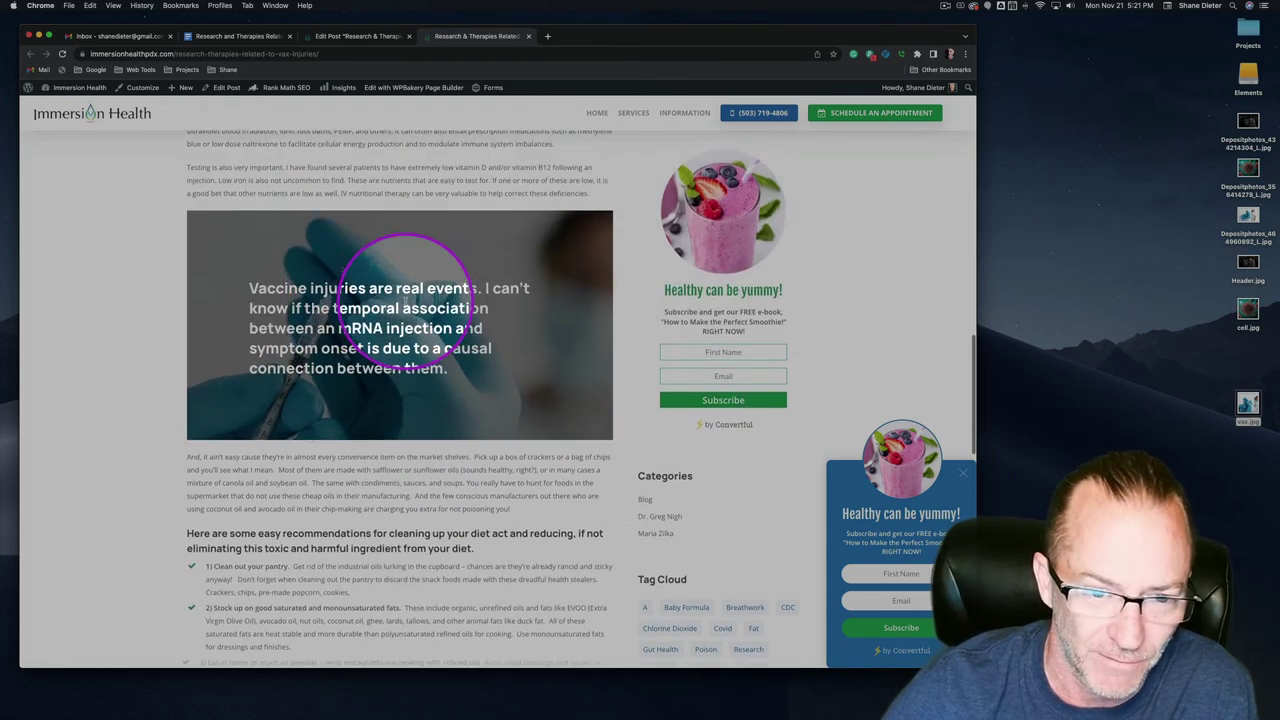
pyautogui.scroll(1, 406, 304)
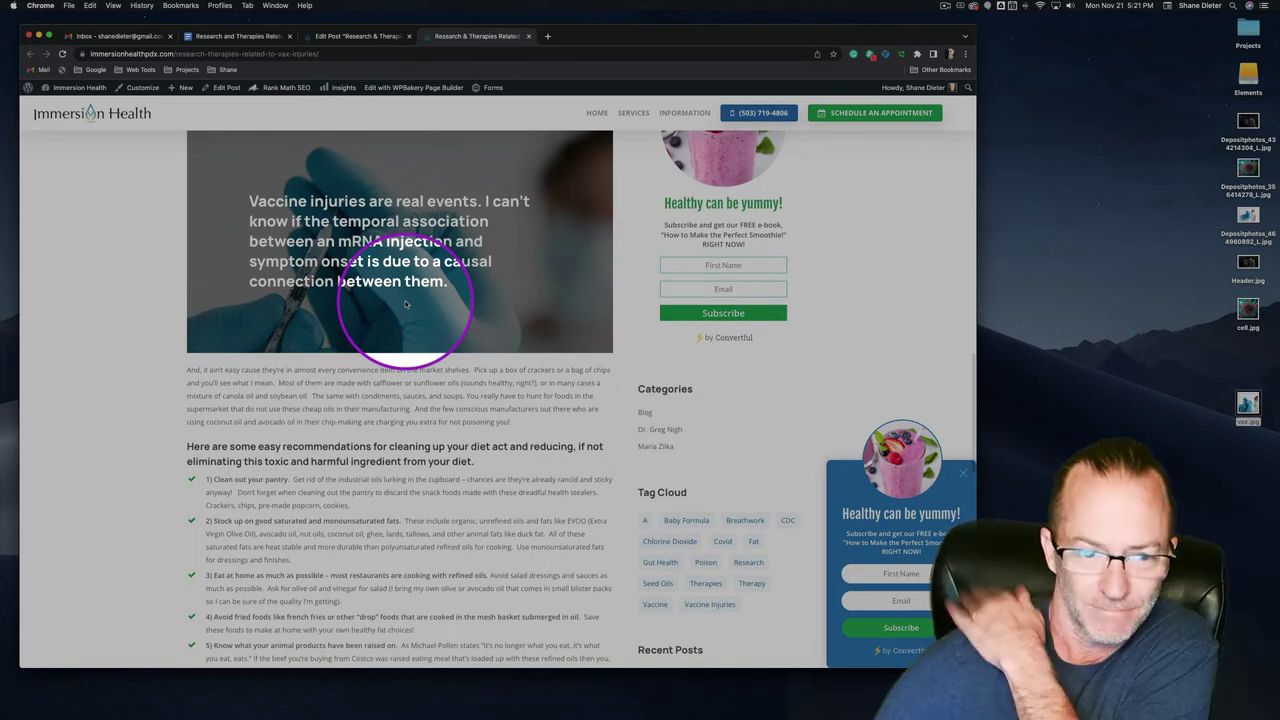
pyautogui.scroll(-2, 401, 309)
# Step: In the post editor, delete the Fancy Unordered List row and the "Sounds daunting" row, and collapse the Rank Math SEO section
pyautogui.click(345, 36)
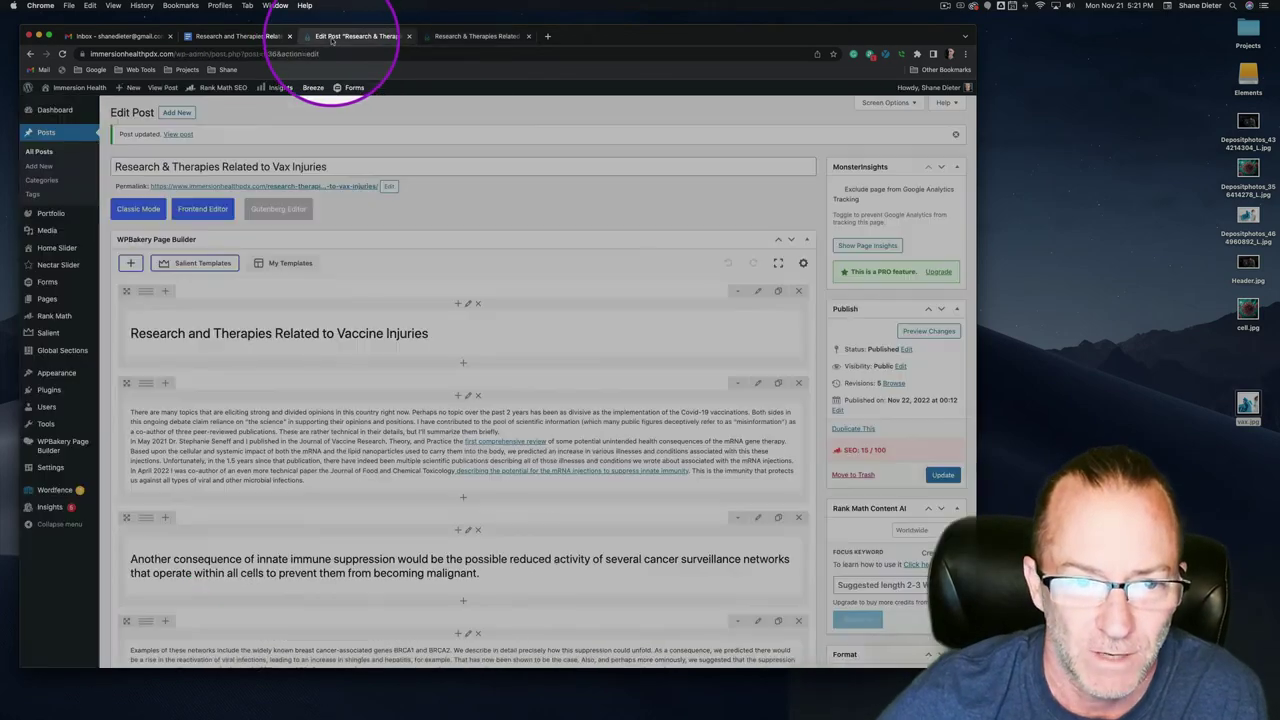
pyautogui.scroll(-15, 414, 291)
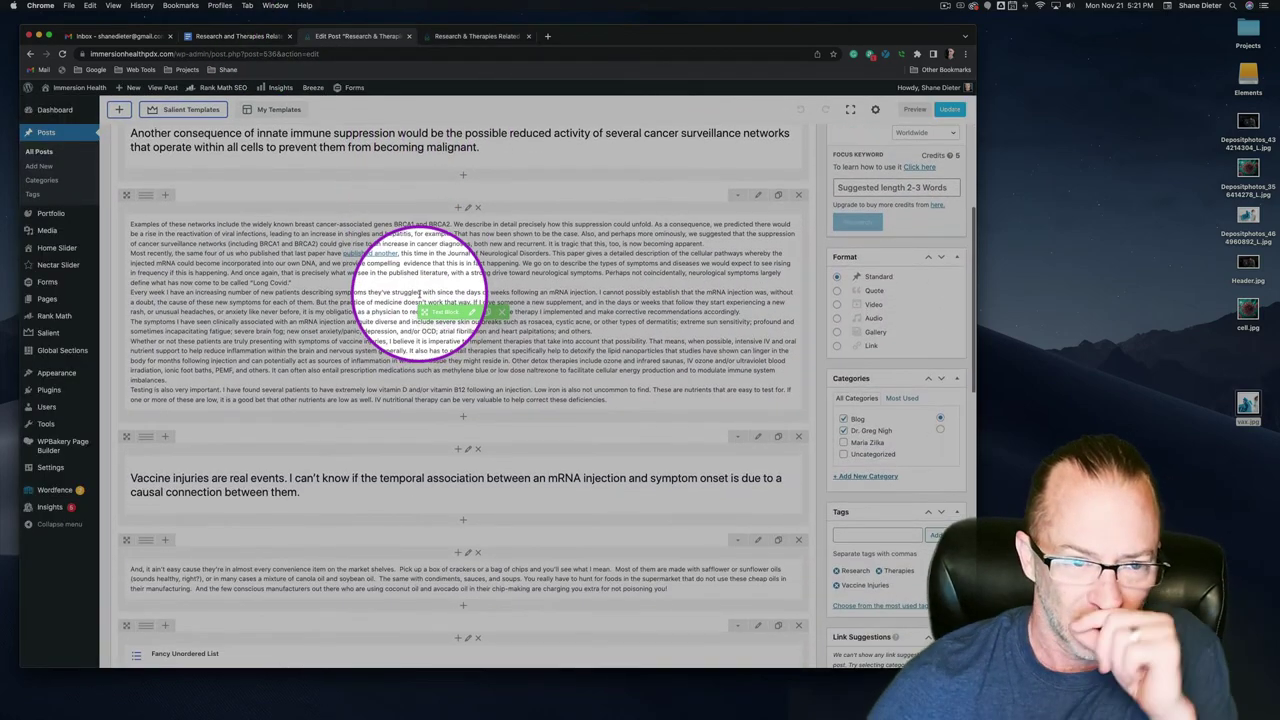
pyautogui.scroll(-4, 420, 296)
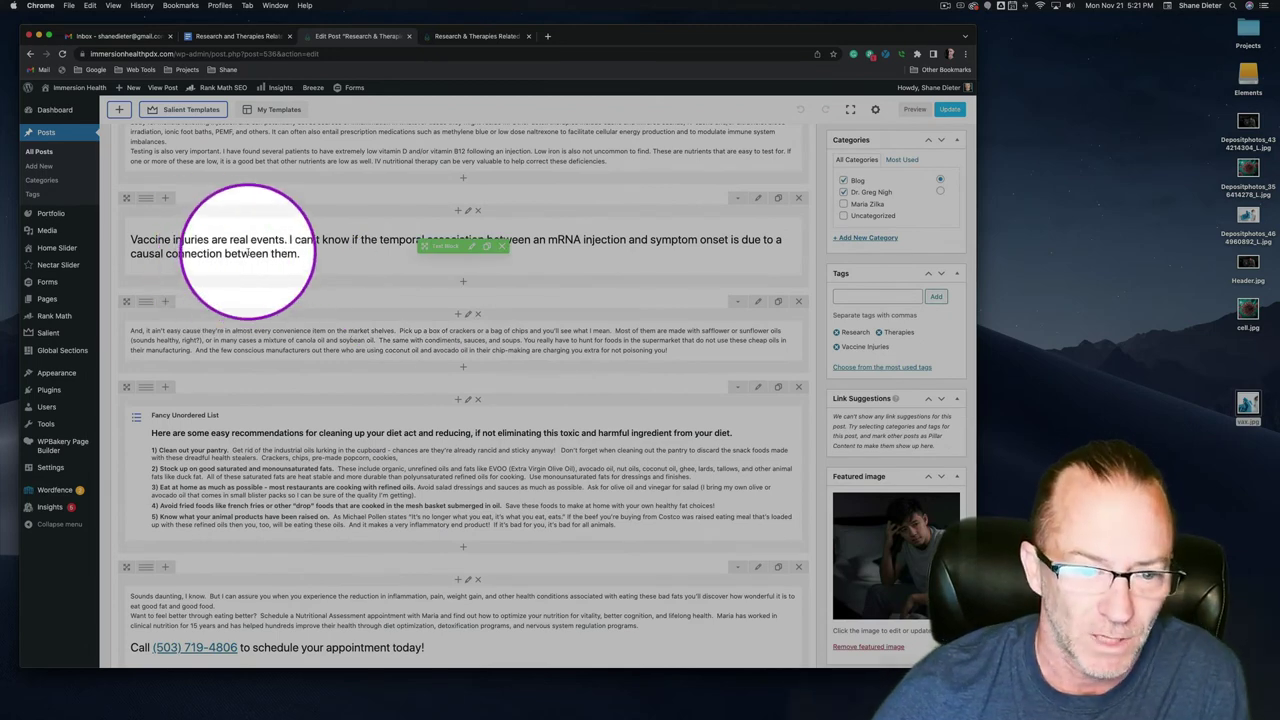
pyautogui.scroll(-2, 350, 322)
pyautogui.scroll(-1, 350, 322)
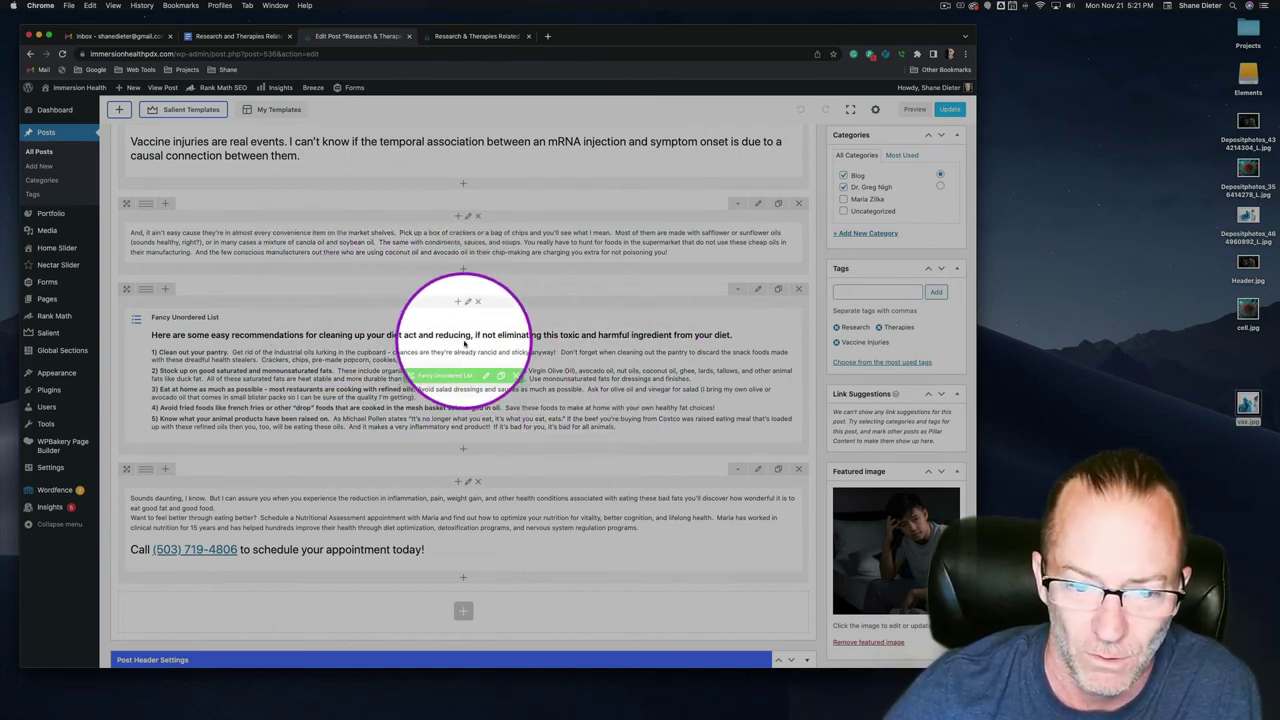
pyautogui.click(798, 290)
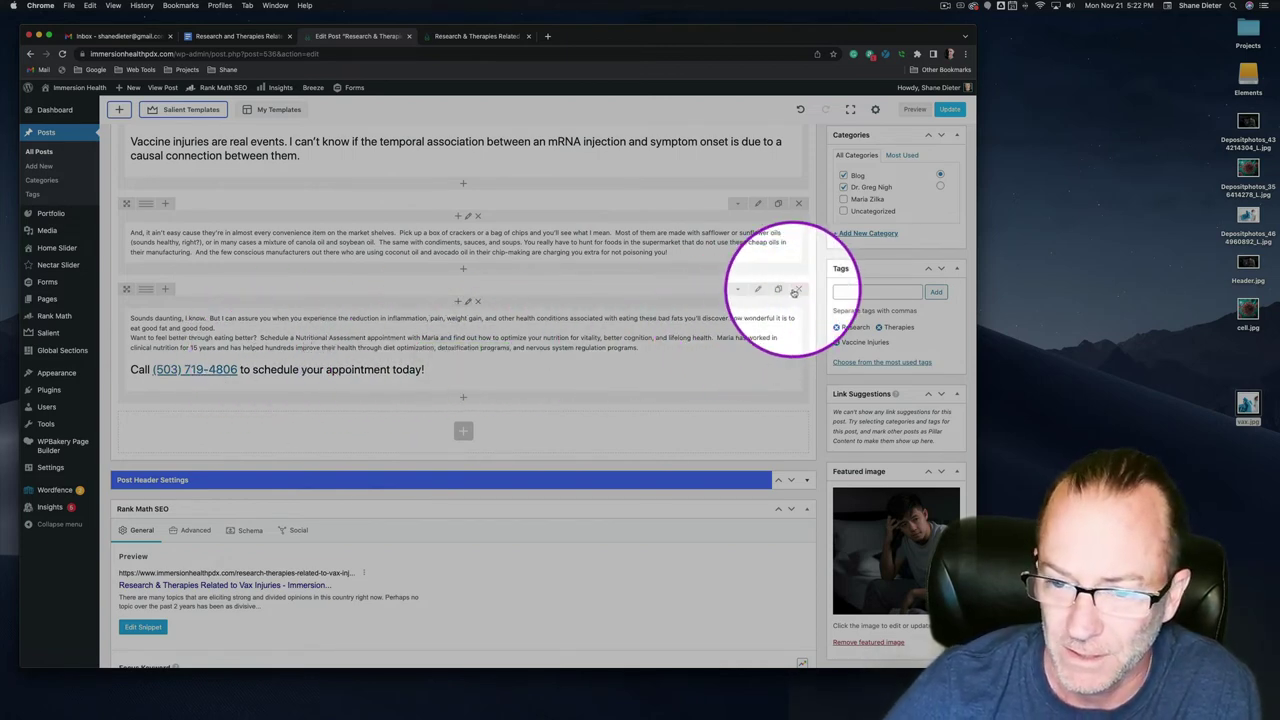
pyautogui.click(798, 290)
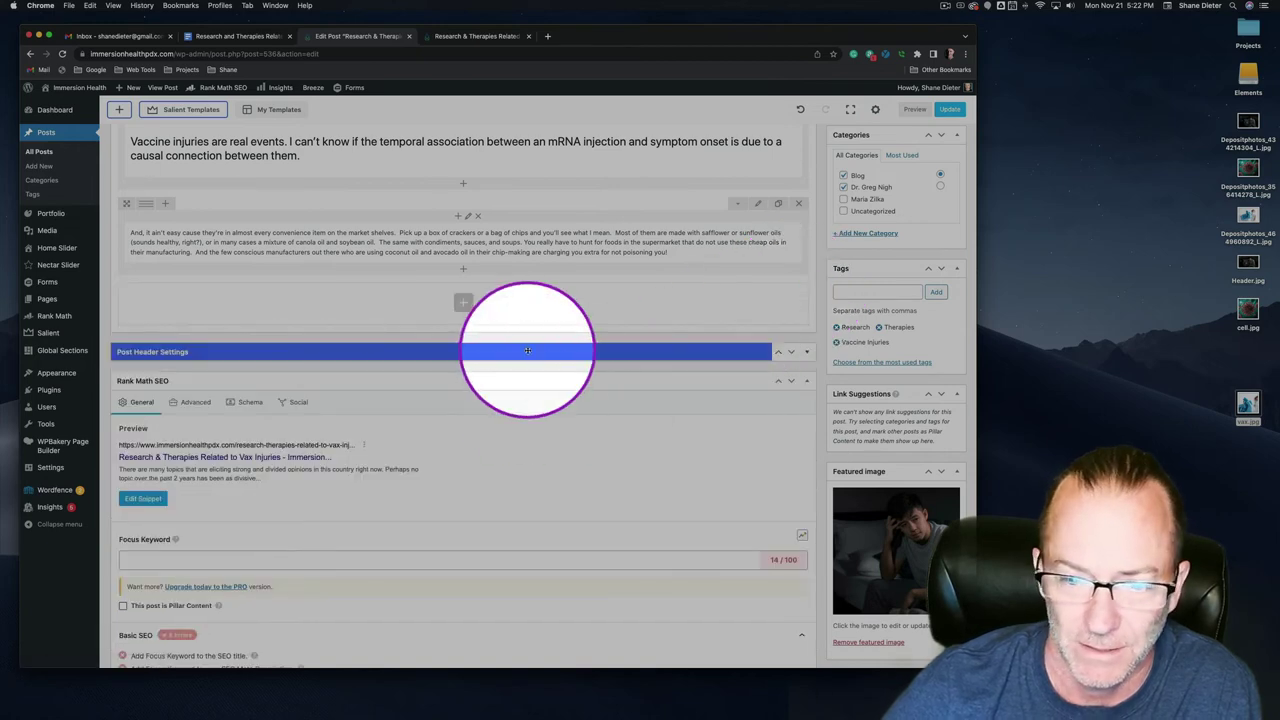
pyautogui.click(523, 355)
pyautogui.click(517, 382)
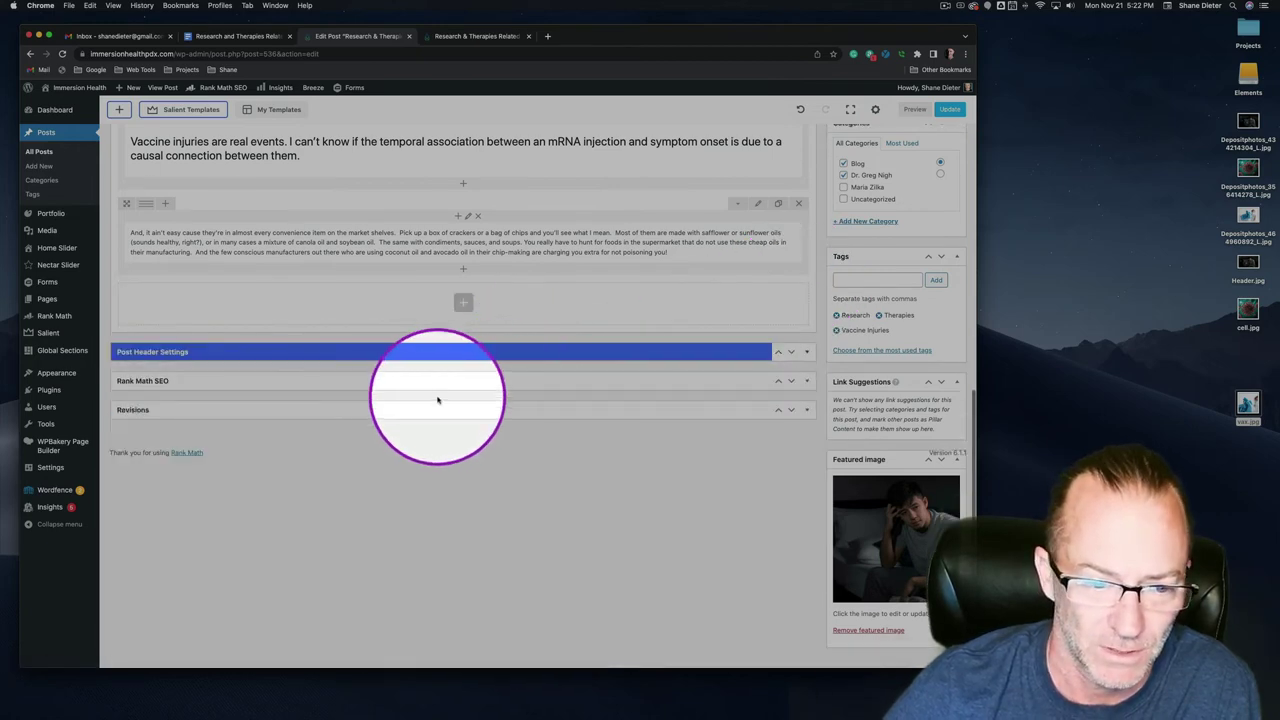
# Step: In the Google Docs article, delete the already used passage from "Examples of these networks" through "Vaccine injuries are real events" and the surplus blank lines
pyautogui.scroll(3, 440, 397)
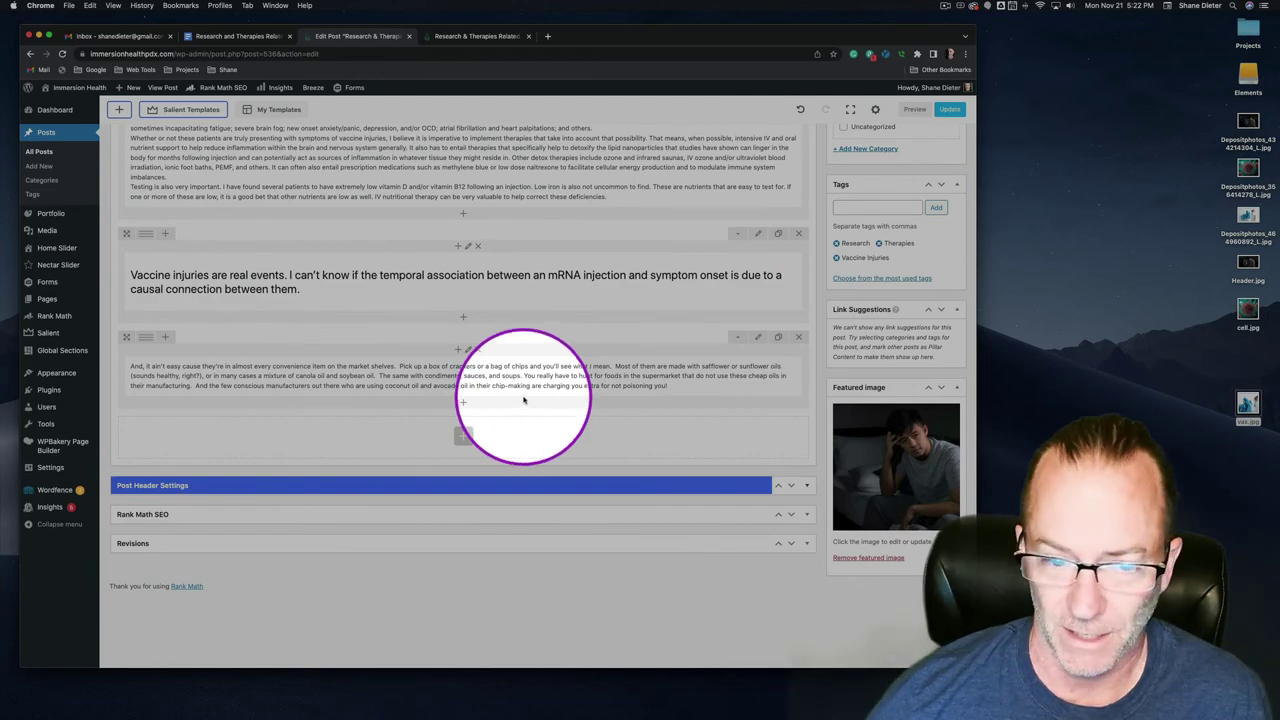
pyautogui.moveTo(500, 380)
pyautogui.mouseDown()
pyautogui.moveTo(471, 372)
pyautogui.moveTo(455, 400)
pyautogui.mouseUp()
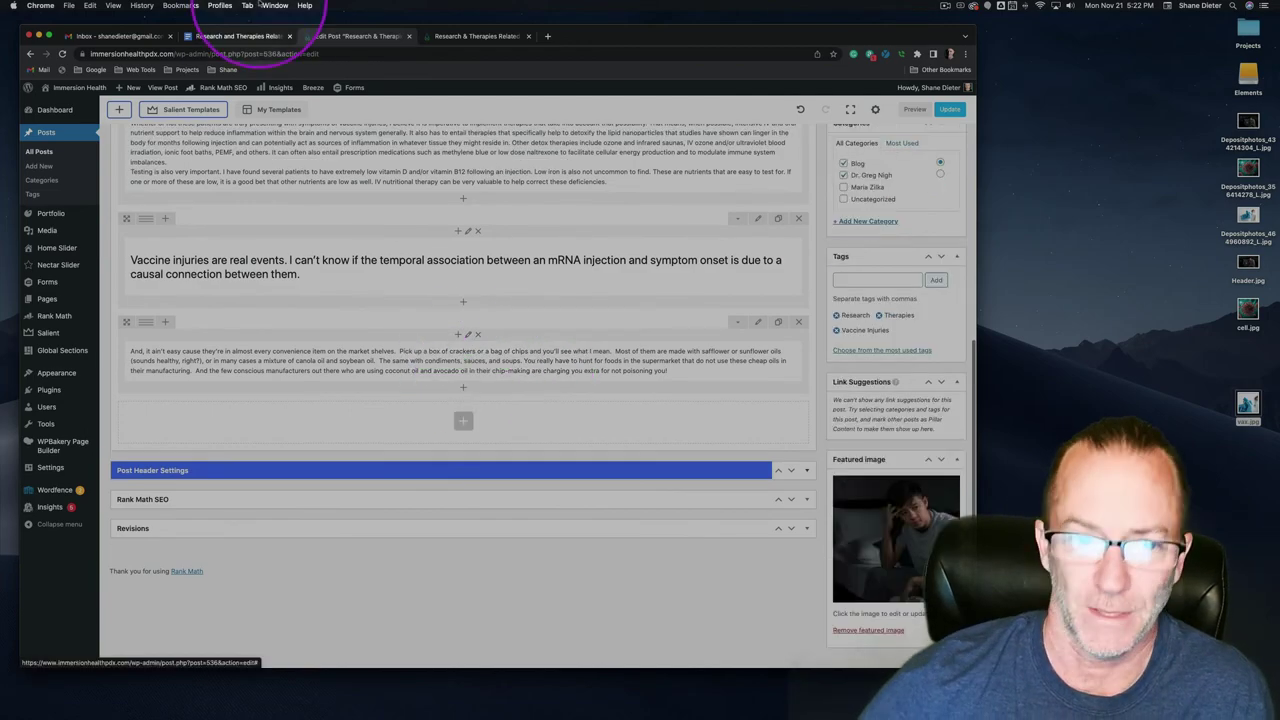
pyautogui.click(248, 37)
pyautogui.scroll(-3, 371, 320)
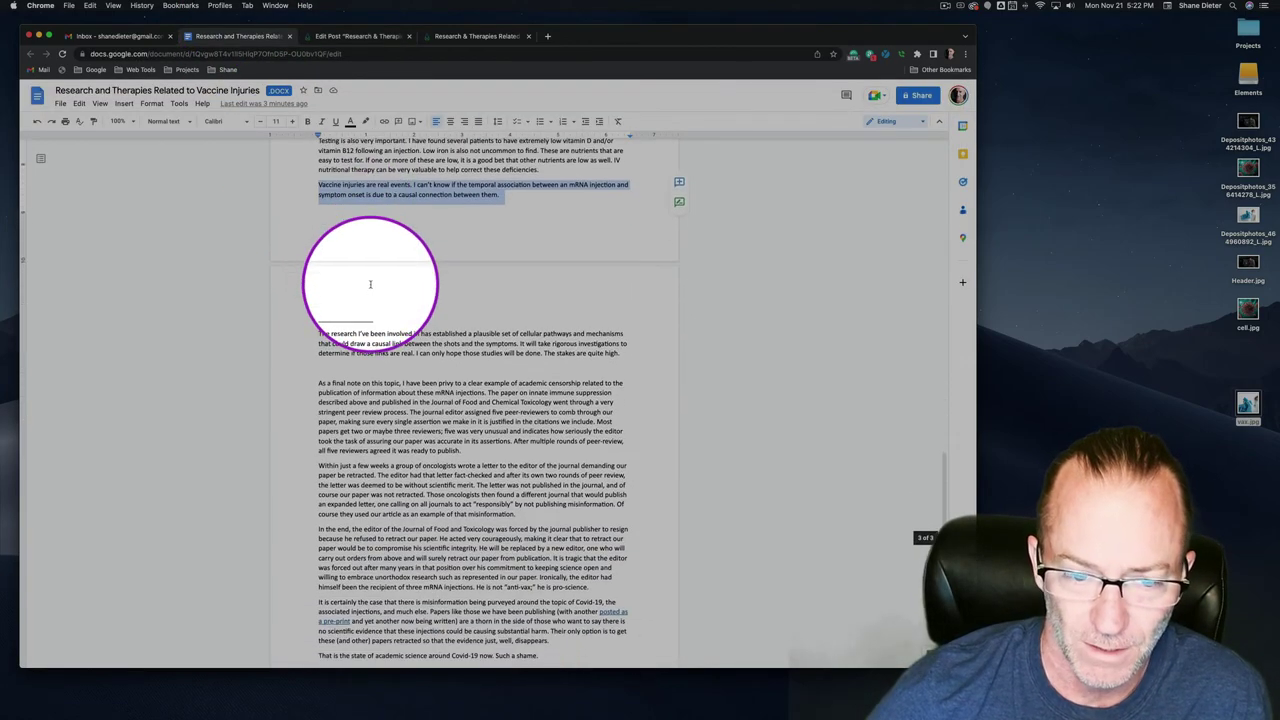
pyautogui.scroll(5, 394, 234)
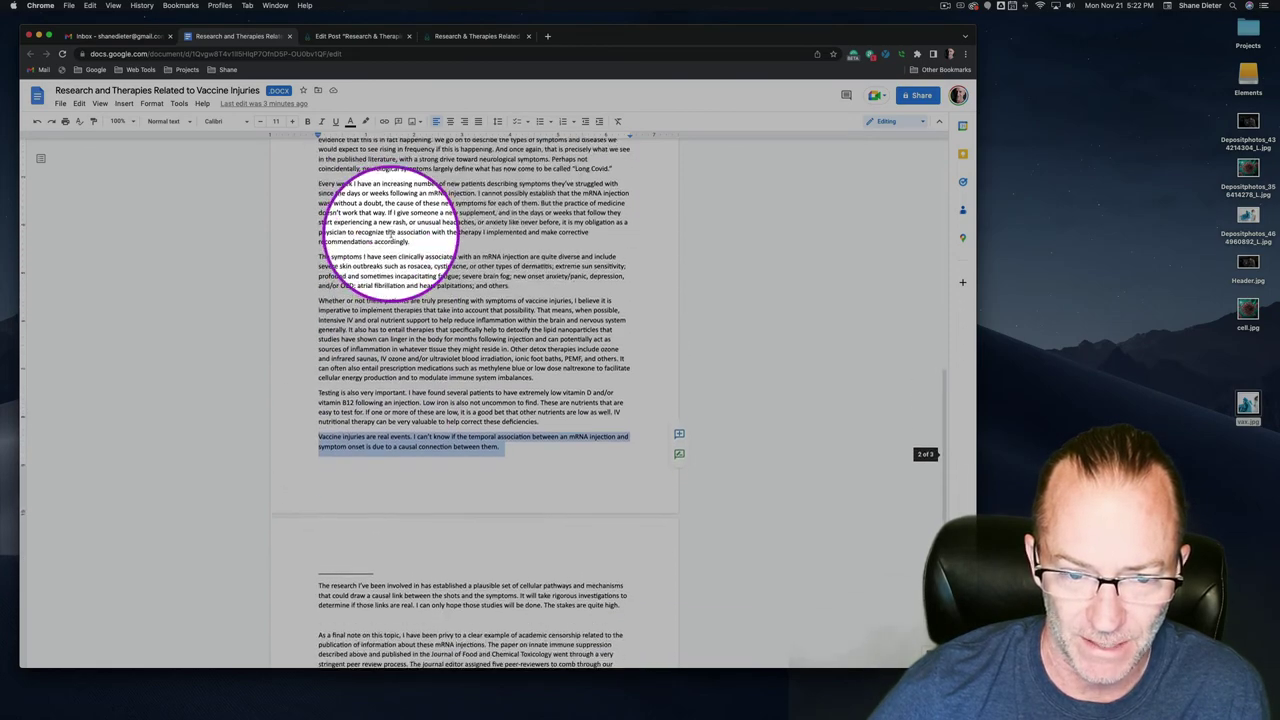
pyautogui.scroll(-3, 406, 341)
pyautogui.moveTo(380, 440); pyautogui.dragTo(279, 416)
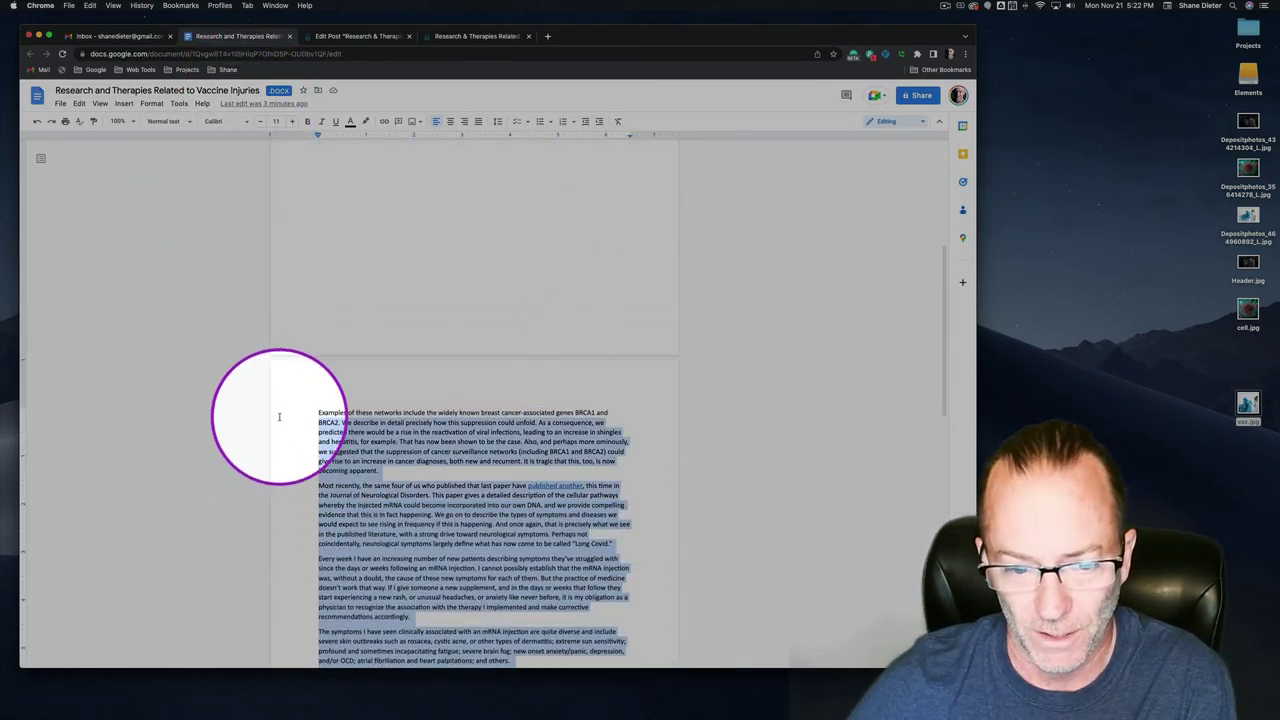
pyautogui.press('BackSpace')
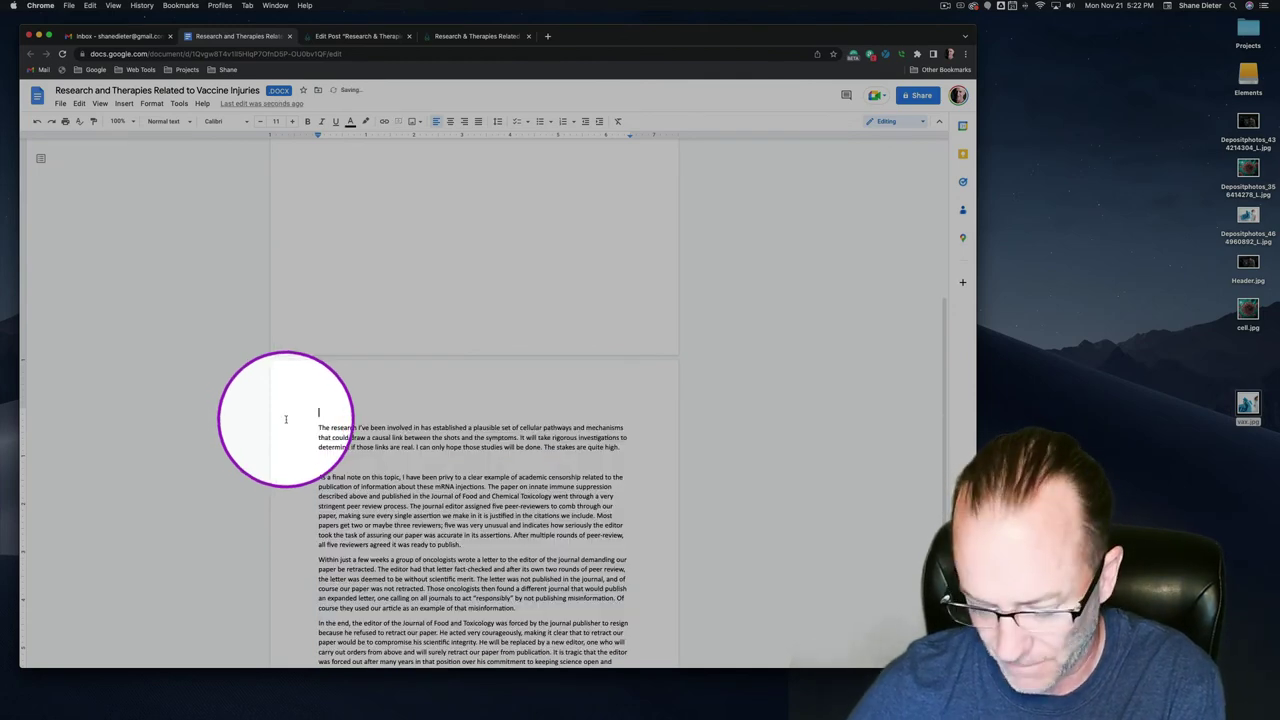
pyautogui.press('BackSpace')
pyautogui.scroll(-3, 300, 420)
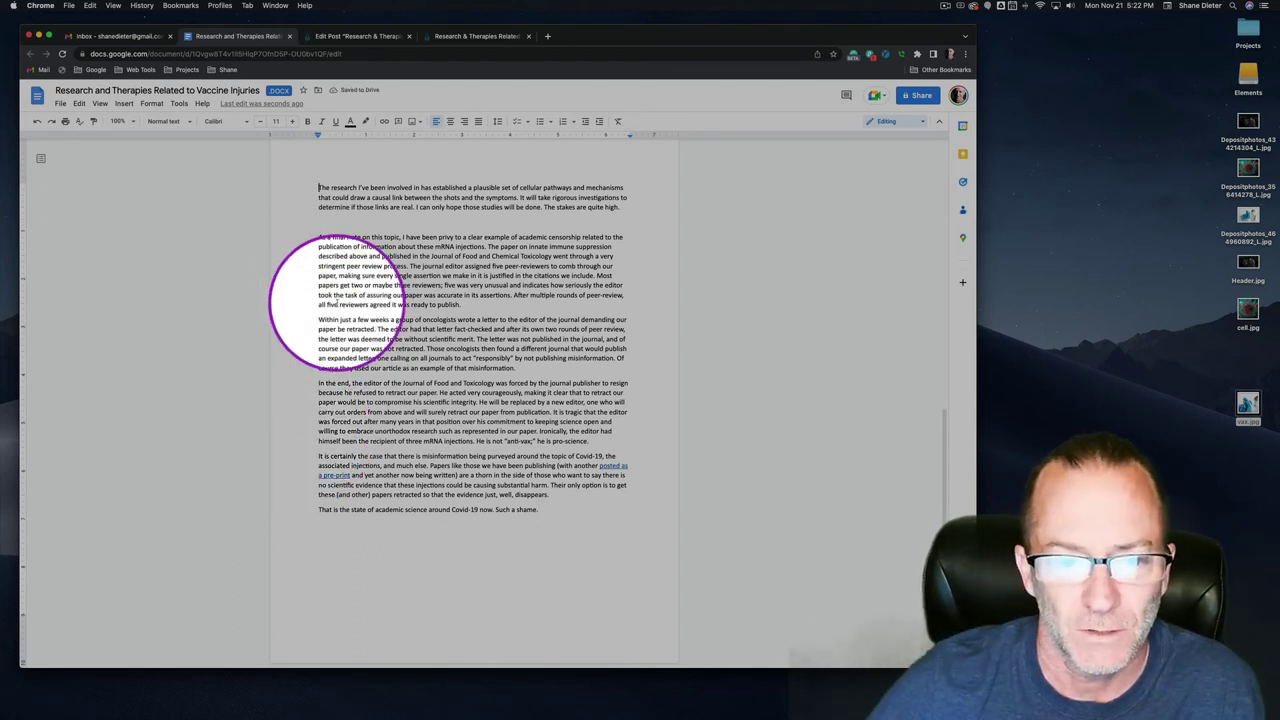
pyautogui.press('BackSpace')
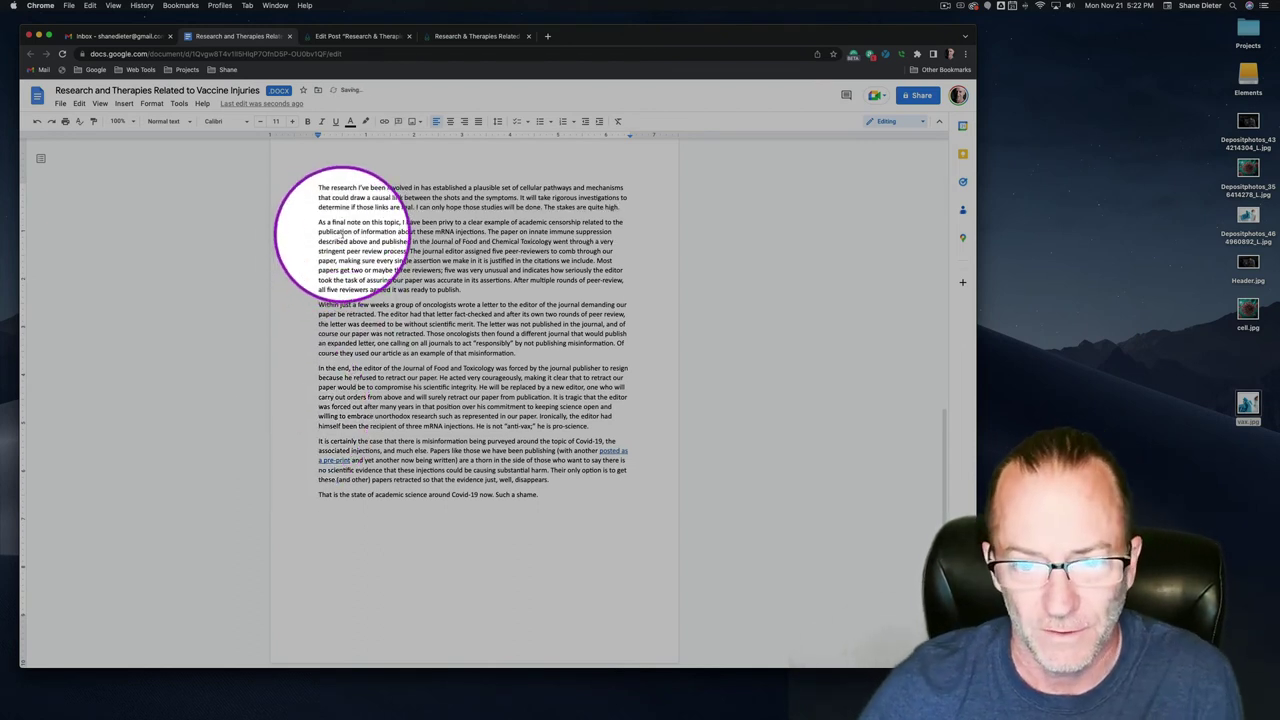
# Step: Replace the post's last text block with the remaining article text, starting at "The research I've been involved in", without the trailing empty line
pyautogui.click(470, 37)
pyautogui.scroll(2, 447, 340)
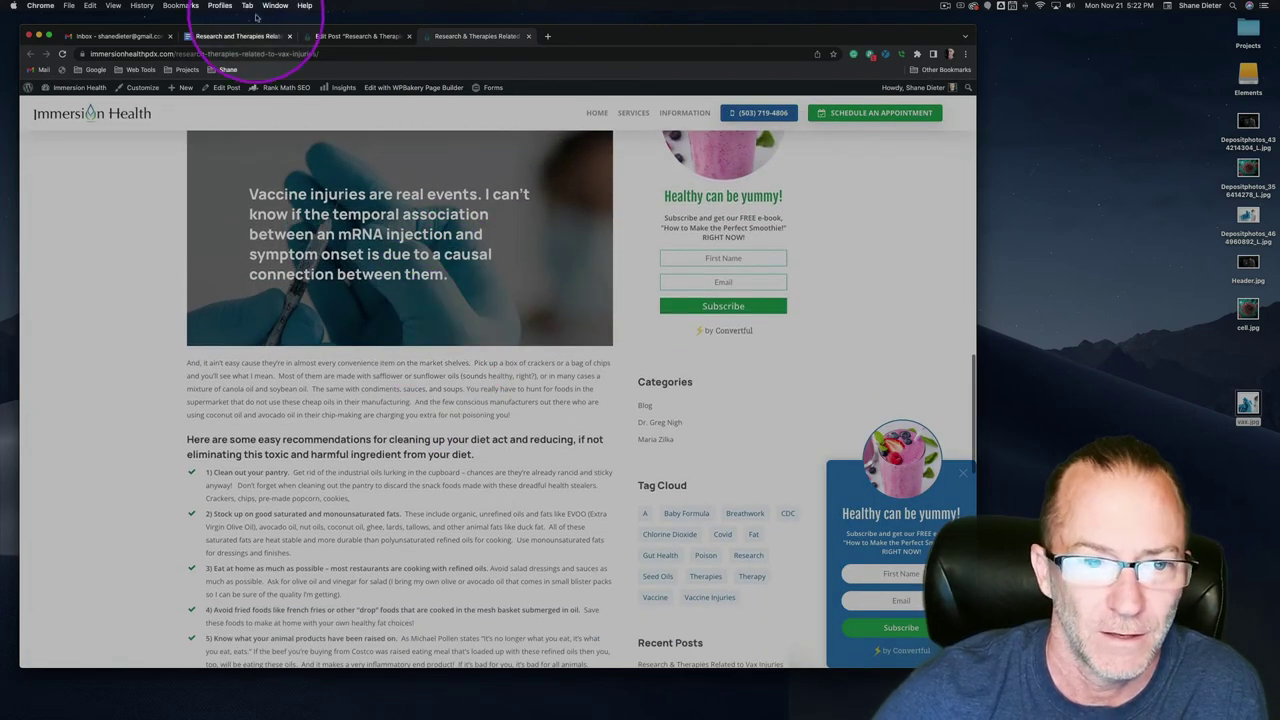
pyautogui.click(230, 36)
pyautogui.moveTo(318, 182); pyautogui.dragTo(590, 522)
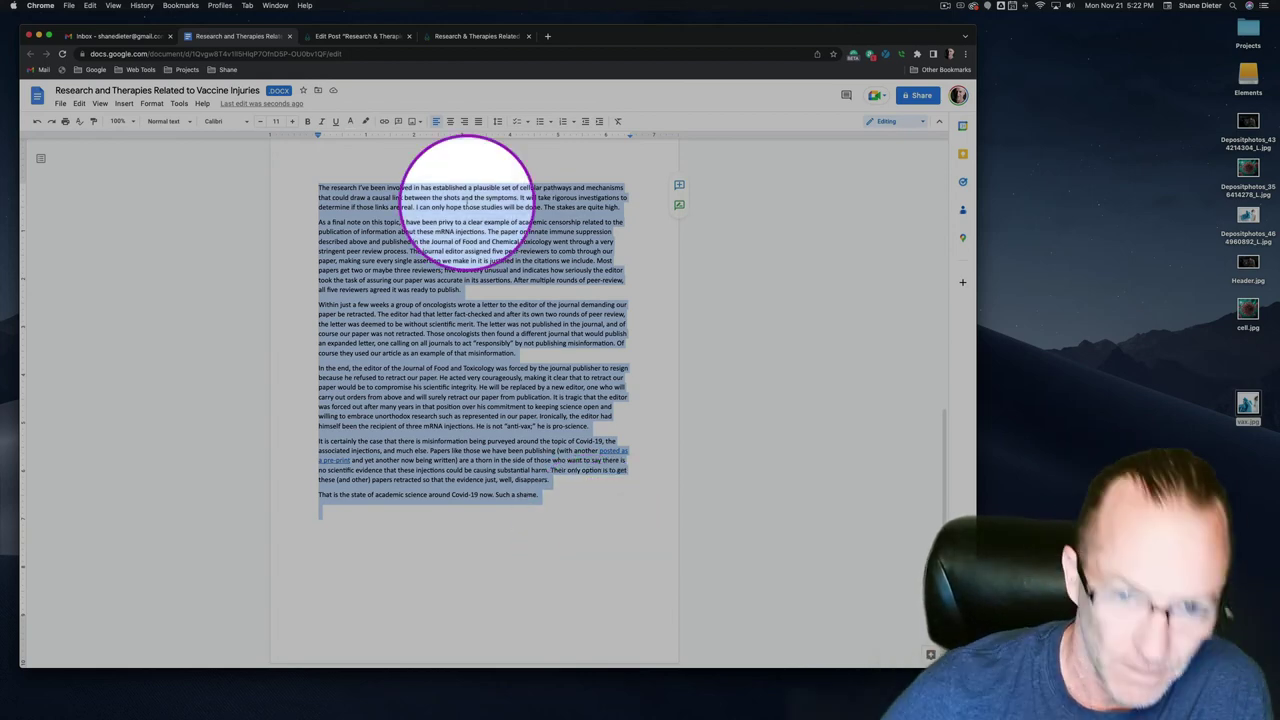
pyautogui.click(345, 37)
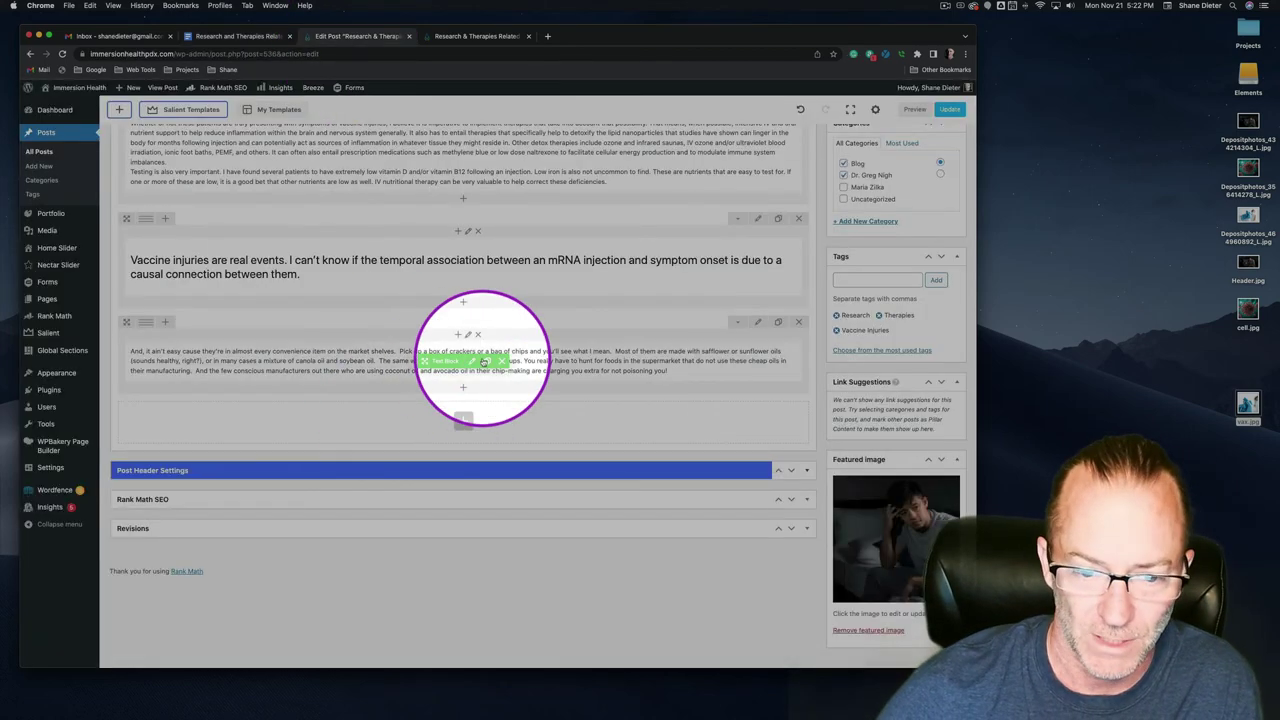
pyautogui.click(470, 361)
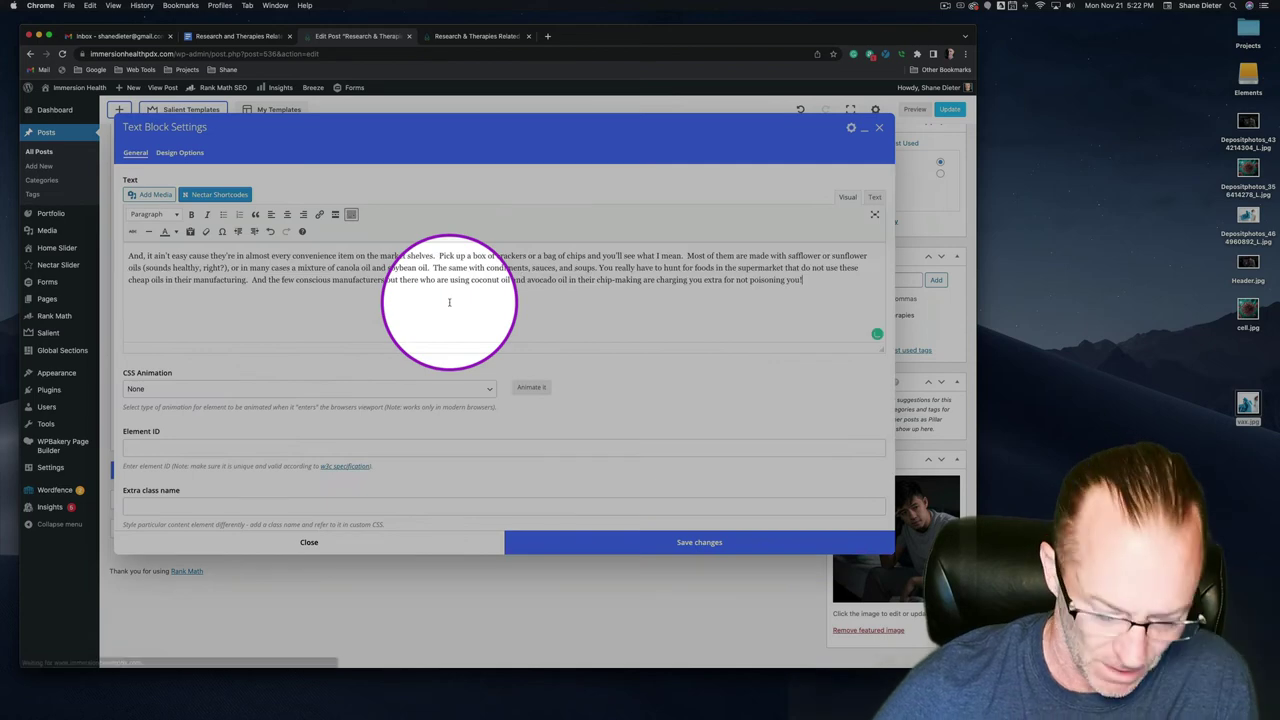
pyautogui.press('super+a')
pyautogui.press('super+v')
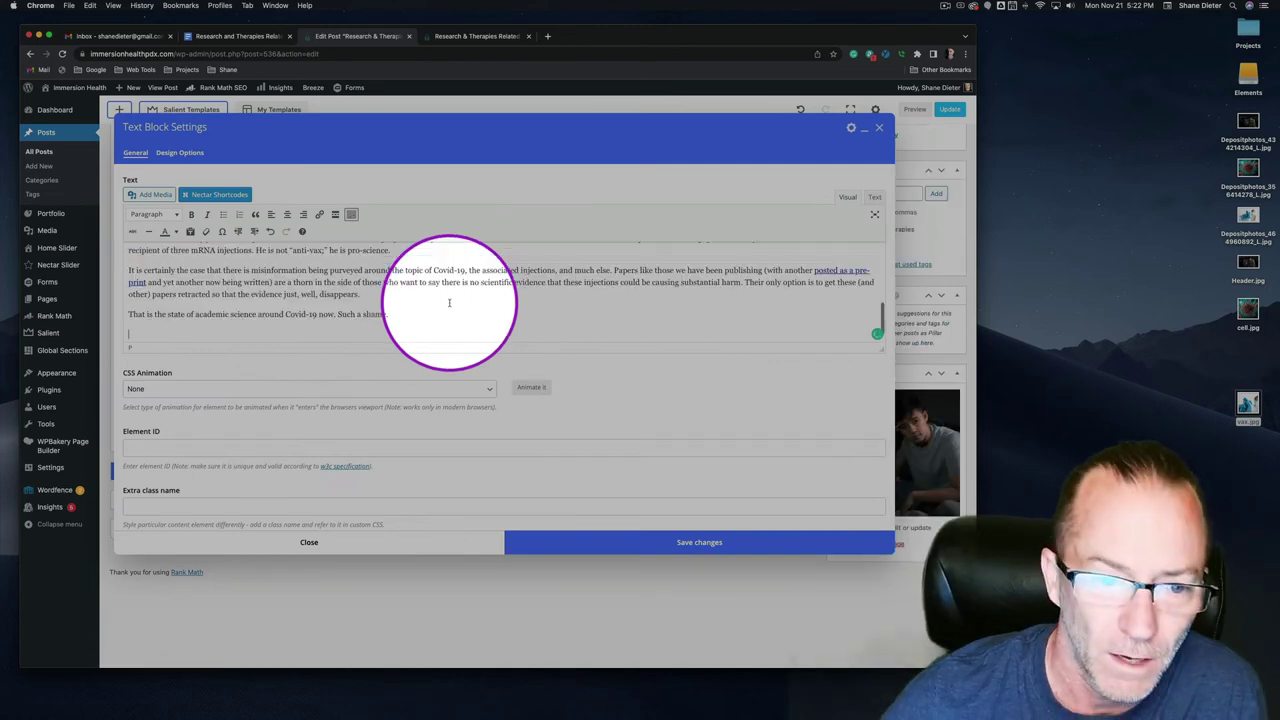
pyautogui.press('BackSpace')
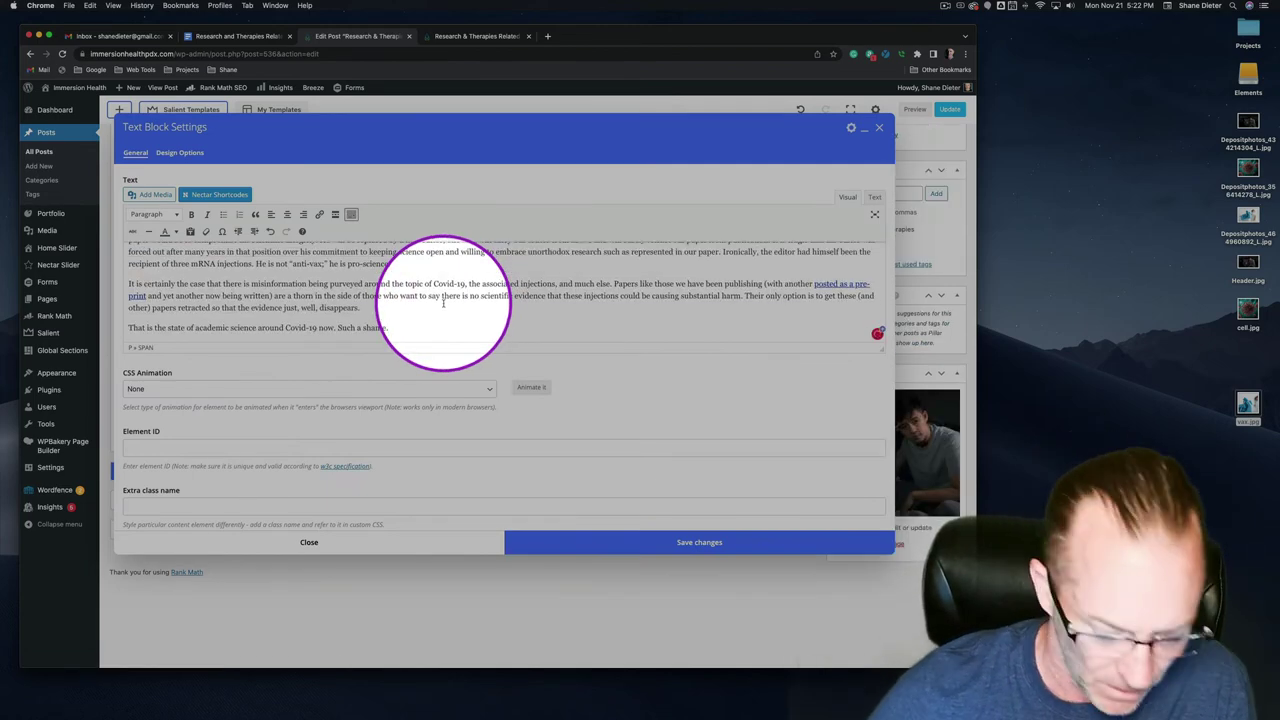
# Step: Clear the formatting of all the pasted text, save the text block and update the post
pyautogui.press('super+a')
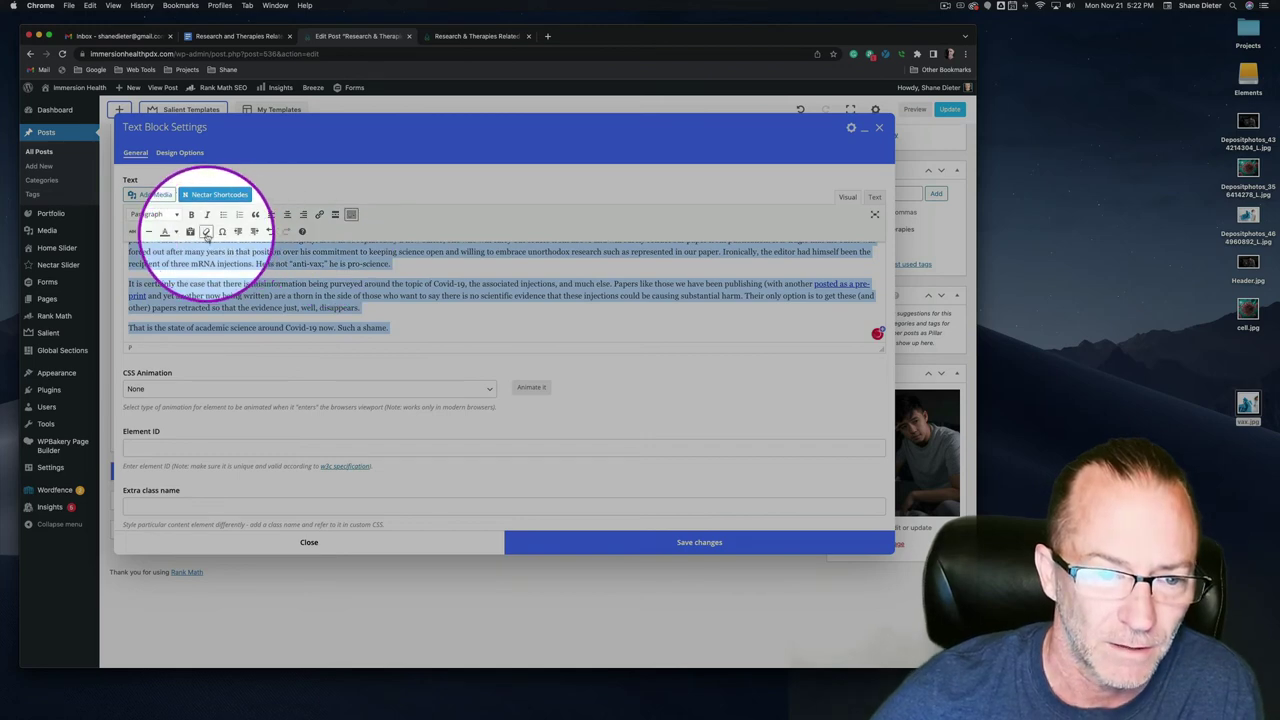
pyautogui.click(330, 286)
pyautogui.scroll(5, 371, 286)
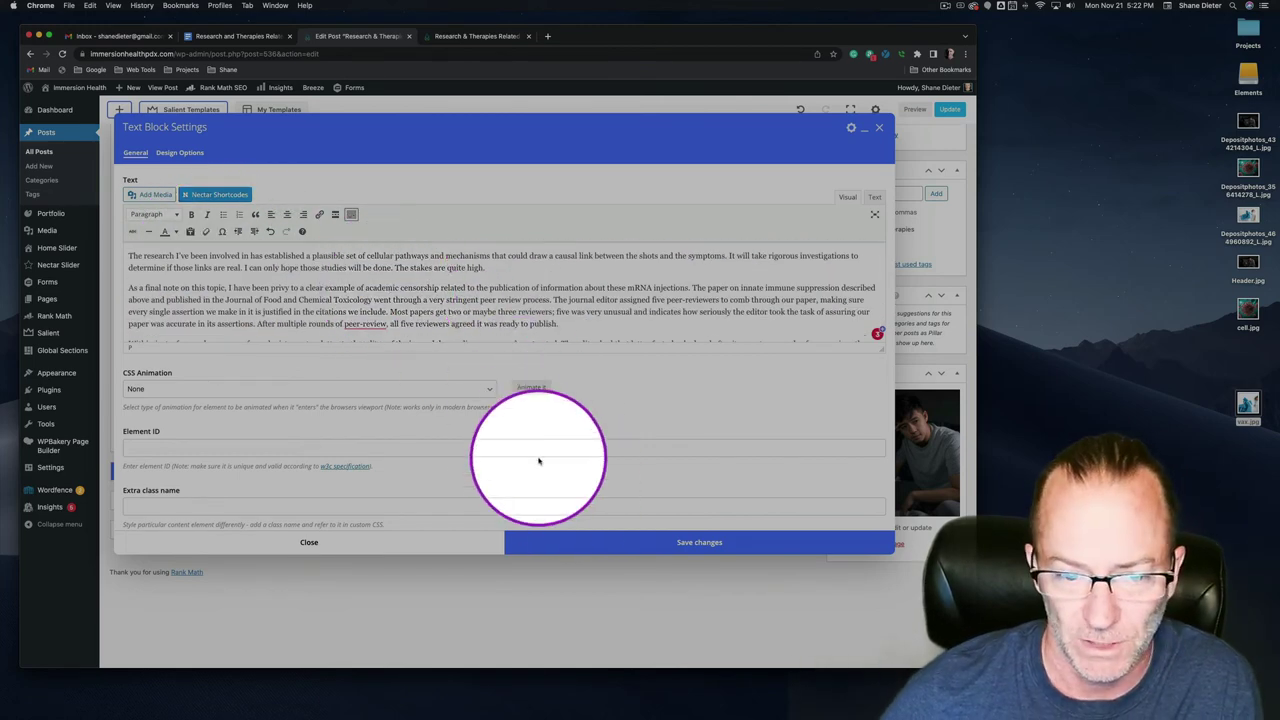
pyautogui.click(585, 540)
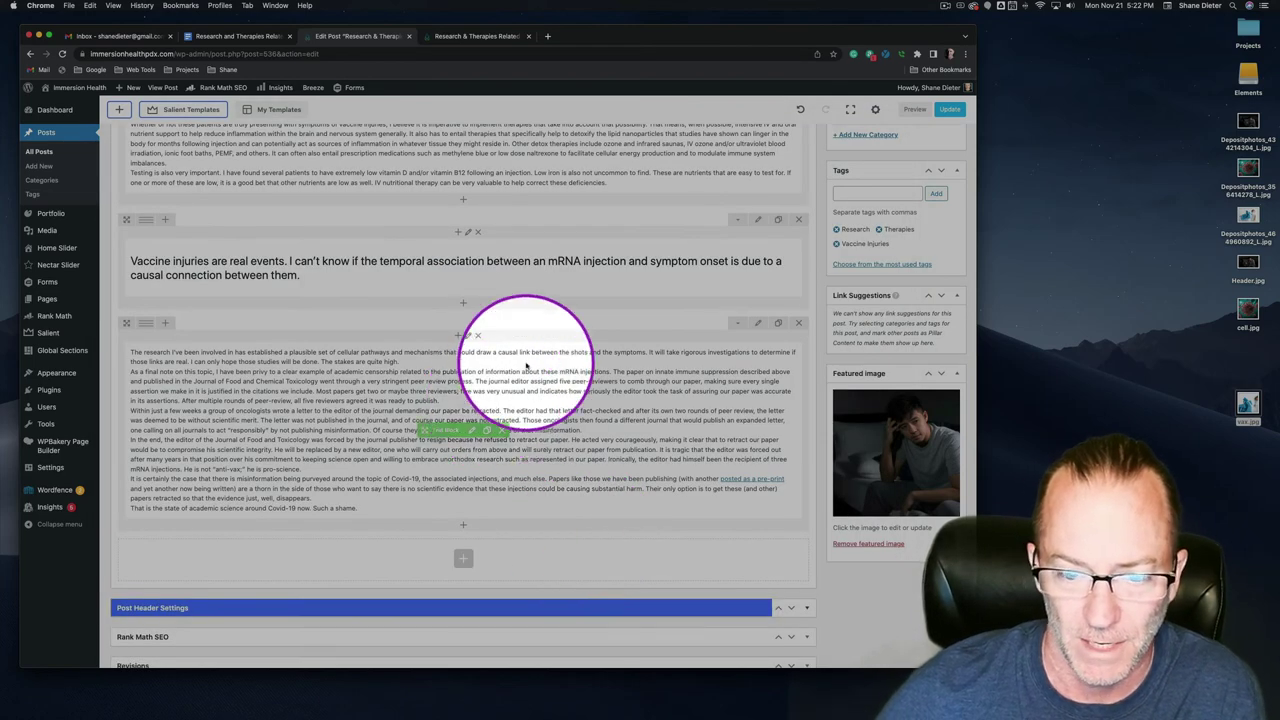
# Step: Reload the live post and examine the whole page from the header down to the author box and next-post banner
pyautogui.click(485, 37)
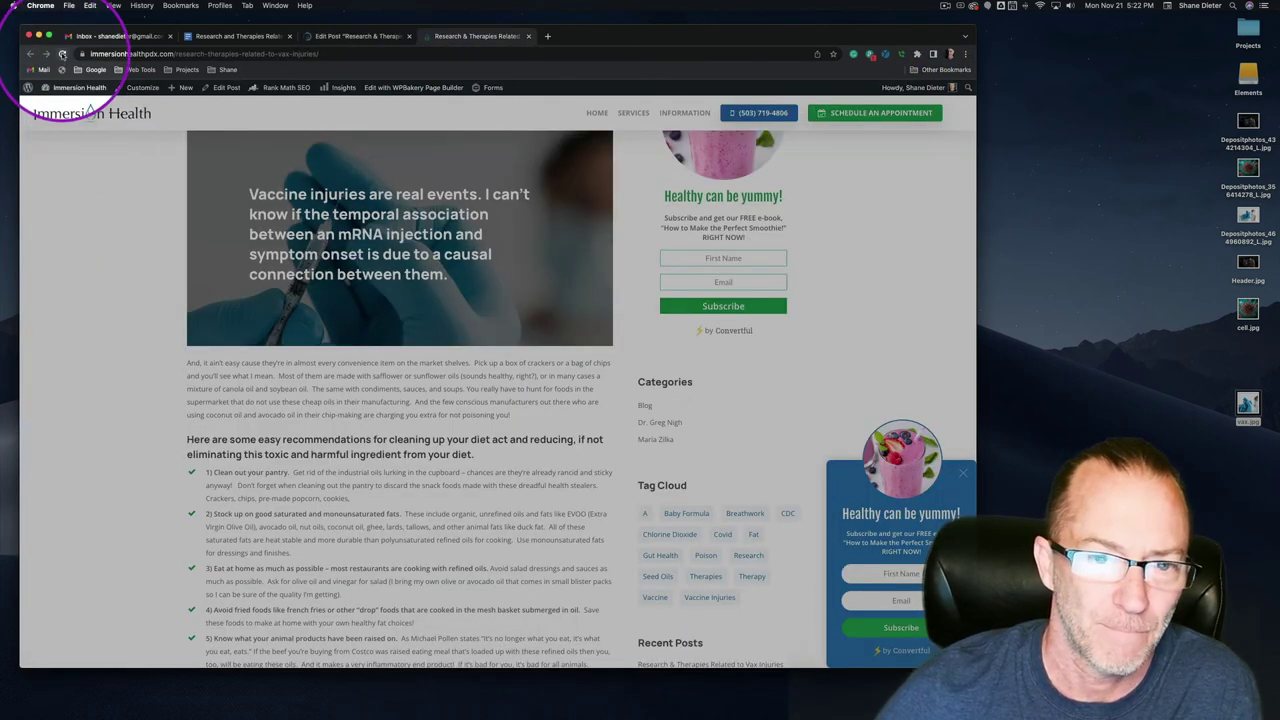
pyautogui.click(62, 54)
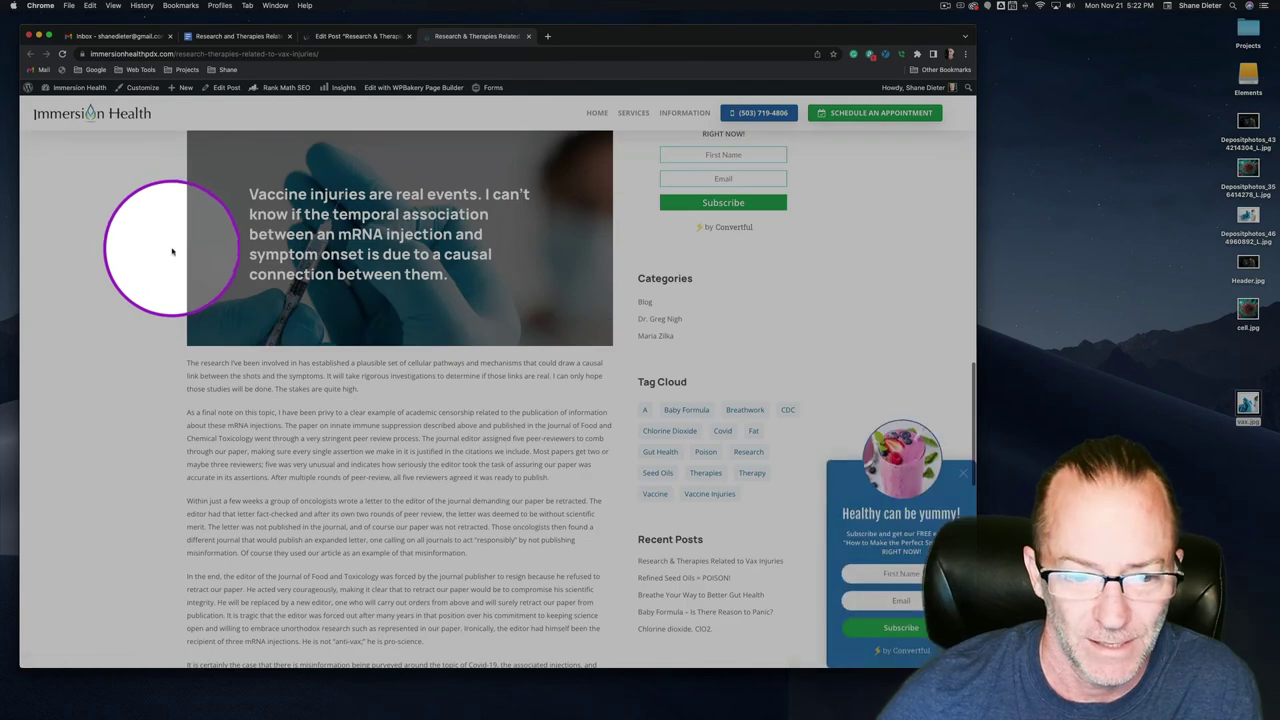
pyautogui.scroll(10, 518, 250)
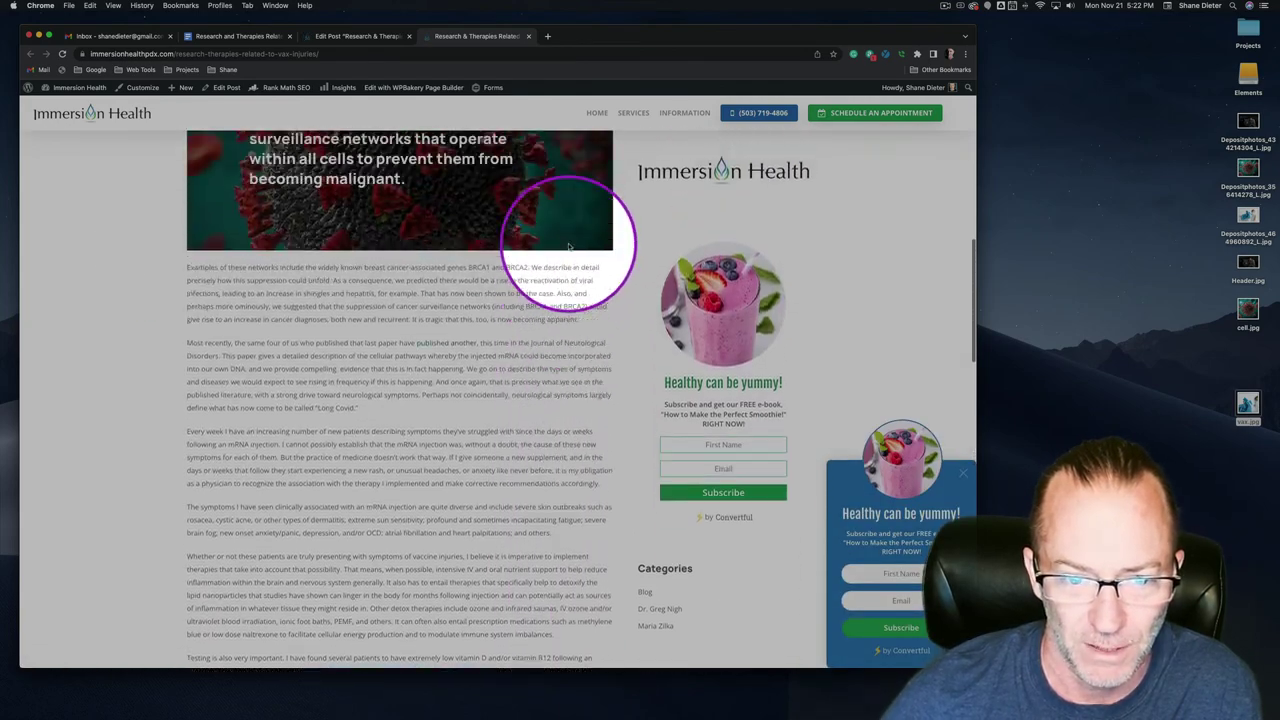
pyautogui.scroll(8, 568, 245)
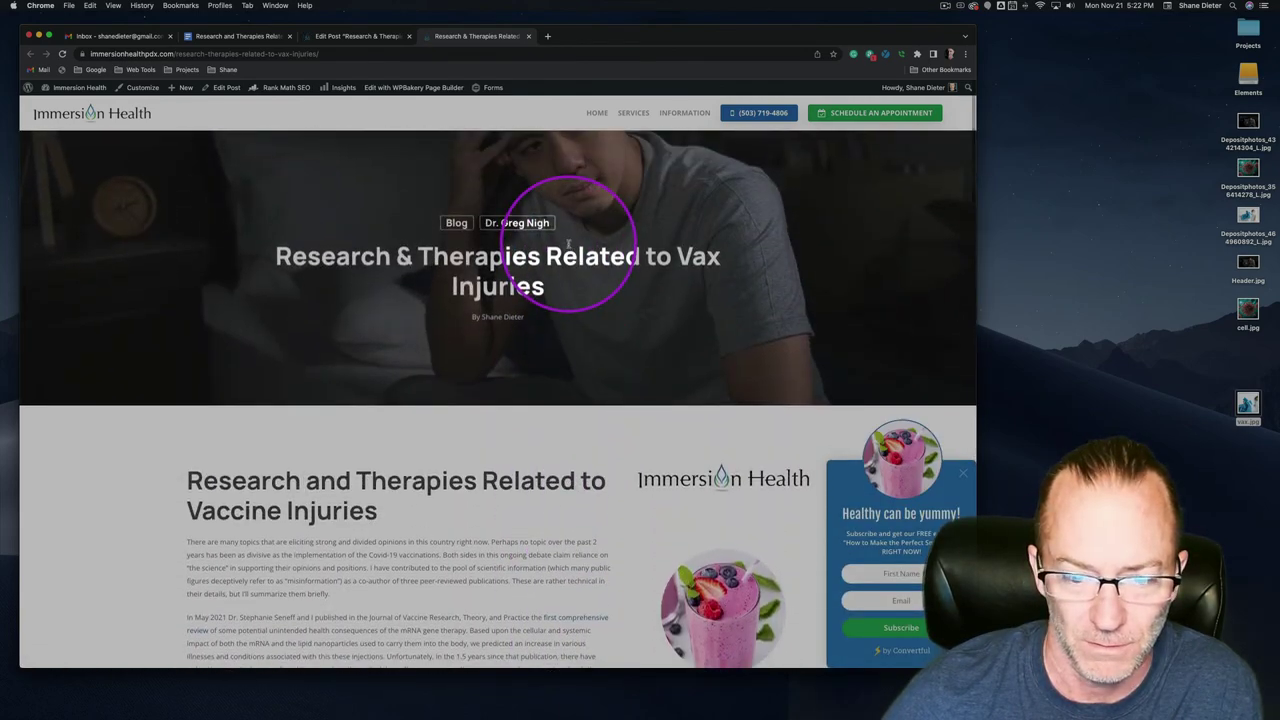
pyautogui.scroll(-7, 568, 245)
pyautogui.scroll(-15, 568, 245)
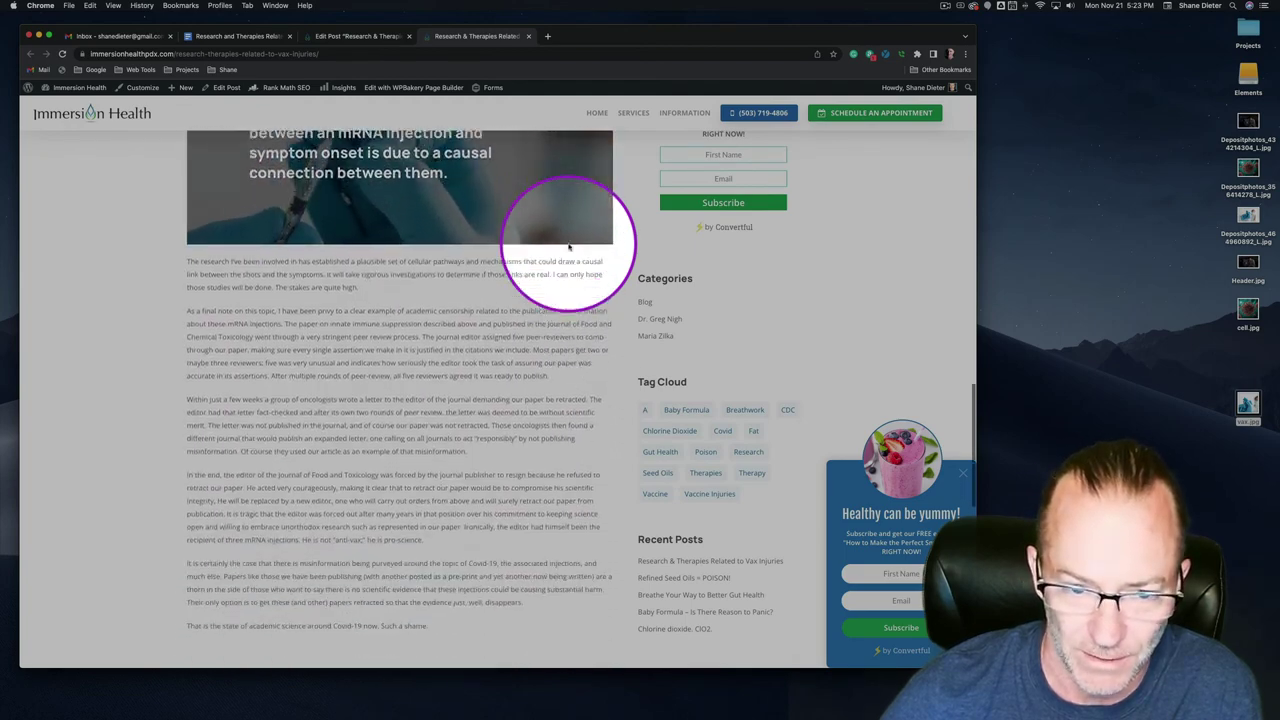
pyautogui.scroll(-2, 568, 245)
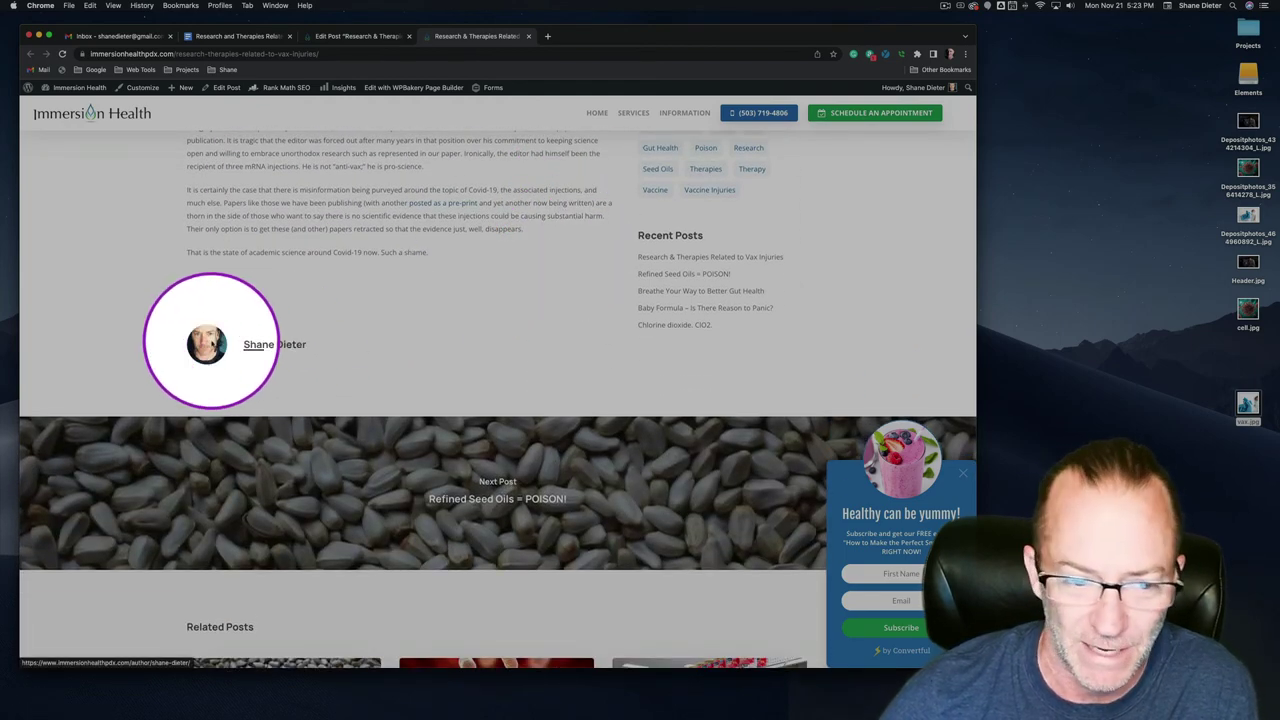
pyautogui.scroll(-5, 434, 330)
pyautogui.scroll(2, 437, 337)
pyautogui.scroll(3, 437, 337)
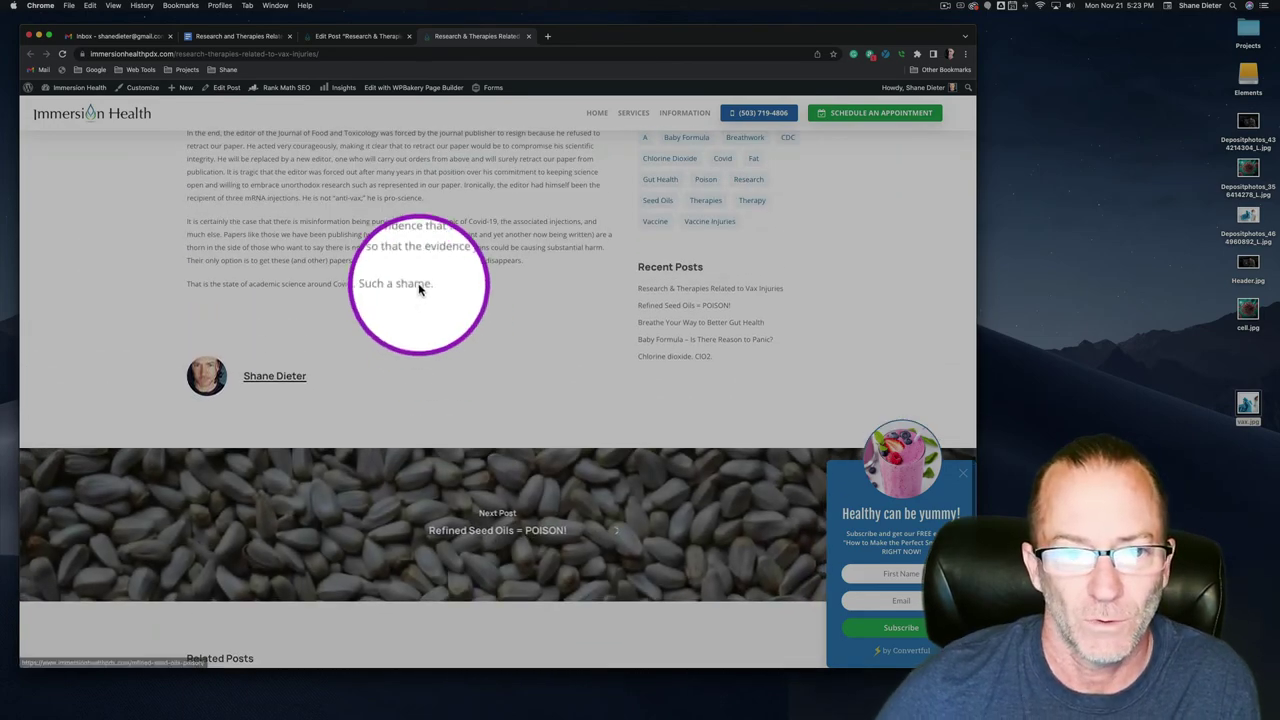
# Step: In the list of all posts, quick-edit "Research & Therapies Related to Vax Injuries" to assign the doctor's user account as author, and update it
pyautogui.click(360, 37)
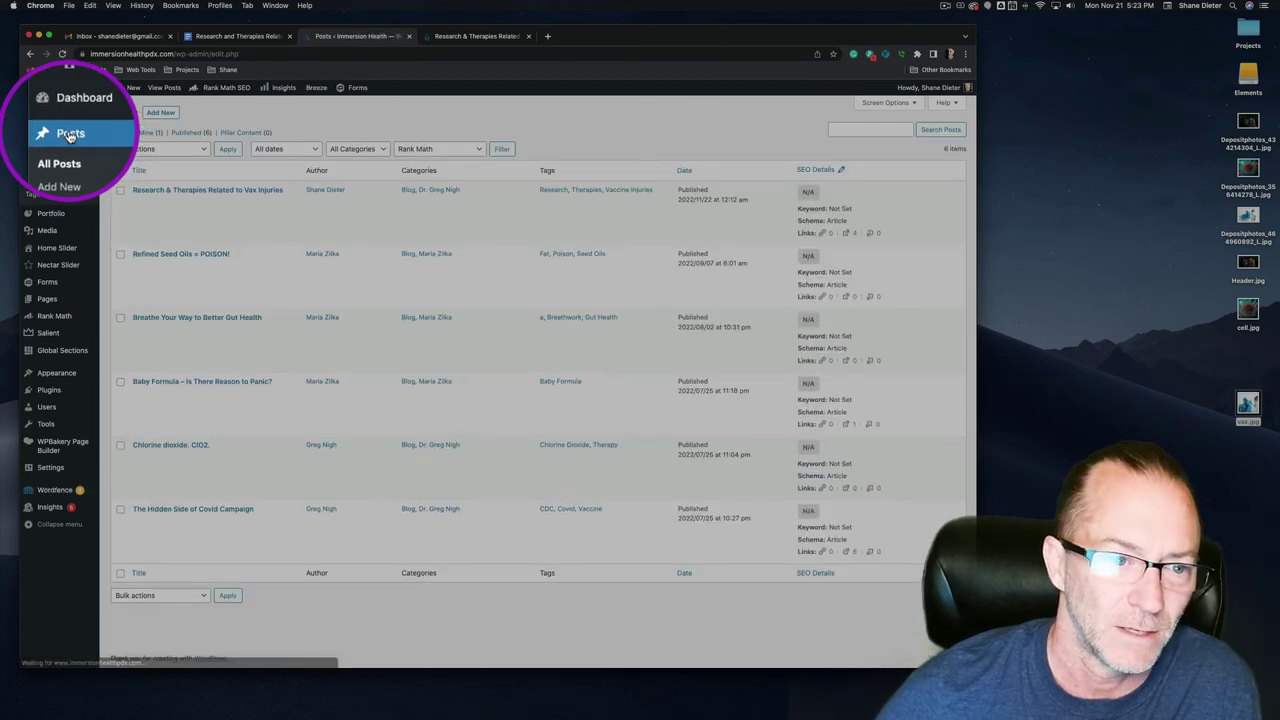
pyautogui.moveTo(222, 216)
pyautogui.scroll(-1, 225, 216)
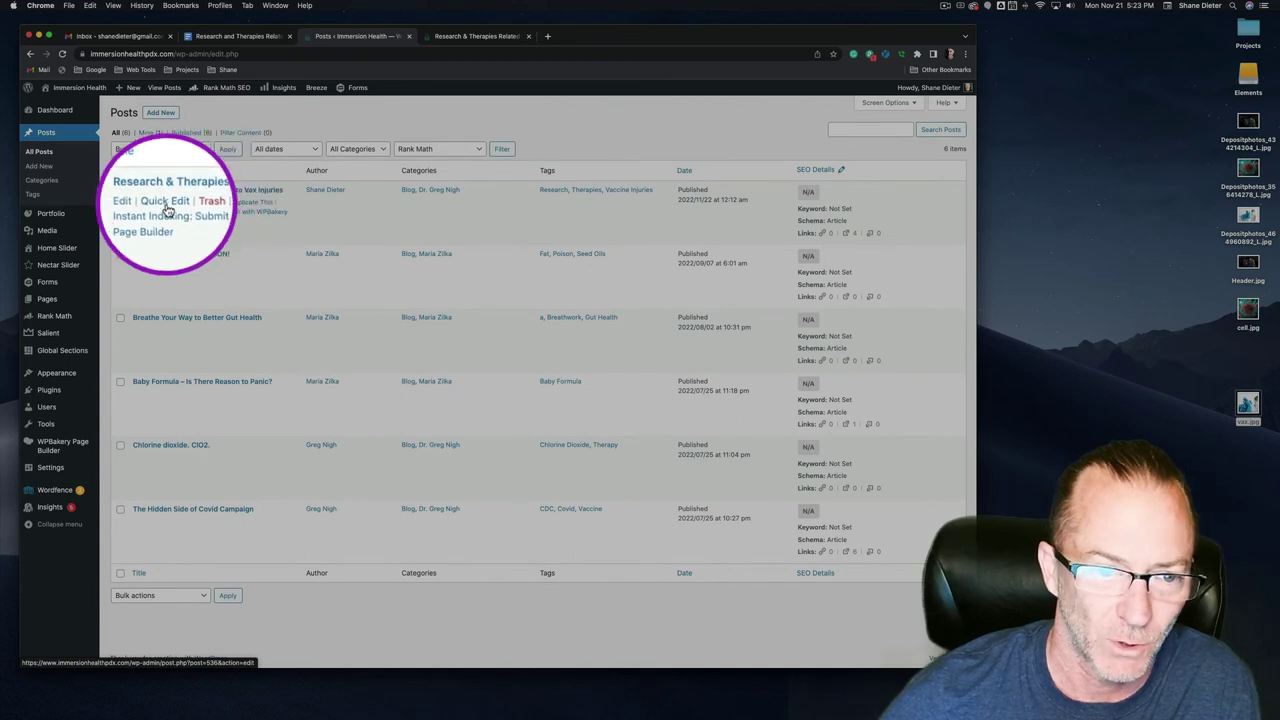
pyautogui.click(160, 204)
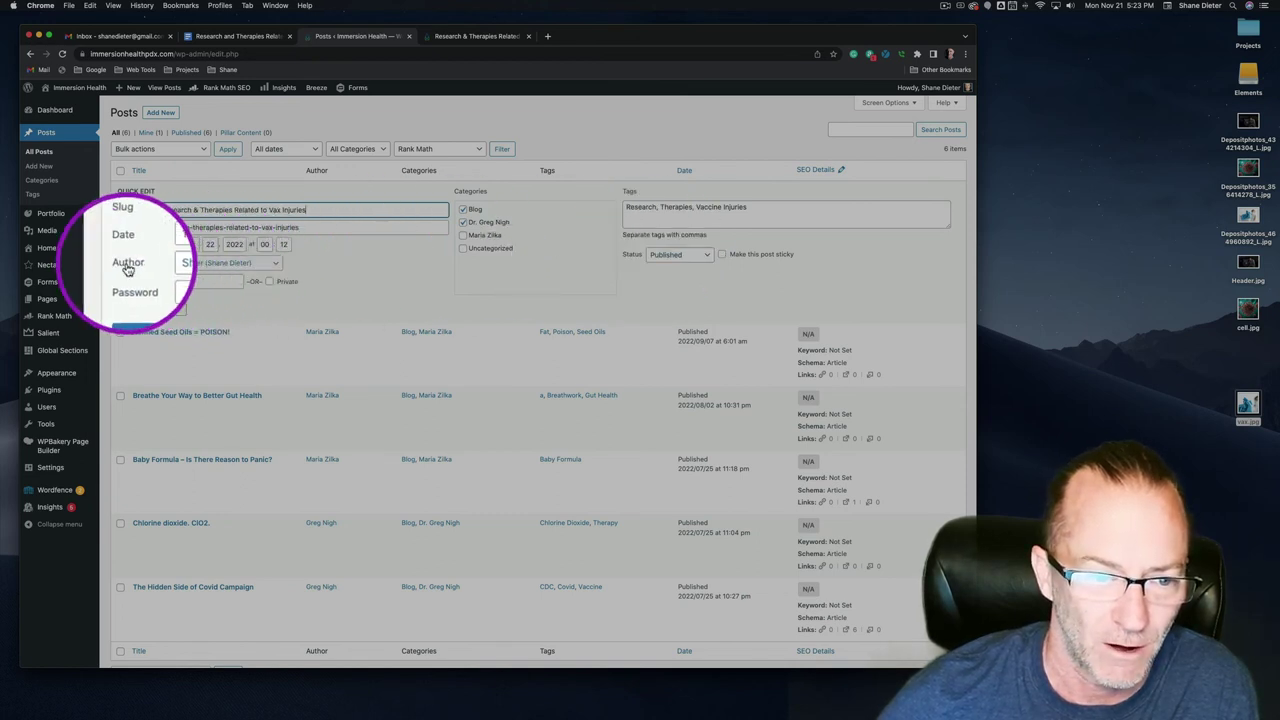
pyautogui.click(195, 263)
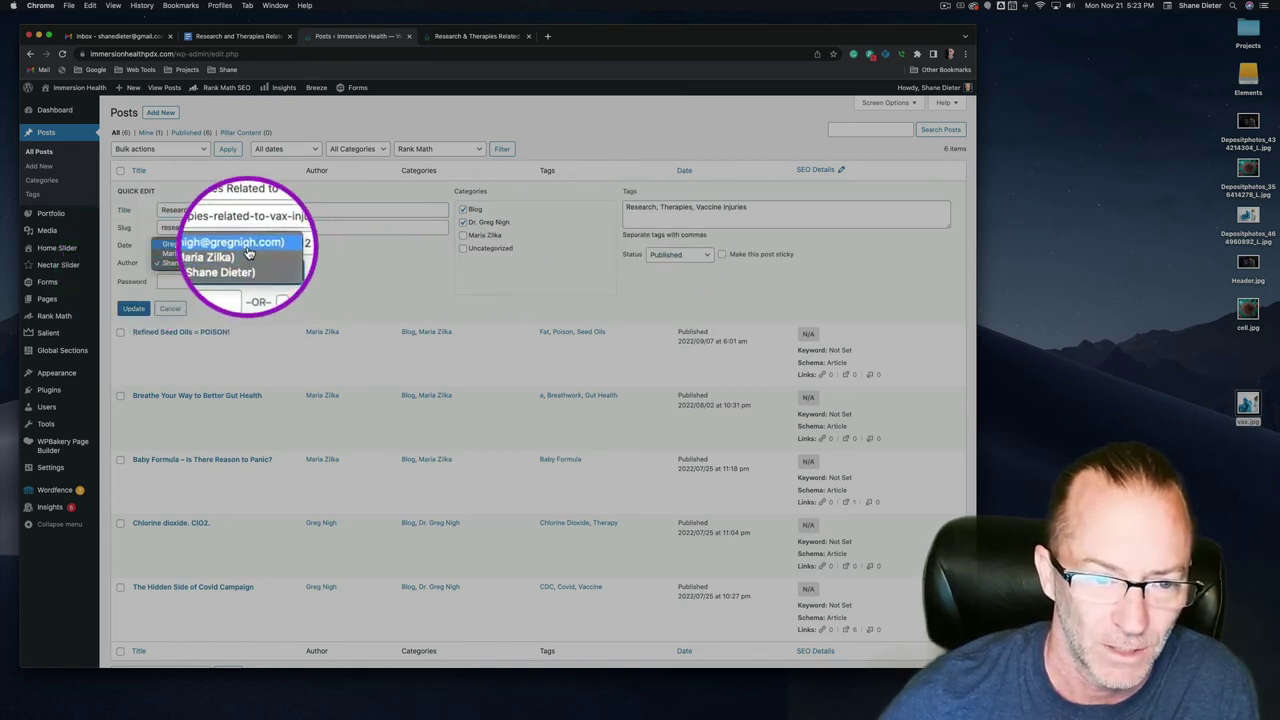
pyautogui.click(249, 253)
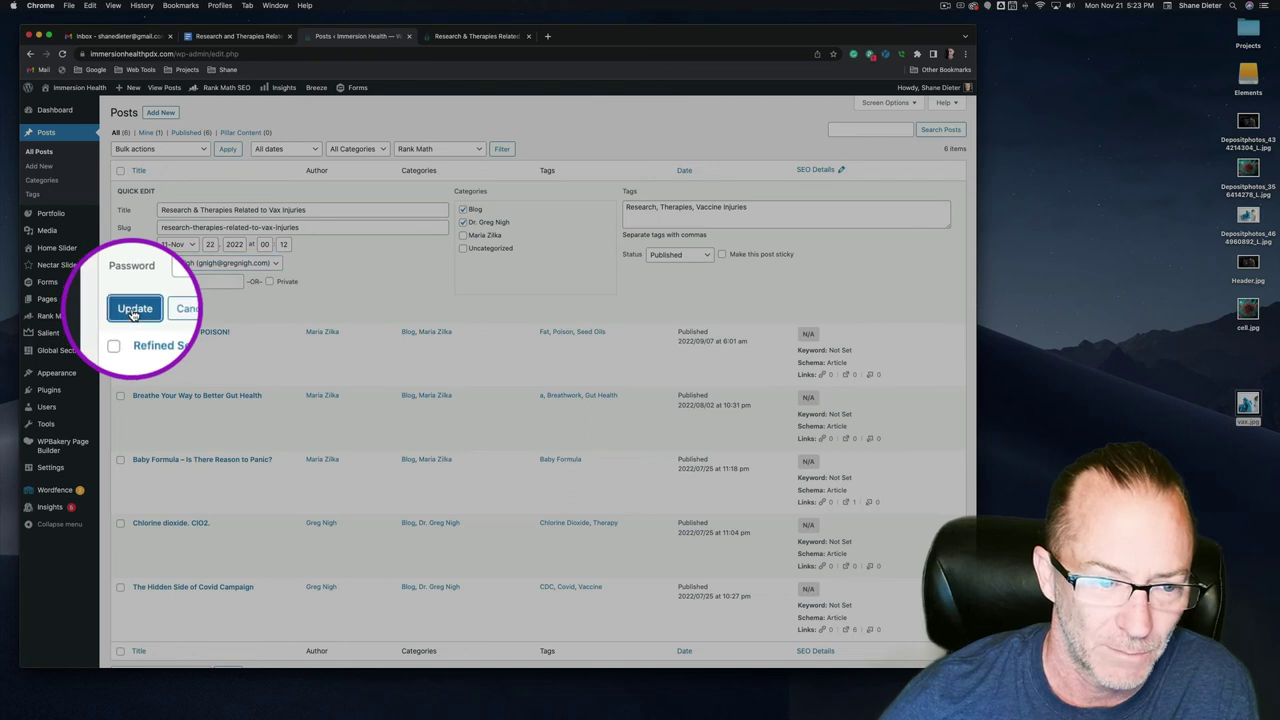
pyautogui.click(135, 310)
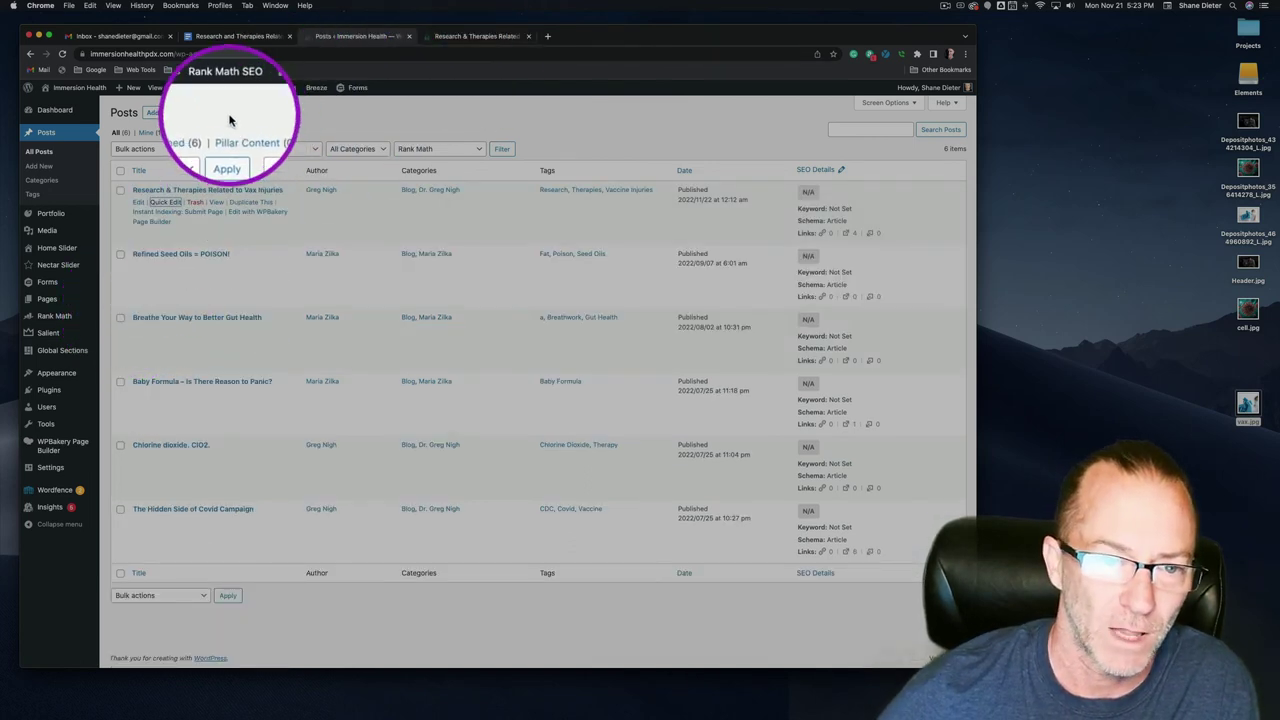
# Step: Purge all of the site's Breeze cache, reload the live post and check the author byline under the title
pyautogui.moveTo(316, 90)
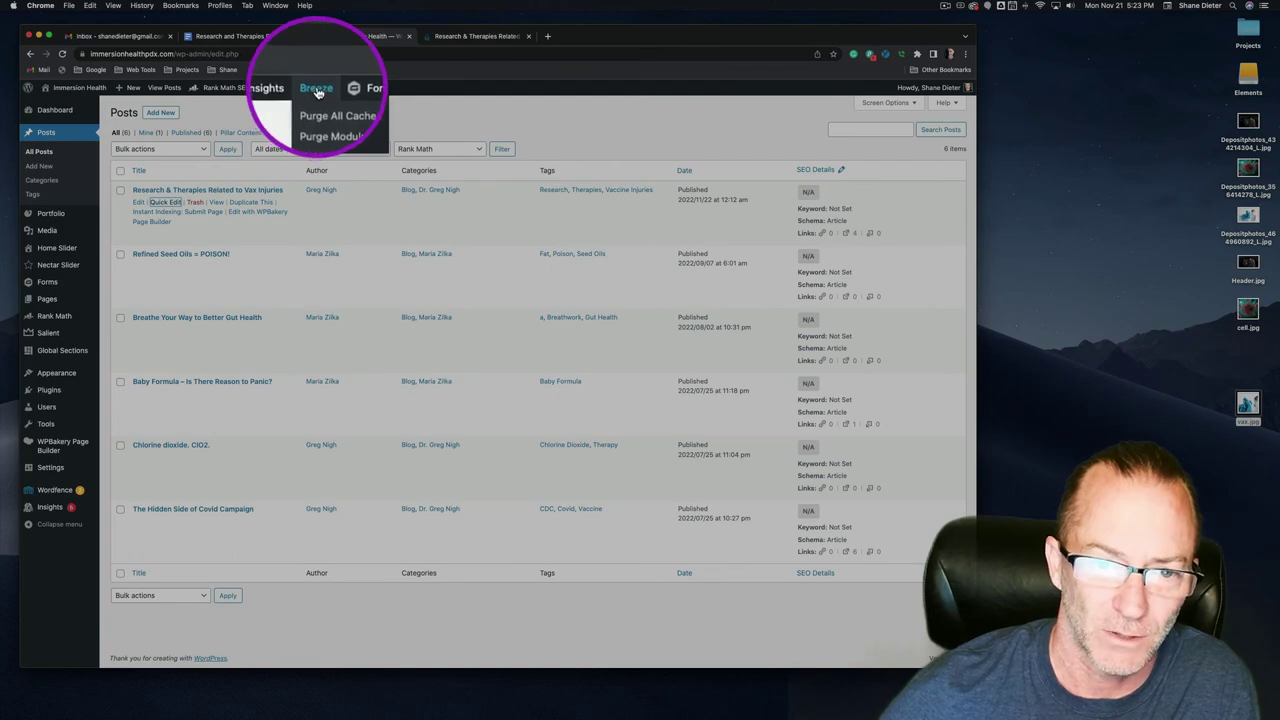
pyautogui.click(318, 107)
pyautogui.moveTo(470, 48); pyautogui.dragTo(471, 50)
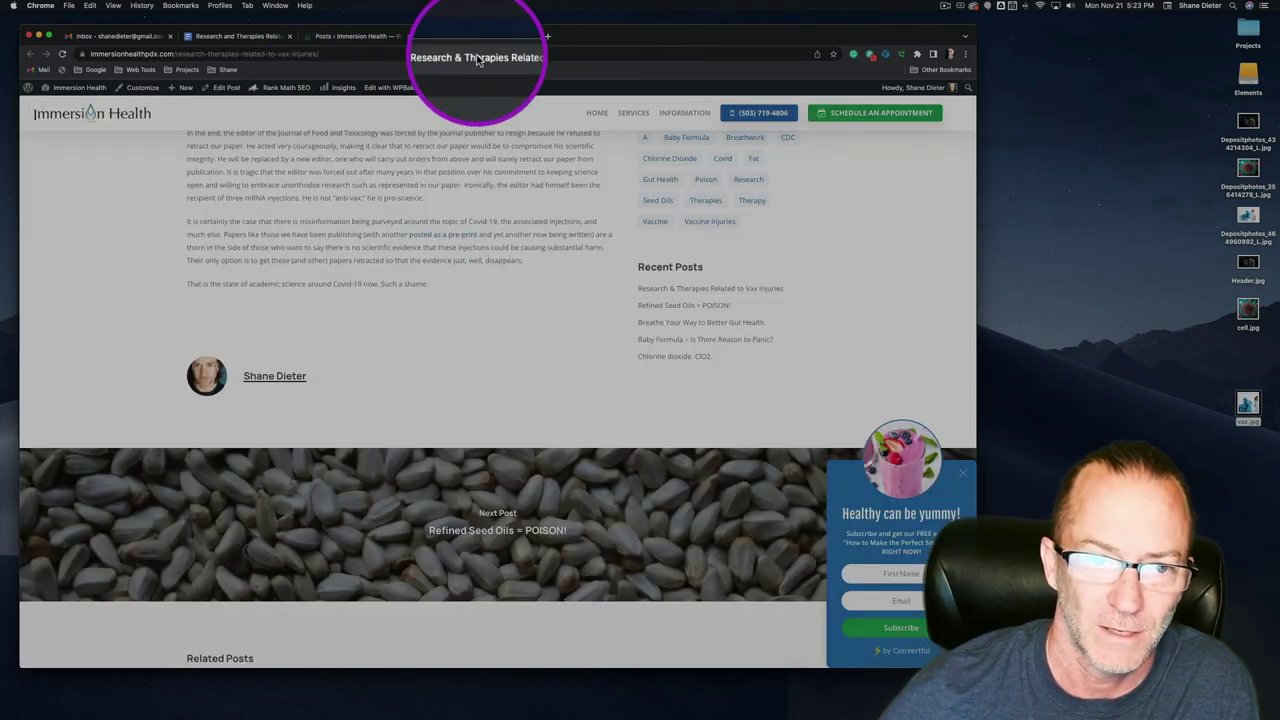
pyautogui.scroll(10, 414, 200)
pyautogui.scroll(5, 420, 190)
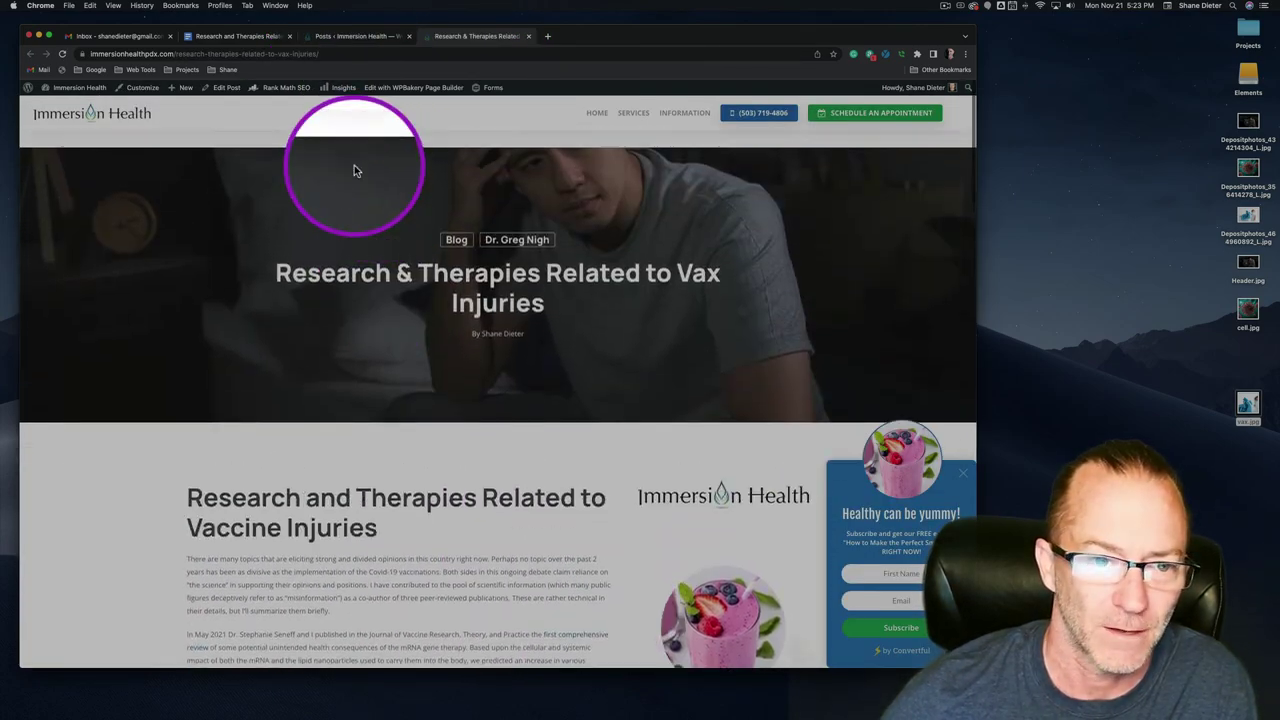
pyautogui.click(62, 54)
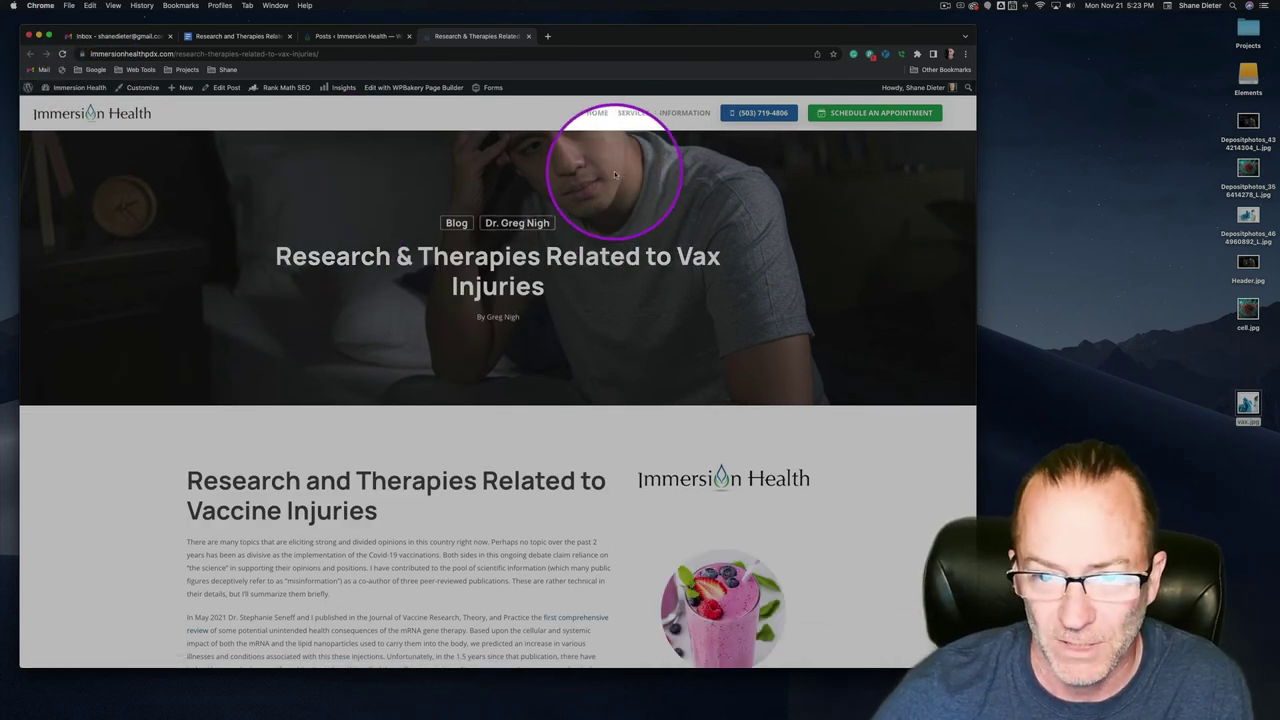
pyautogui.moveTo(341, 262); pyautogui.dragTo(571, 320)
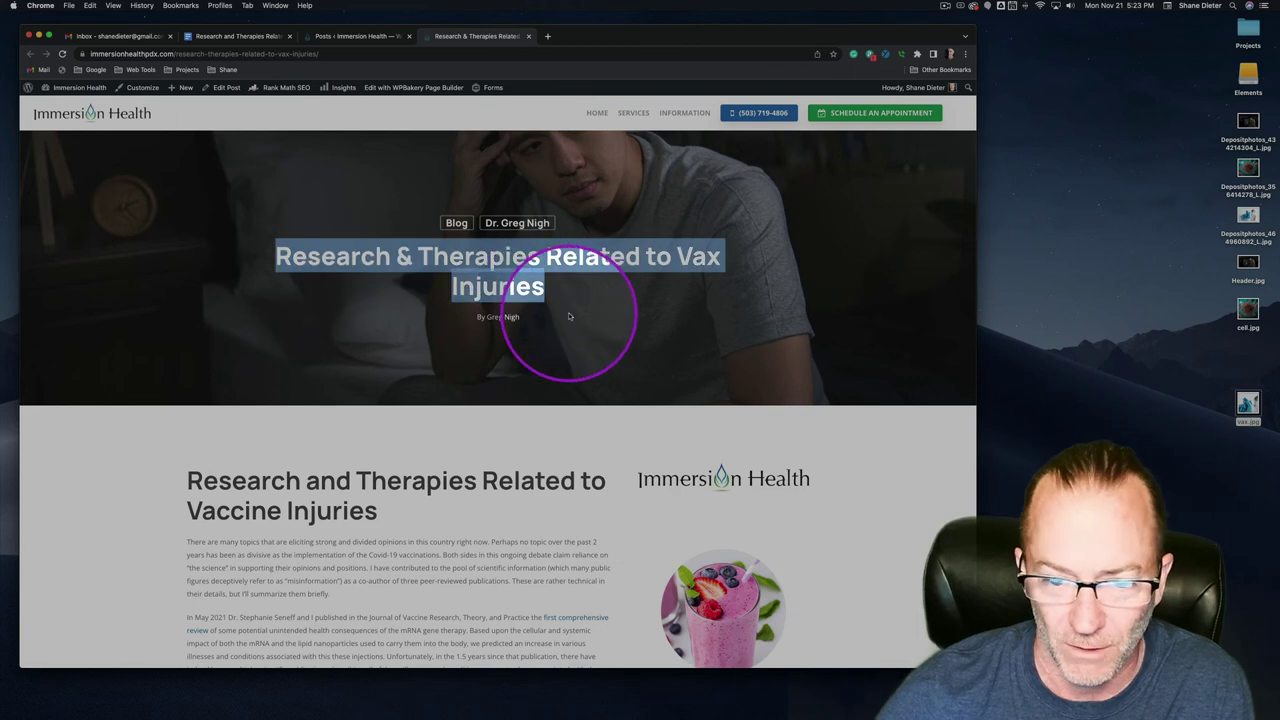
# Step: Review the live post's header byline, article heading, opening paragraphs with their links, and the first quote image
pyautogui.click(481, 324)
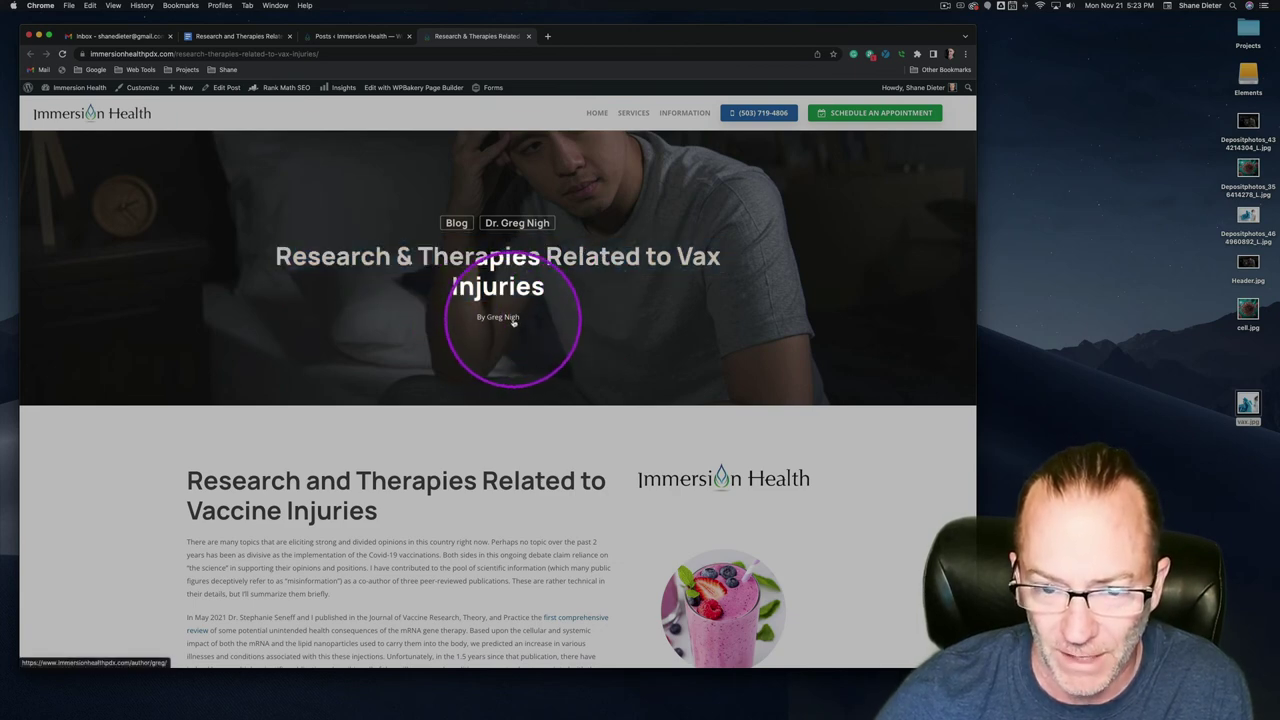
pyautogui.scroll(-5, 543, 300)
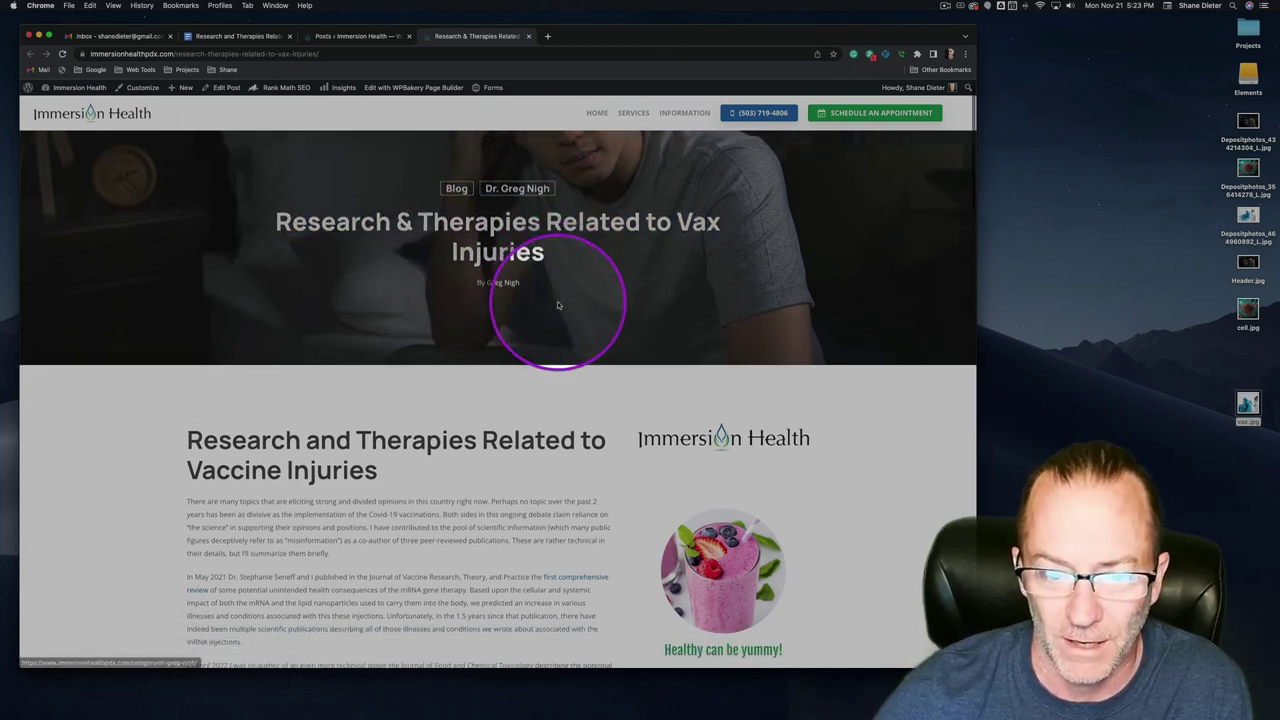
pyautogui.moveTo(190, 218); pyautogui.dragTo(374, 240)
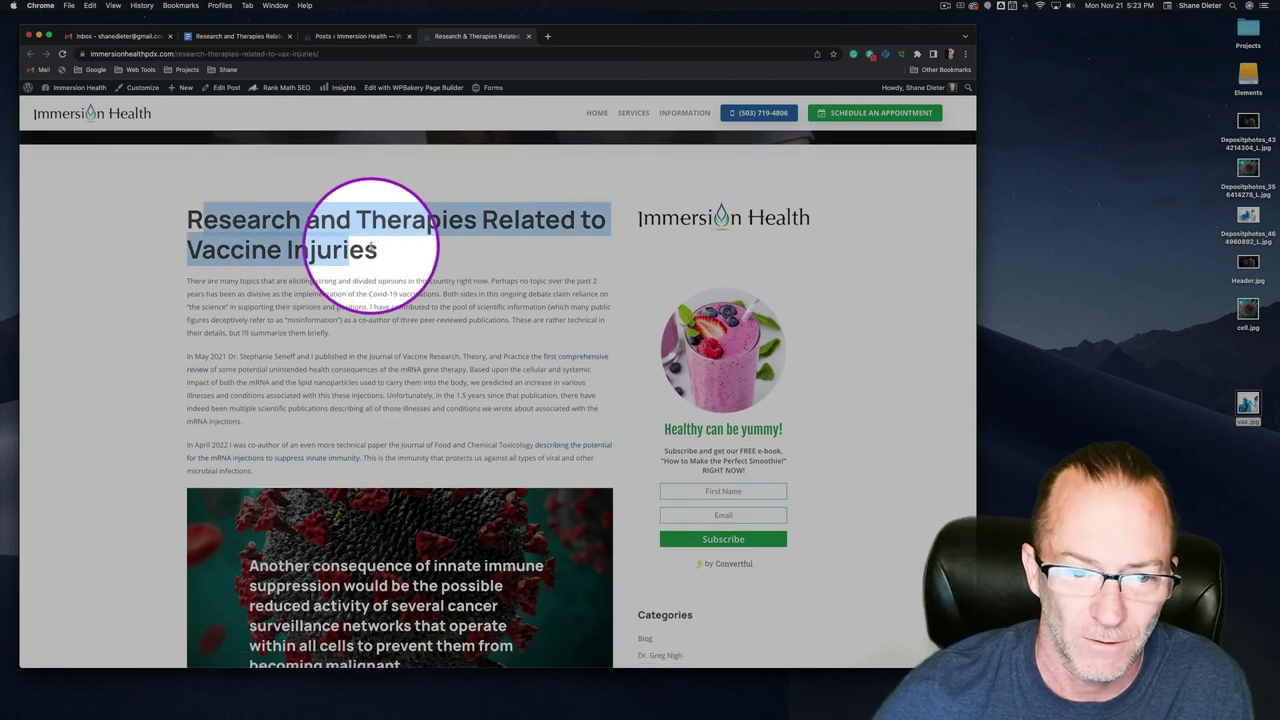
pyautogui.click(414, 286)
pyautogui.scroll(-4, 420, 282)
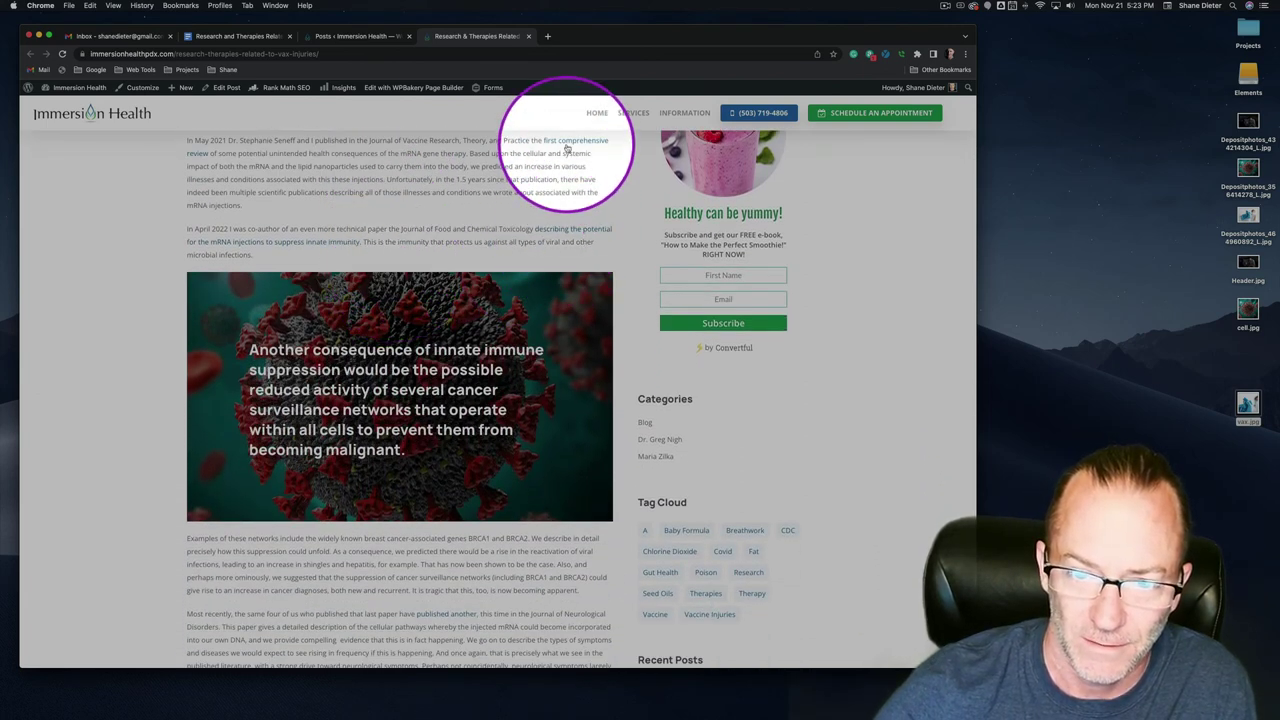
pyautogui.scroll(-1, 422, 297)
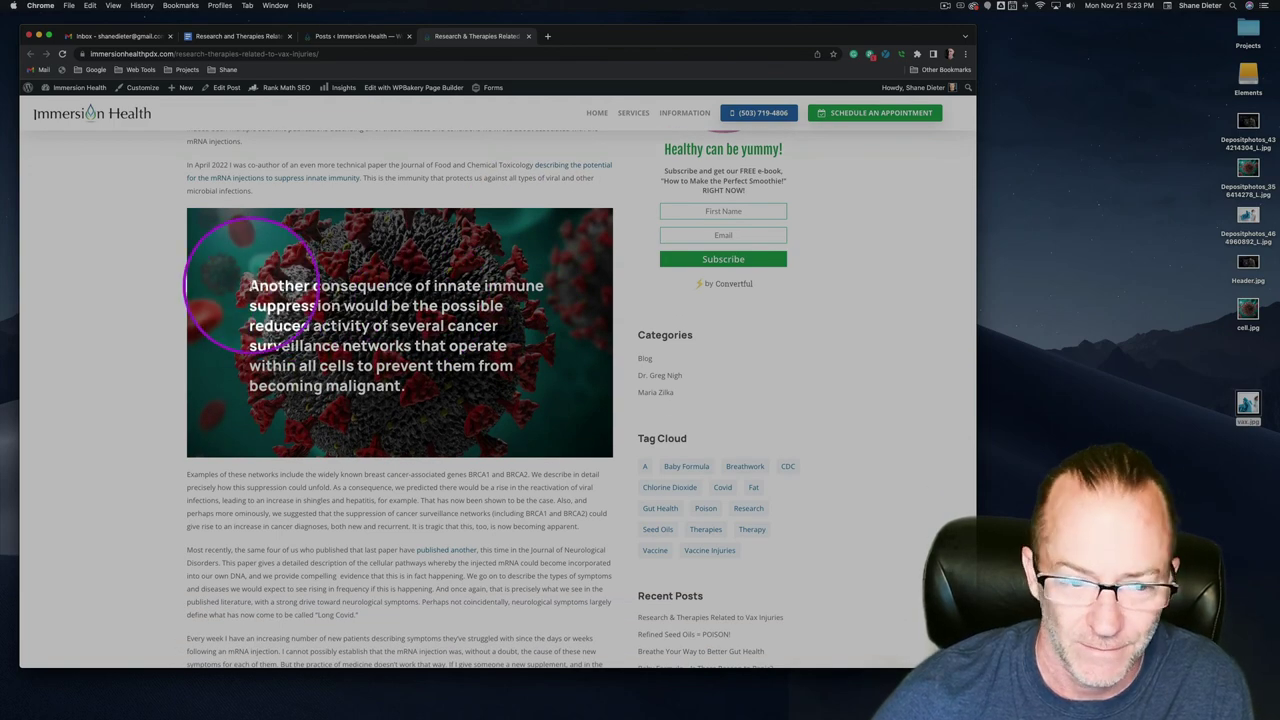
pyautogui.scroll(-5, 437, 323)
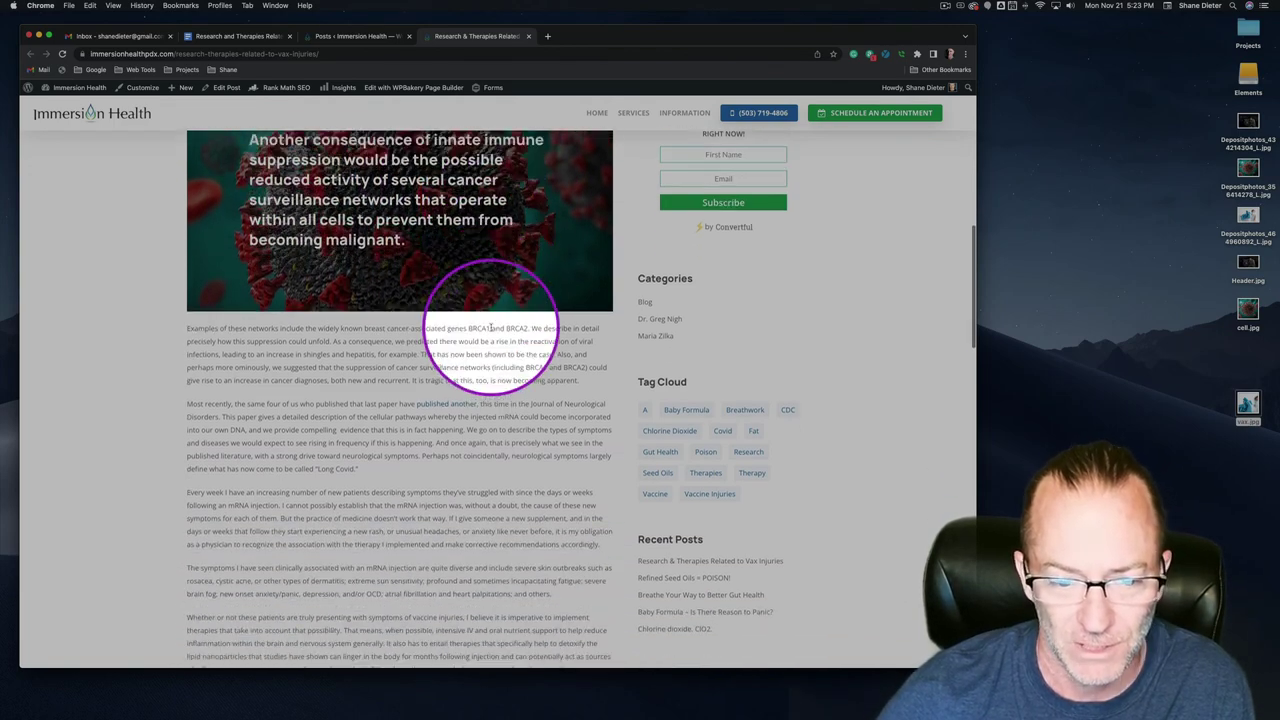
# Step: Check the rest of the live post: the remaining body text, second quote image, author box and next-post banner
pyautogui.moveTo(337, 221); pyautogui.dragTo(514, 511)
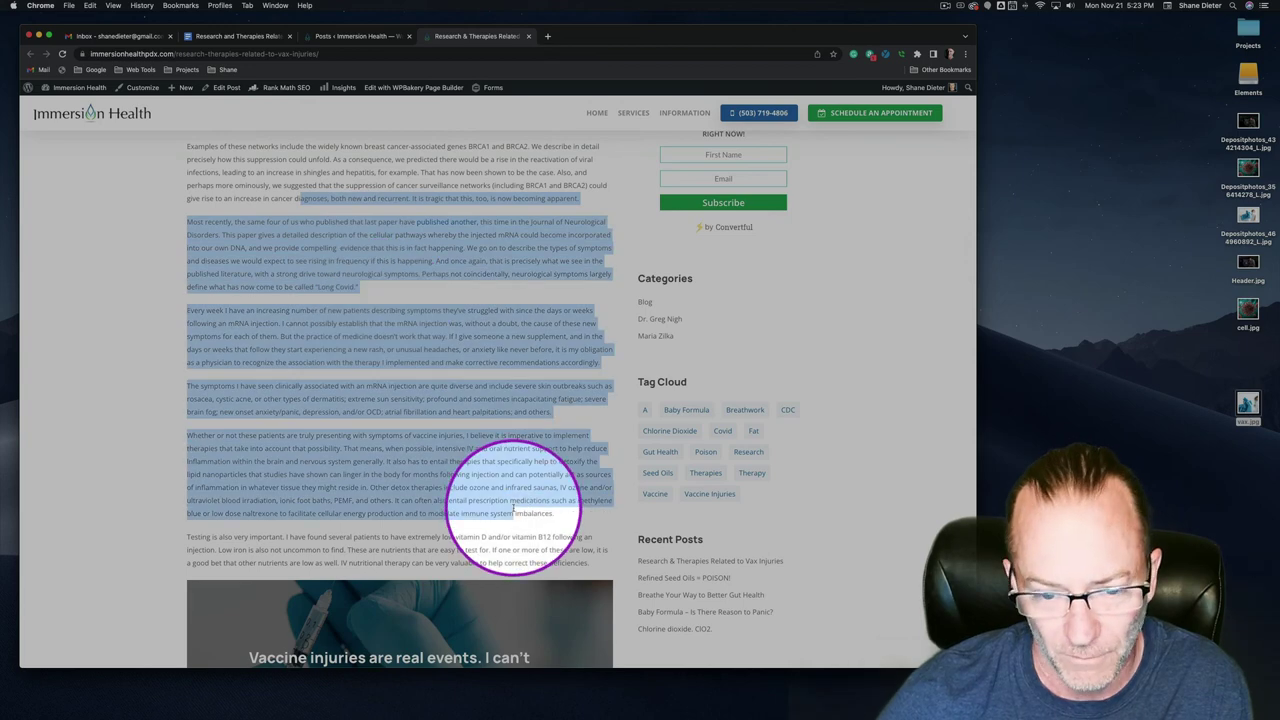
pyautogui.scroll(-5, 514, 511)
pyautogui.click(400, 308)
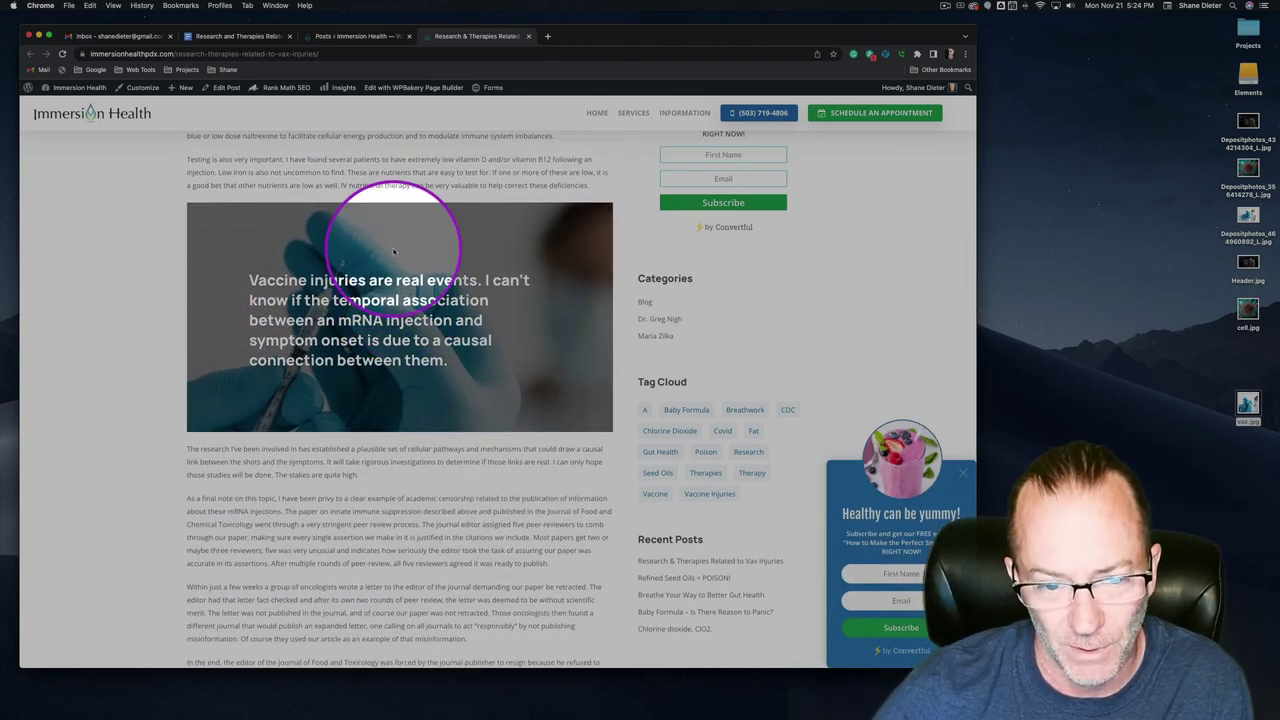
pyautogui.scroll(-5, 323, 254)
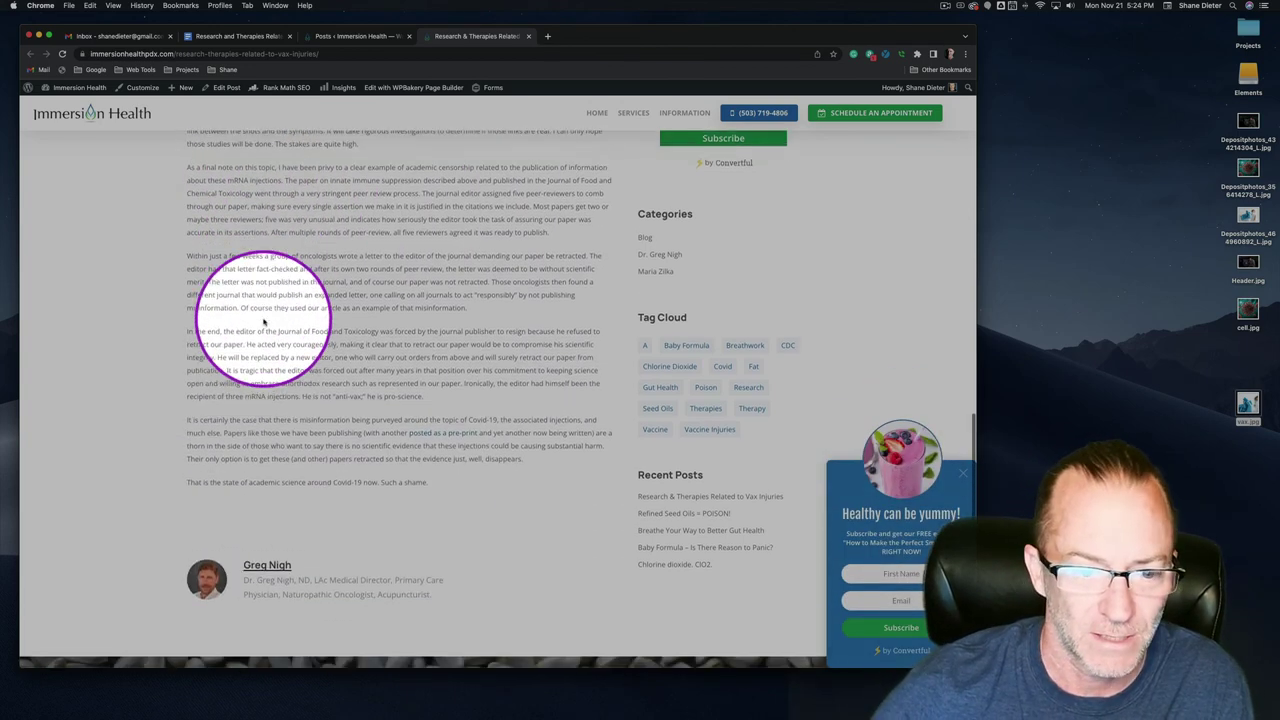
pyautogui.moveTo(197, 175); pyautogui.dragTo(449, 503)
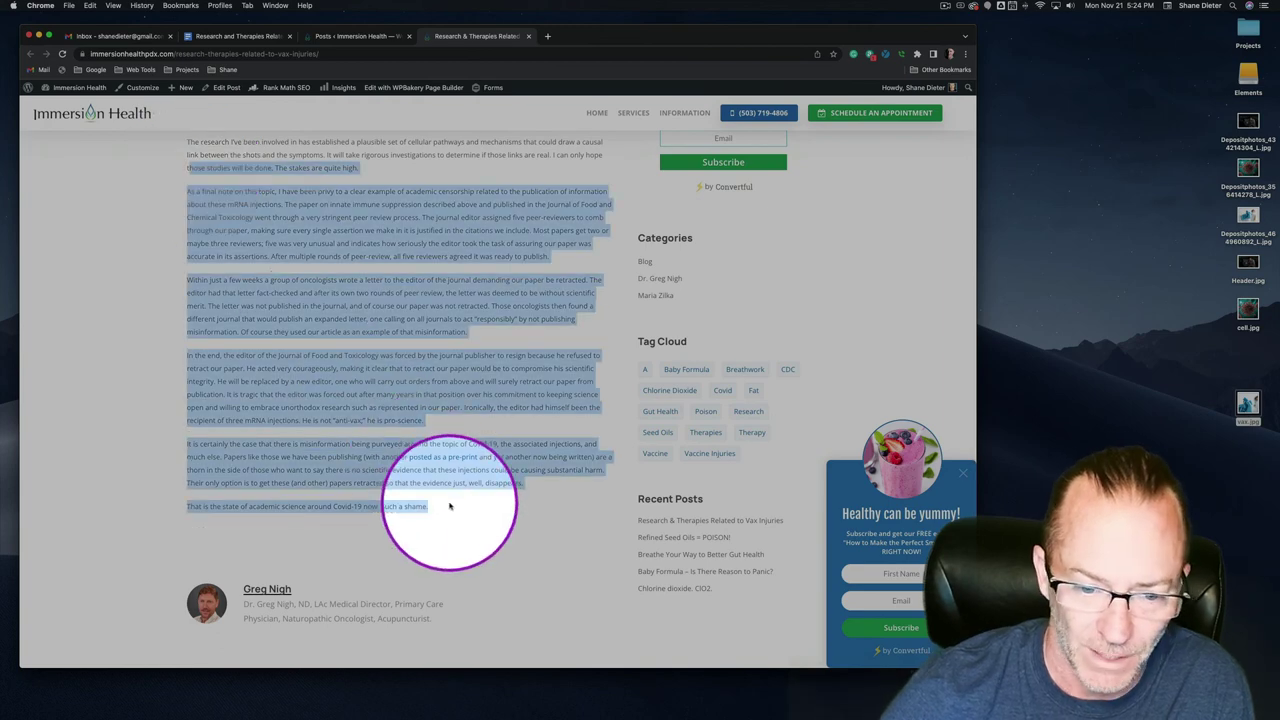
pyautogui.click(386, 545)
pyautogui.scroll(-3, 259, 513)
pyautogui.scroll(-1, 259, 513)
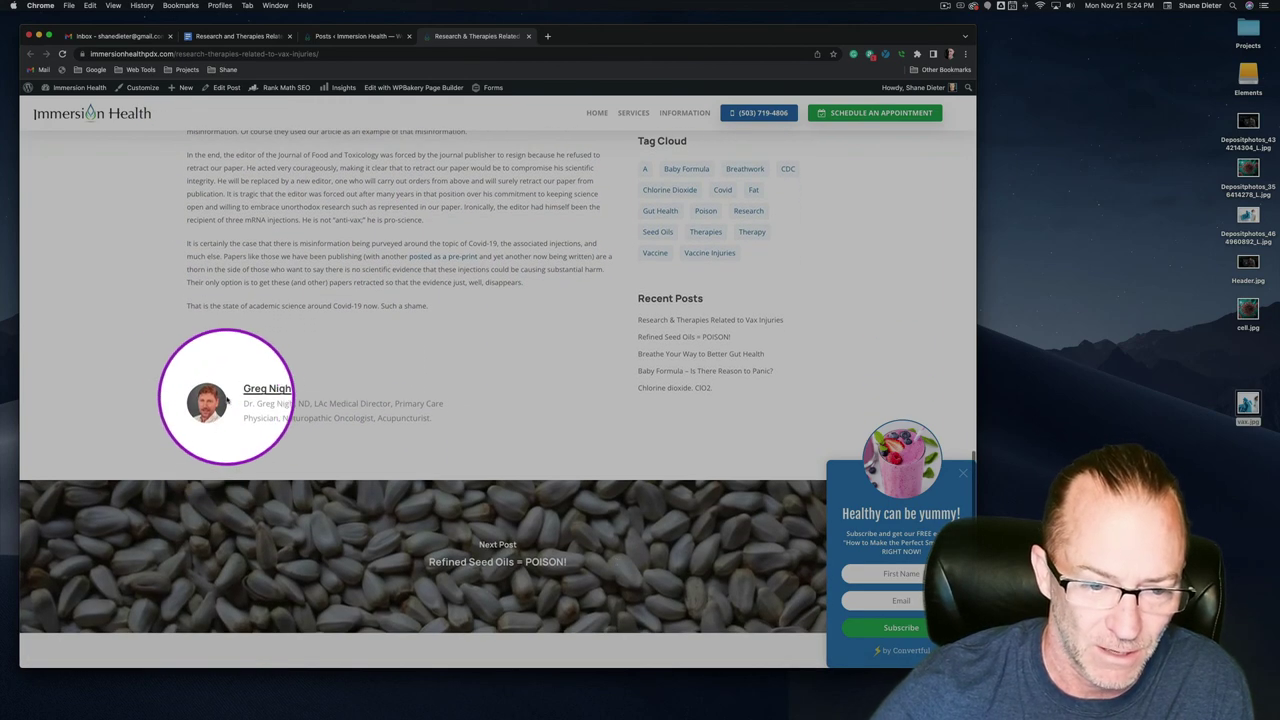
pyautogui.scroll(20, 547, 372)
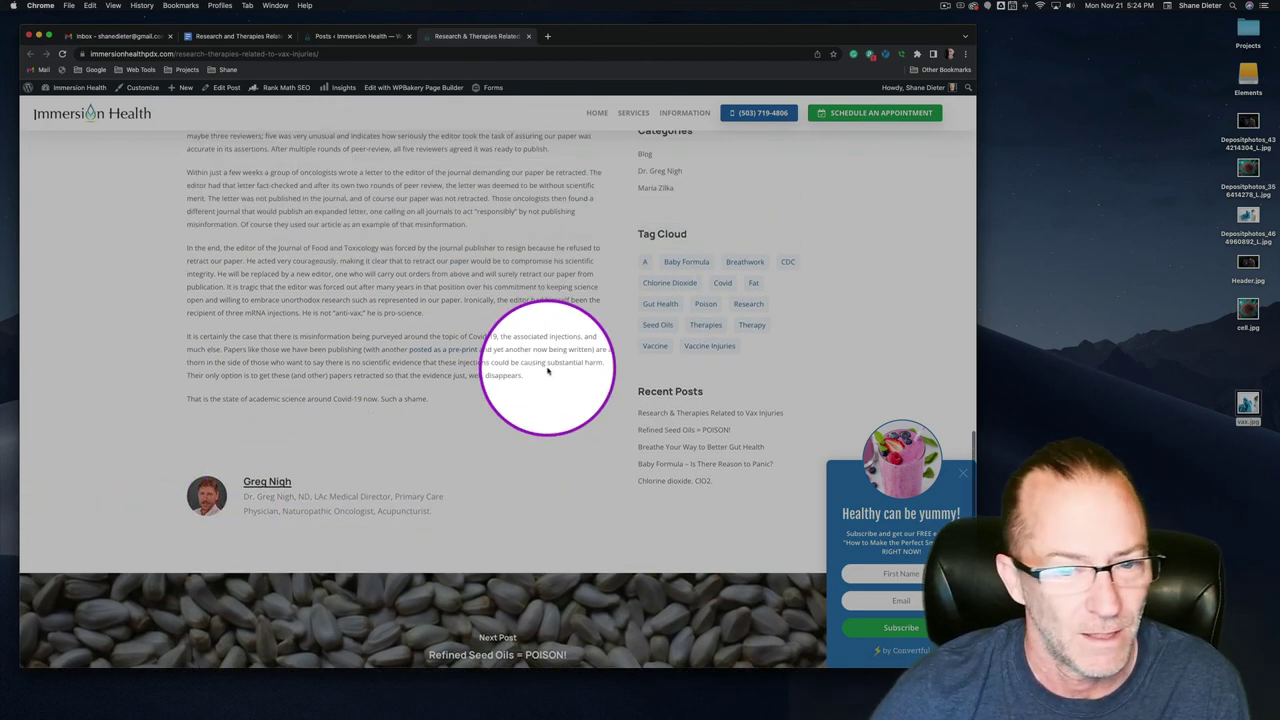
# Step: Open the site's Blog category page and check the new post's card, image and categories among the other posts
pyautogui.moveTo(638, 117)
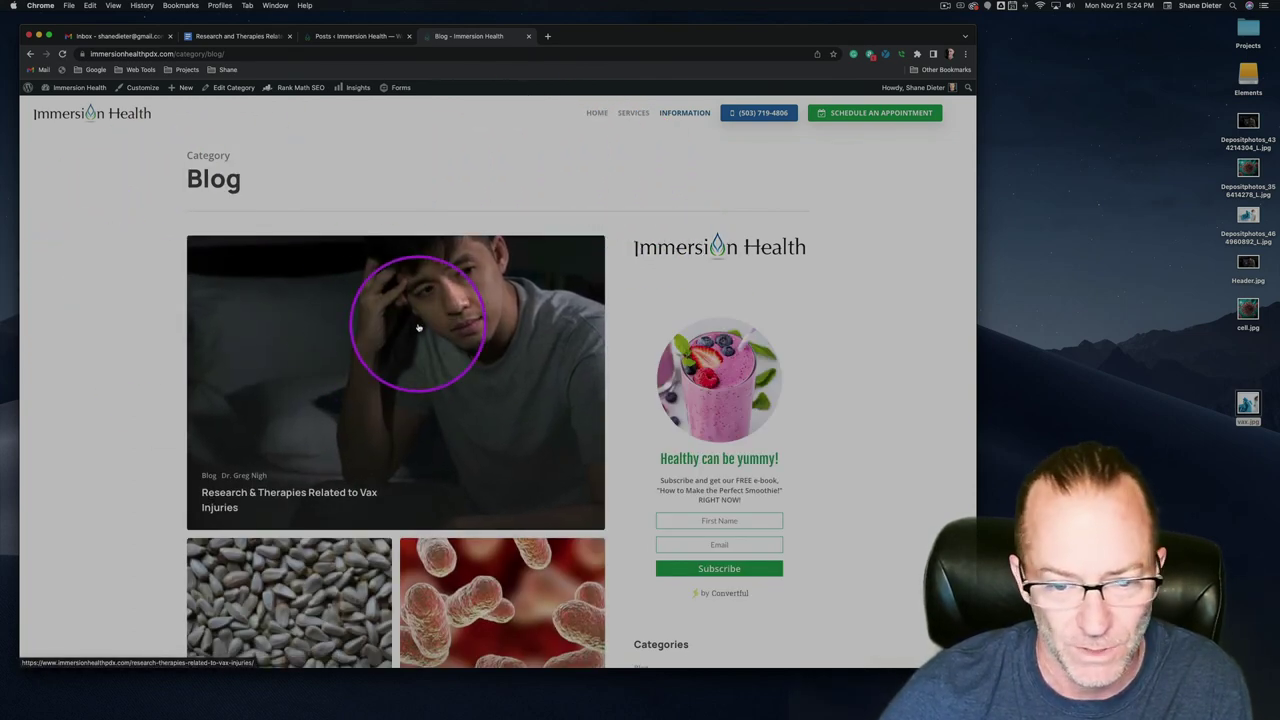
pyautogui.scroll(-5, 135, 314)
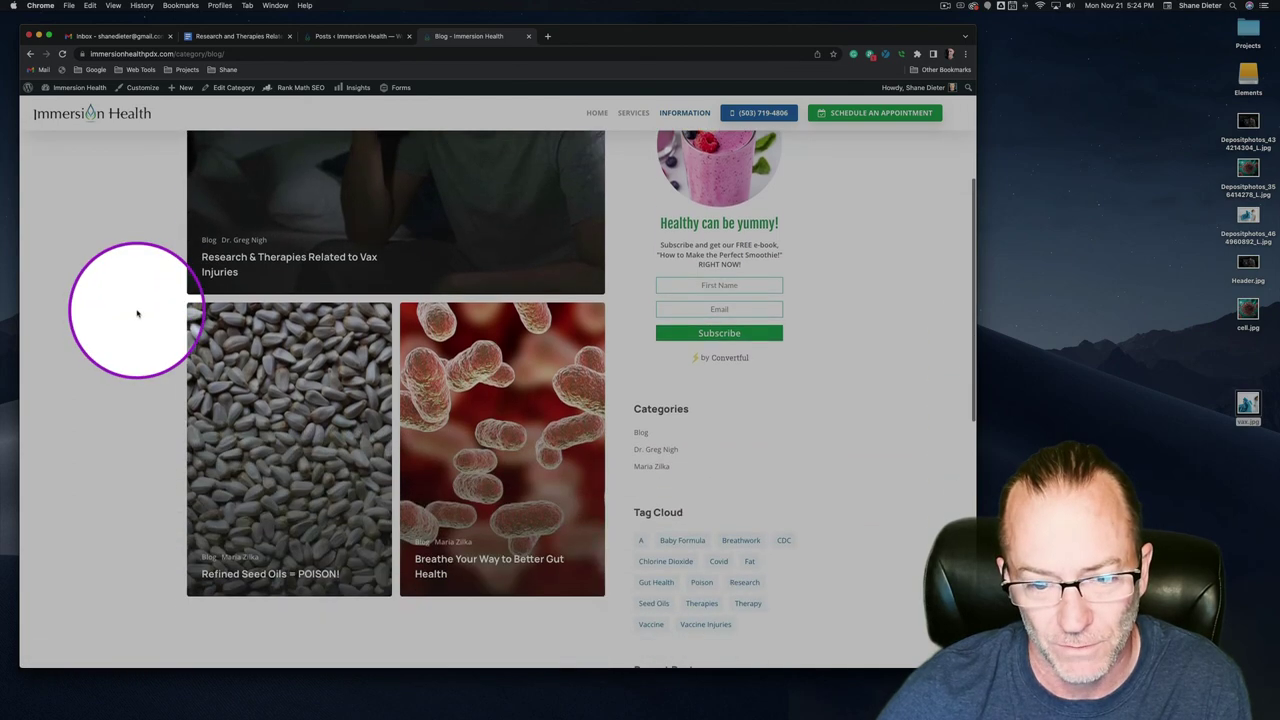
pyautogui.scroll(-3, 137, 314)
pyautogui.scroll(8, 137, 314)
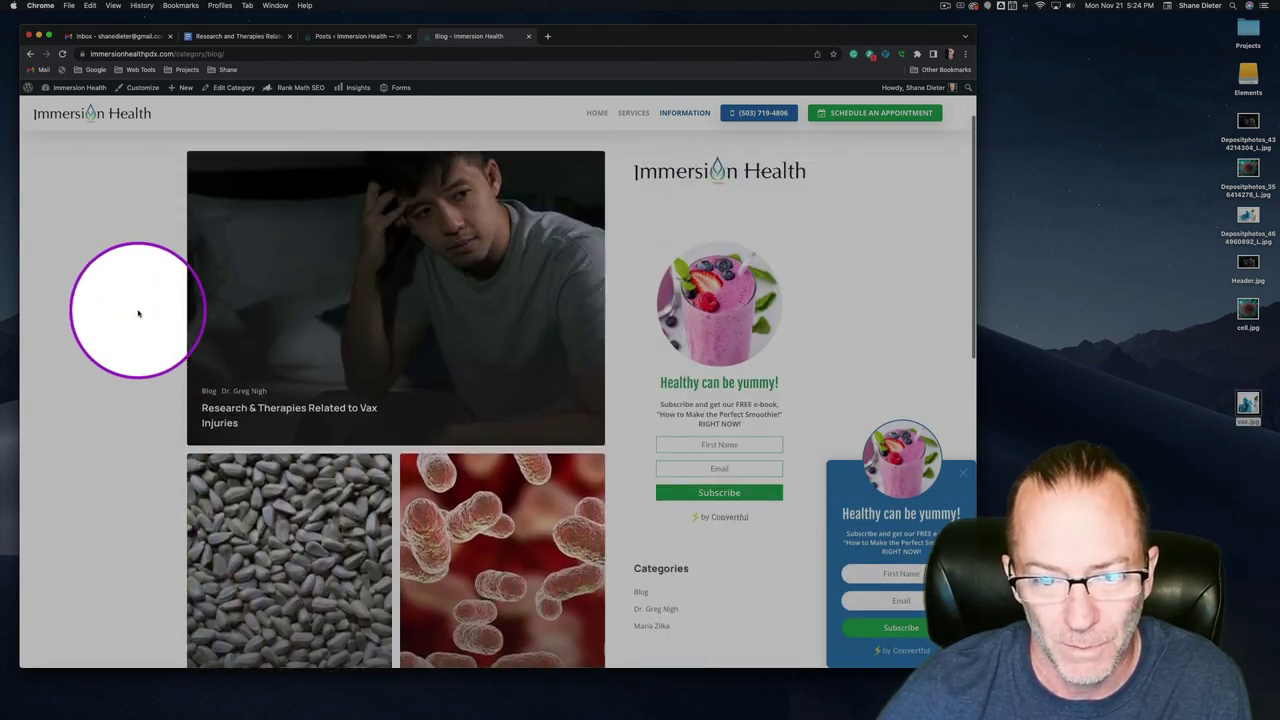
pyautogui.scroll(-1, 136, 311)
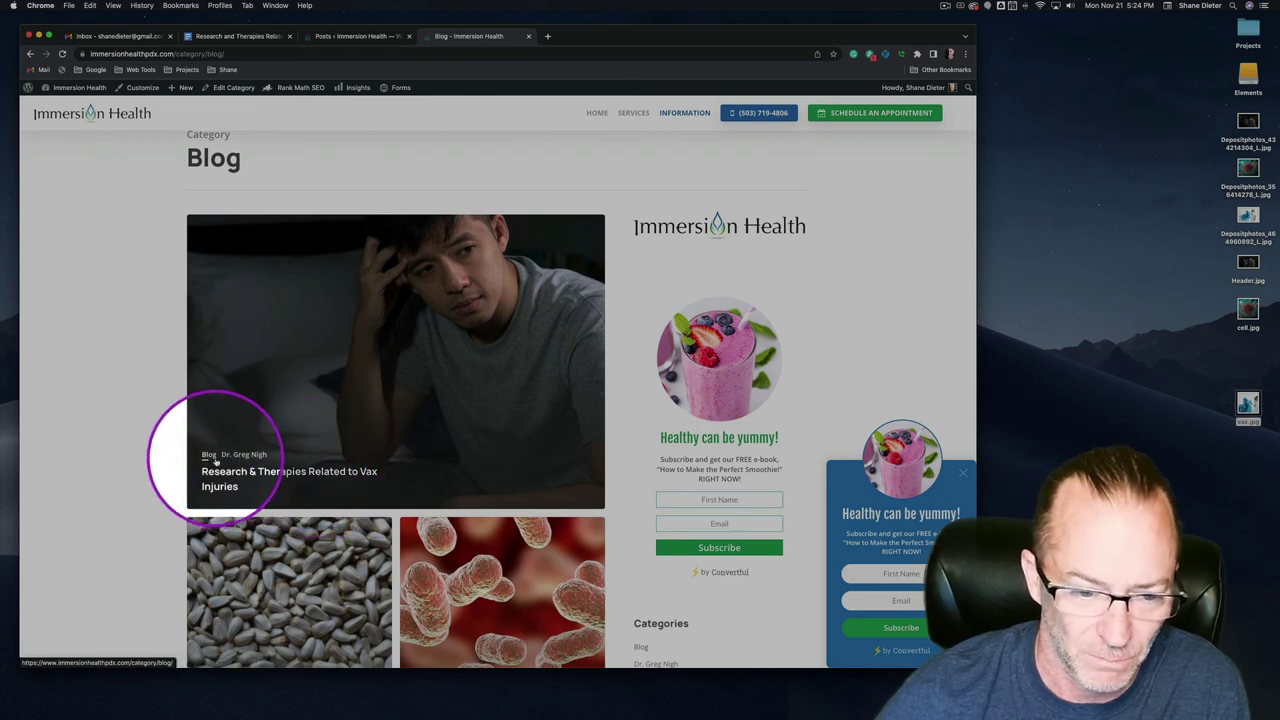
pyautogui.scroll(1, 445, 358)
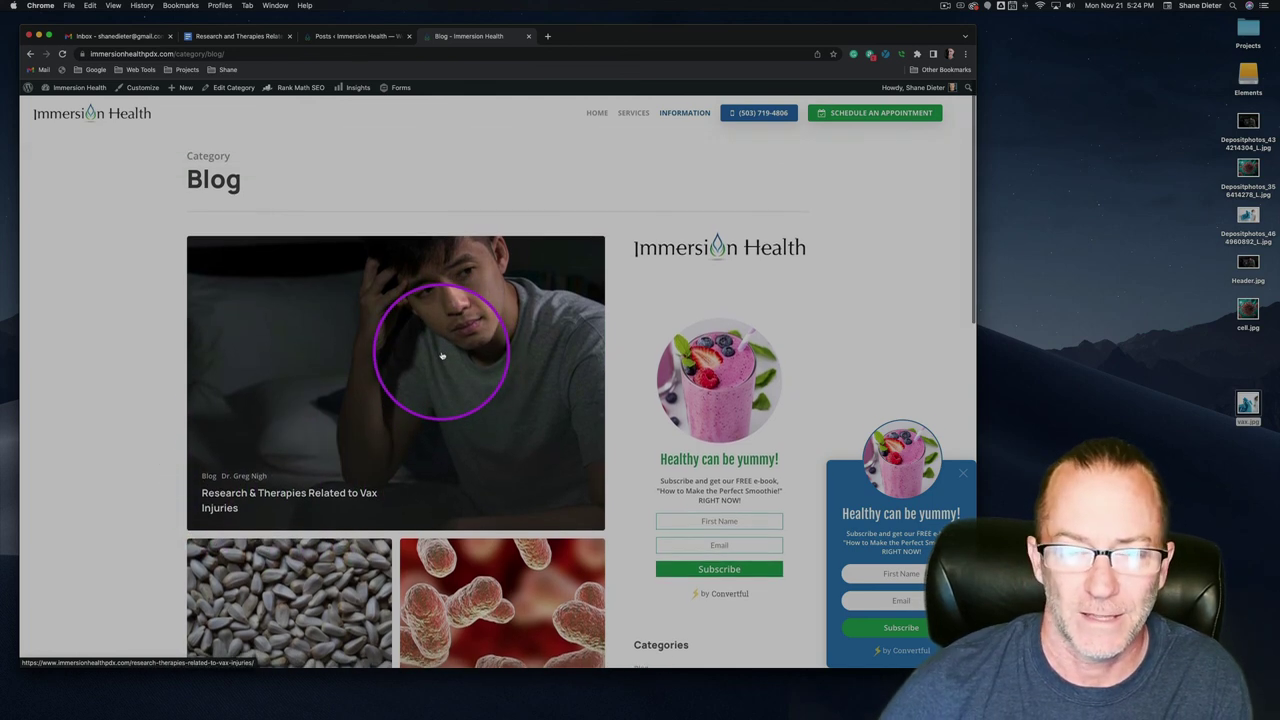